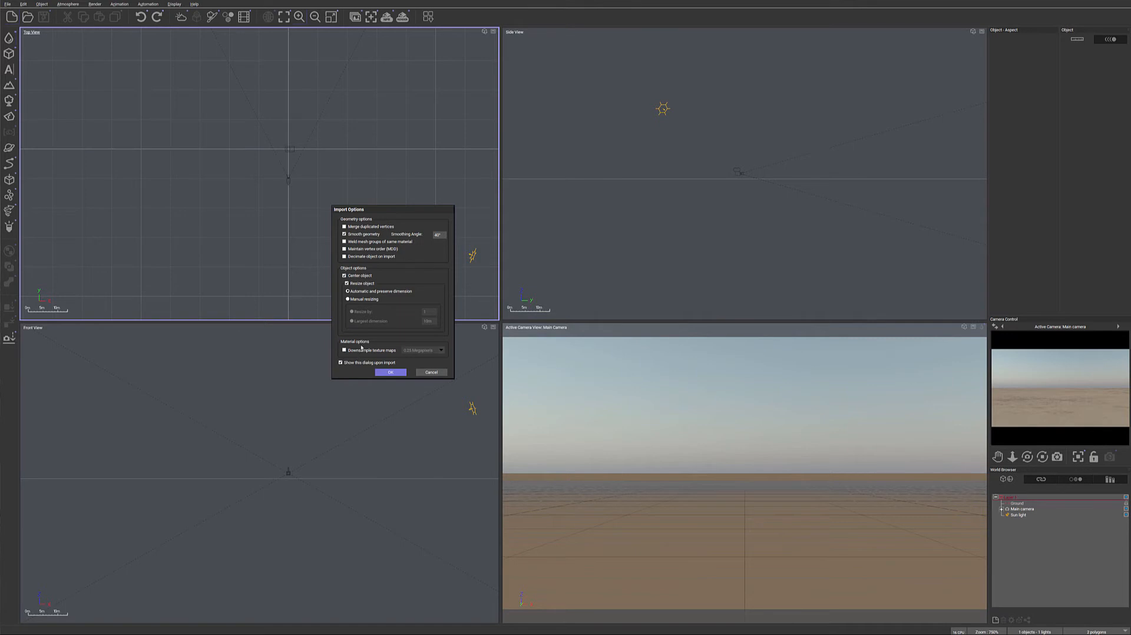
# Import the mesh centered and automatically resized, select it and reposition it slightly in the side view.
pyautogui.click(384, 374)
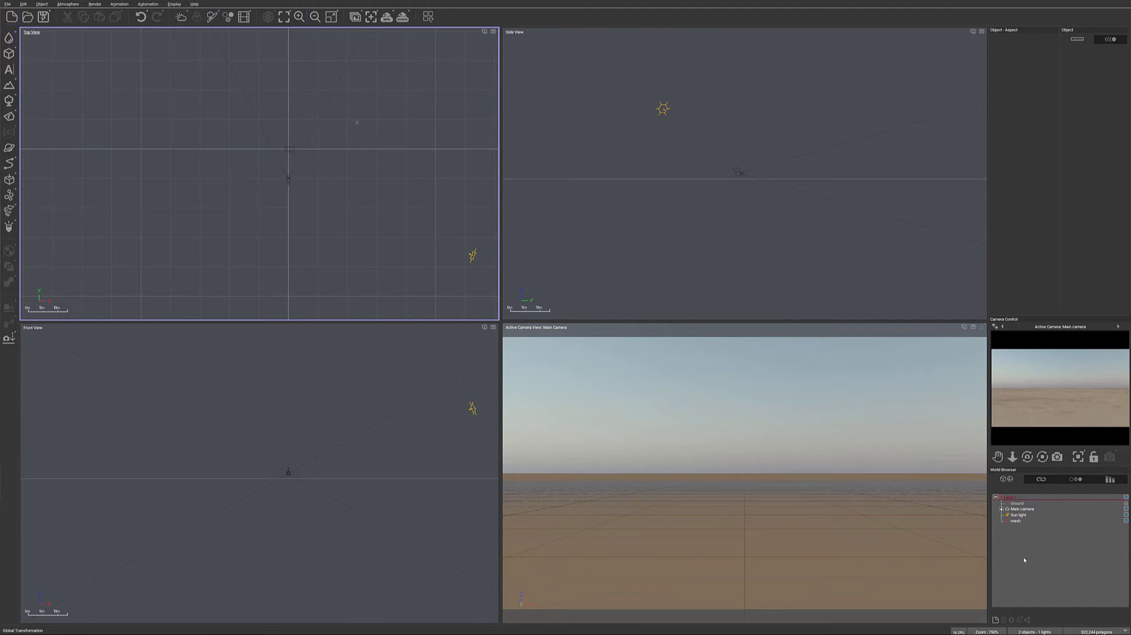
pyautogui.click(1018, 521)
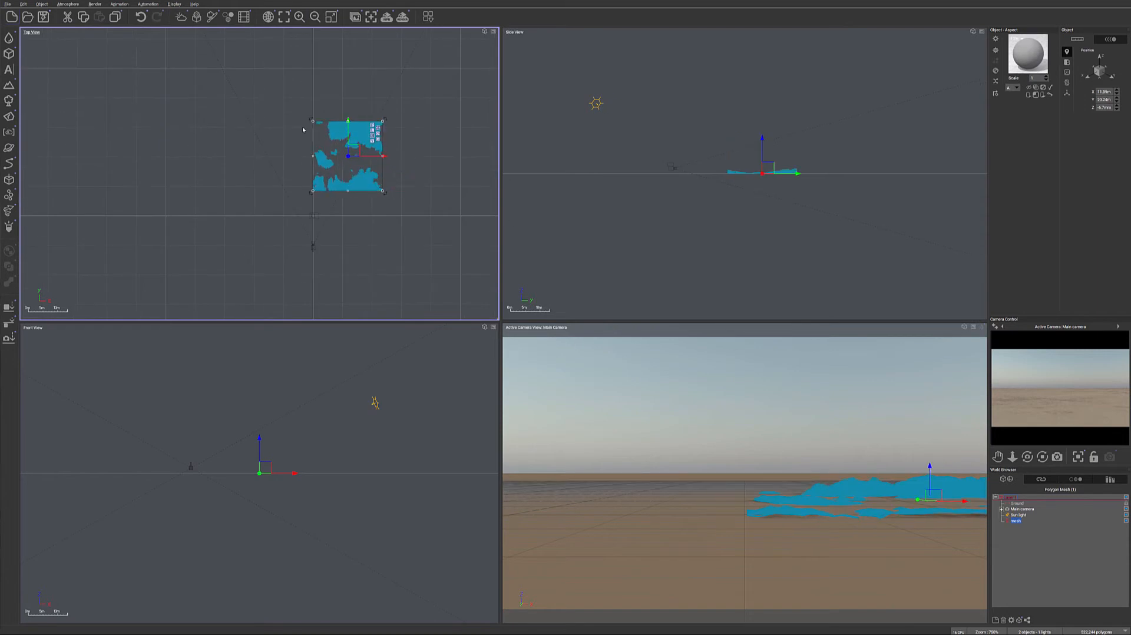
pyautogui.moveTo(766, 169); pyautogui.dragTo(749, 157)
# Set the mesh's X size to 19 km with the proportions locked.
pyautogui.click(1067, 72)
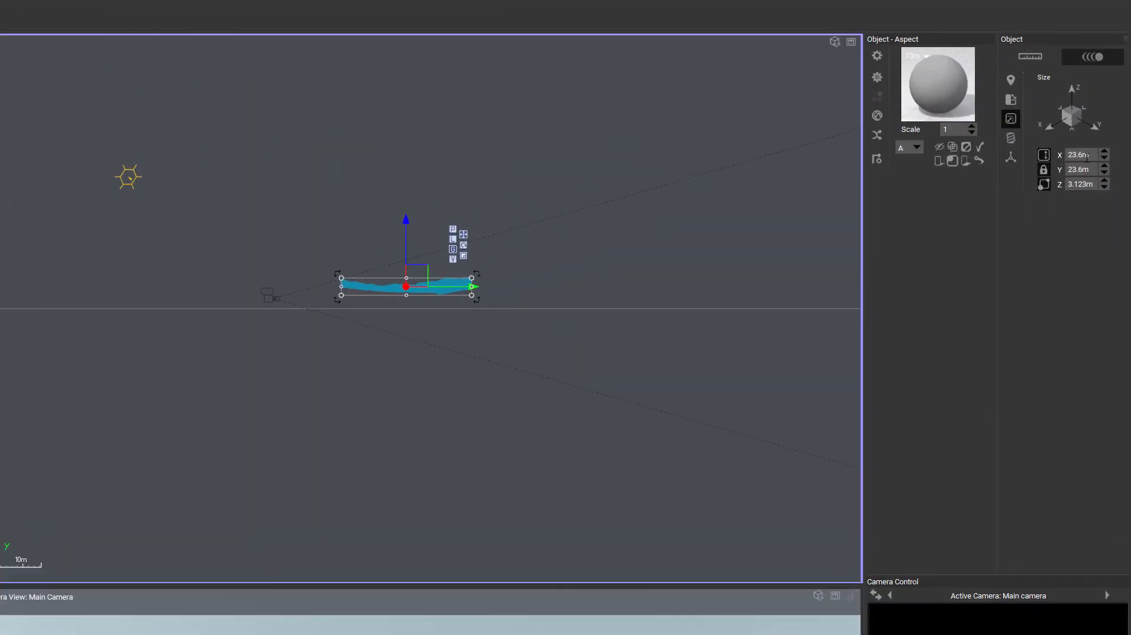
pyautogui.click(1109, 91)
pyautogui.write('19k')
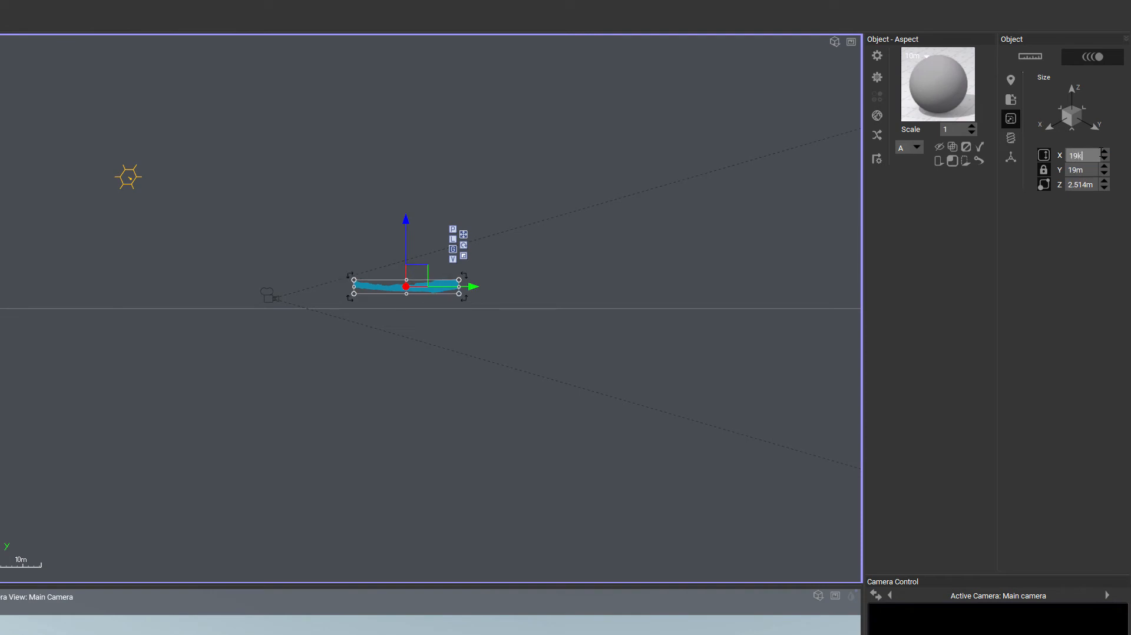
pyautogui.press('Return')
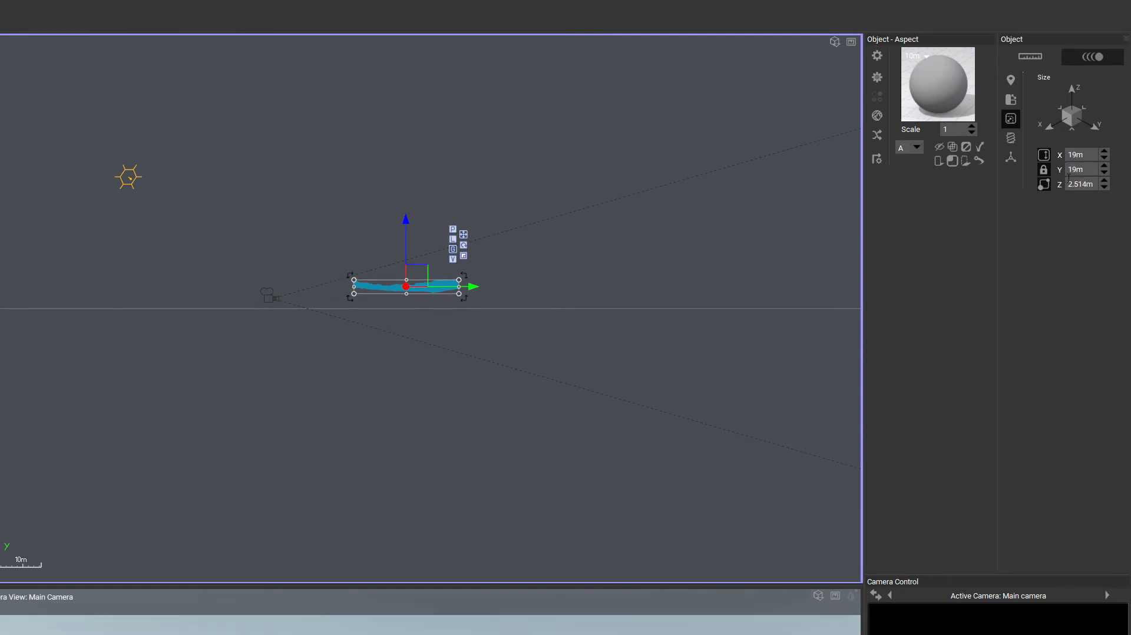
pyautogui.click(1090, 156)
pyautogui.write('19km')
pyautogui.press('Return')
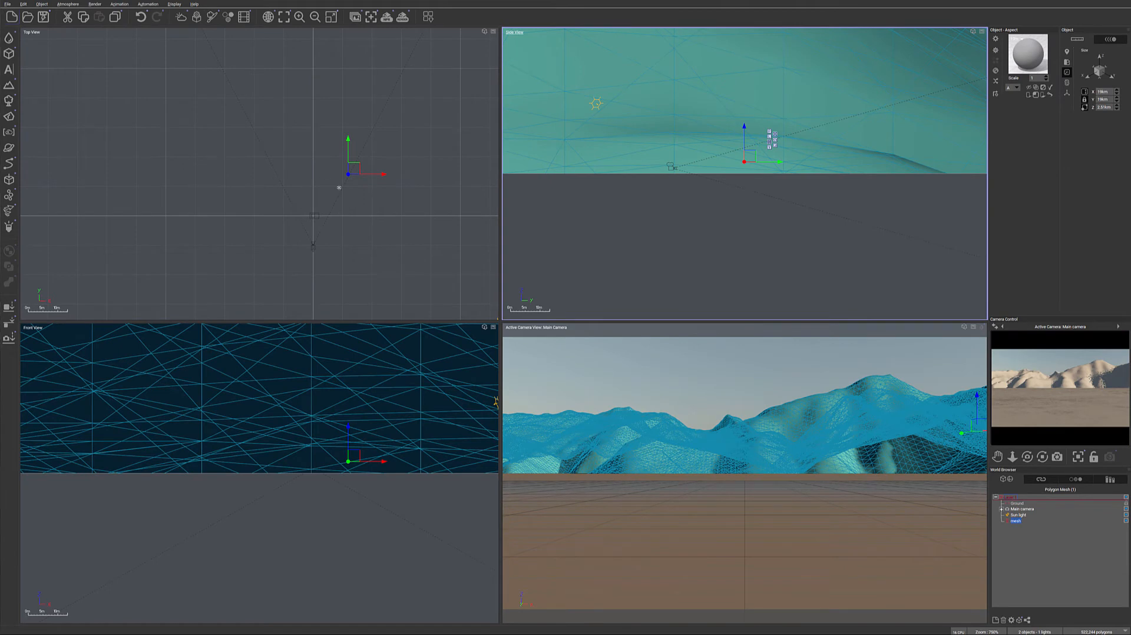
# Move the enlarged mesh so it lies in front of the camera and slightly above the ground plane.
pyautogui.moveTo(353, 170); pyautogui.dragTo(281, 108)
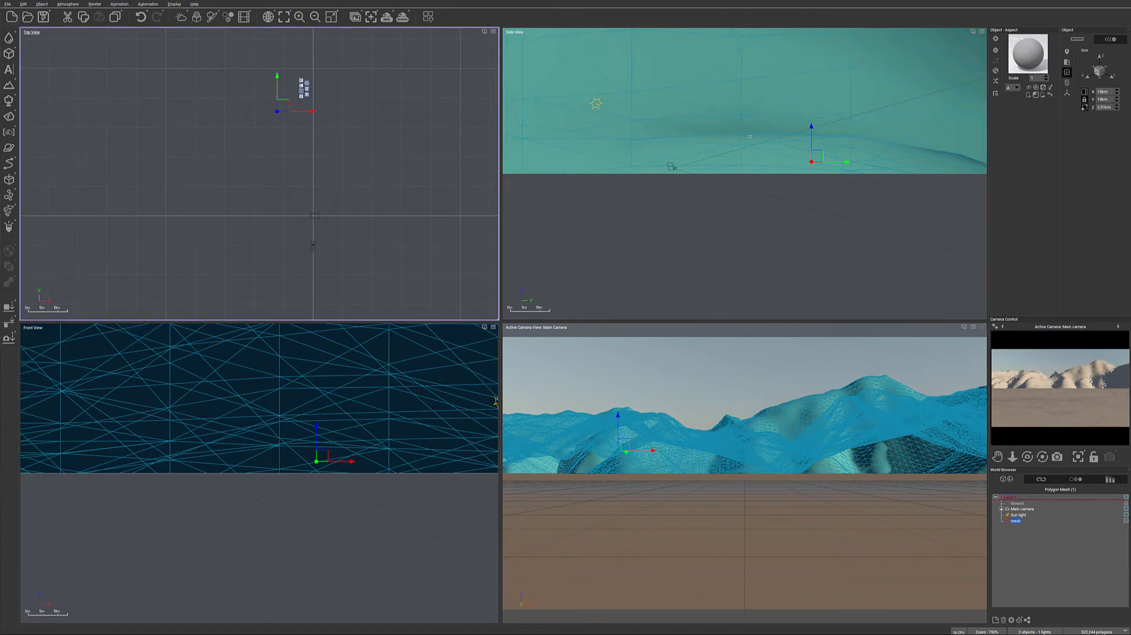
pyautogui.scroll(-15, 260, 173)
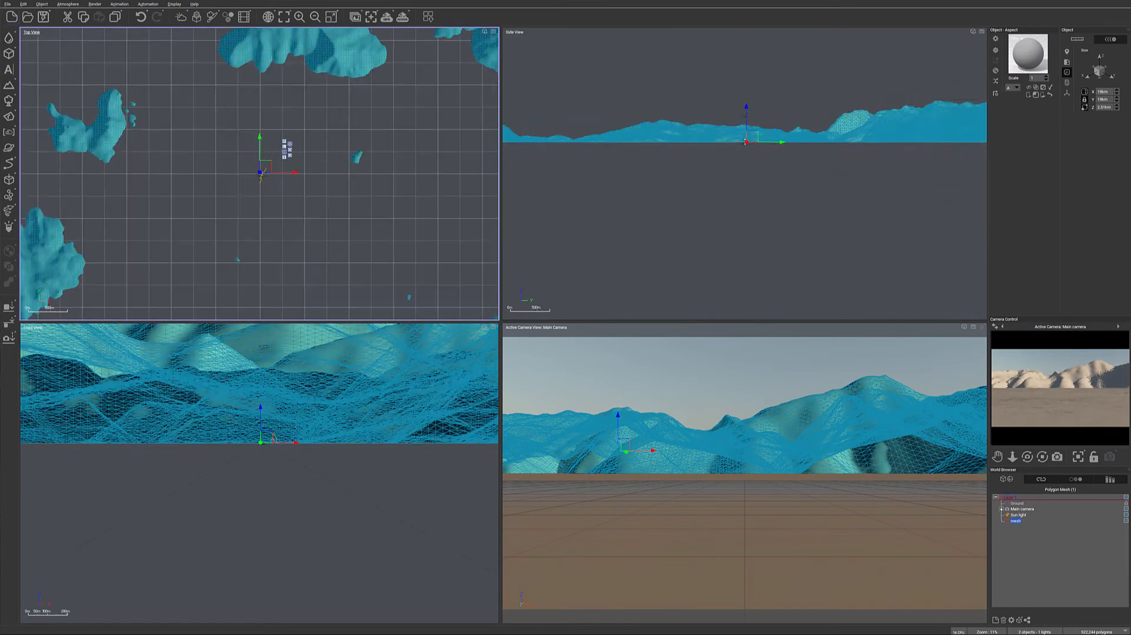
pyautogui.scroll(-6, 262, 175)
pyautogui.click(747, 137)
pyautogui.moveTo(753, 134); pyautogui.dragTo(879, 117)
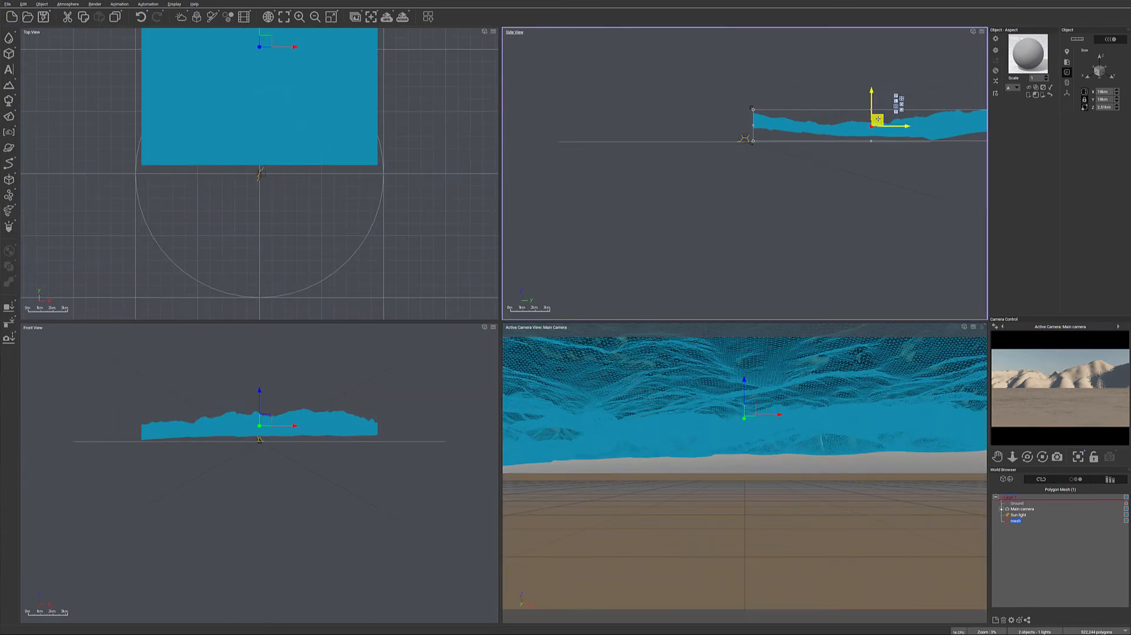
# Raise the main camera above the mesh's near corner and rotate it to look down at the mountains.
pyautogui.click(1024, 508)
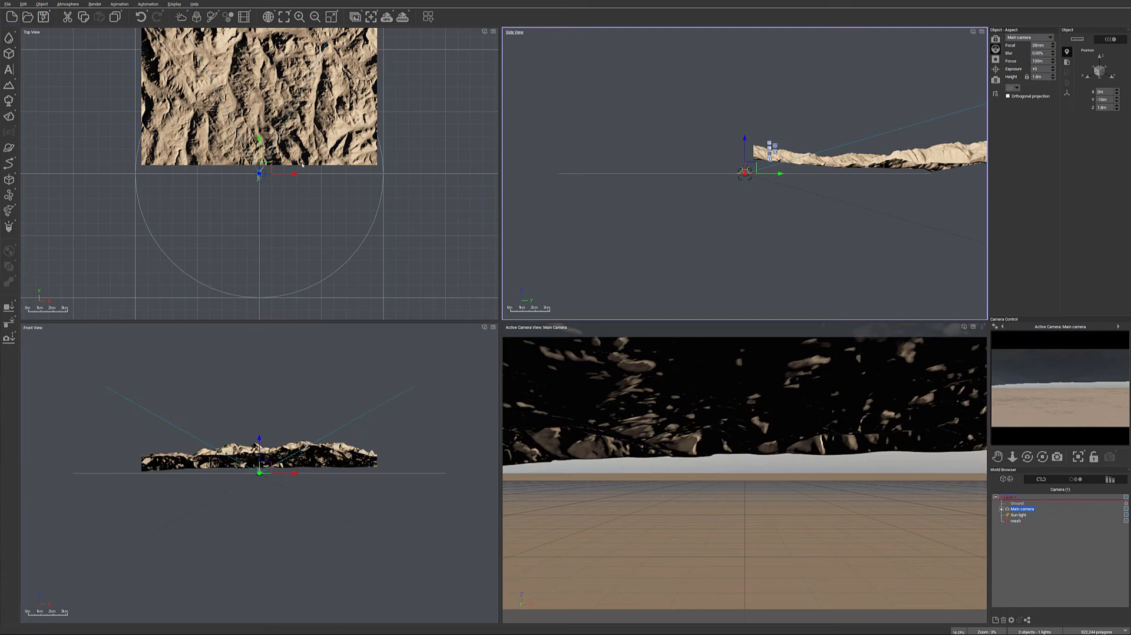
pyautogui.moveTo(288, 179); pyautogui.dragTo(322, 268, button='right')
pyautogui.moveTo(299, 255); pyautogui.dragTo(203, 216)
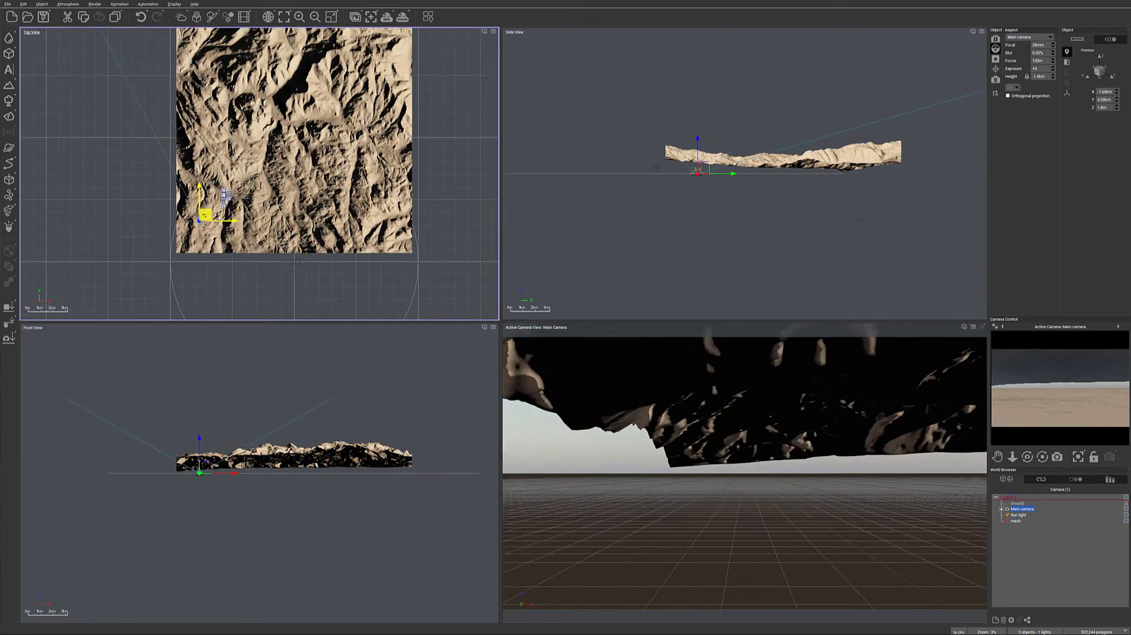
pyautogui.moveTo(702, 167); pyautogui.dragTo(644, 102)
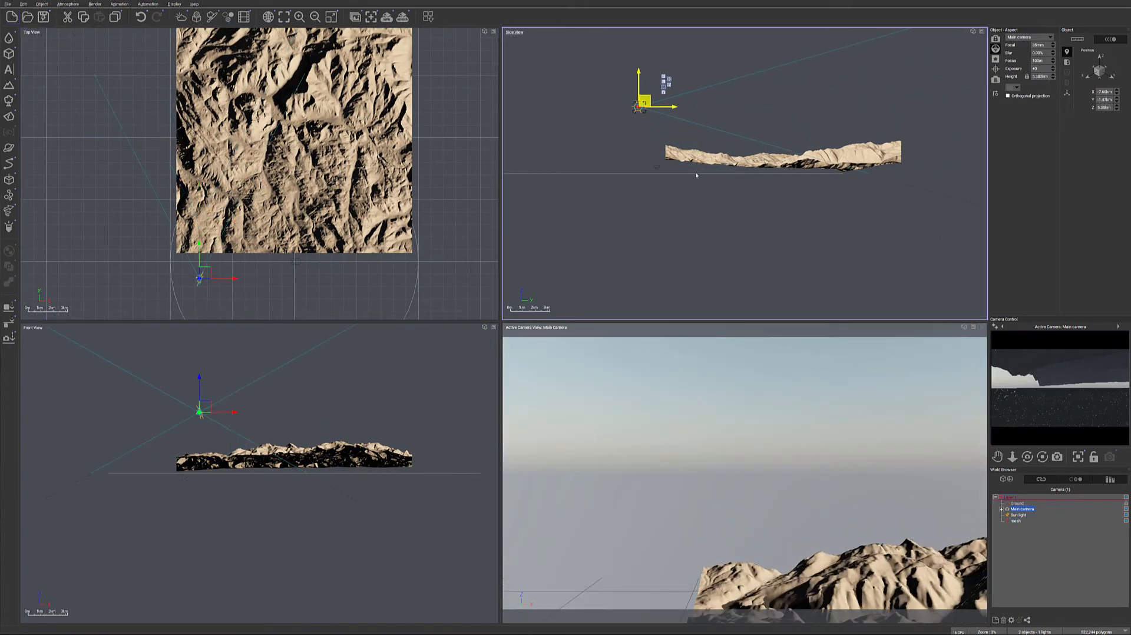
pyautogui.moveTo(1027, 457); pyautogui.dragTo(1046, 470)
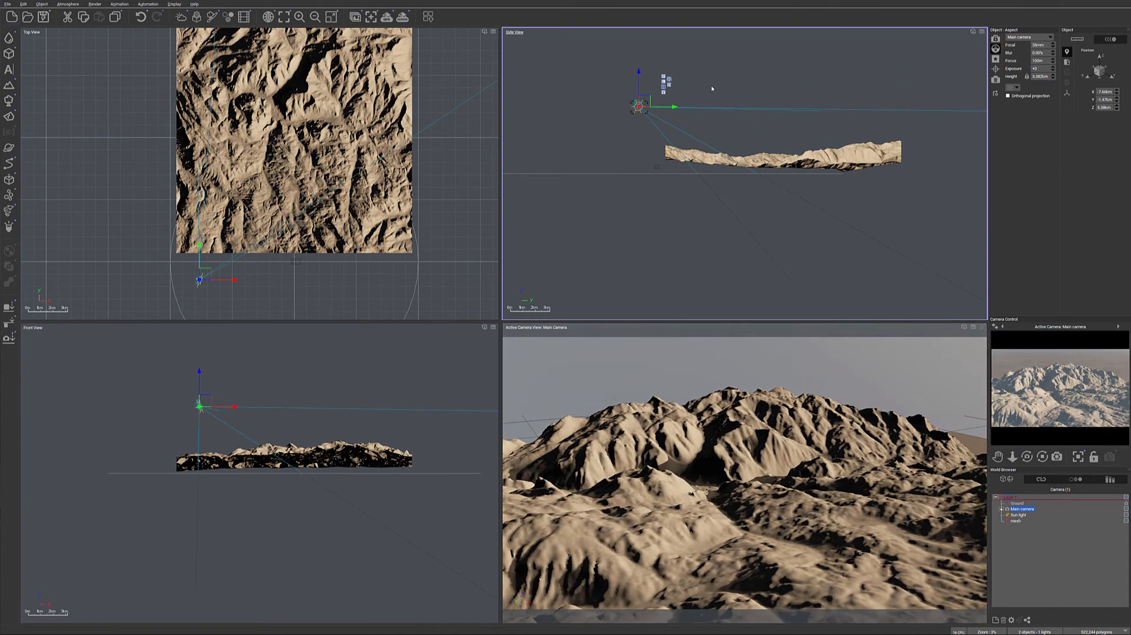
pyautogui.moveTo(645, 100)
pyautogui.mouseDown()
pyautogui.moveTo(668, 120)
pyautogui.moveTo(661, 104)
pyautogui.mouseUp()
pyautogui.moveTo(214, 252); pyautogui.dragTo(246, 279, button='right')
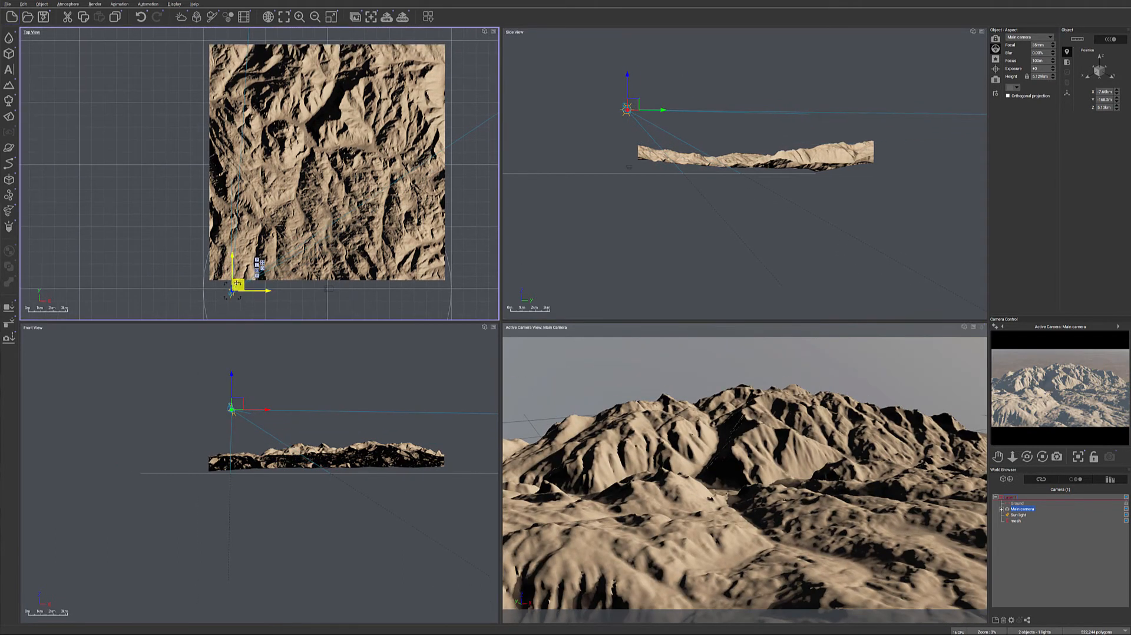
# Move the main camera over the mesh's opposite side and rotate it to look back across the mountains.
pyautogui.moveTo(239, 284); pyautogui.dragTo(428, 182)
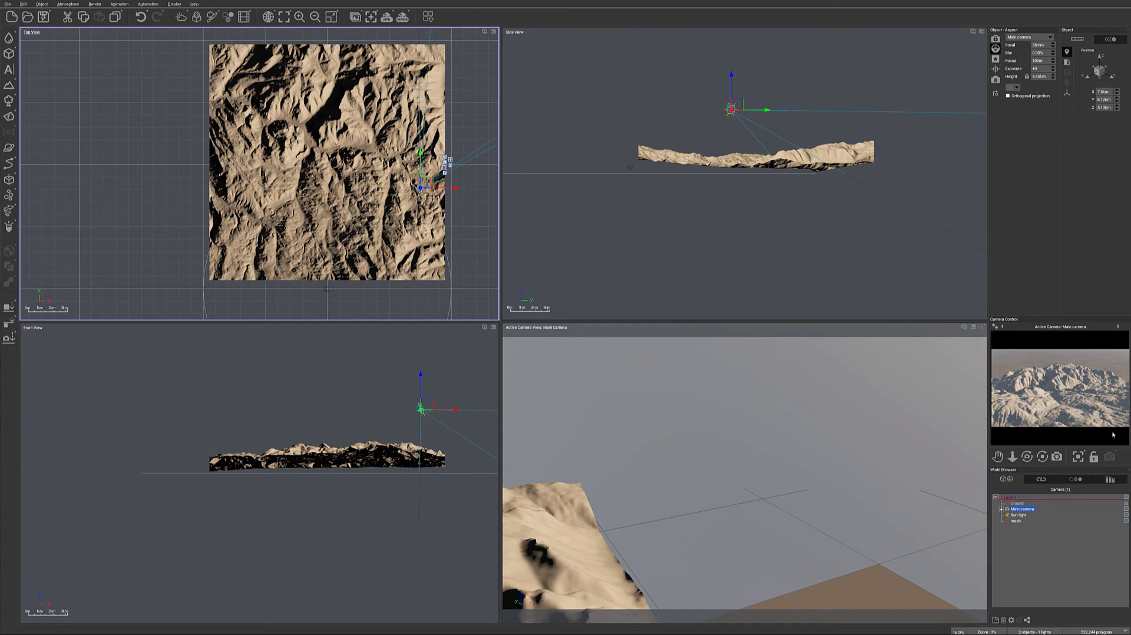
pyautogui.click(1026, 457)
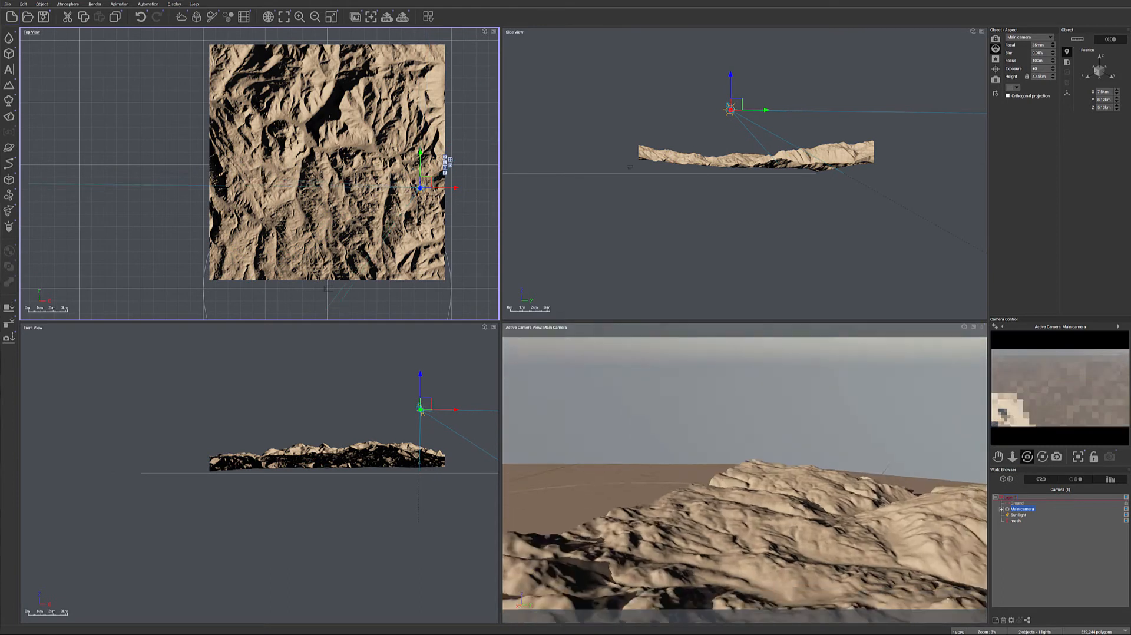
pyautogui.scroll(-3, 420, 187)
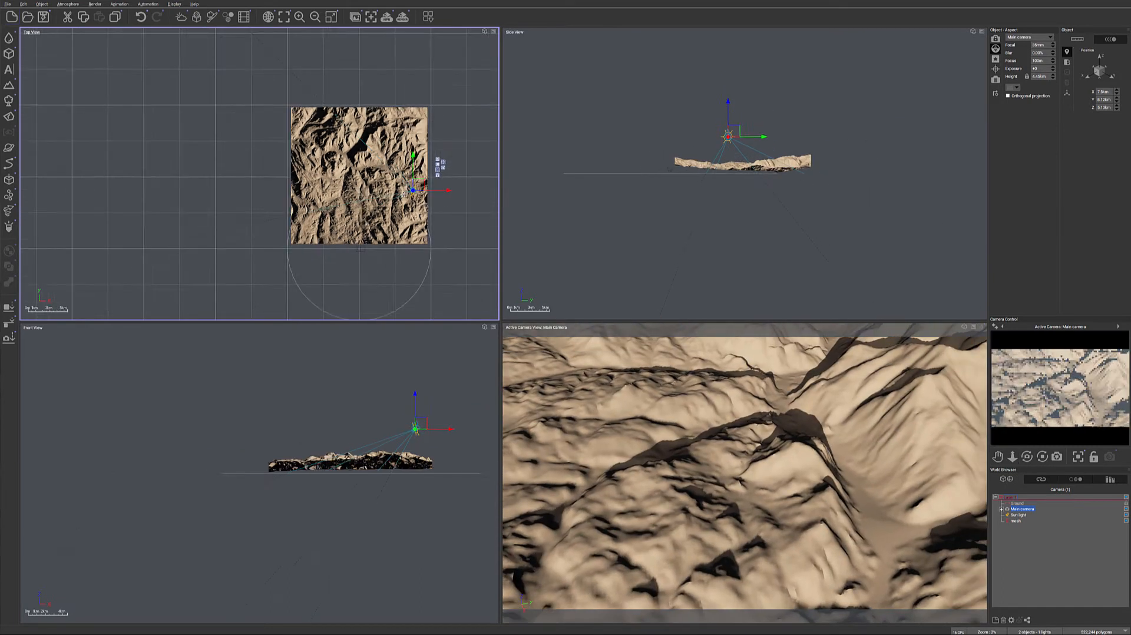
# Raise the main camera and shift it just outside the mesh's edge while keeping the mountains in frame.
pyautogui.moveTo(420, 187); pyautogui.dragTo(437, 190)
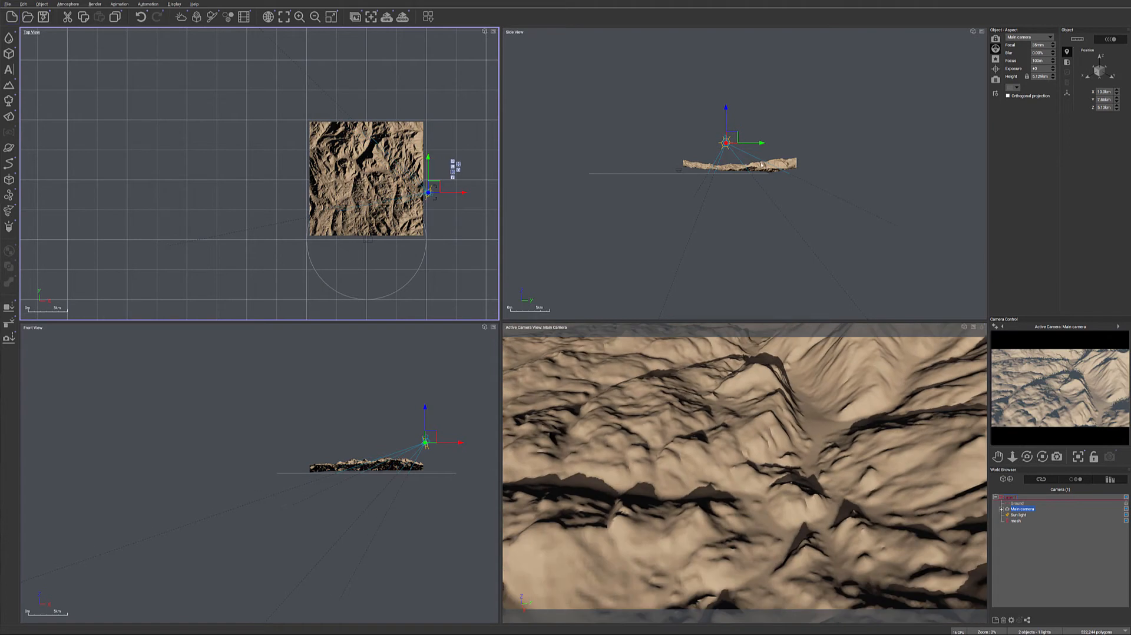
pyautogui.moveTo(735, 139); pyautogui.dragTo(728, 123)
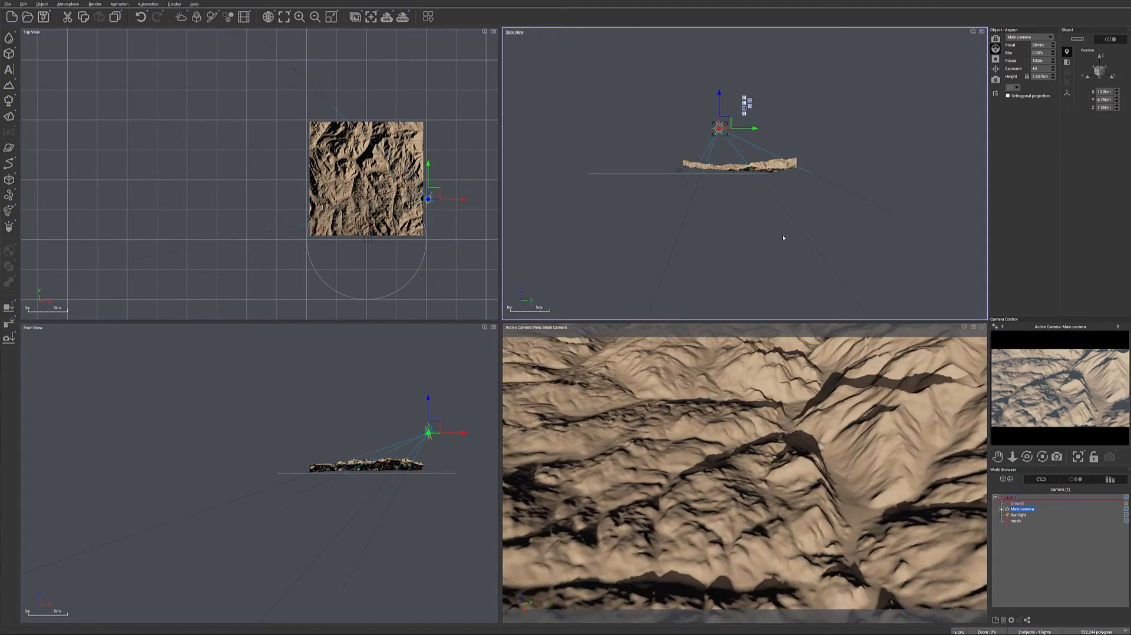
pyautogui.moveTo(452, 209); pyautogui.dragTo(474, 252, button='right')
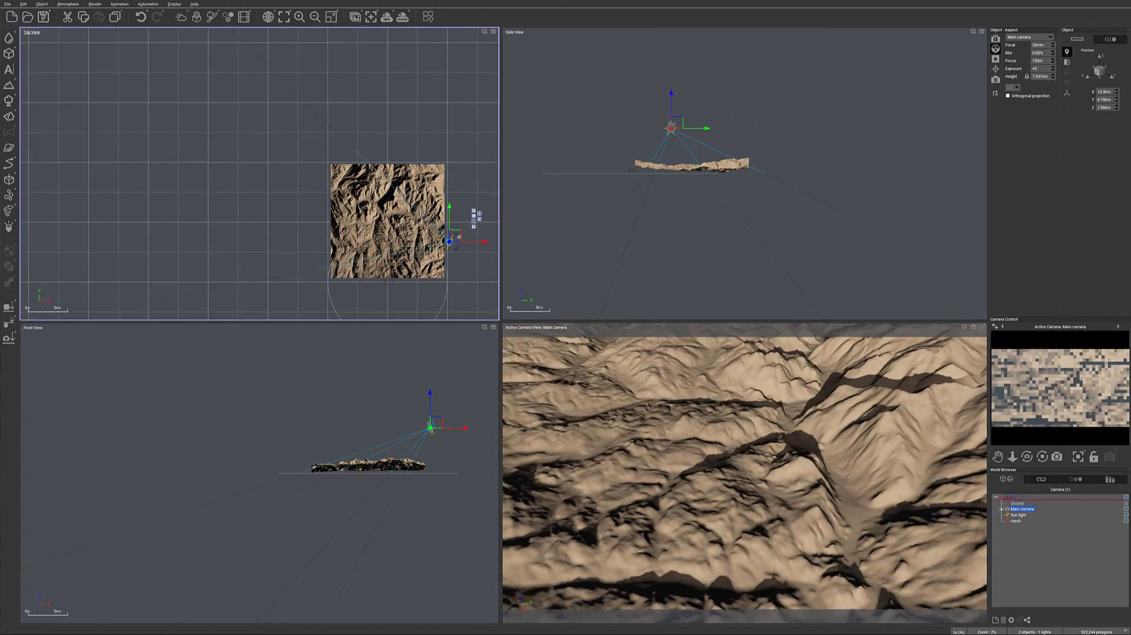
pyautogui.moveTo(457, 245); pyautogui.dragTo(473, 261)
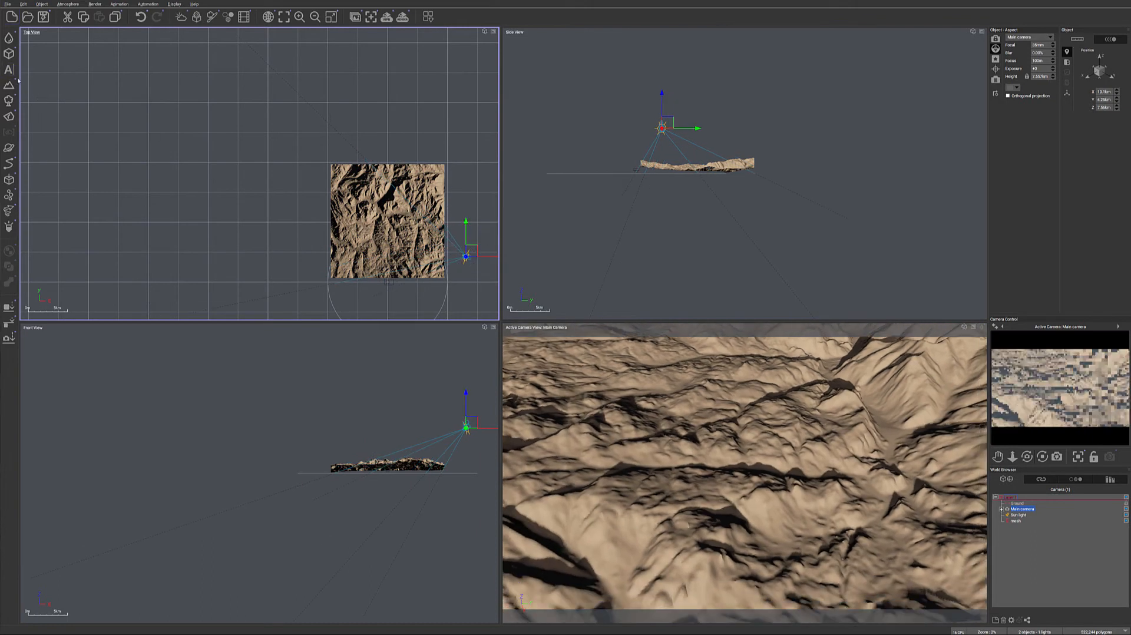
# Add a heightfield terrain and set its X size to 19 km.
pyautogui.click(19, 90)
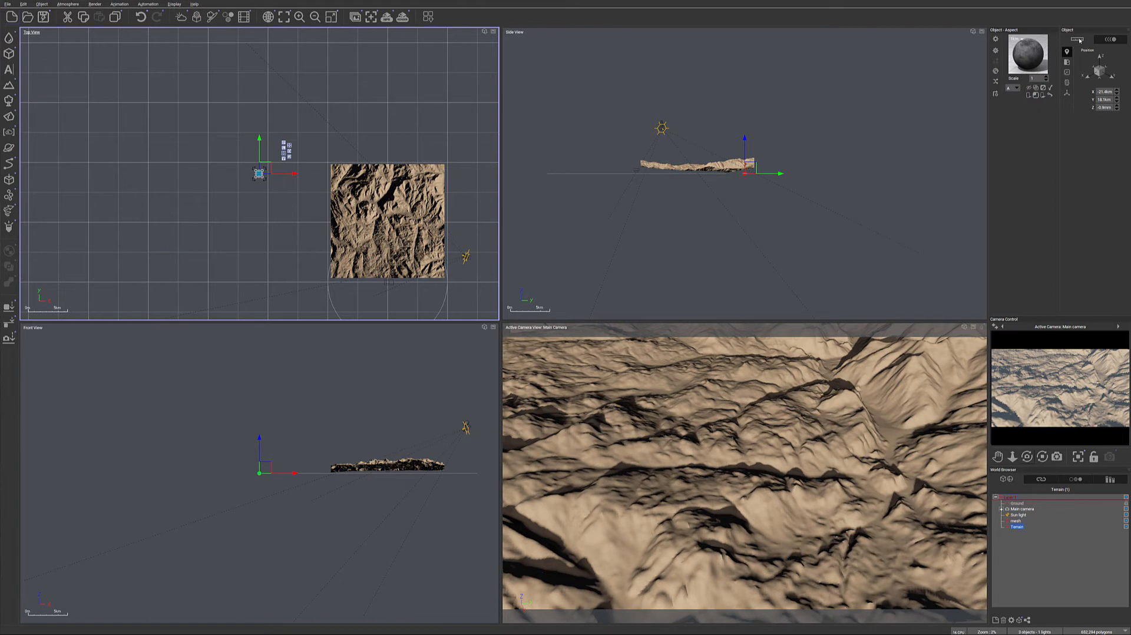
pyautogui.click(1068, 71)
pyautogui.write('19')
pyautogui.press('Return')
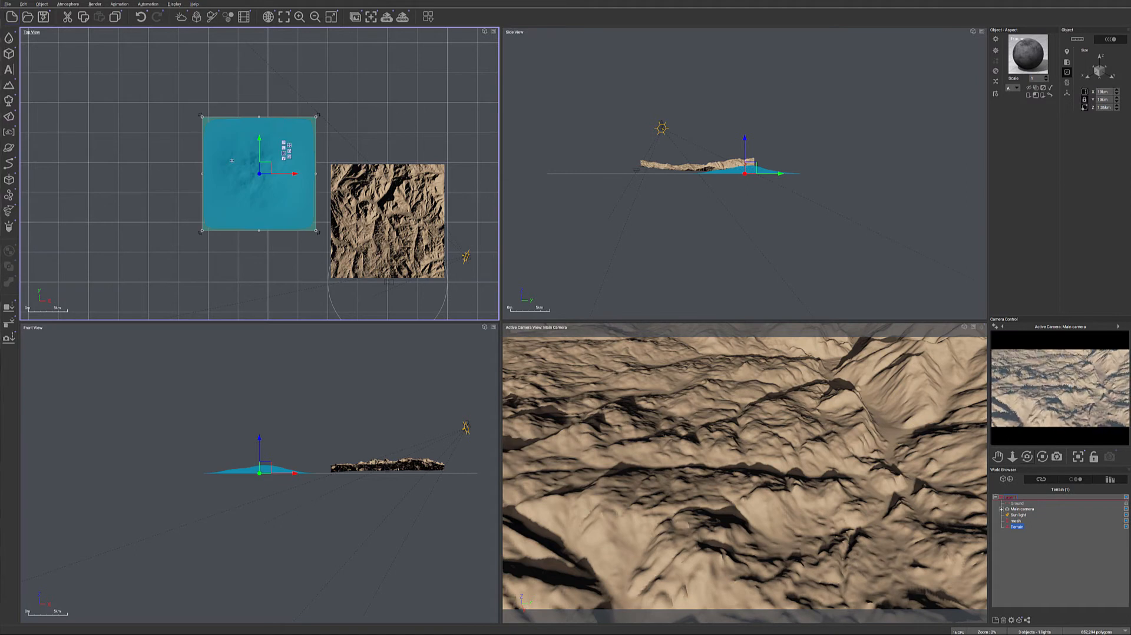
# Open the new terrain in the Terrain Editor, raise its resolution to 2048x2048 and turn off zero edges.
pyautogui.hotkey('ctrl', 'e')
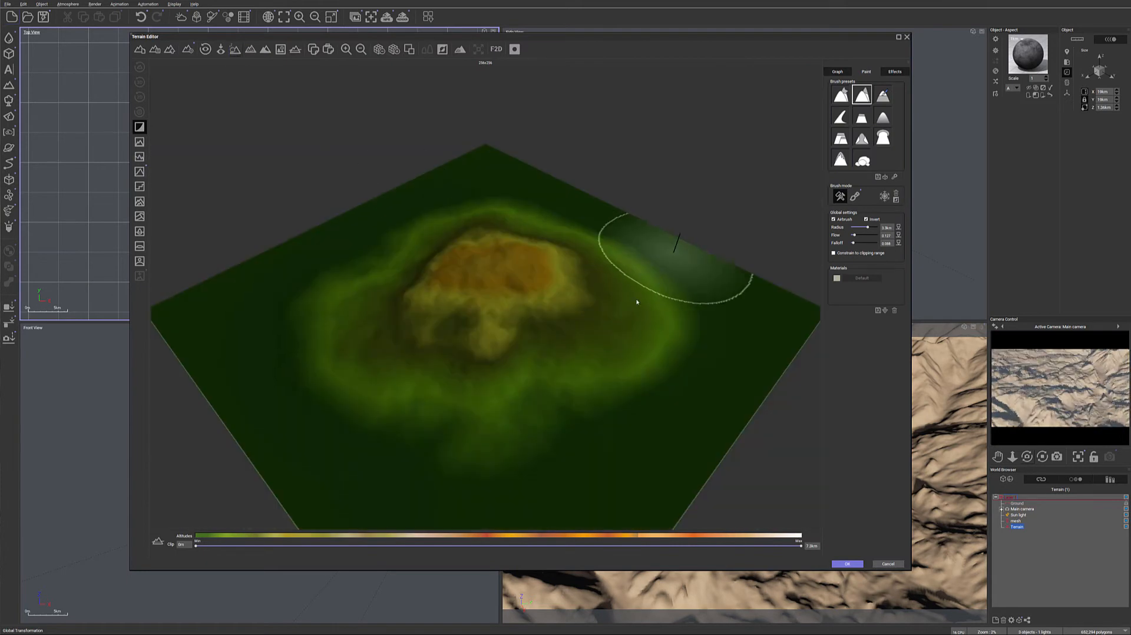
pyautogui.moveTo(637, 302); pyautogui.dragTo(678, 204, button='middle')
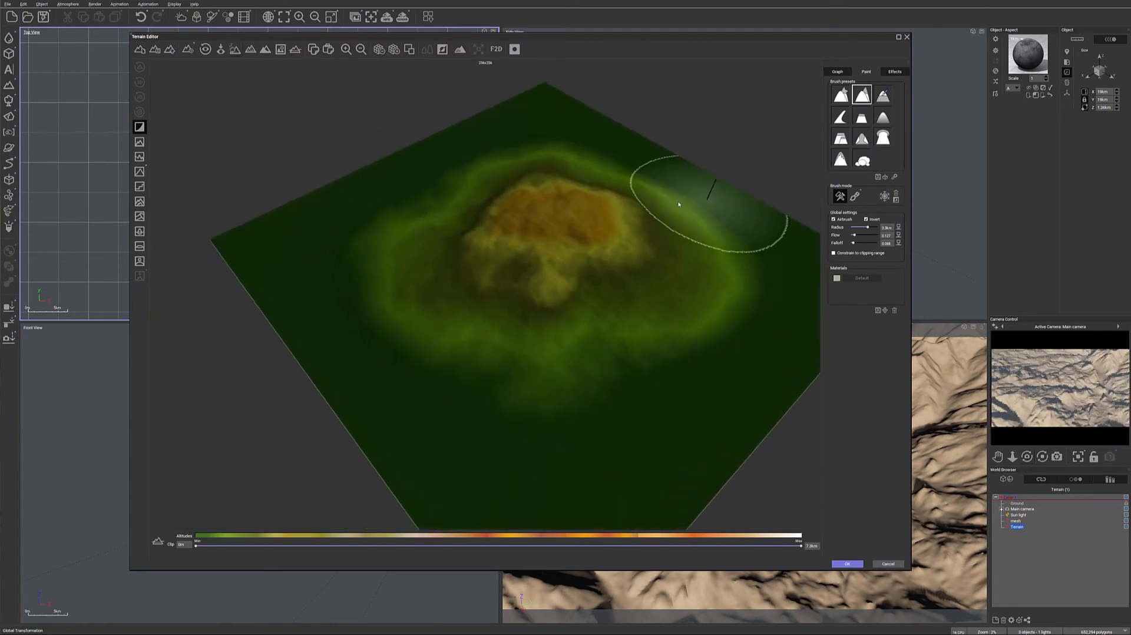
pyautogui.click(138, 262)
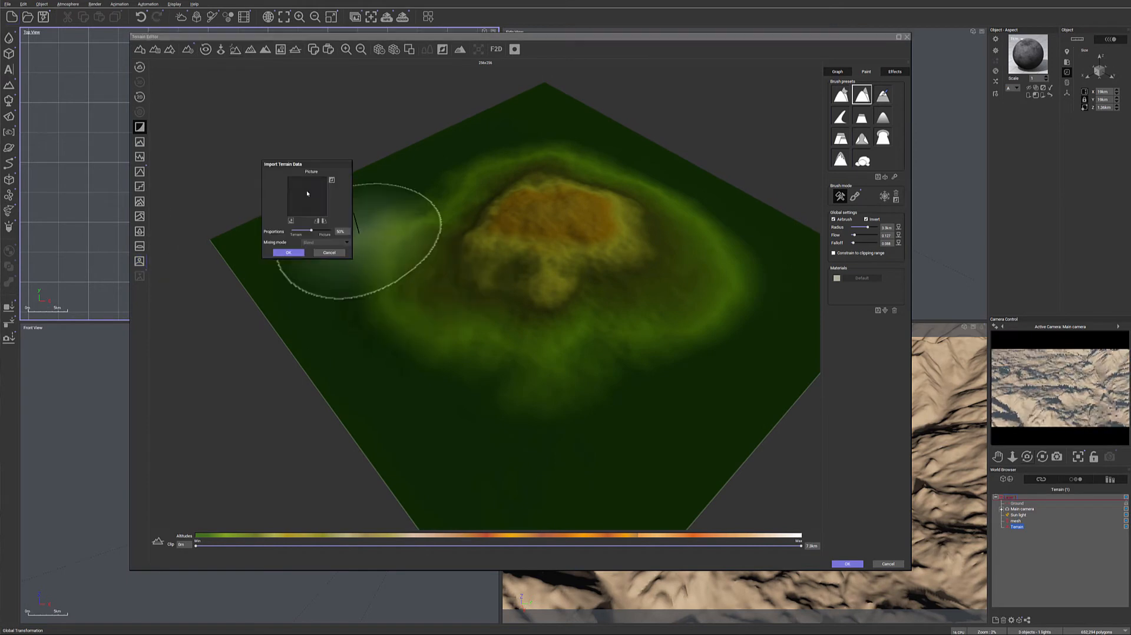
pyautogui.click(329, 254)
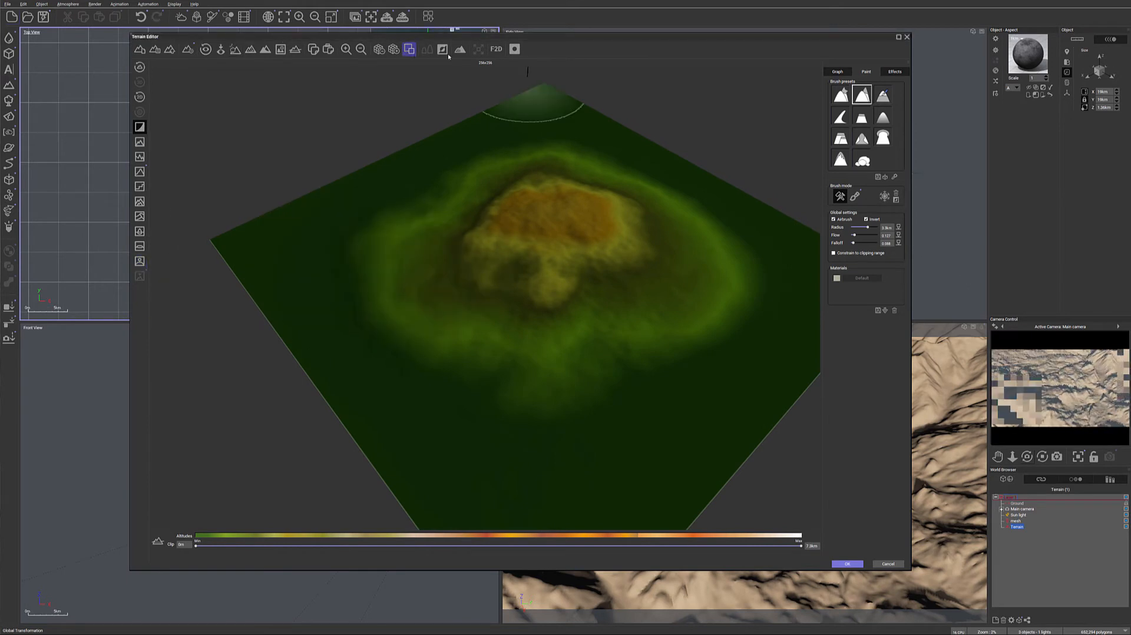
pyautogui.click(392, 50)
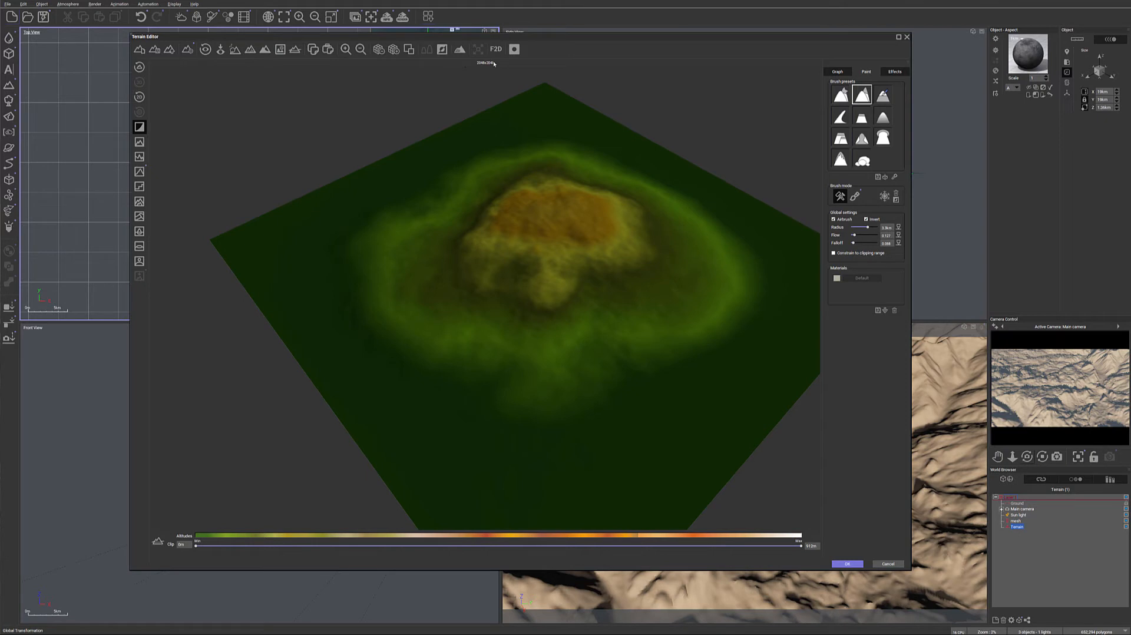
pyautogui.click(142, 126)
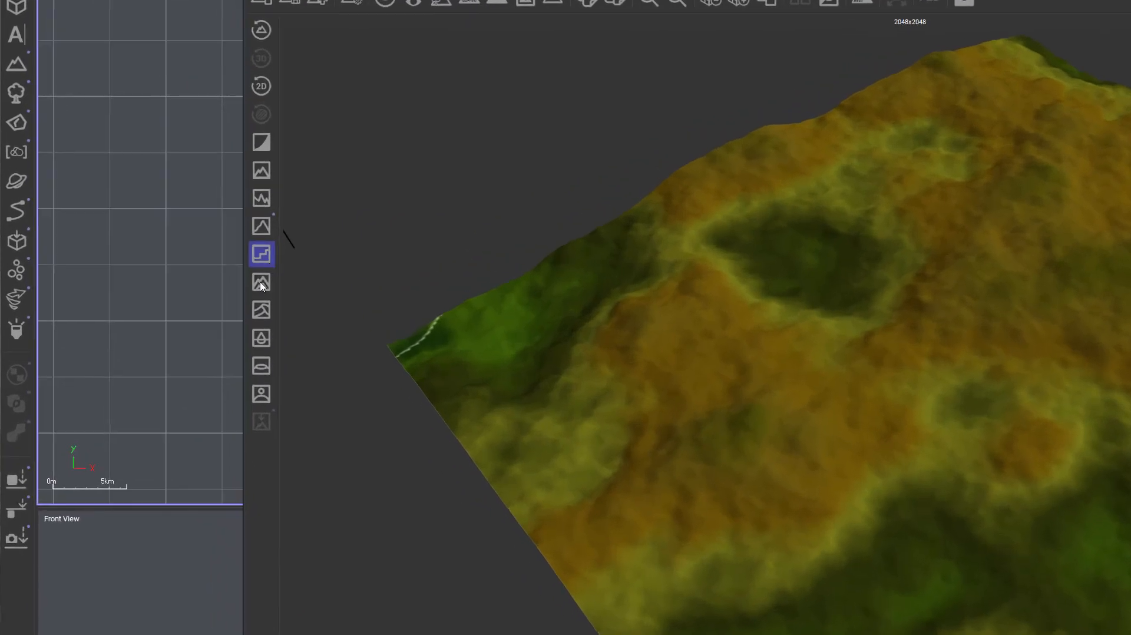
# Import highfield.tif as terrain data at 100% picture with Blend mixing, accept the edits and place the terrain beside the mesh.
pyautogui.click(261, 394)
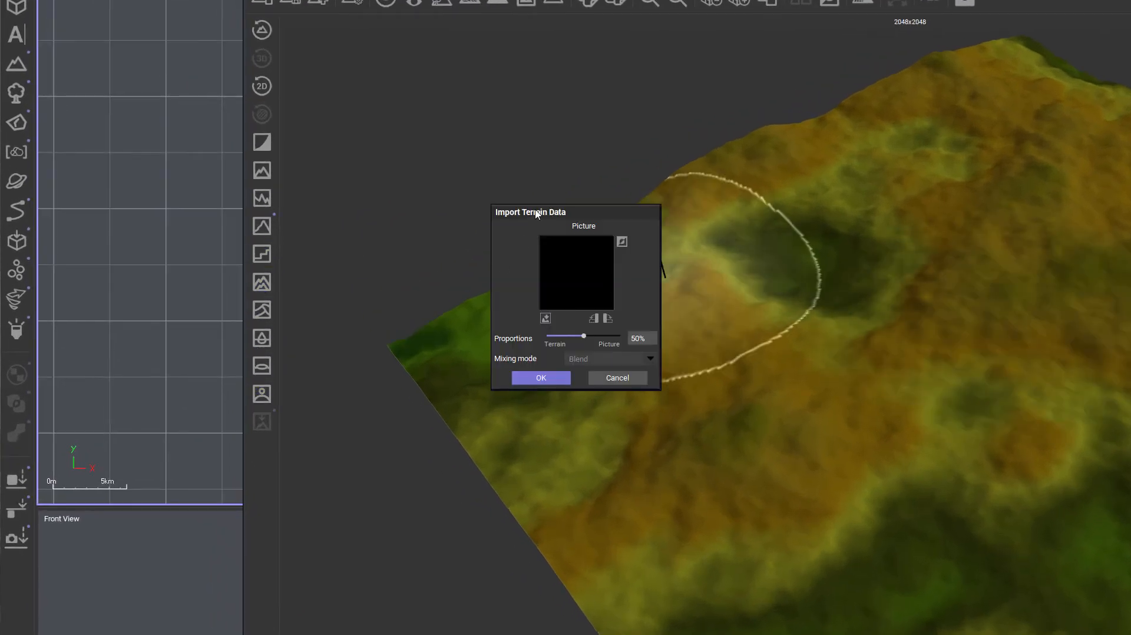
pyautogui.moveTo(537, 215); pyautogui.dragTo(619, 217)
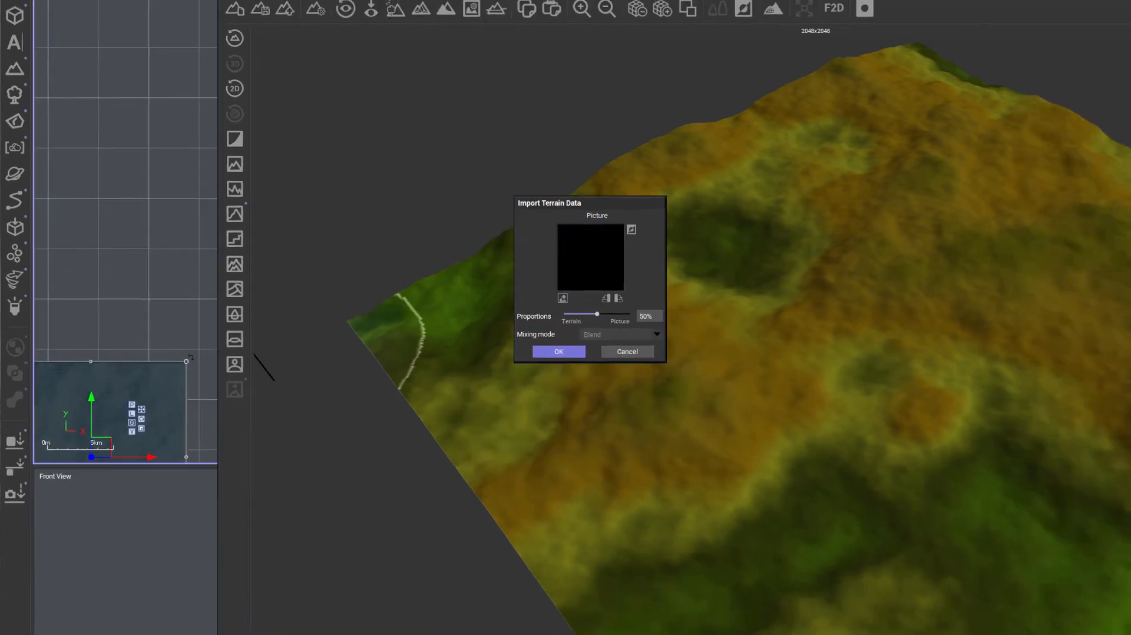
pyautogui.click(628, 321)
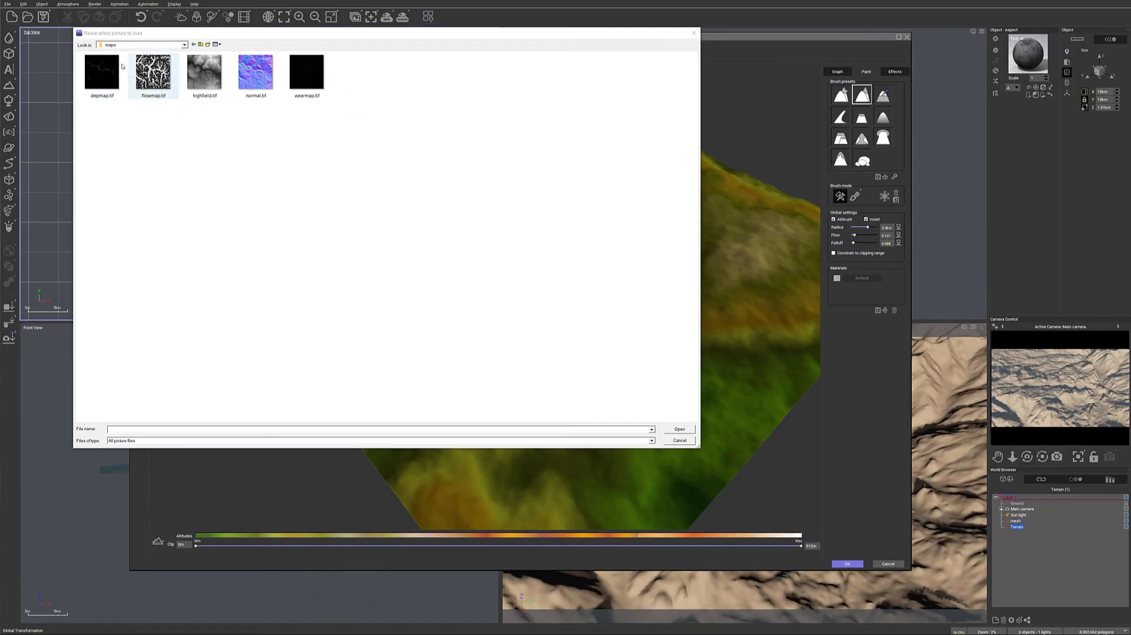
pyautogui.click(204, 73)
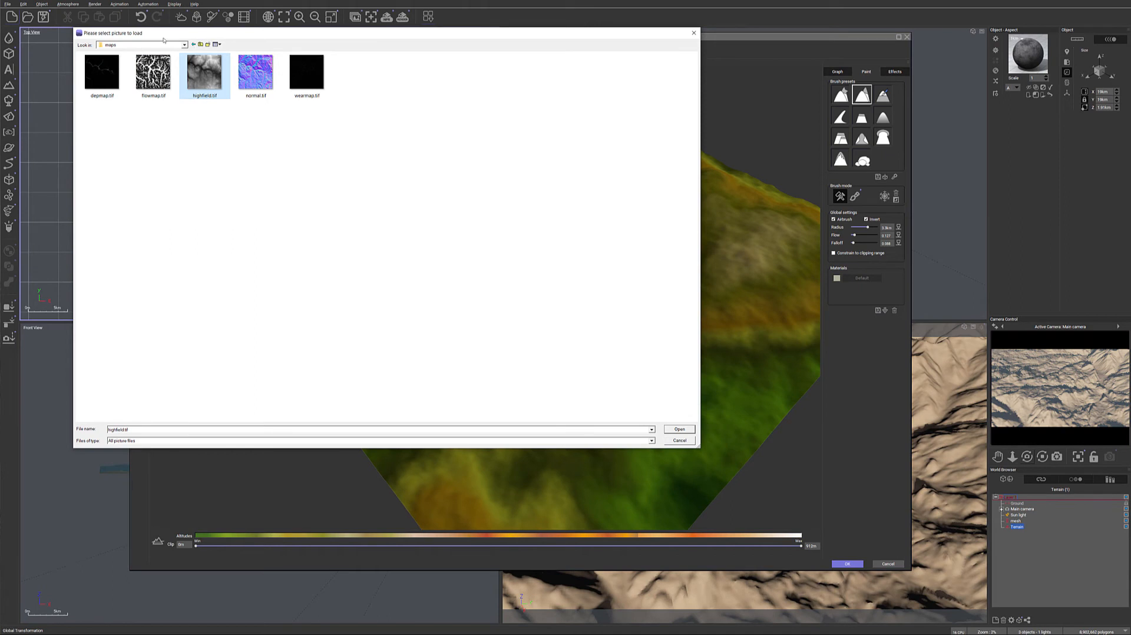
pyautogui.click(679, 429)
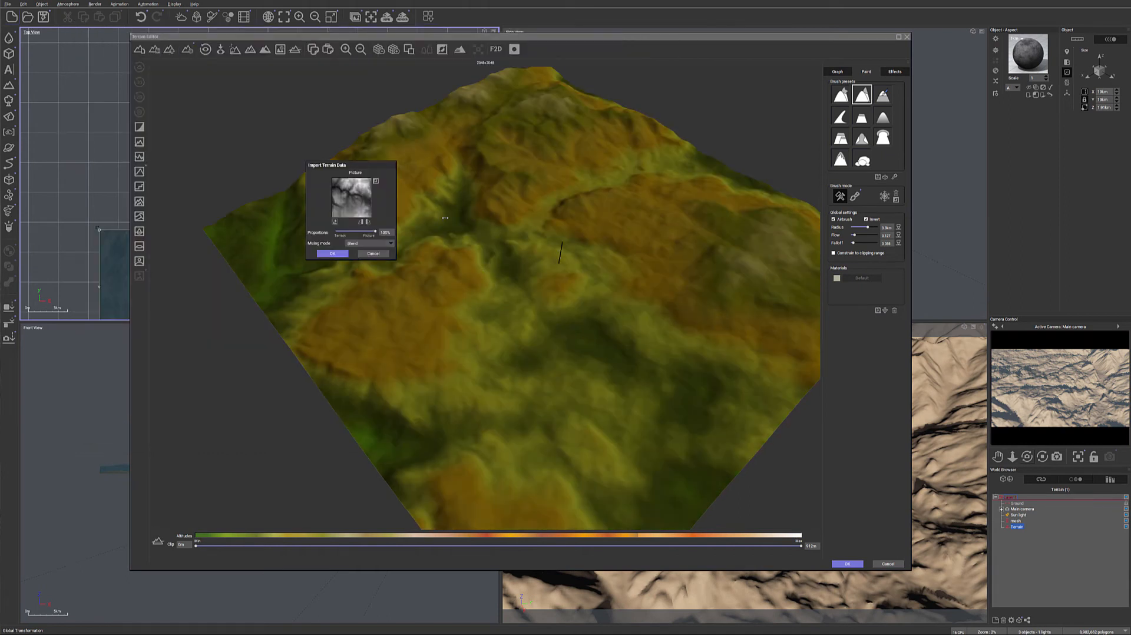
pyautogui.click(332, 254)
pyautogui.click(859, 564)
pyautogui.moveTo(154, 262); pyautogui.dragTo(129, 160)
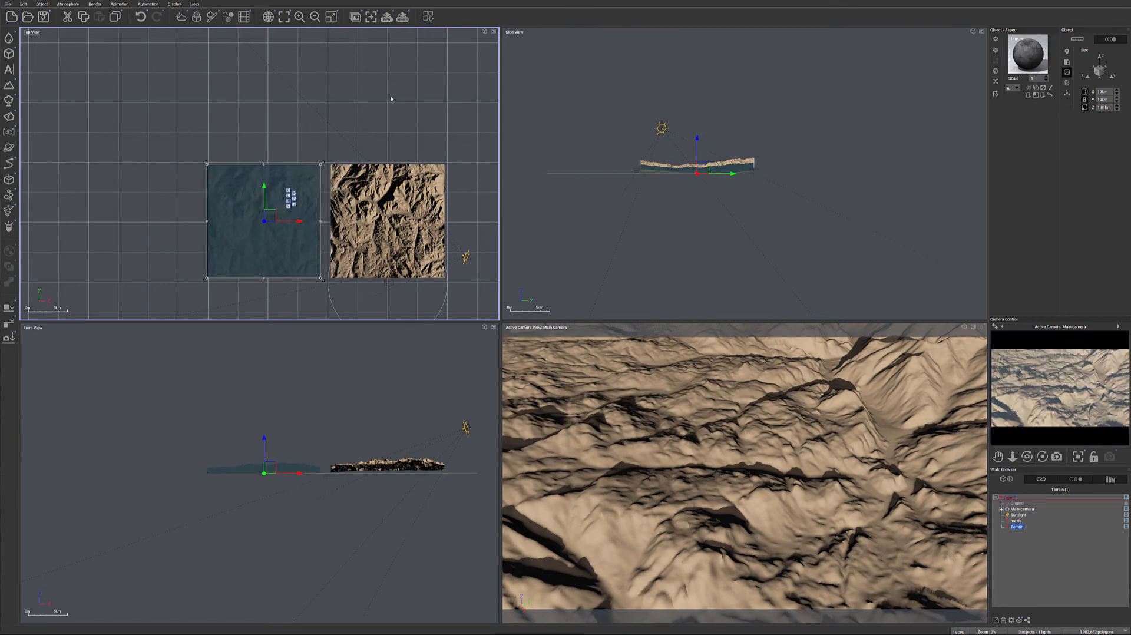
# Raise the main camera to about 21 km, pull it beyond the mesh's outer edge and aim it at both landscapes.
pyautogui.click(1023, 508)
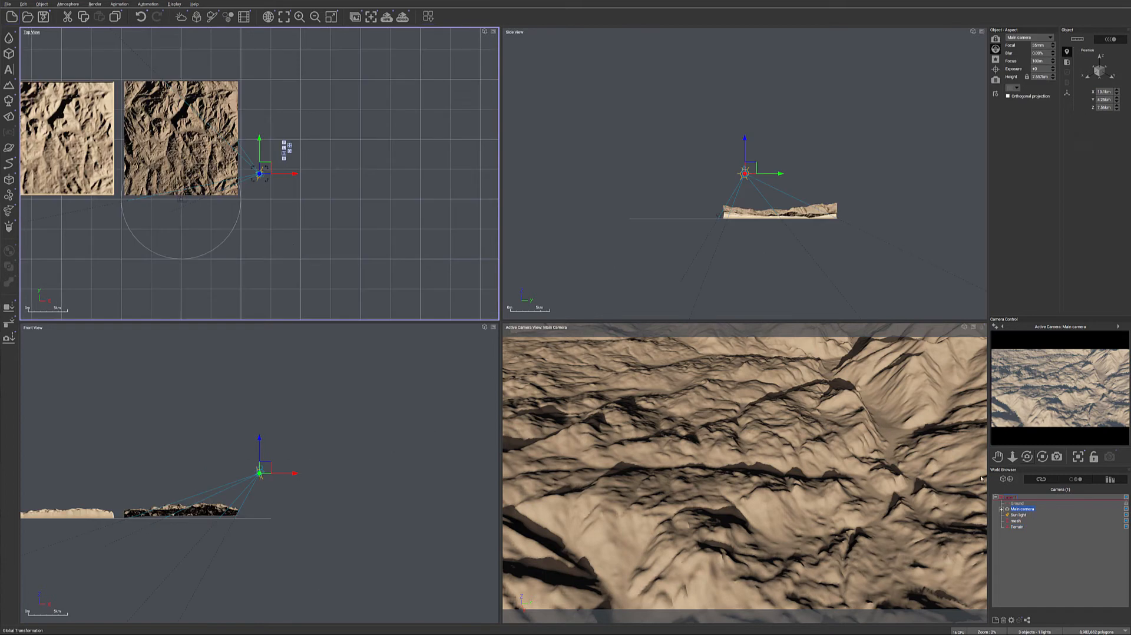
pyautogui.moveTo(435, 197); pyautogui.dragTo(311, 179)
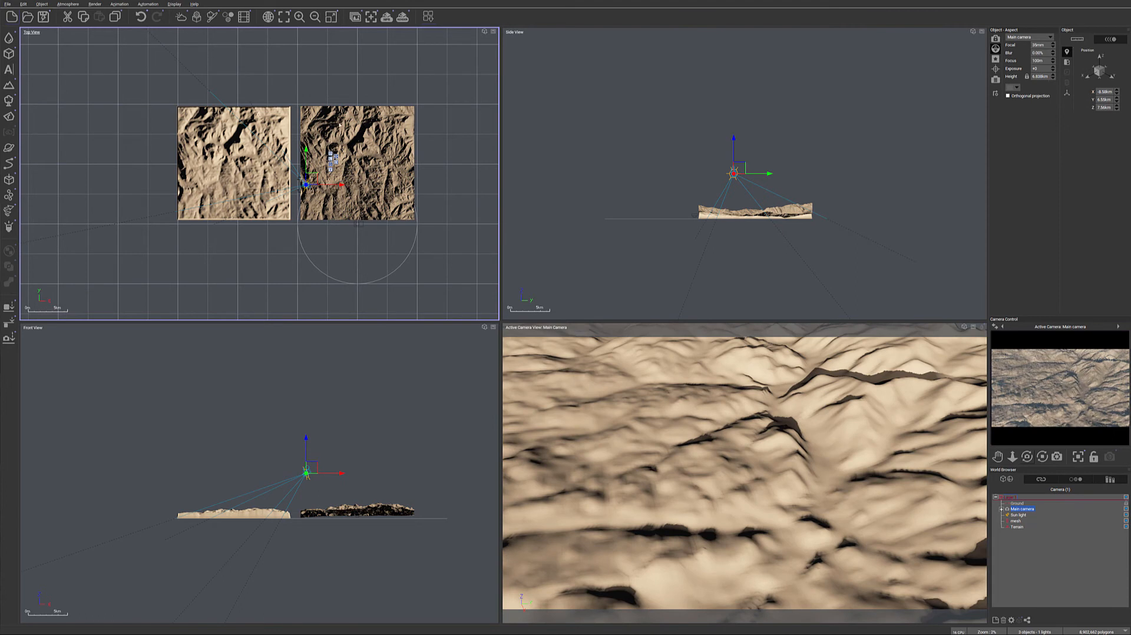
pyautogui.moveTo(323, 175); pyautogui.dragTo(442, 178)
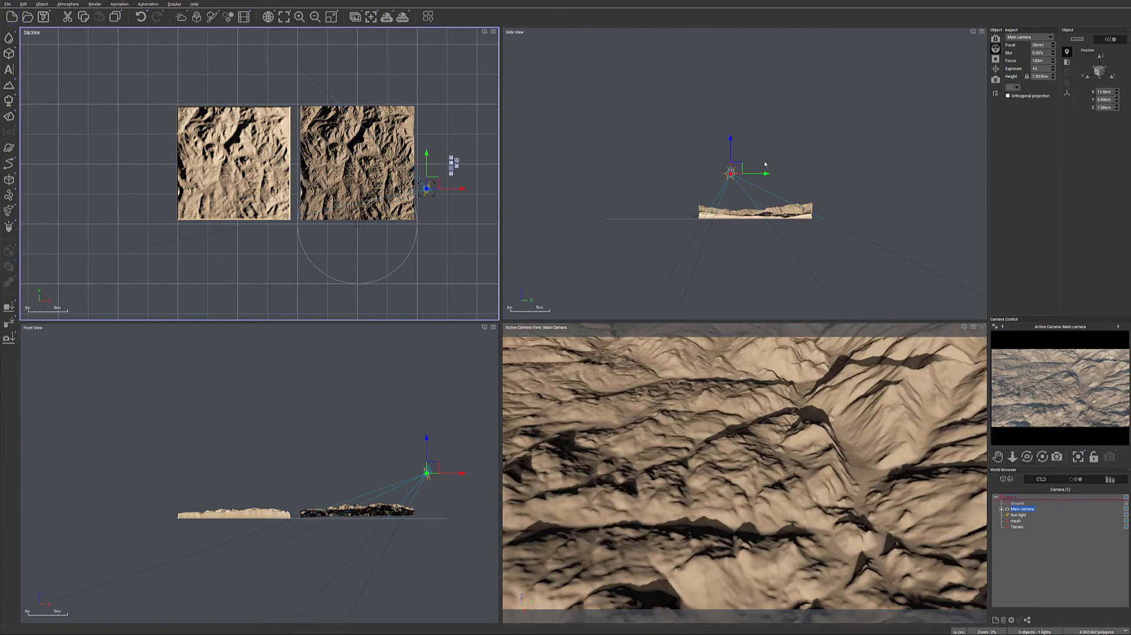
pyautogui.moveTo(736, 168); pyautogui.dragTo(730, 87)
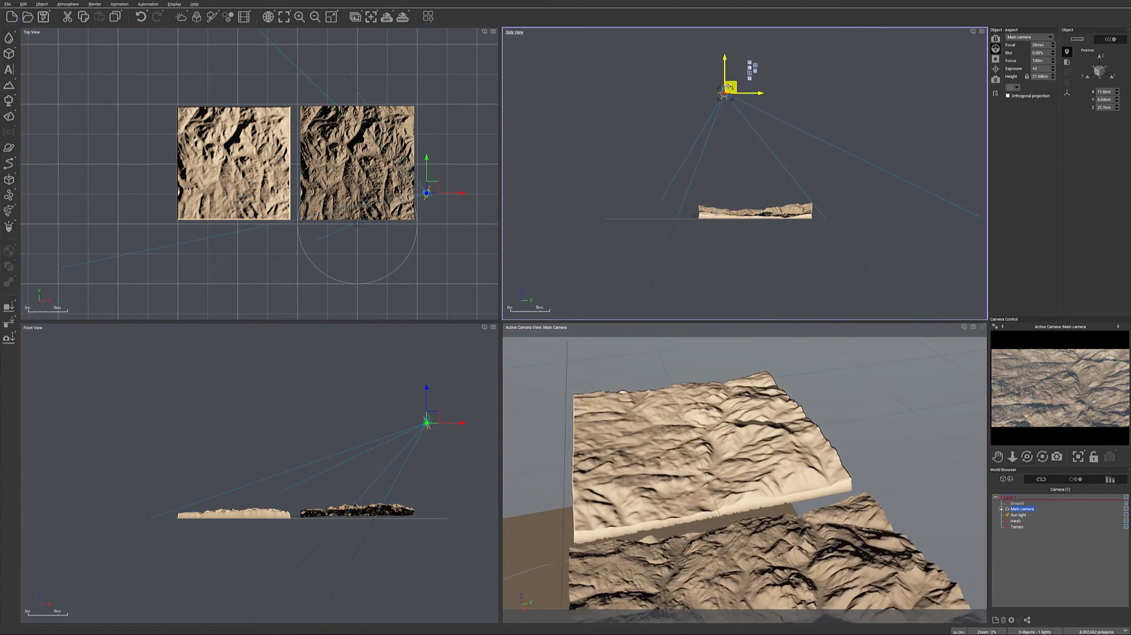
pyautogui.moveTo(427, 188); pyautogui.dragTo(470, 205)
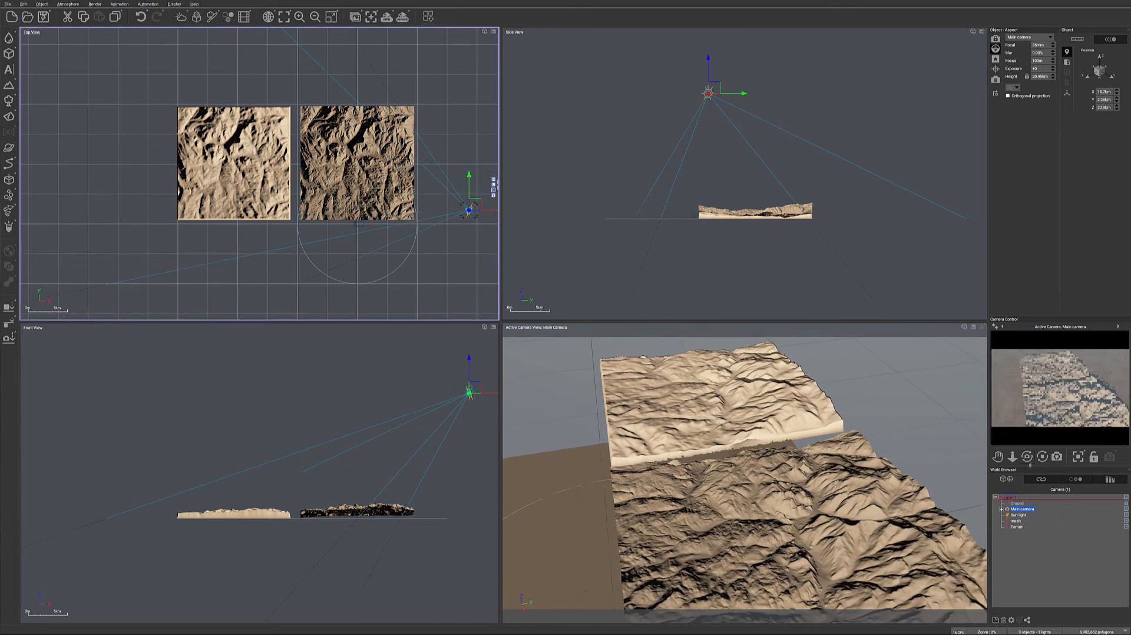
pyautogui.moveTo(728, 402); pyautogui.dragTo(715, 382, button='right')
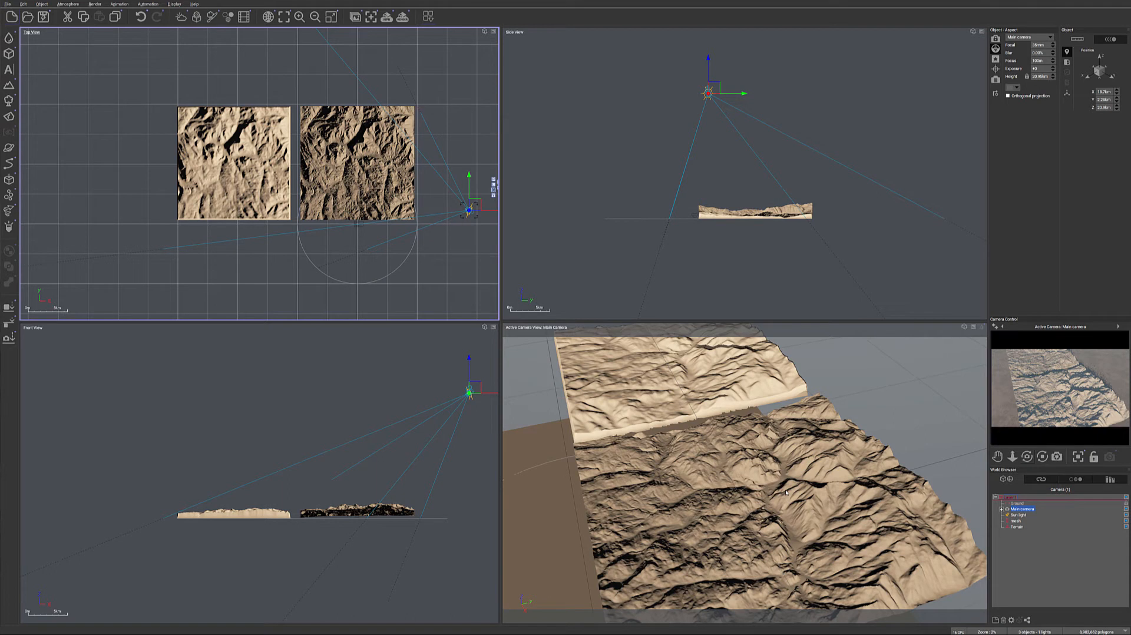
# Move the main camera beyond the heightfield terrain's outer front corner at about 15 km height, with the mesh in the background.
pyautogui.moveTo(469, 190); pyautogui.dragTo(194, 228)
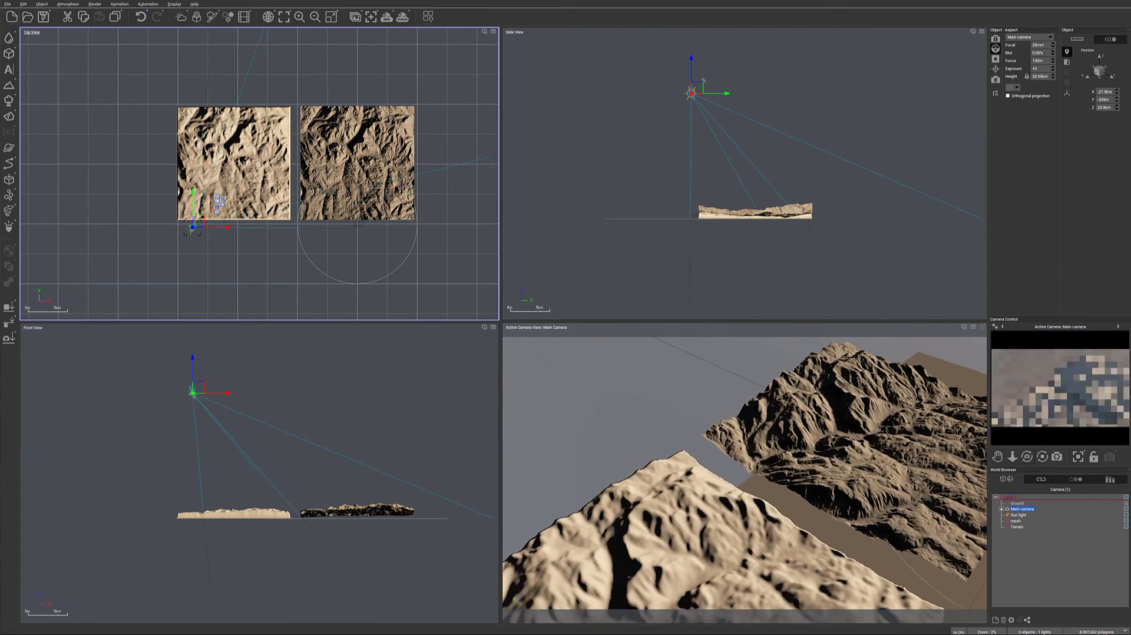
pyautogui.moveTo(695, 88); pyautogui.dragTo(687, 122)
pyautogui.moveTo(197, 232); pyautogui.dragTo(146, 227)
pyautogui.moveTo(1028, 456)
pyautogui.mouseDown()
pyautogui.moveTo(1048, 441)
pyautogui.moveTo(1024, 462)
pyautogui.mouseUp()
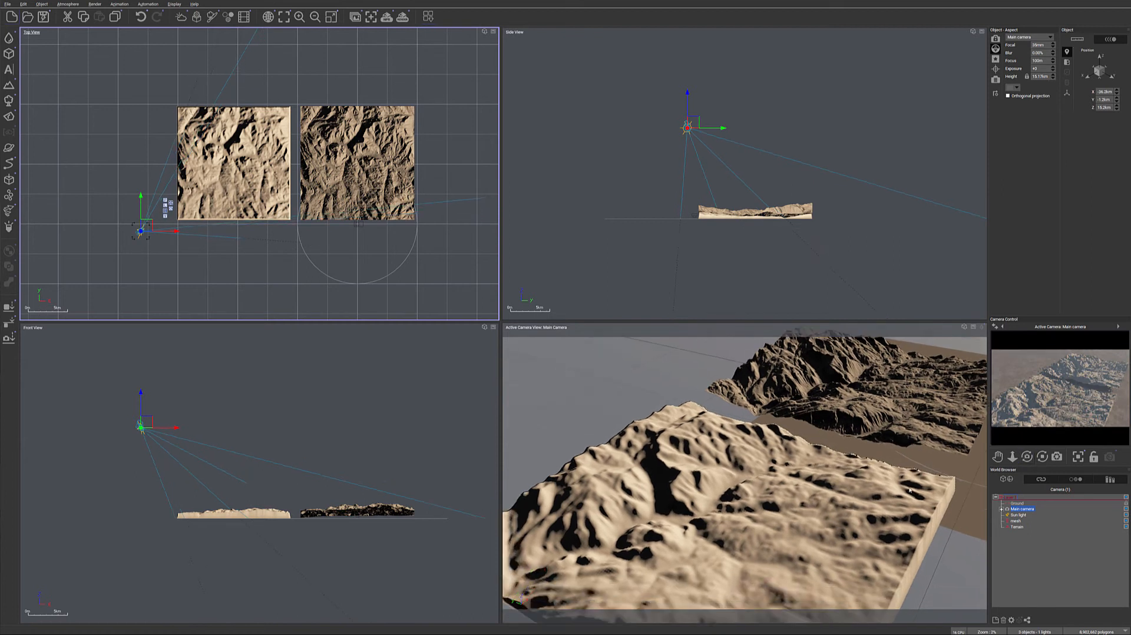
# In the Atmosphere Editor, lower the haze ground density to 0%, switch the atmosphere model to Standard spectral and accept.
pyautogui.click(68, 5)
pyautogui.click(88, 79)
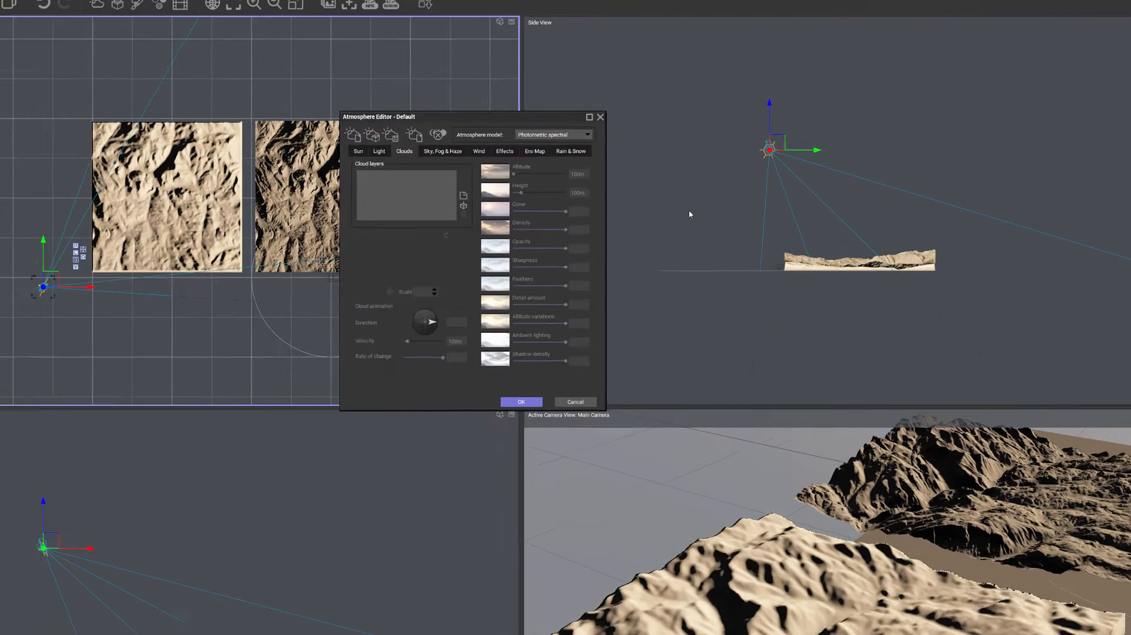
pyautogui.click(449, 192)
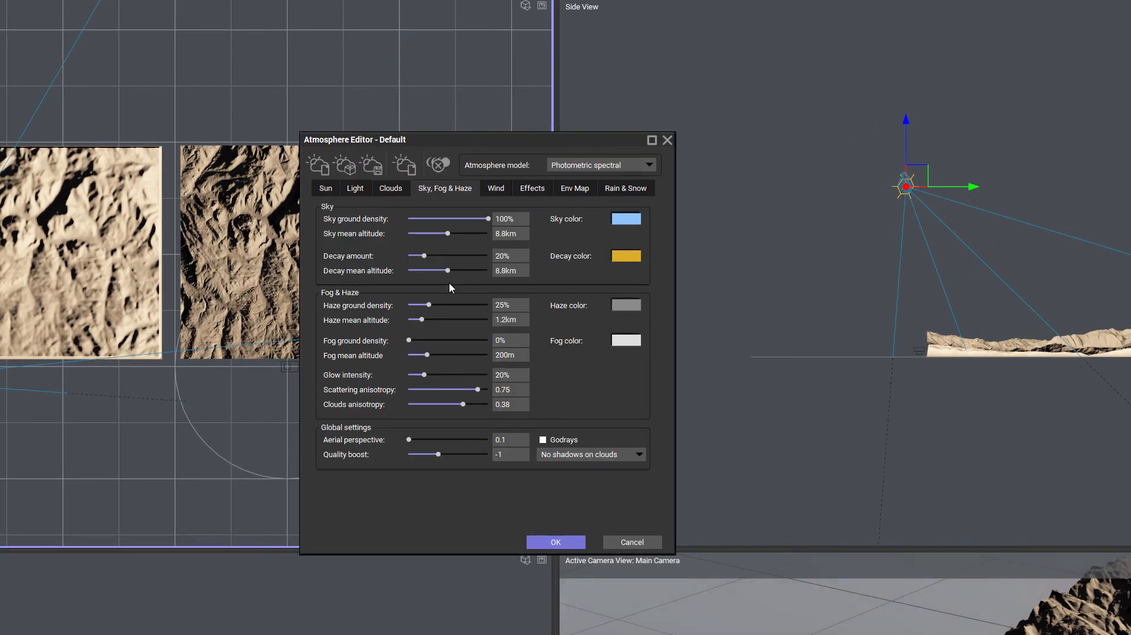
pyautogui.moveTo(428, 304); pyautogui.dragTo(362, 305)
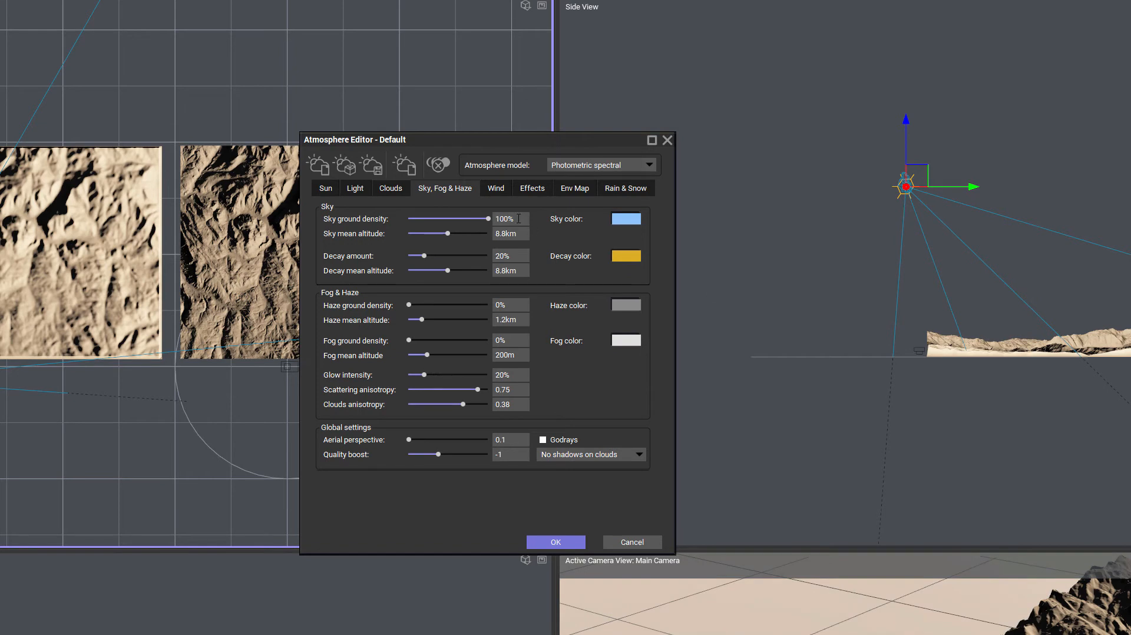
pyautogui.click(648, 165)
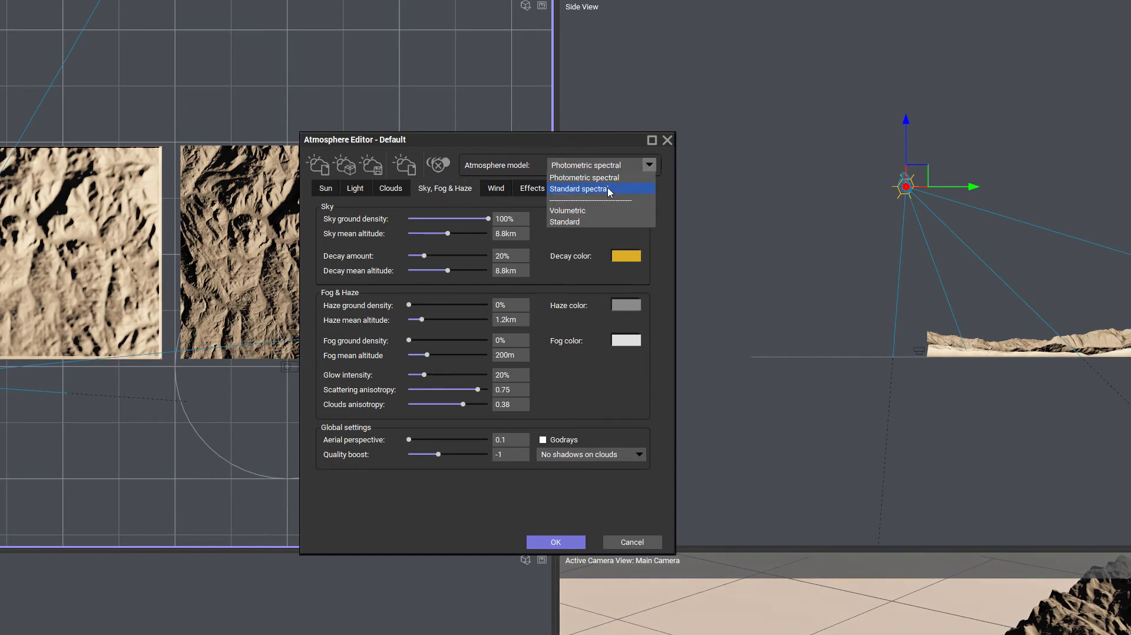
pyautogui.click(609, 189)
pyautogui.click(615, 518)
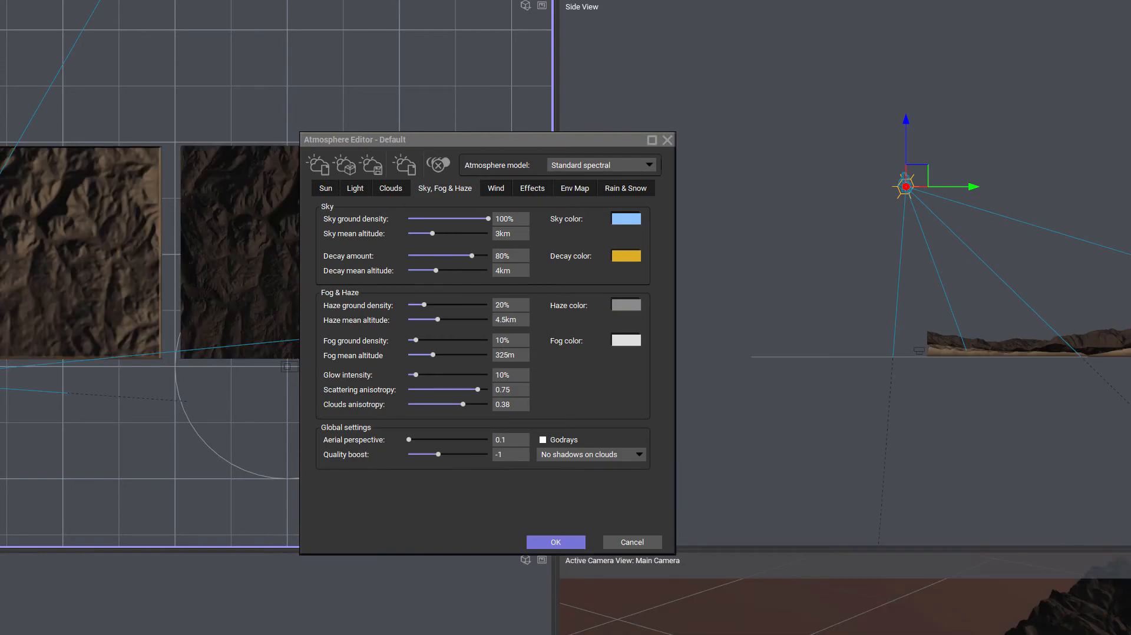
pyautogui.click(556, 541)
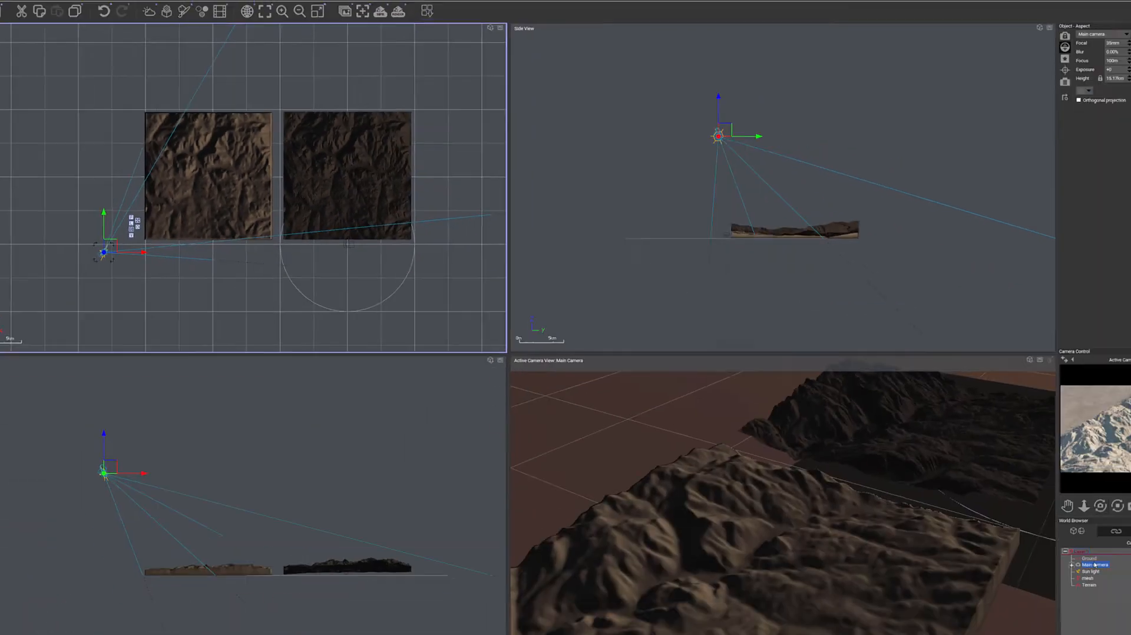
# Turn off auto-exposure in the main camera's advanced options and accept.
pyautogui.doubleClick(1127, 596)
pyautogui.click(498, 90)
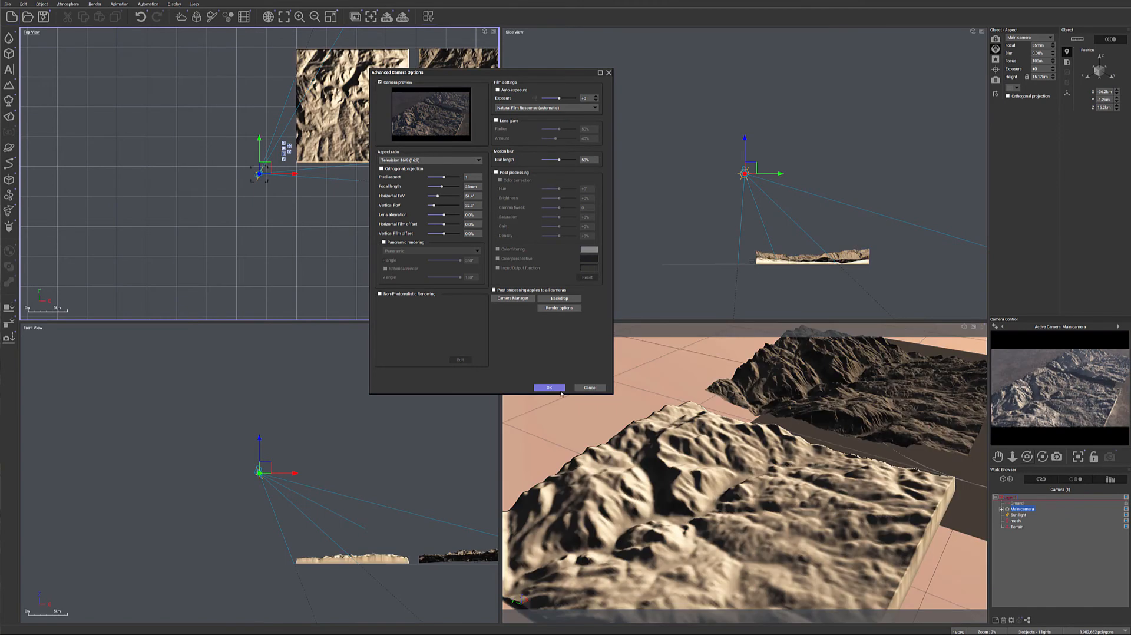
pyautogui.click(549, 387)
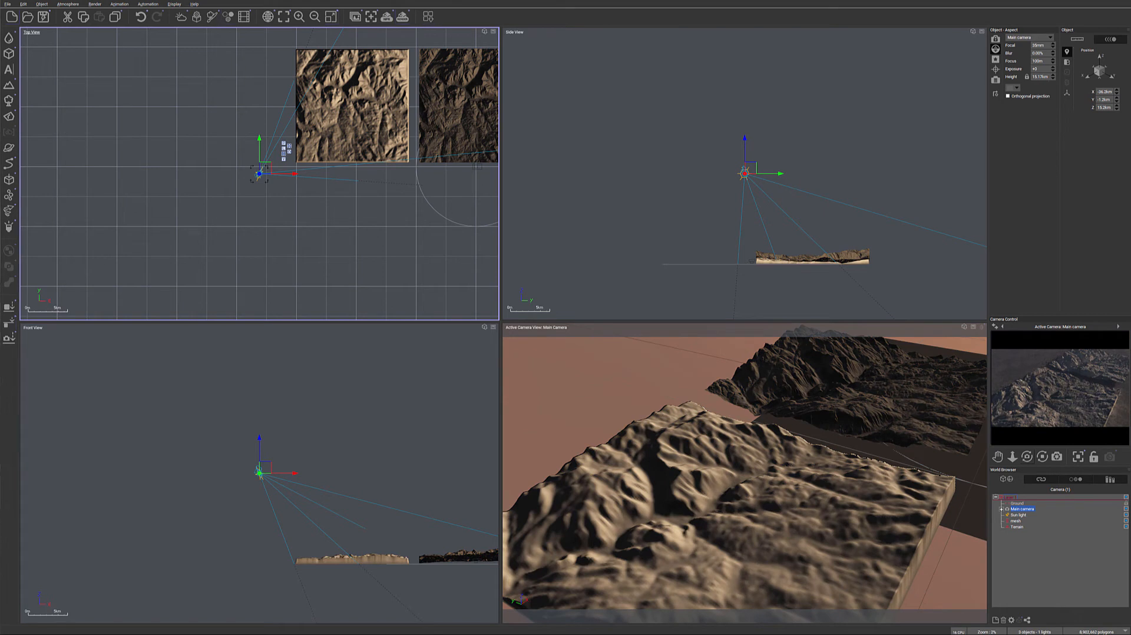
# Review the render options, render the main camera view at 1600x900 and close the finished picture.
pyautogui.click(402, 16)
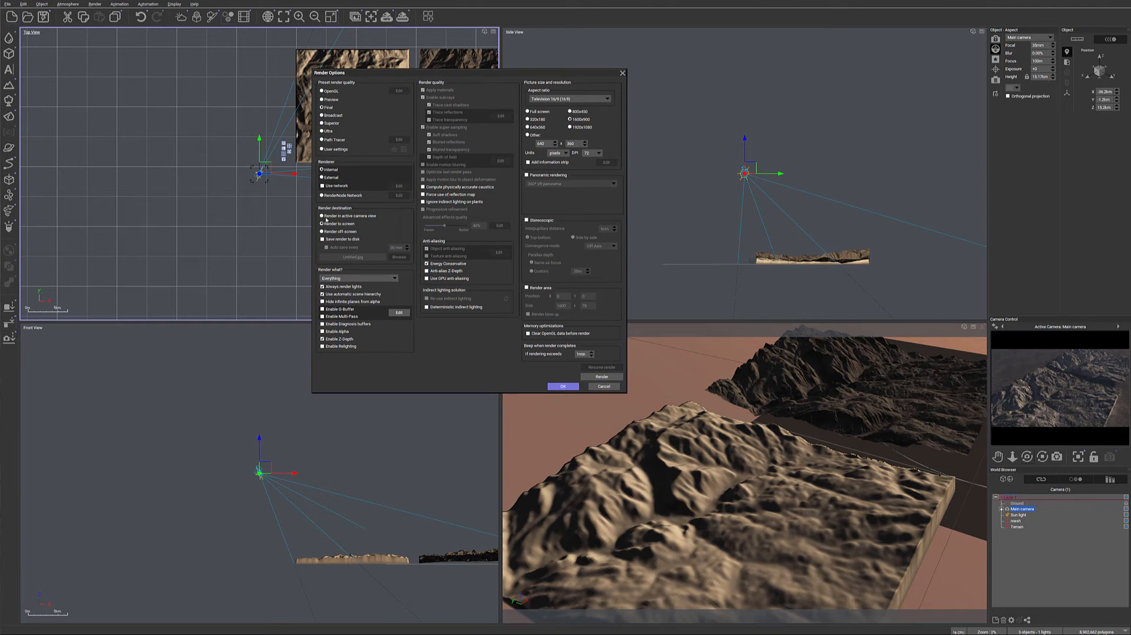
pyautogui.click(562, 387)
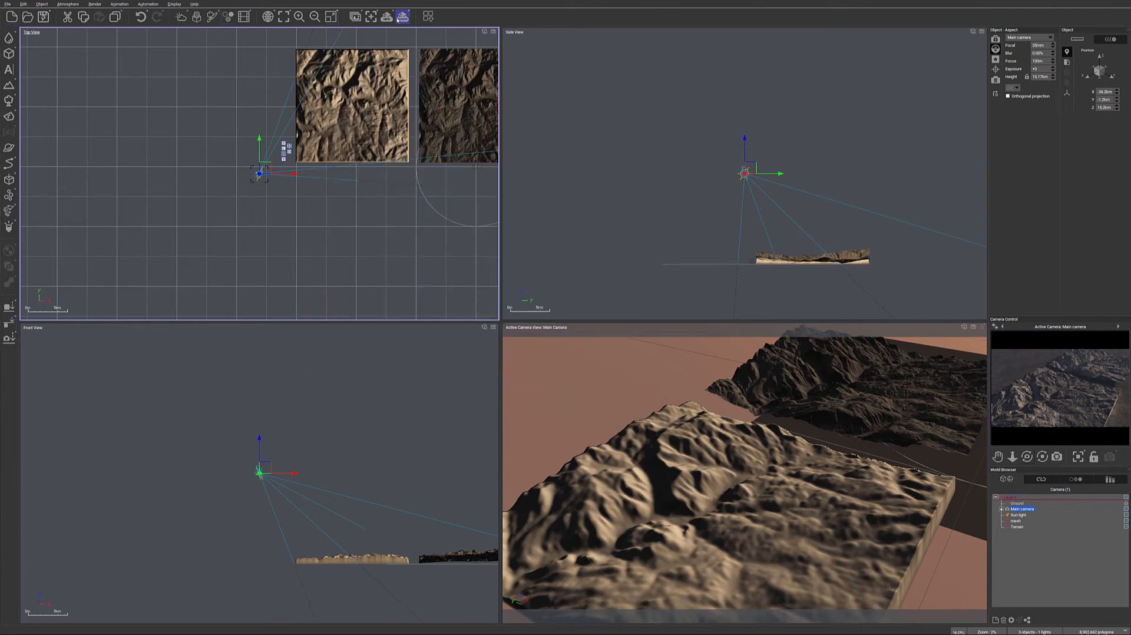
pyautogui.click(403, 16)
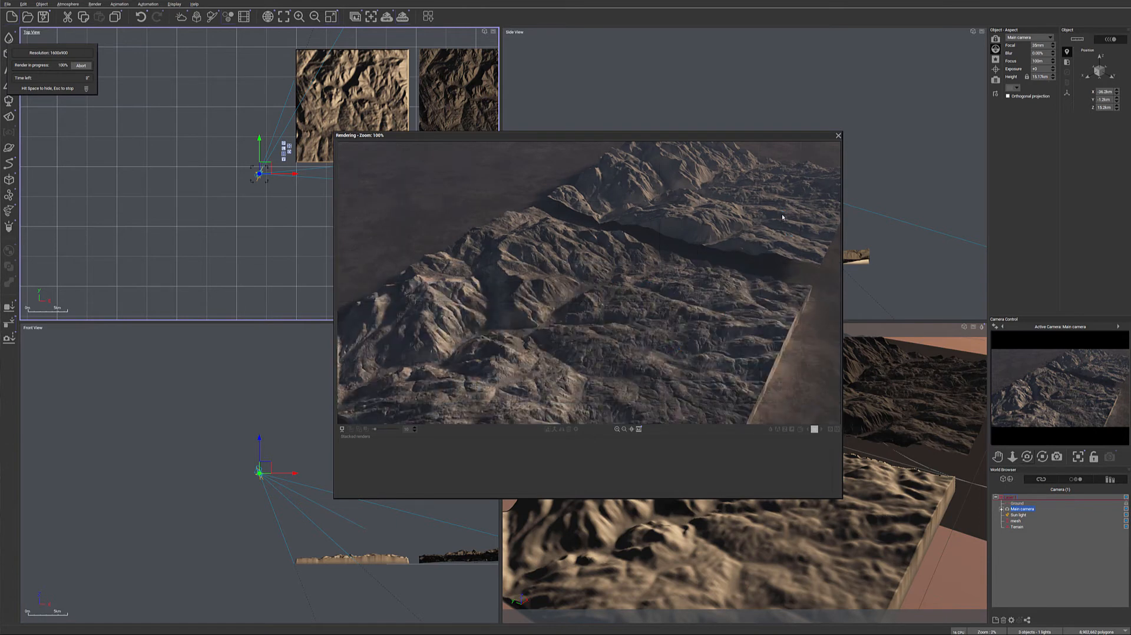
pyautogui.click(294, 210)
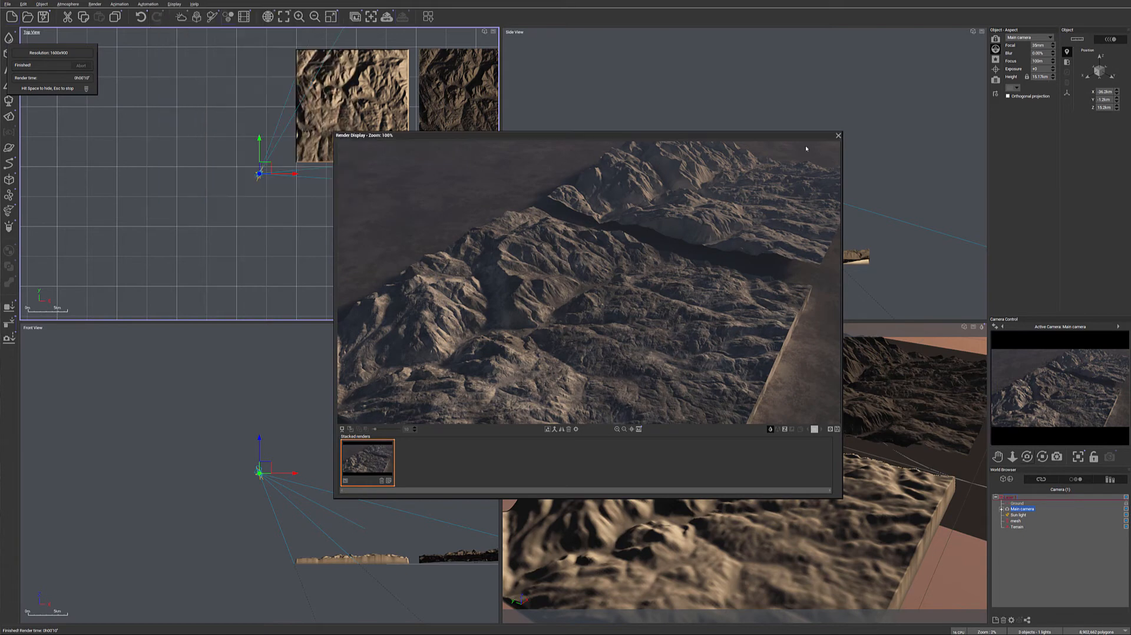
pyautogui.click(839, 135)
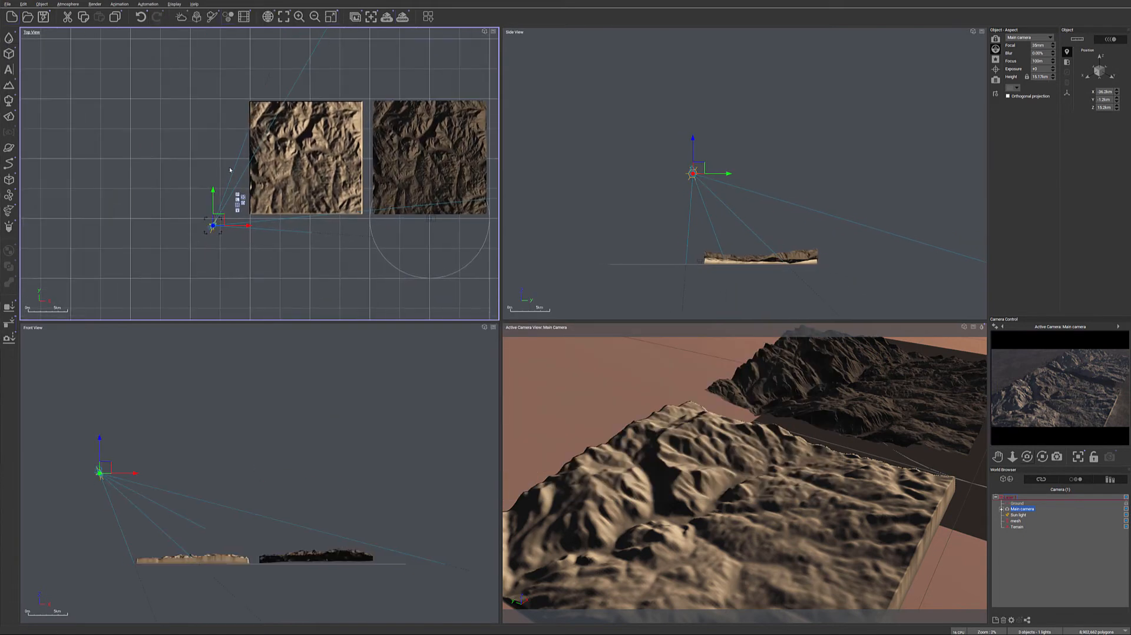
# Open the heightfield terrain in the Terrain Editor to look at its sculpting tools, and cancel out of it.
pyautogui.click(386, 160)
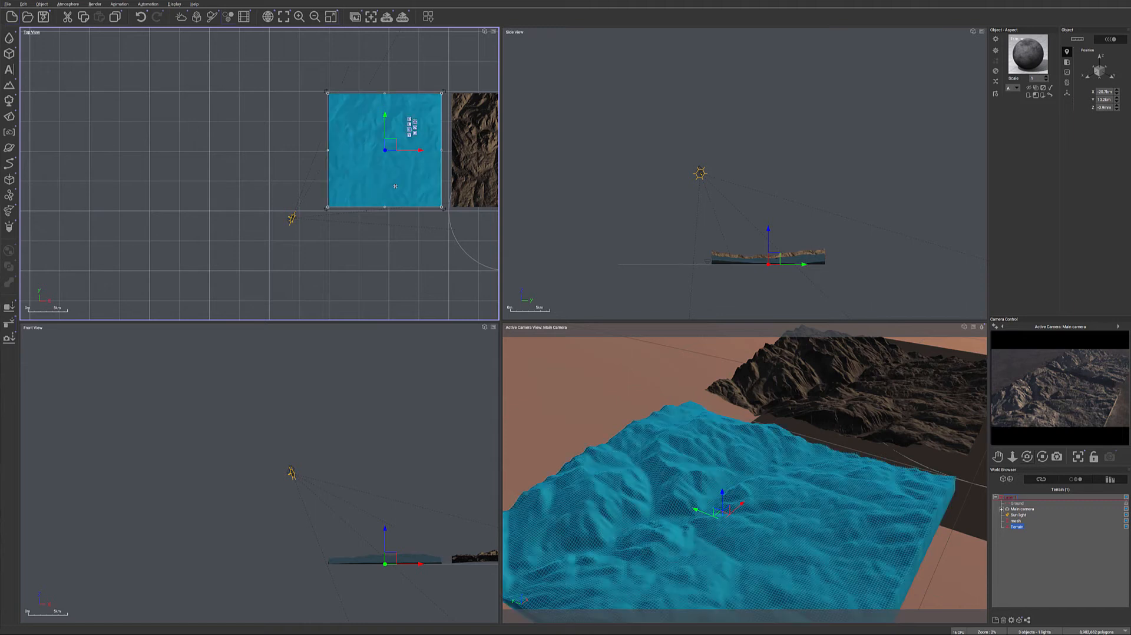
pyautogui.doubleClick(373, 159)
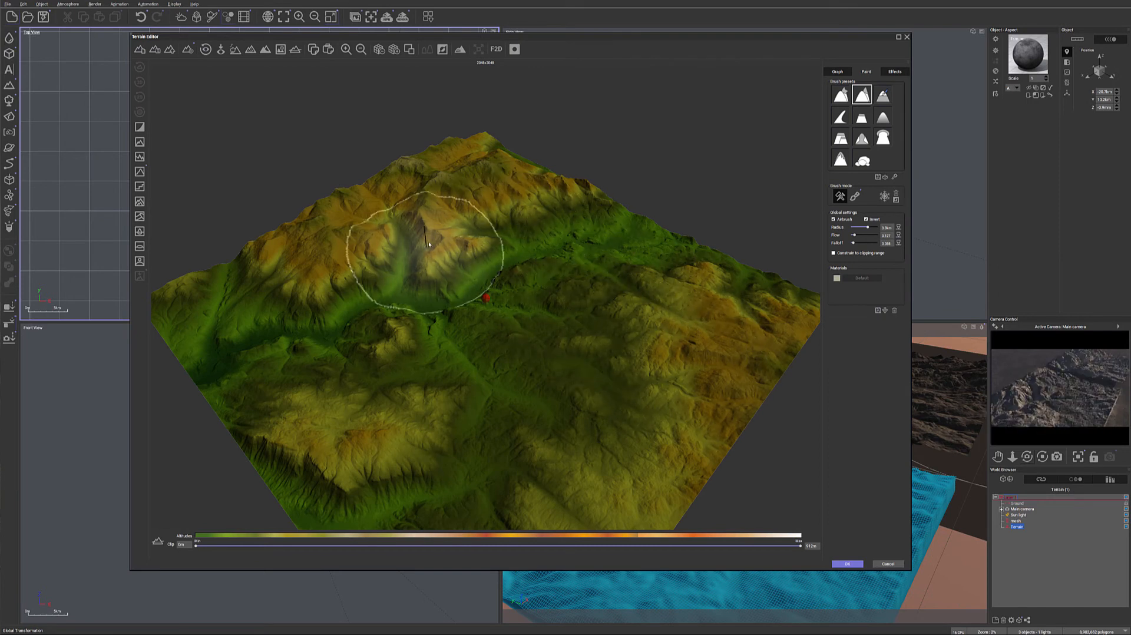
pyautogui.click(889, 564)
# Move the heightfield terrain back beside the mesh so that their facing edges almost meet.
pyautogui.moveTo(407, 254); pyautogui.dragTo(266, 259, button='right')
pyautogui.click(383, 171)
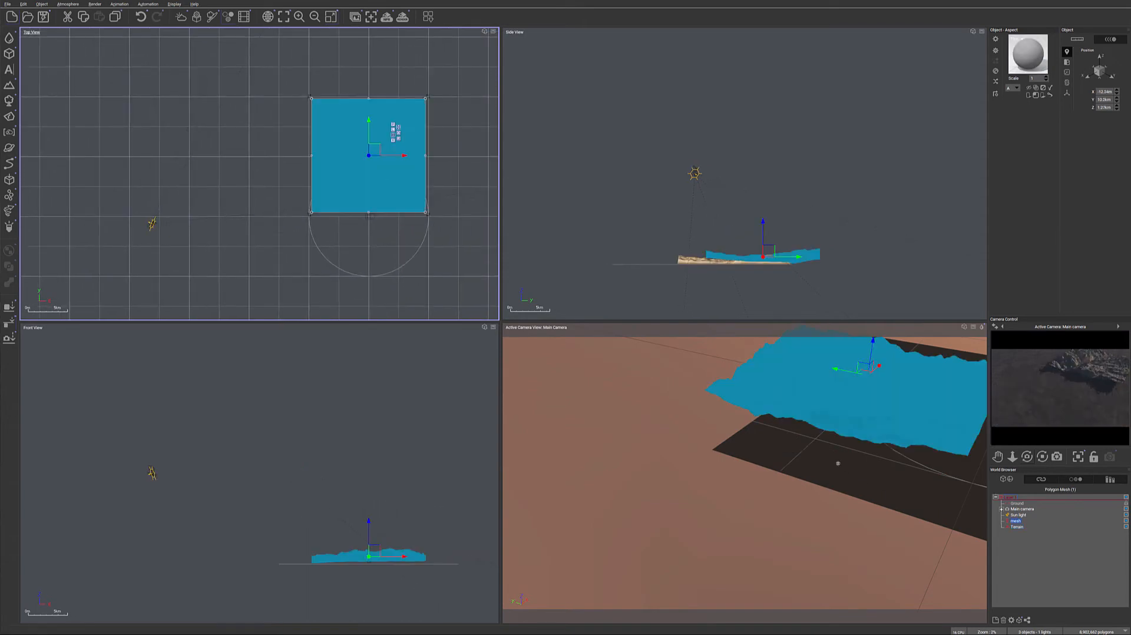
pyautogui.click(1020, 528)
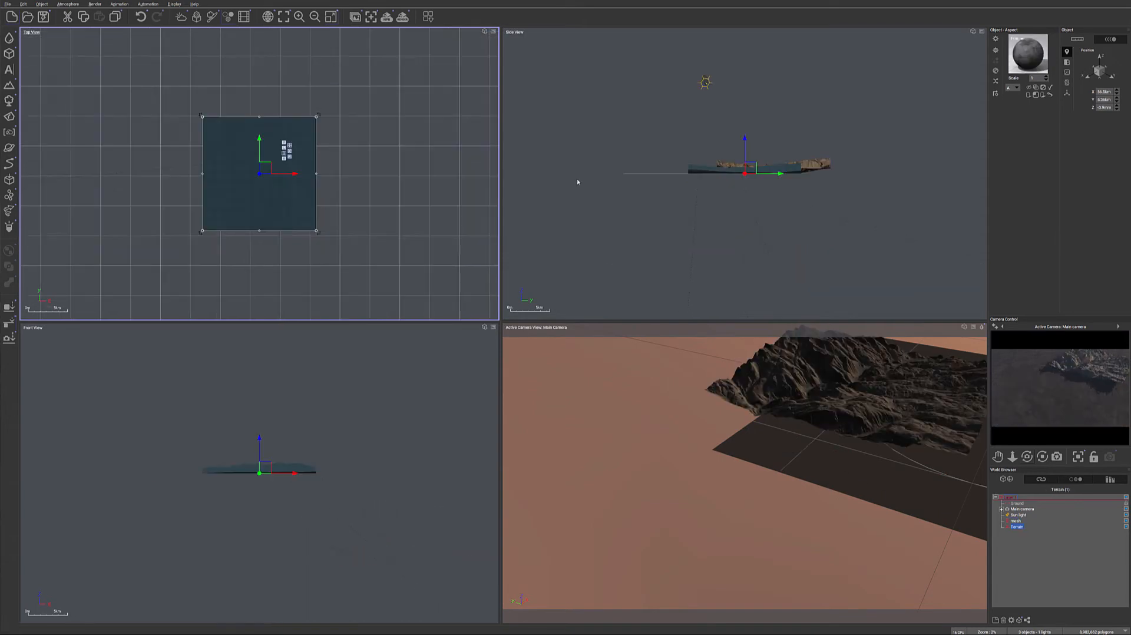
pyautogui.scroll(-5, 483, 236)
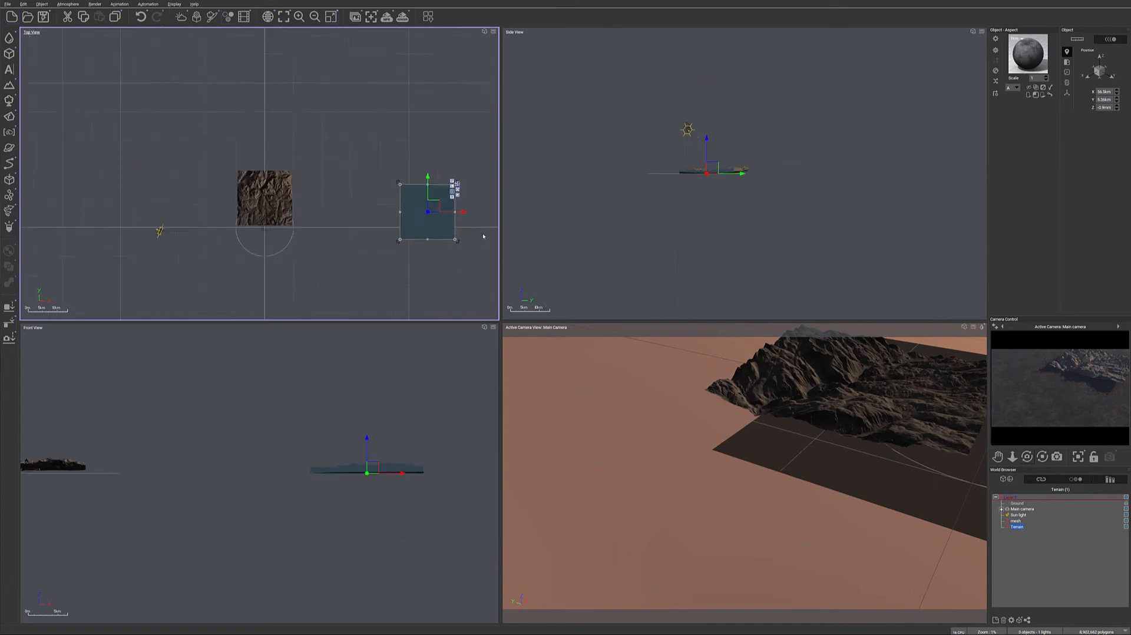
pyautogui.scroll(2, 483, 237)
pyautogui.moveTo(407, 192); pyautogui.dragTo(140, 175)
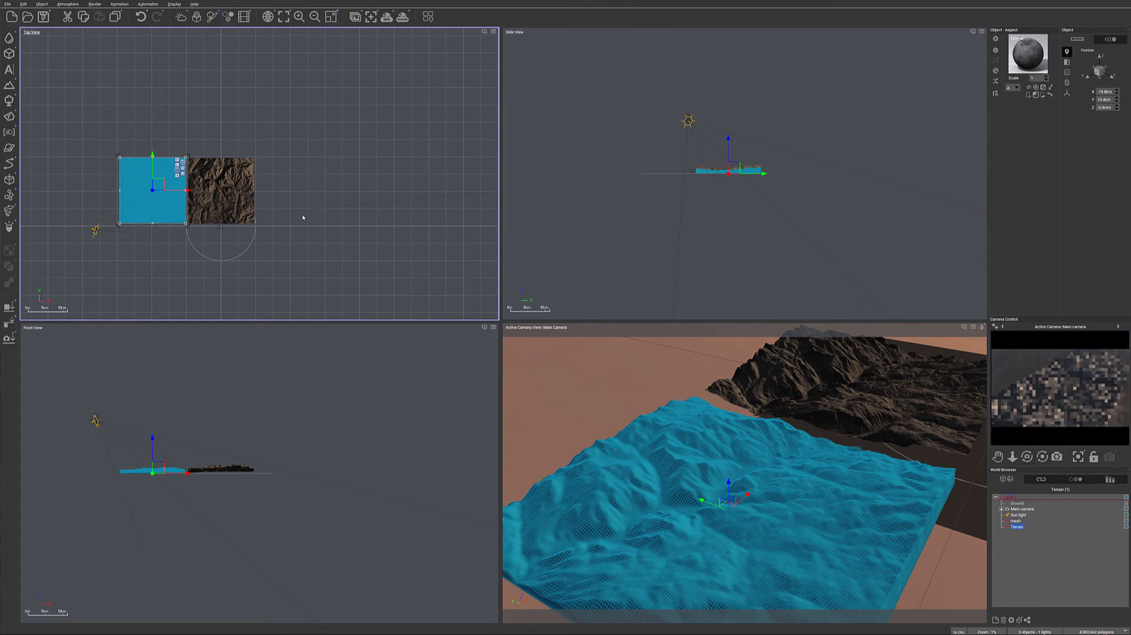
pyautogui.moveTo(302, 217); pyautogui.dragTo(442, 213, button='middle')
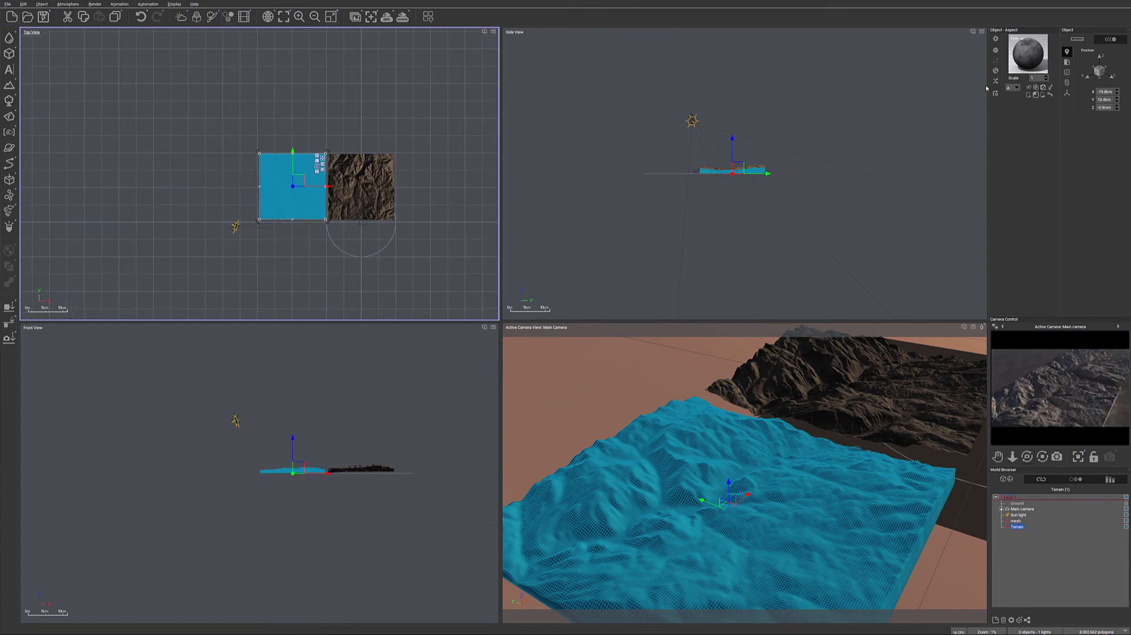
pyautogui.scroll(5, 454, 230)
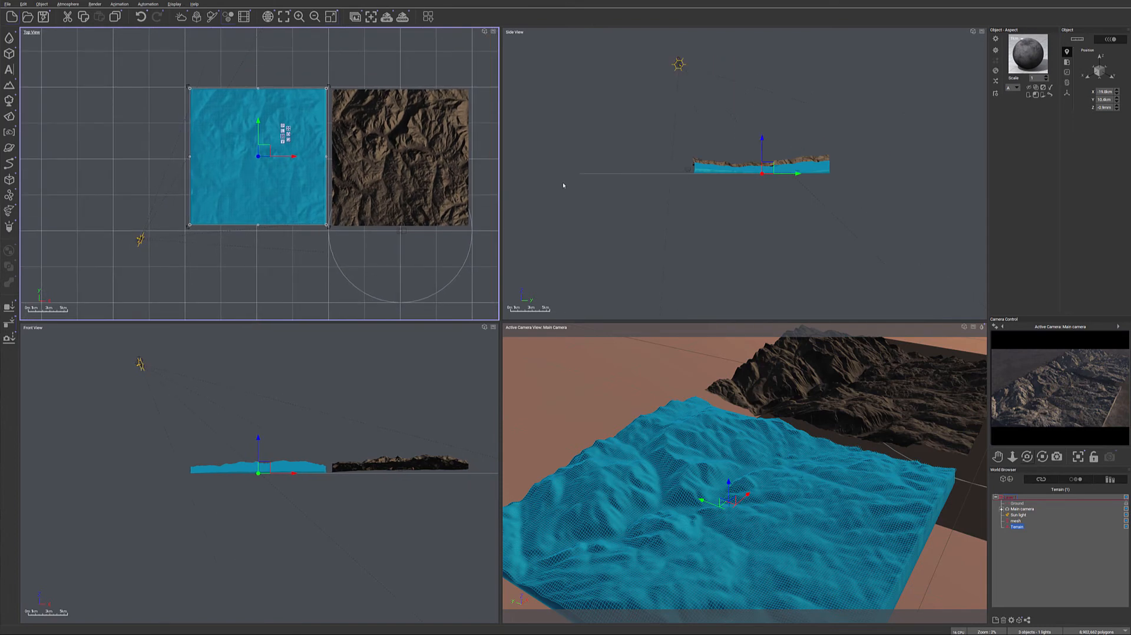
# Compare the mesh and the terrain, inspect the mesh's material in the Advanced Material Editor, cancel it and select the terrain.
pyautogui.click(1014, 521)
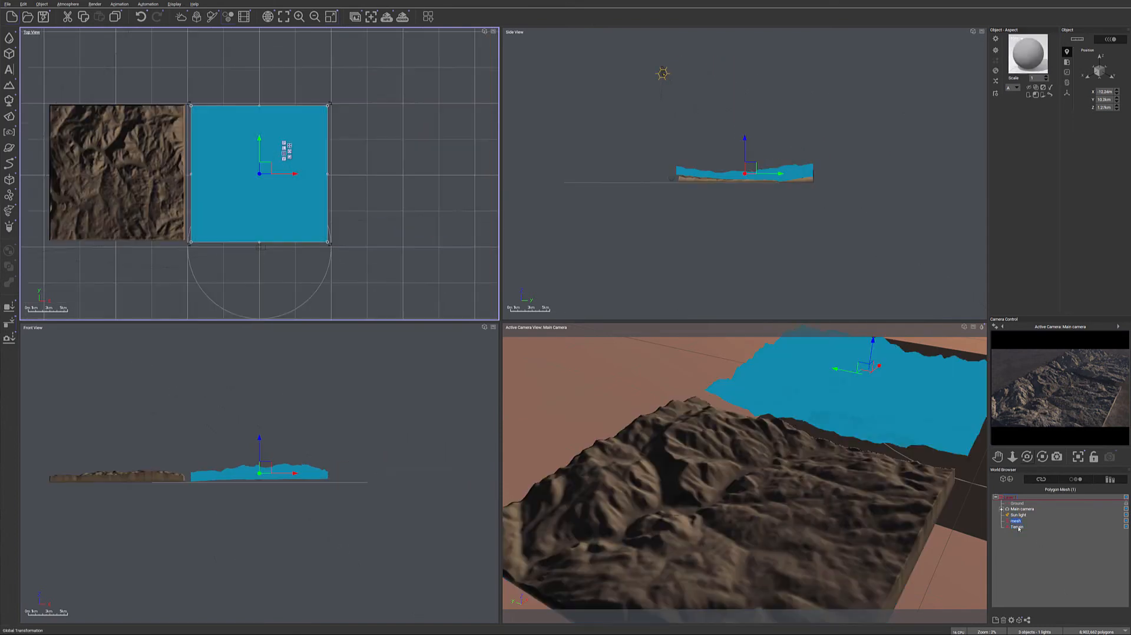
pyautogui.click(1019, 528)
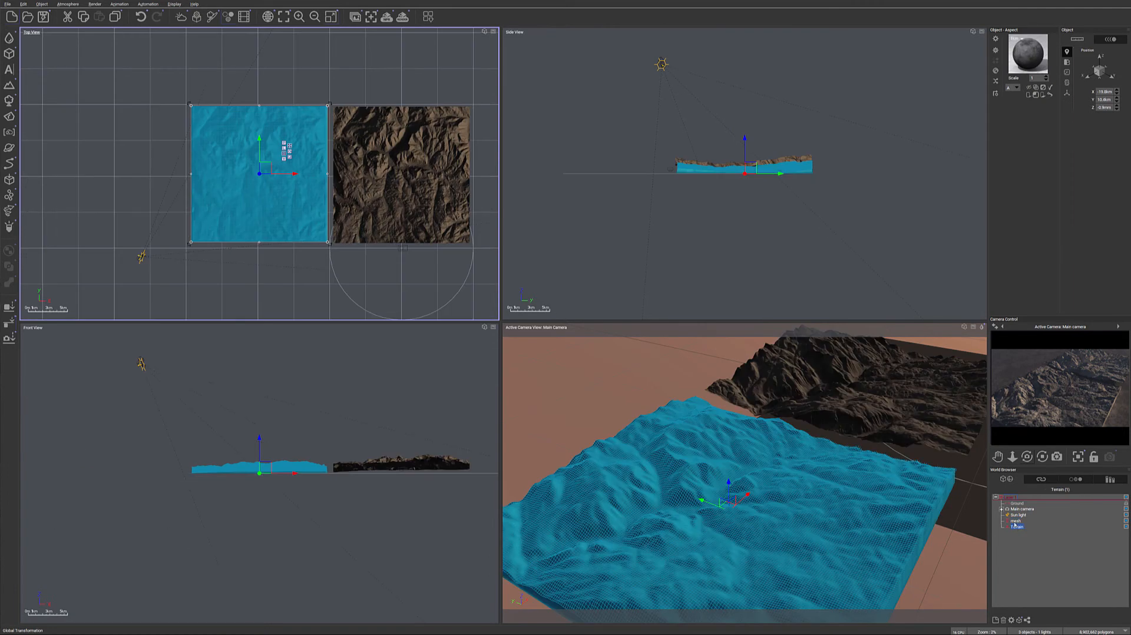
pyautogui.click(1015, 521)
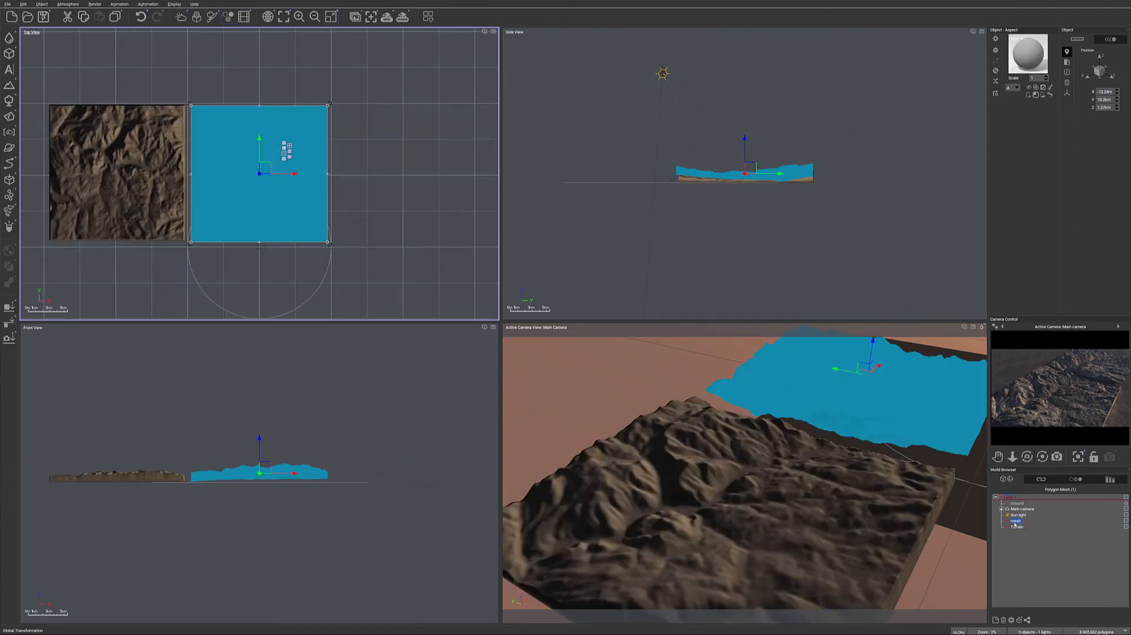
pyautogui.doubleClick(1028, 53)
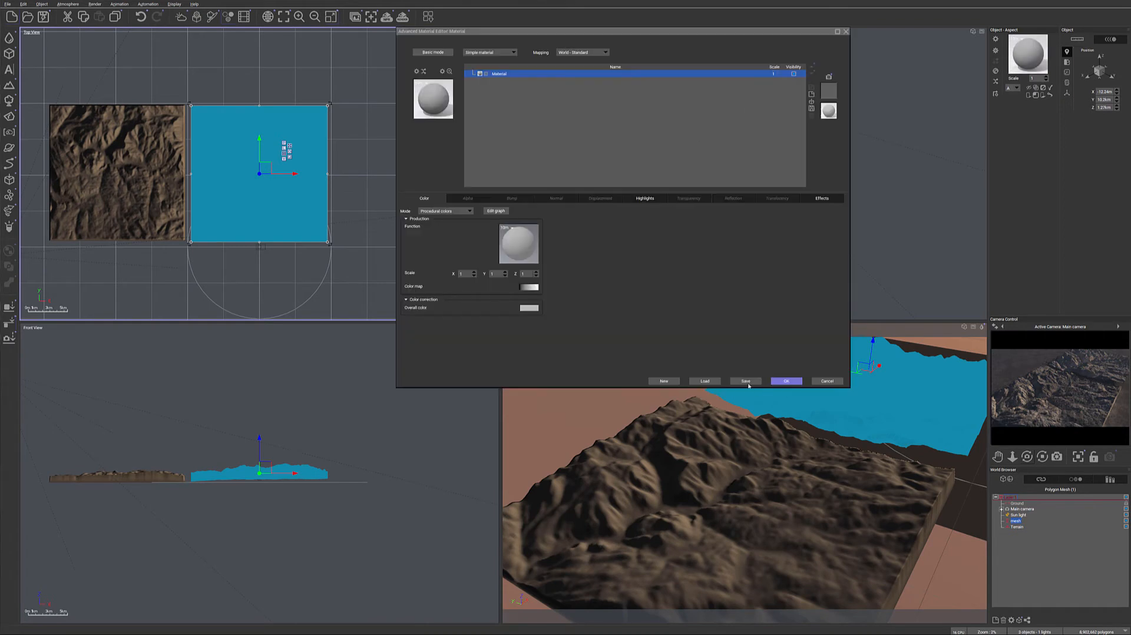
pyautogui.click(827, 382)
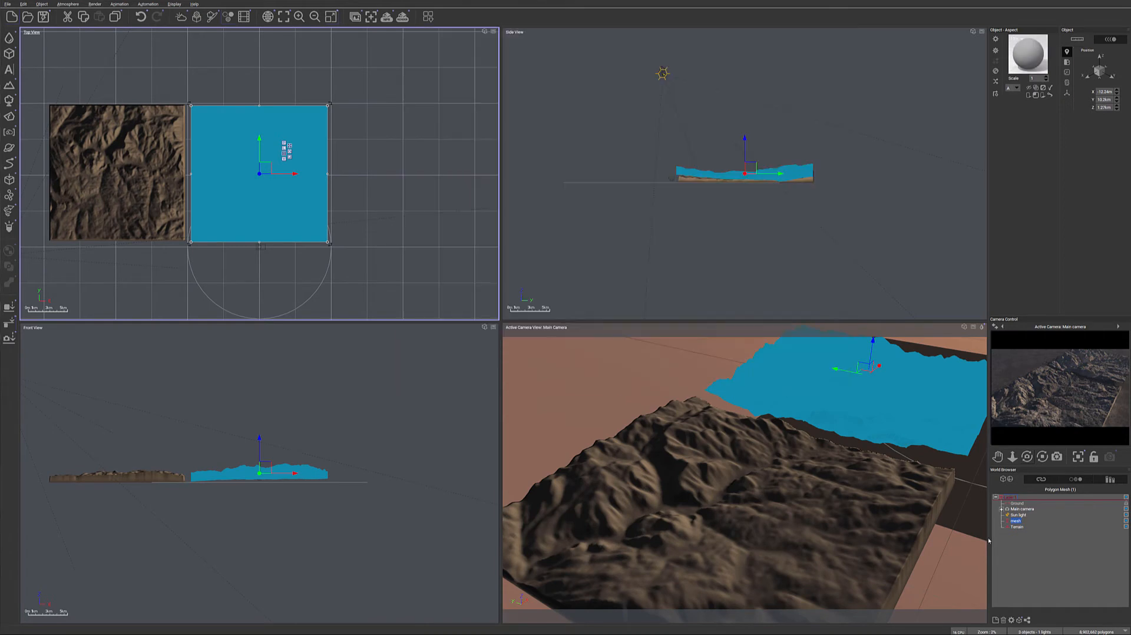
pyautogui.click(1017, 527)
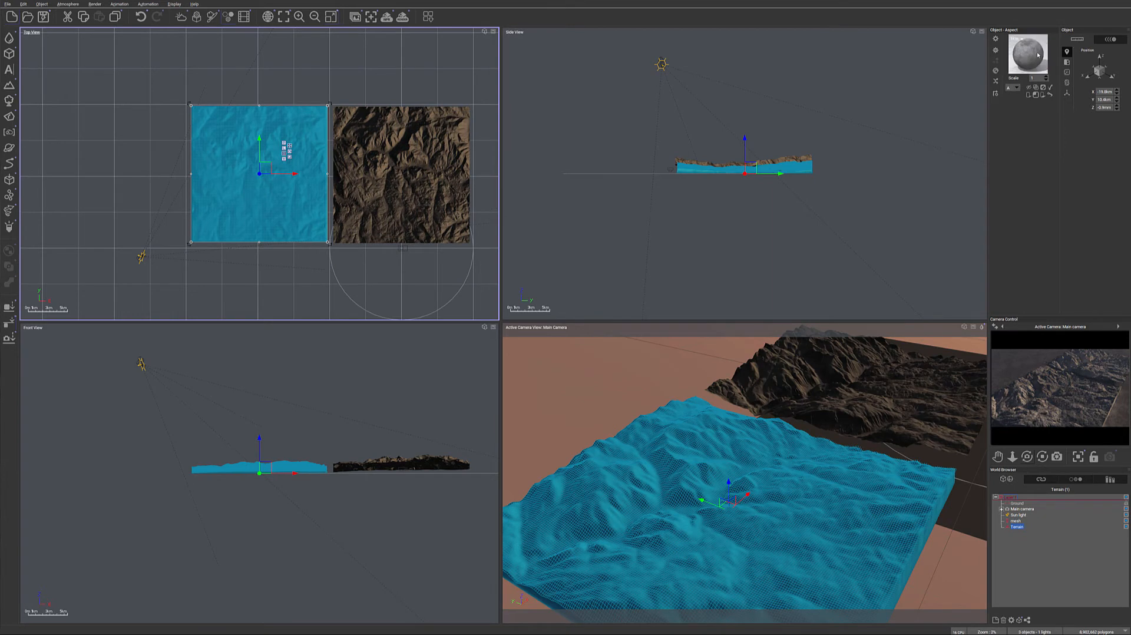
# Hide the mesh and set the terrain material's colour to the mapped picture DefaultMaterial_Base_Color.png.
pyautogui.click(1125, 521)
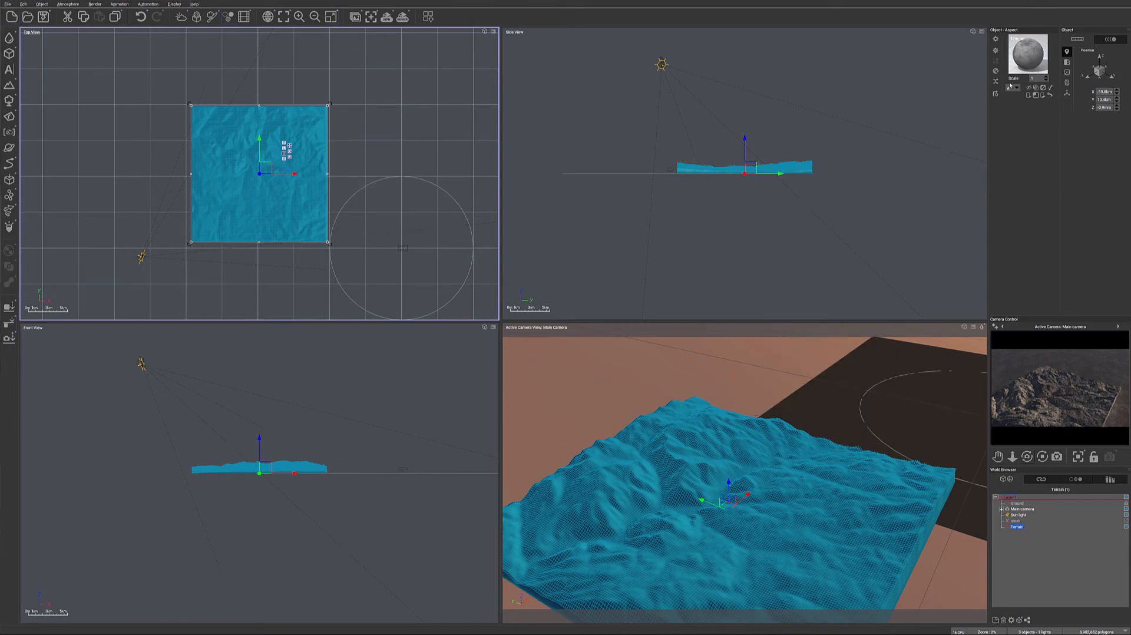
pyautogui.doubleClick(1029, 57)
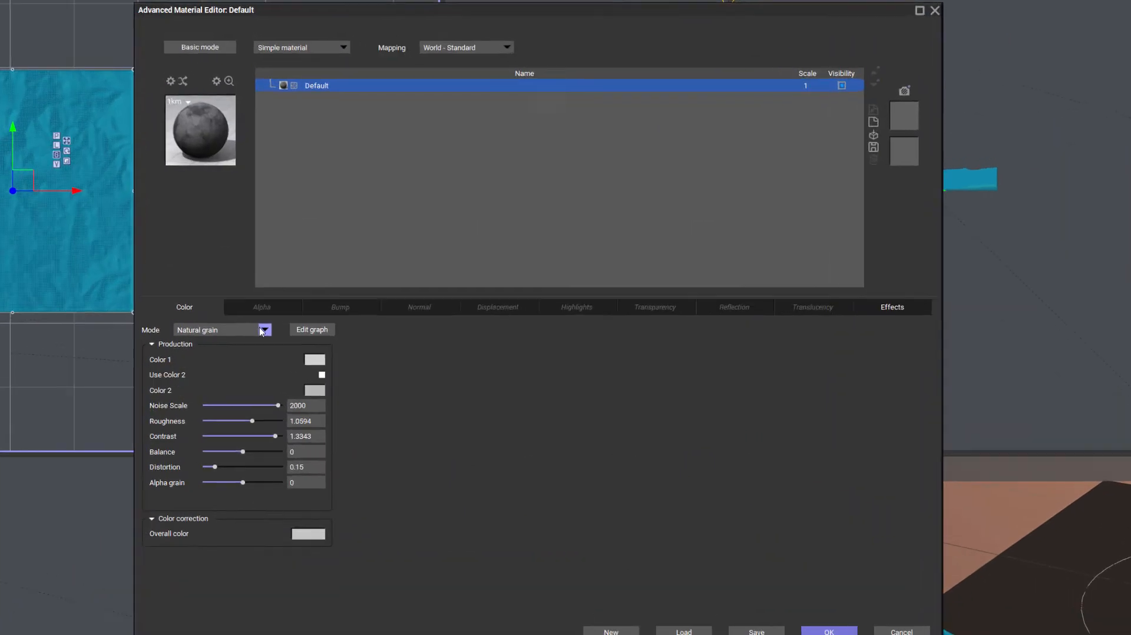
pyautogui.click(385, 252)
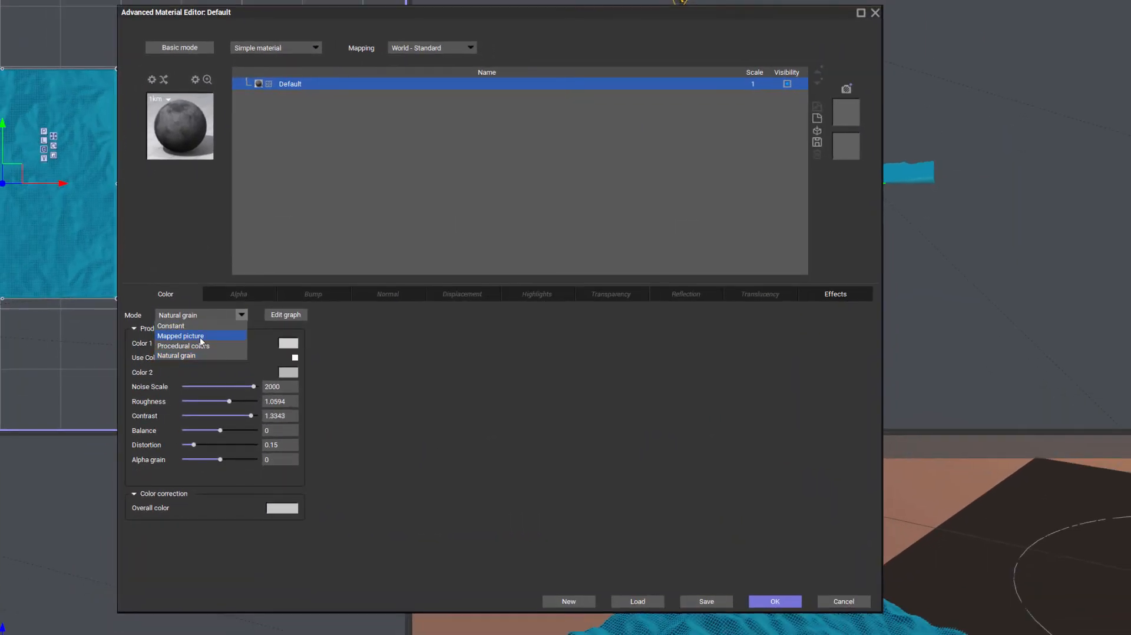
pyautogui.click(200, 337)
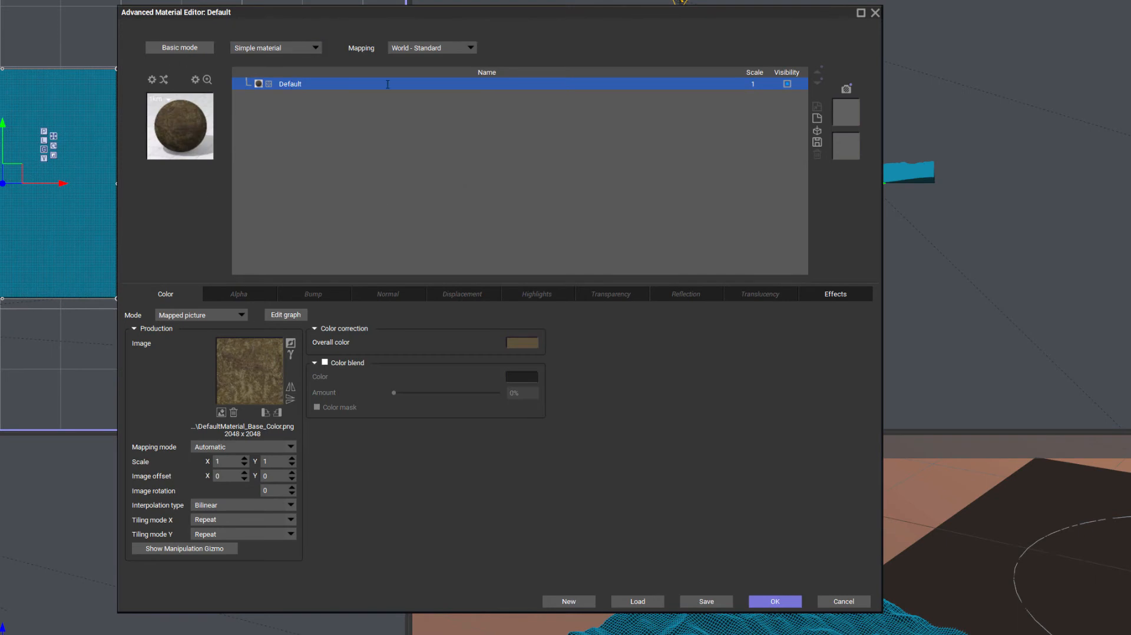
# Change the terrain's material type to PBR material and its mapping to Object - Parametric.
pyautogui.click(316, 49)
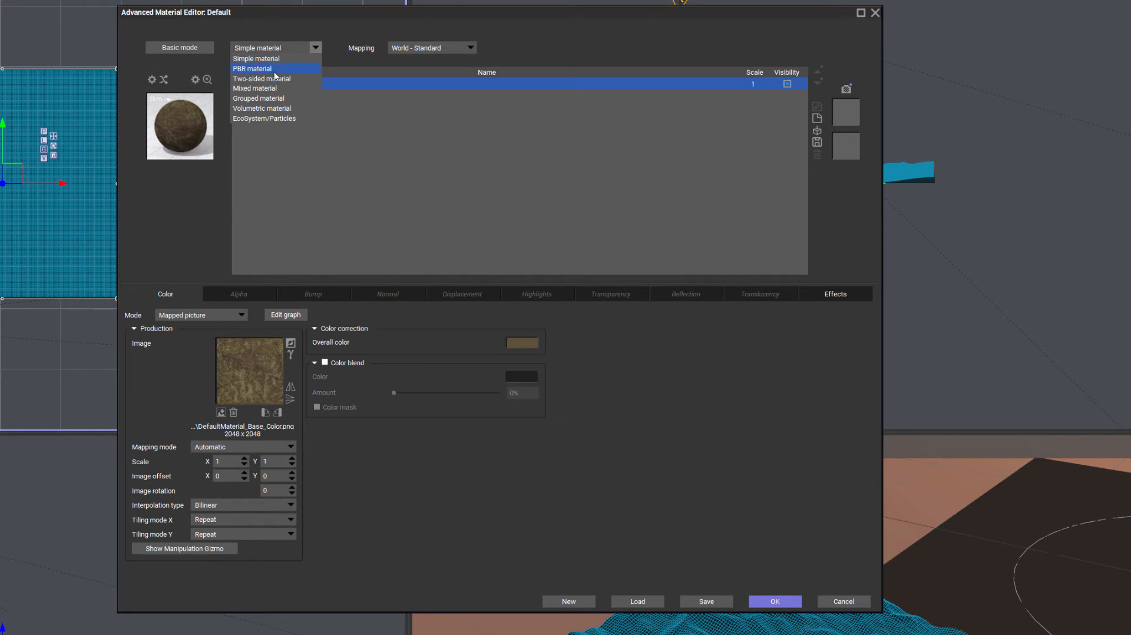
pyautogui.click(252, 69)
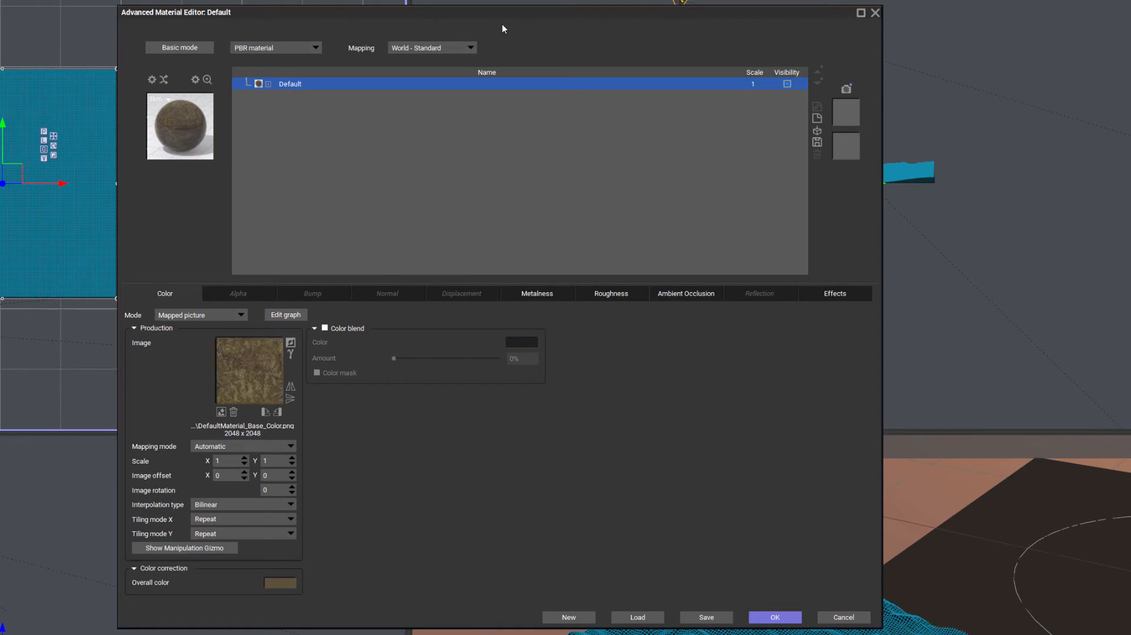
pyautogui.click(470, 47)
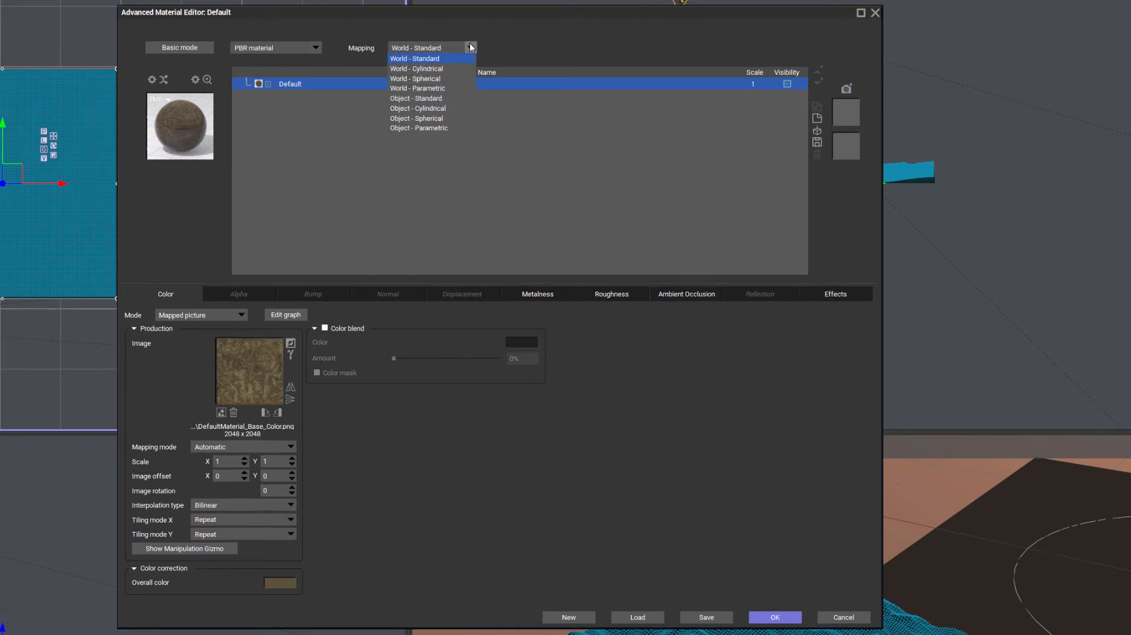
pyautogui.click(444, 128)
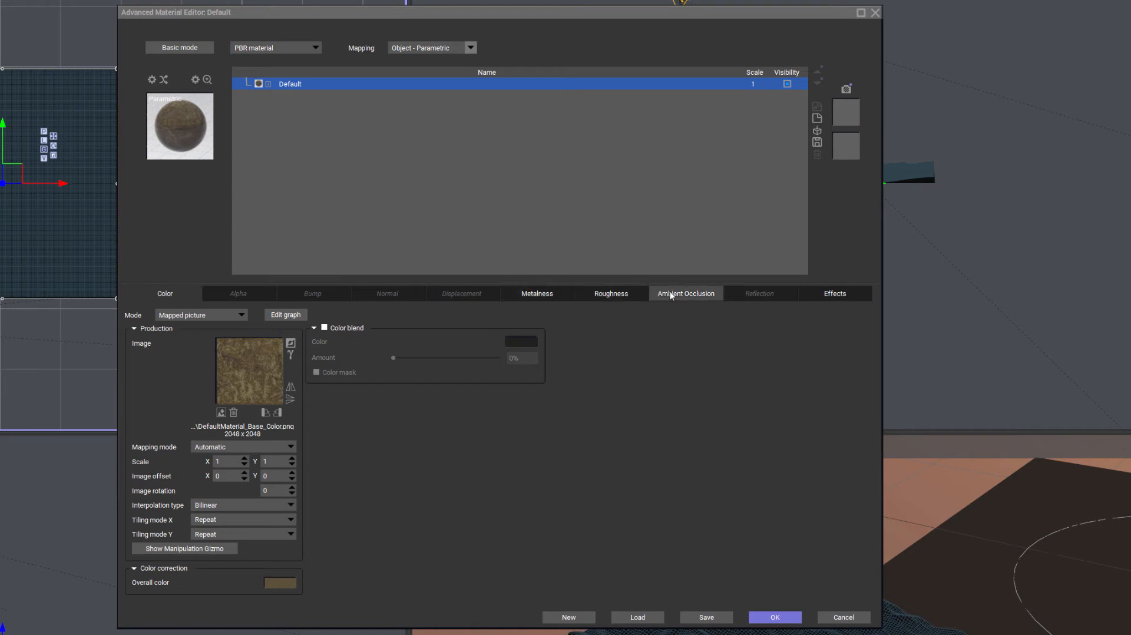
# Set the material's metalness to a mapped picture and load DefaultMaterial_Metallic.png from the WM-Subst-Render folder.
pyautogui.click(528, 293)
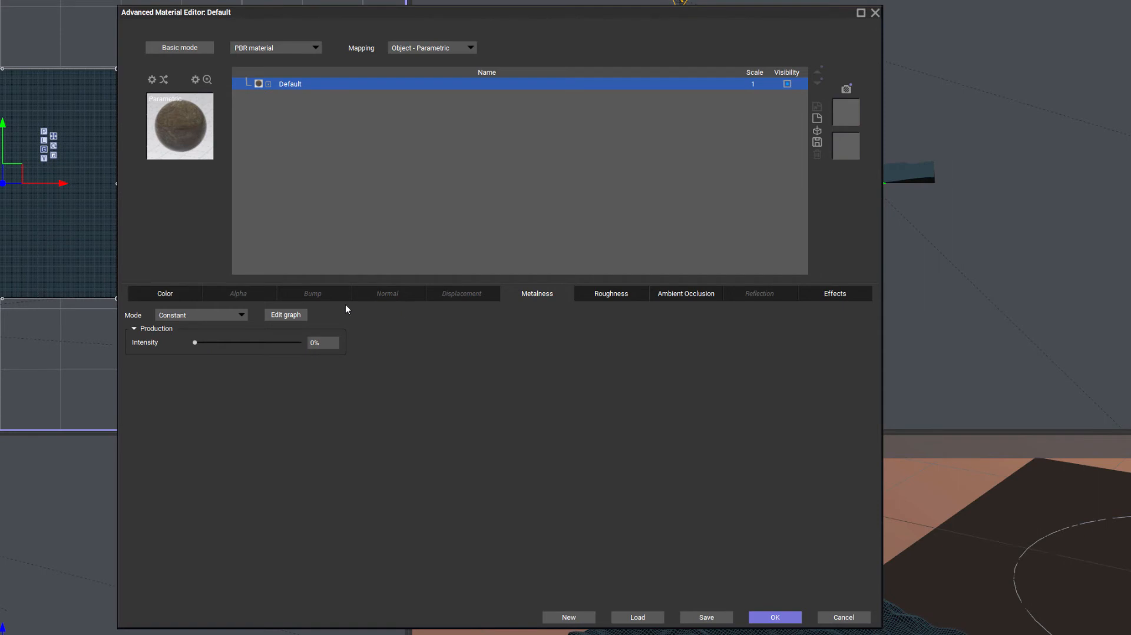
pyautogui.click(223, 313)
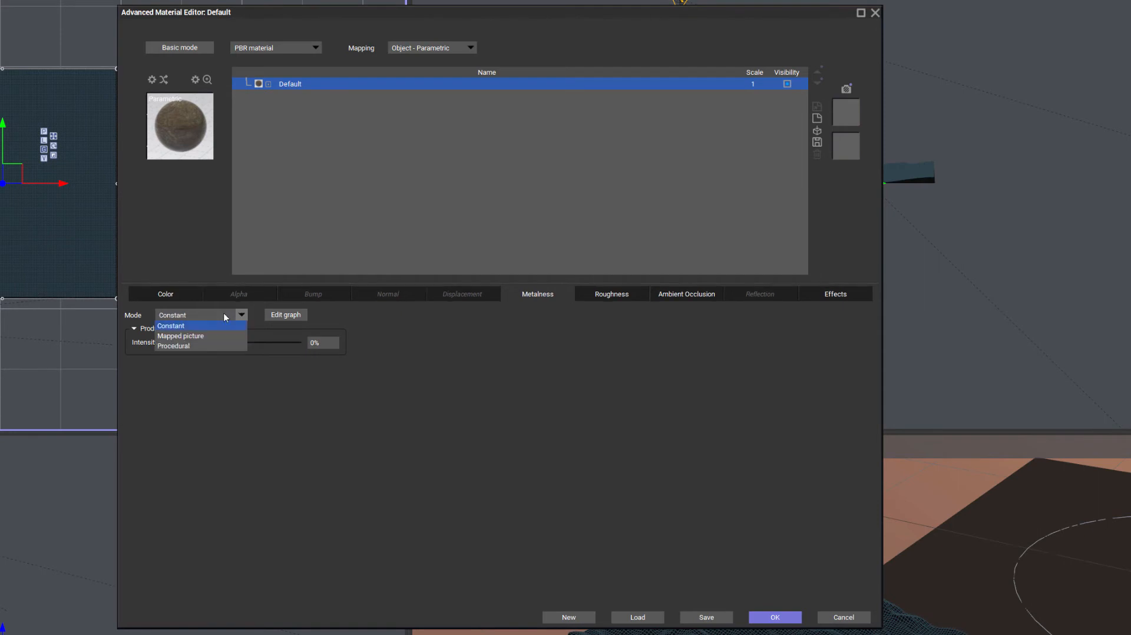
pyautogui.click(204, 337)
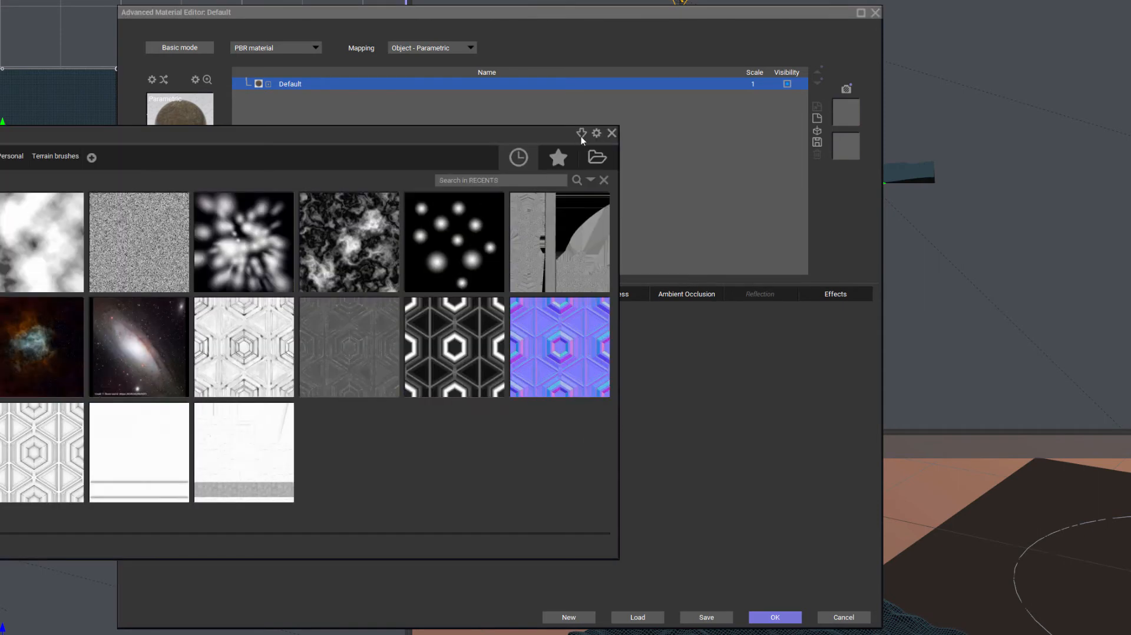
pyautogui.click(603, 158)
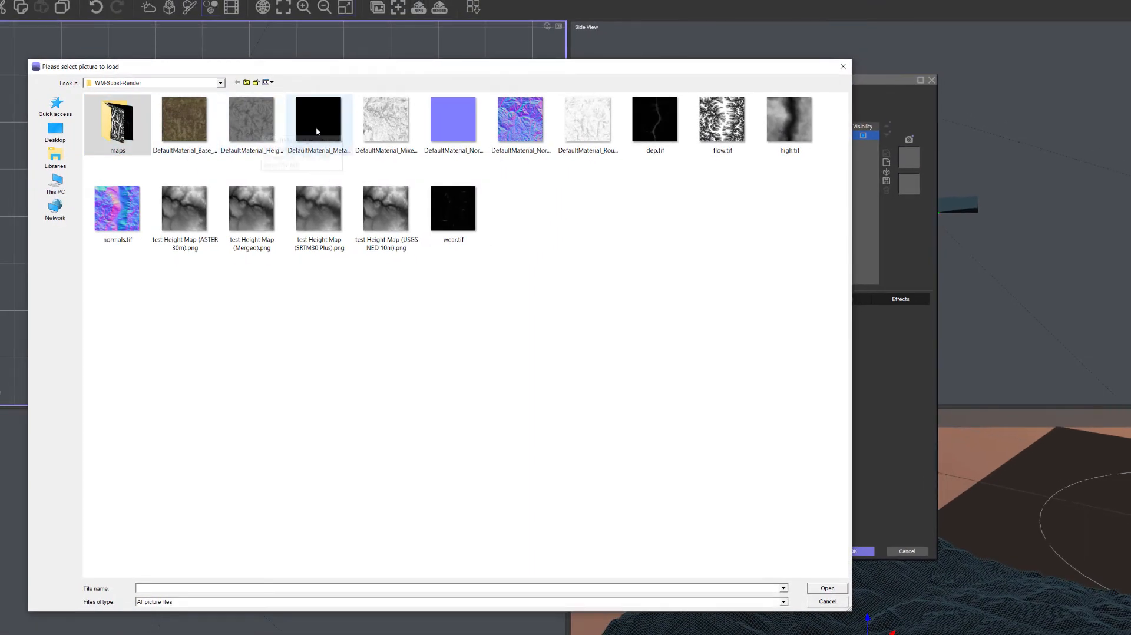
pyautogui.click(317, 130)
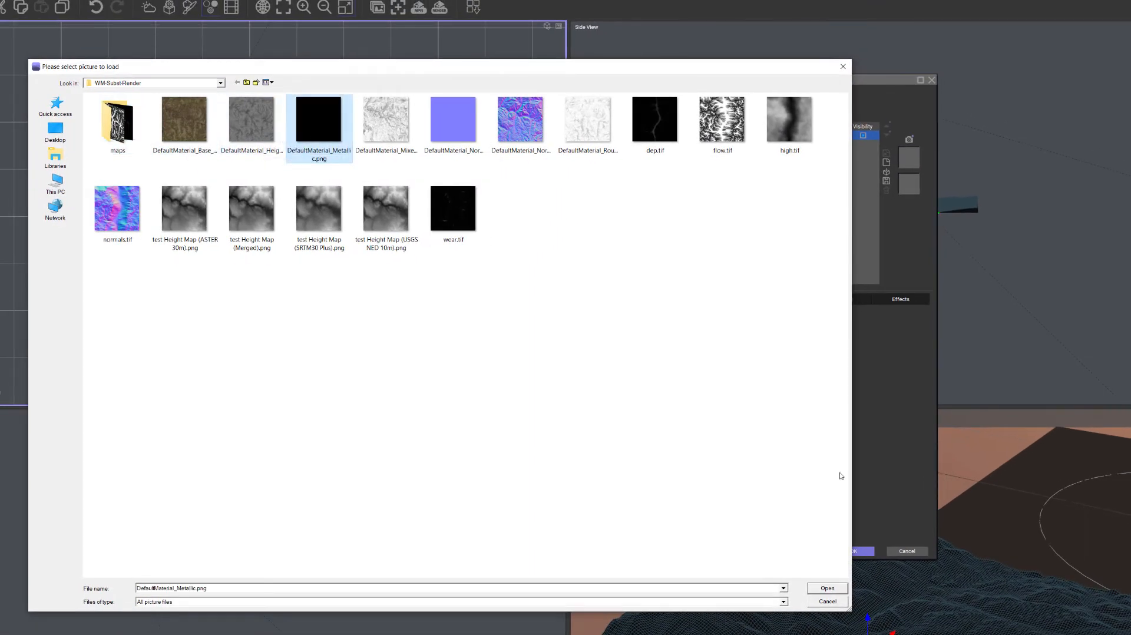
pyautogui.click(827, 588)
# Set the material's roughness to a mapped picture and load the DefaultMaterial roughness map.
pyautogui.click(725, 298)
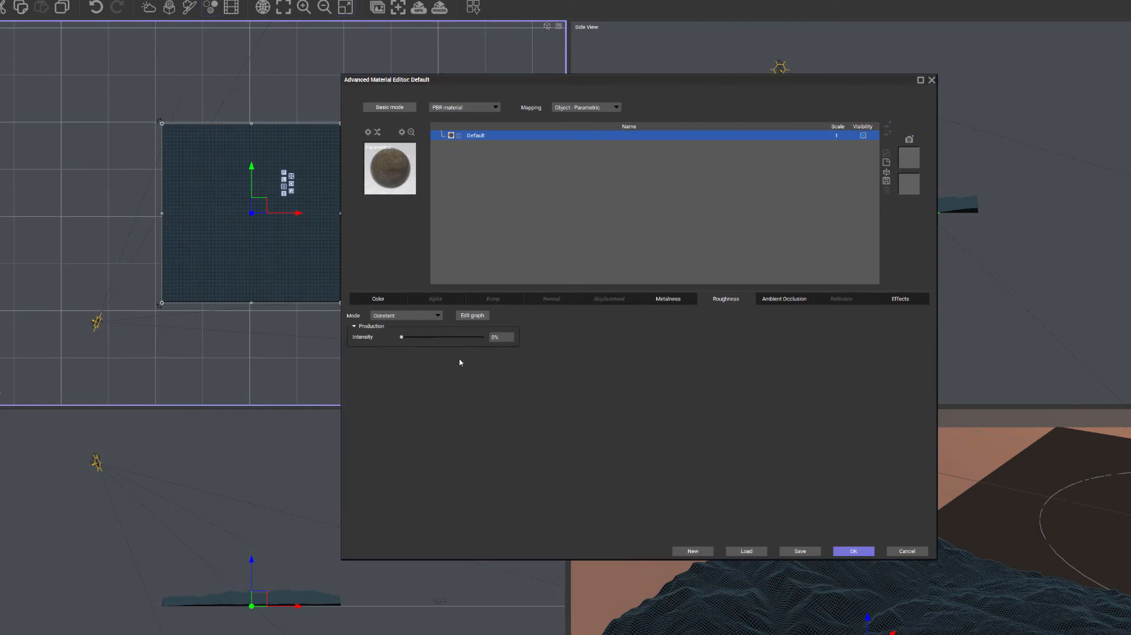
pyautogui.click(438, 315)
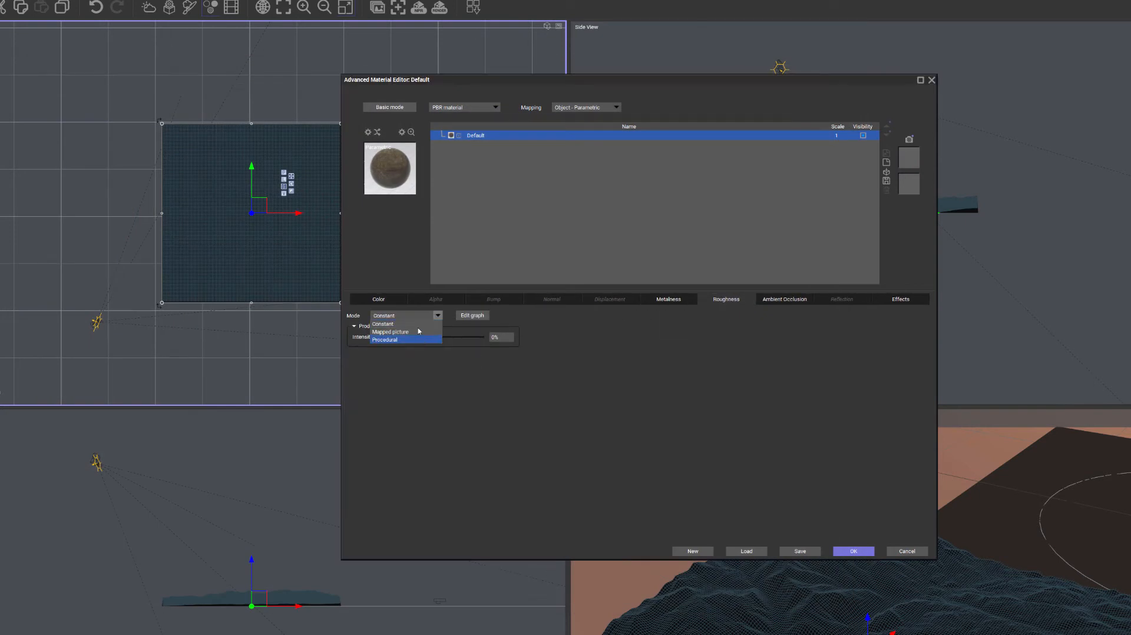
pyautogui.click(418, 330)
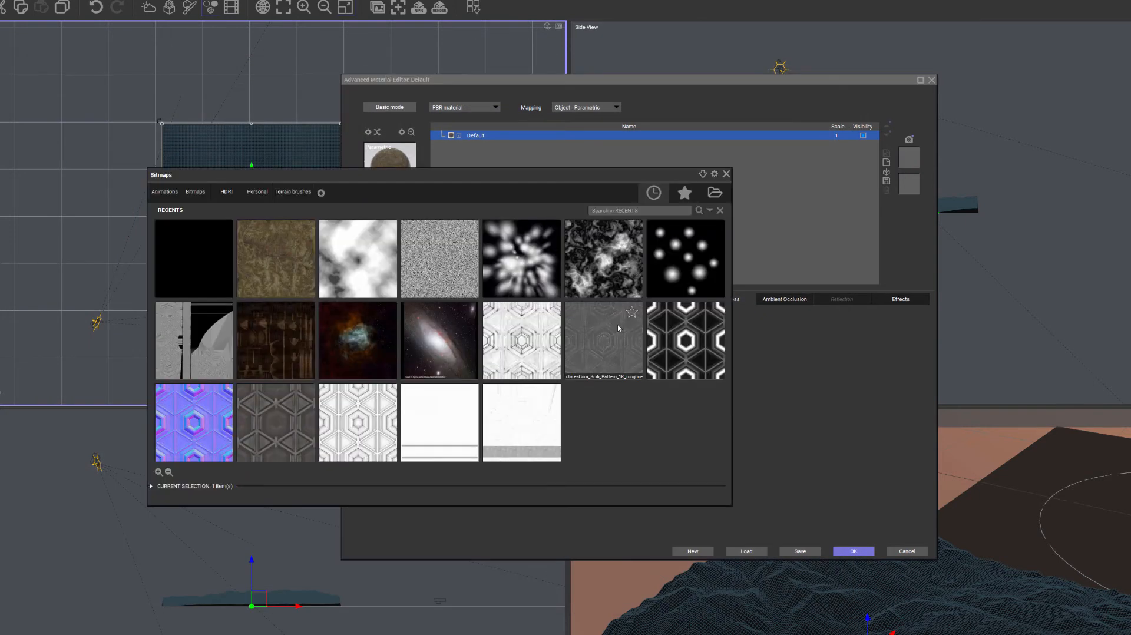
pyautogui.click(715, 193)
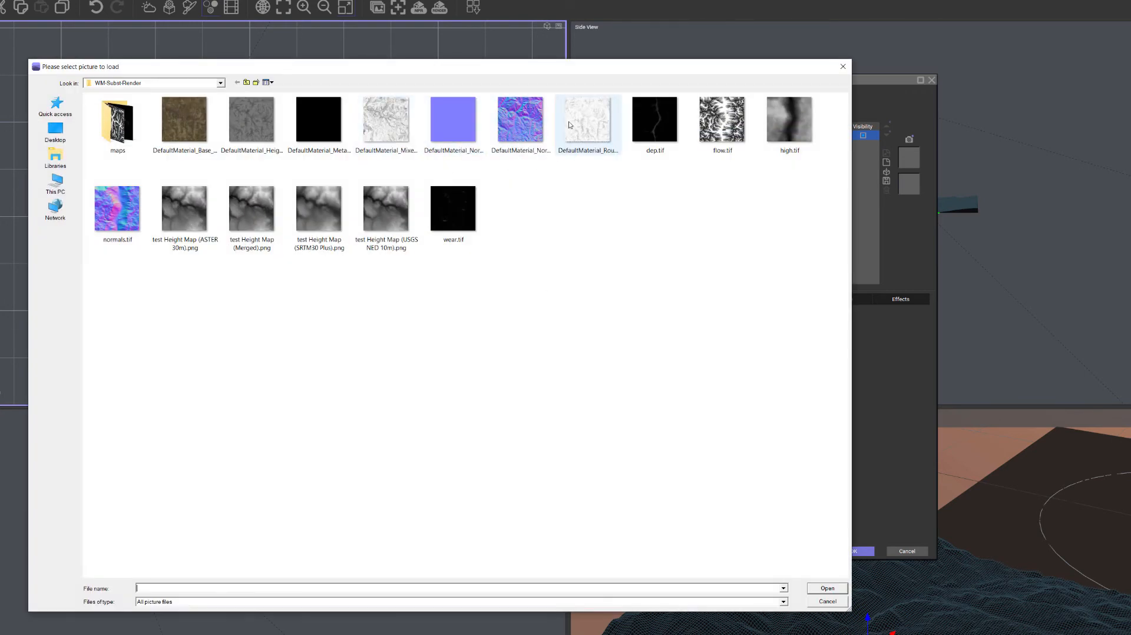
pyautogui.click(587, 121)
pyautogui.click(827, 588)
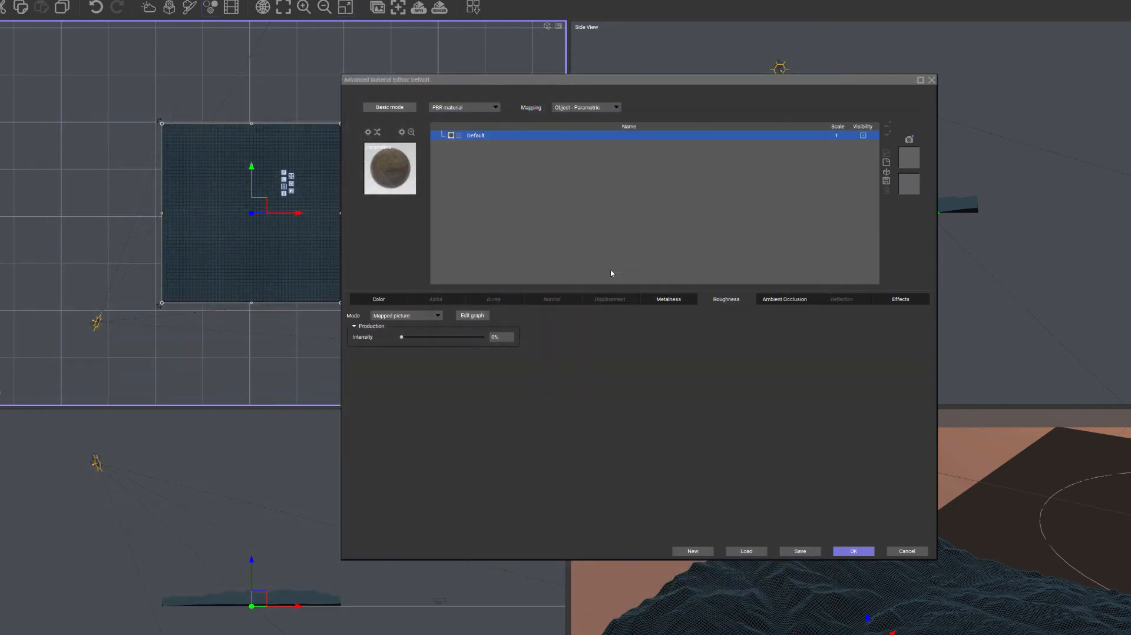
# Set the material's ambient occlusion to a mapped picture and load DefaultMaterial_Mixed_AO.png.
pyautogui.click(785, 299)
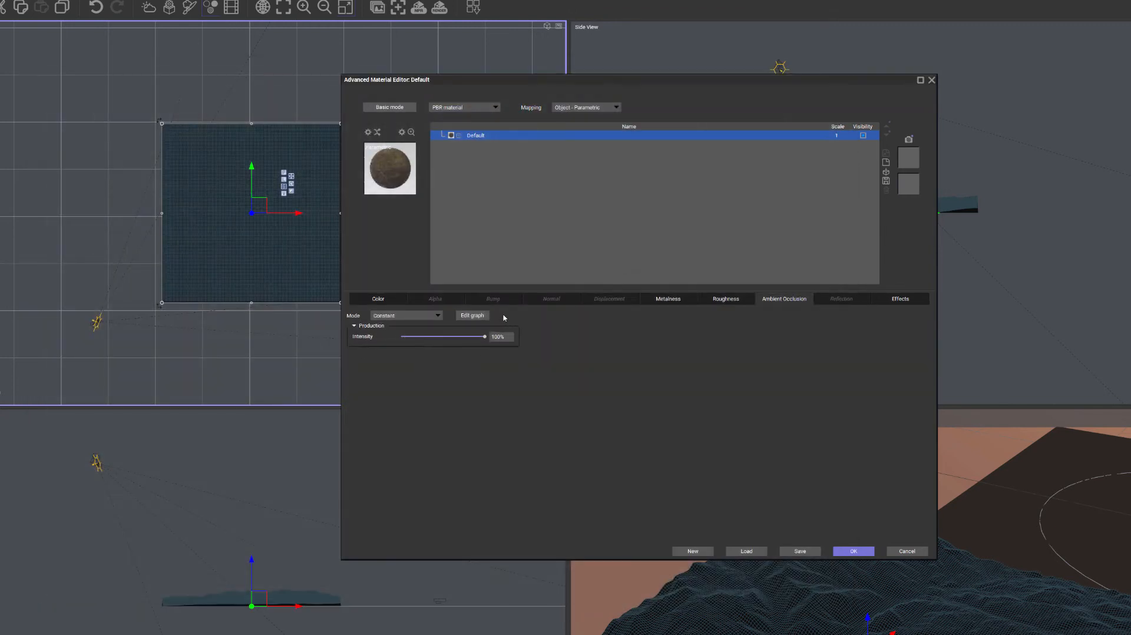
pyautogui.click(433, 317)
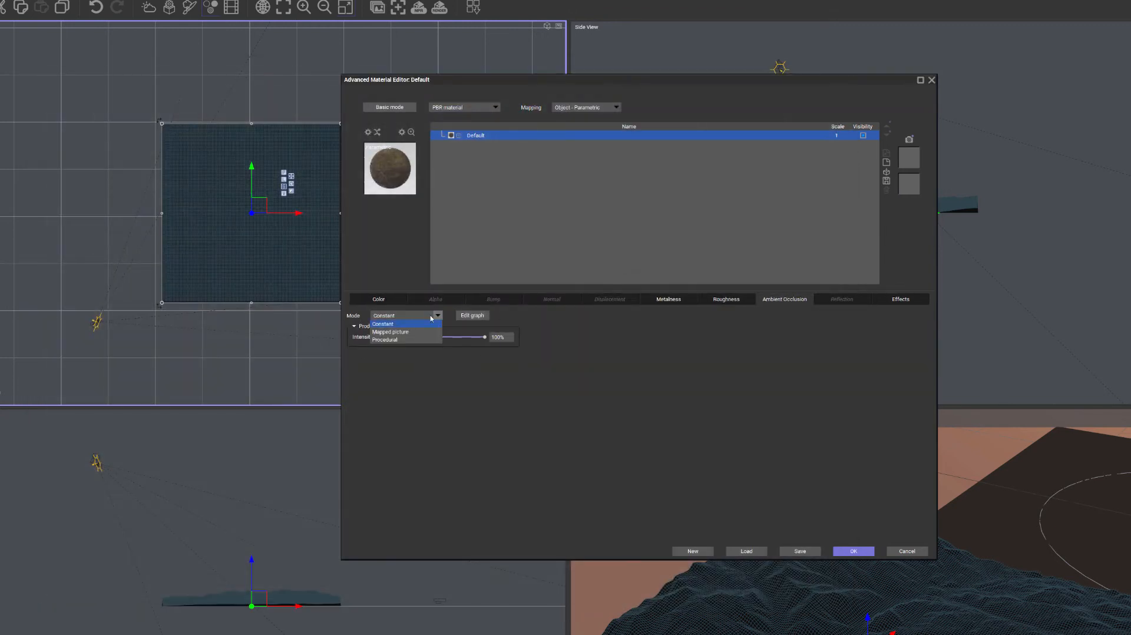
pyautogui.click(391, 332)
pyautogui.click(716, 197)
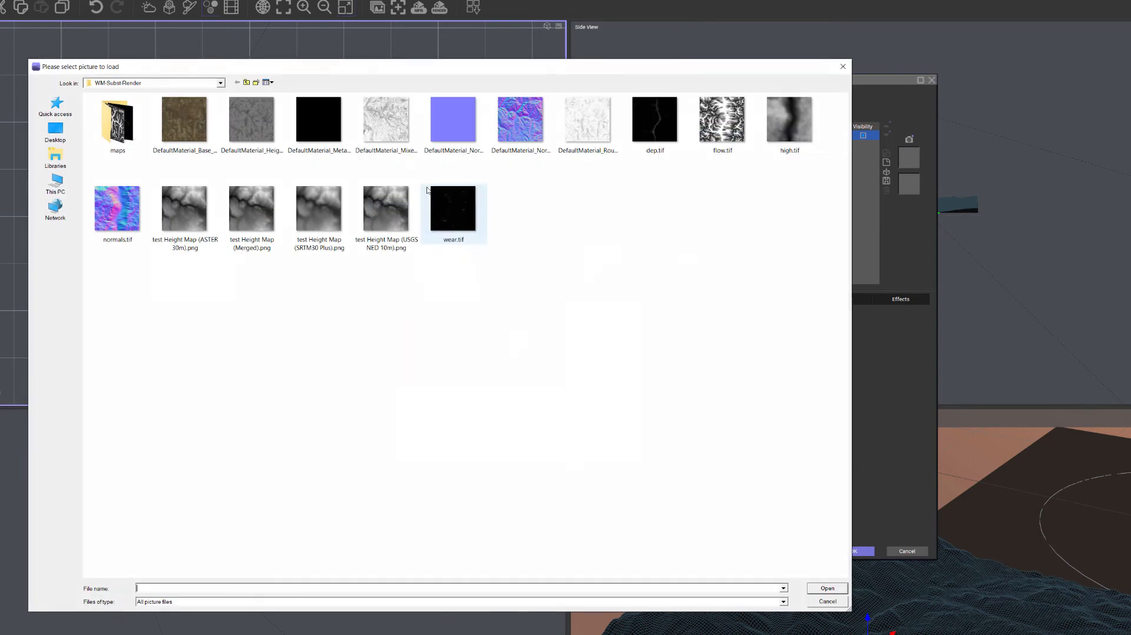
pyautogui.click(384, 122)
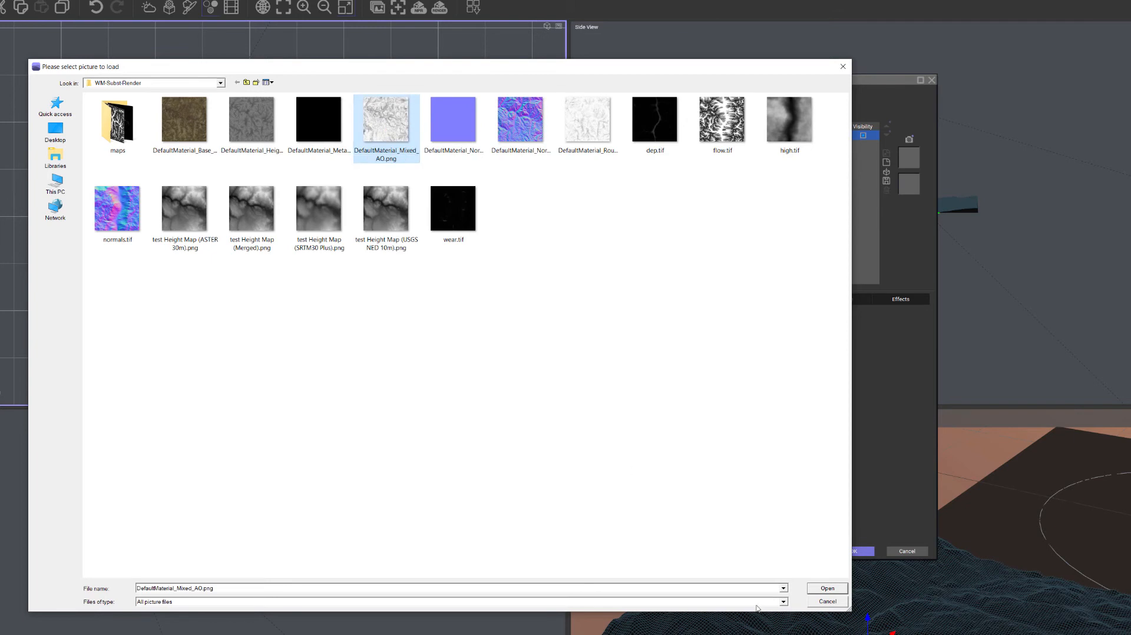
pyautogui.click(828, 589)
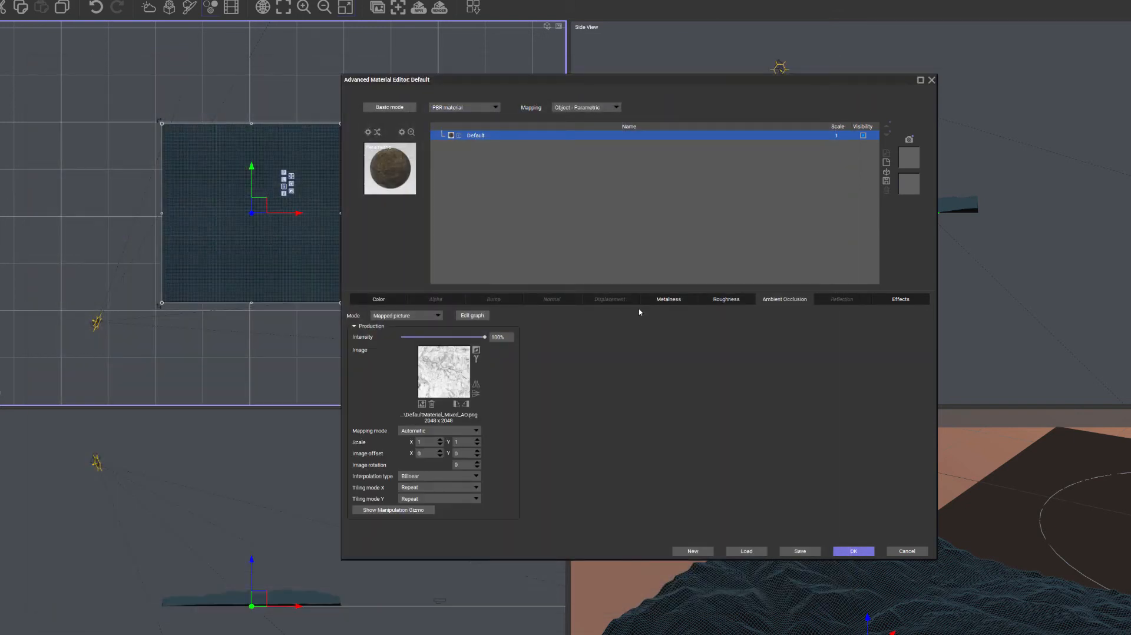
# Set the material's normal channel to a mapped picture and load DefaultMaterial_Normal_OpenGL.png.
pyautogui.click(552, 298)
pyautogui.click(431, 315)
pyautogui.click(409, 333)
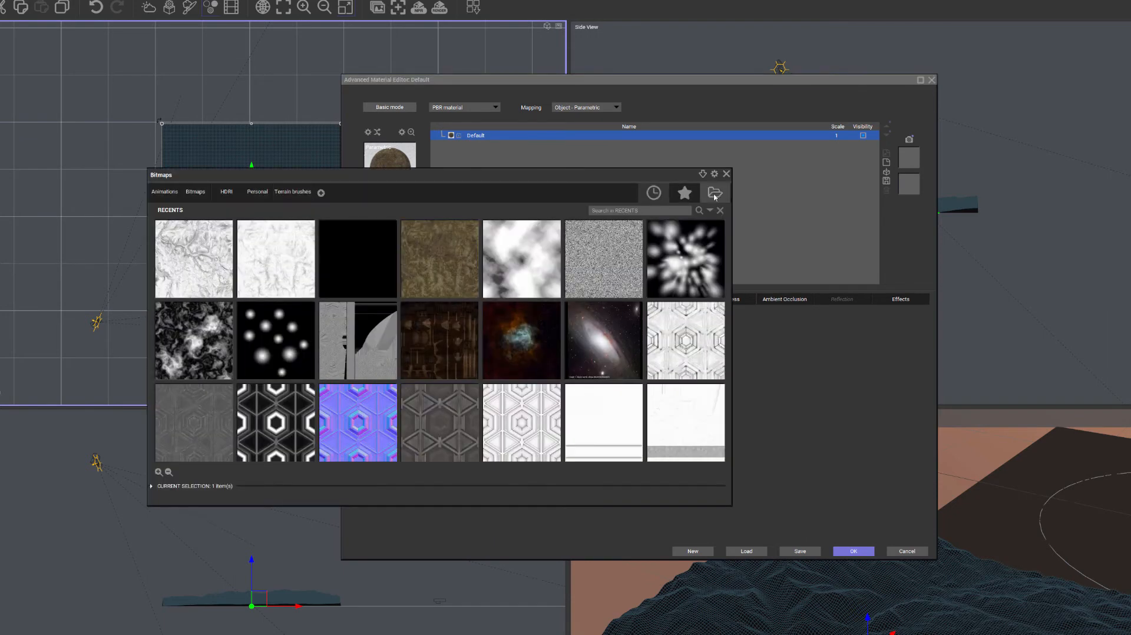
pyautogui.click(714, 195)
pyautogui.click(520, 120)
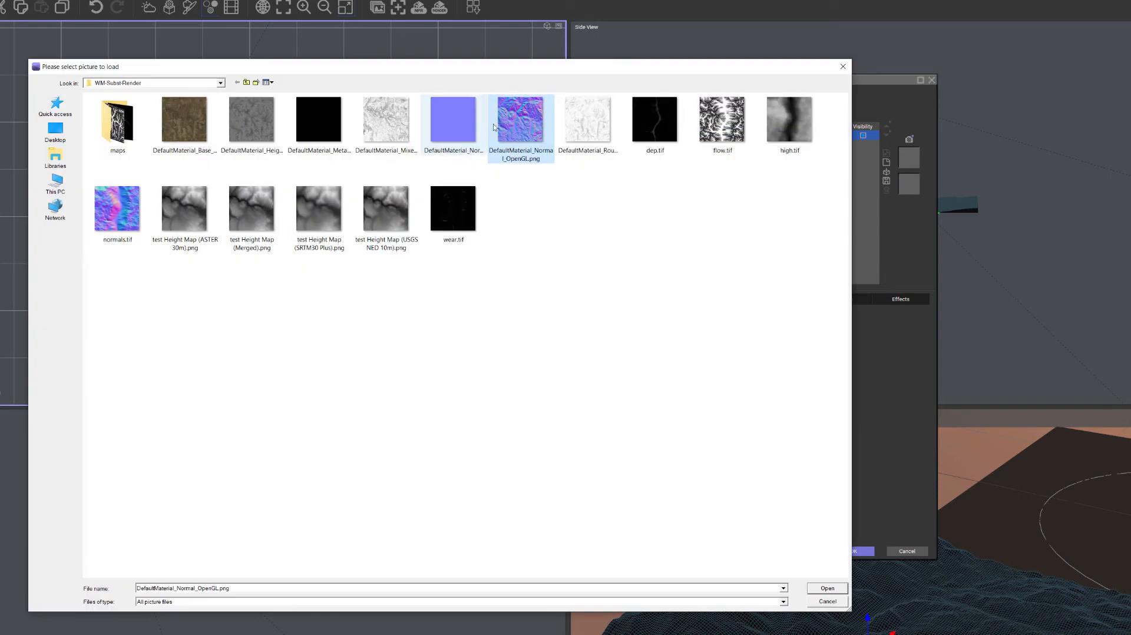
pyautogui.click(825, 588)
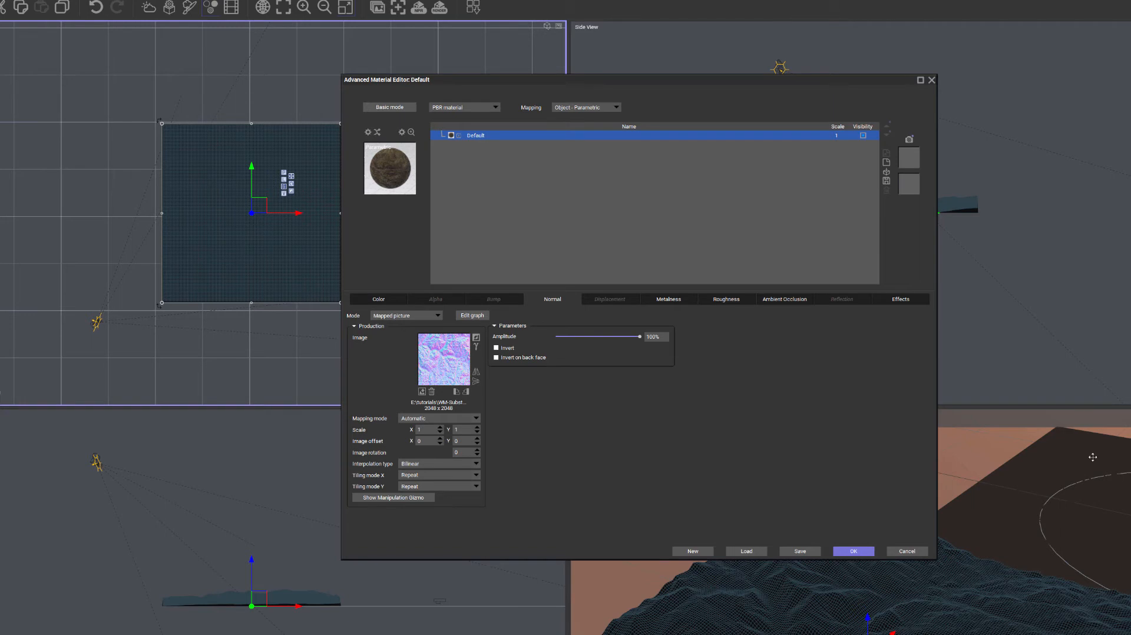
# Set the material's bump to the mapped picture DefaultMaterial_Height.png, check the colour channel and accept the material.
pyautogui.click(499, 296)
pyautogui.click(437, 316)
pyautogui.click(416, 334)
pyautogui.click(715, 192)
pyautogui.click(252, 124)
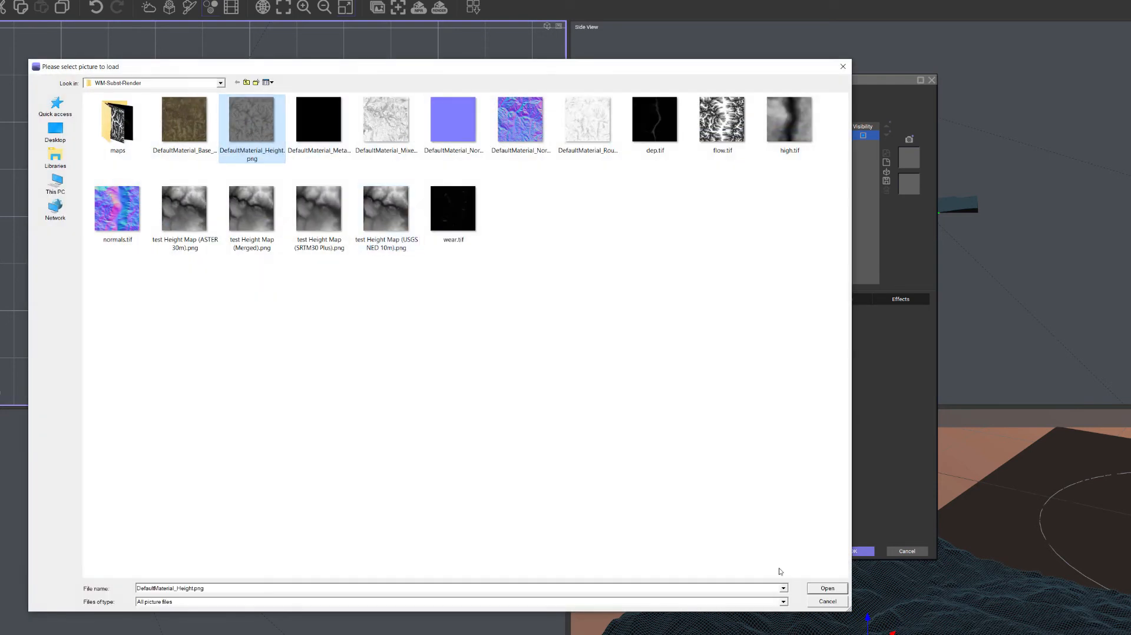
pyautogui.click(839, 592)
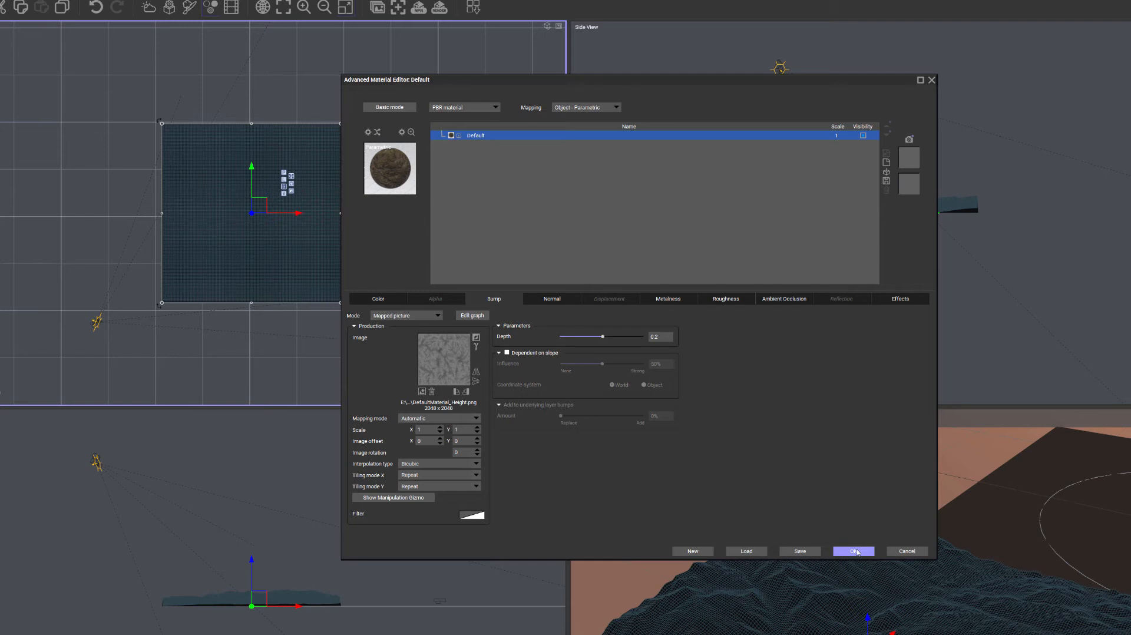
pyautogui.click(378, 299)
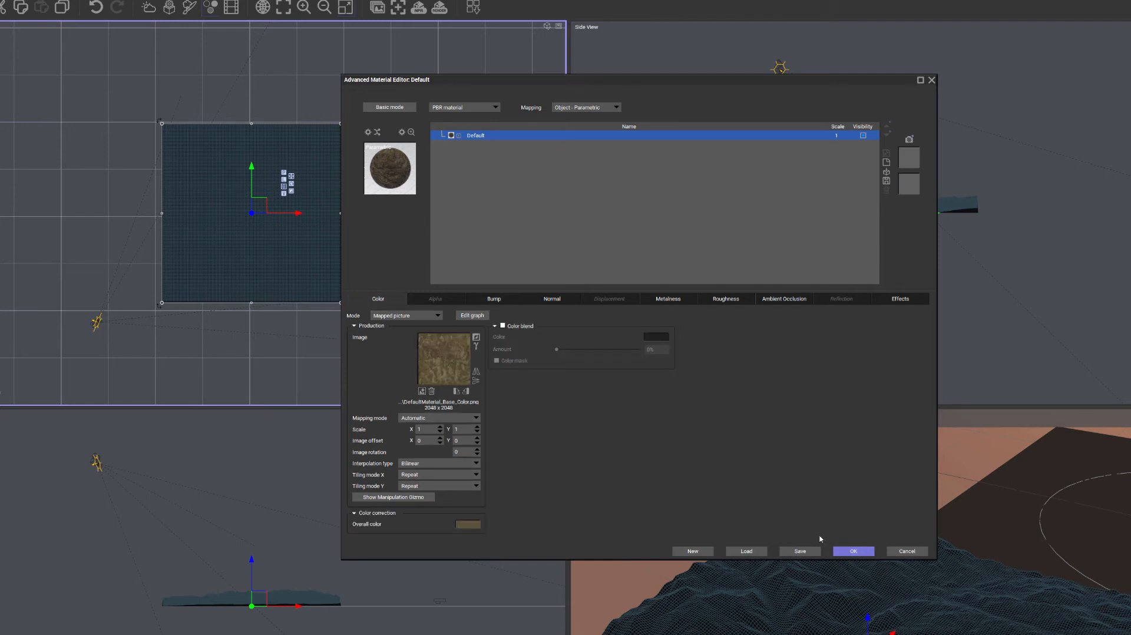
pyautogui.click(854, 551)
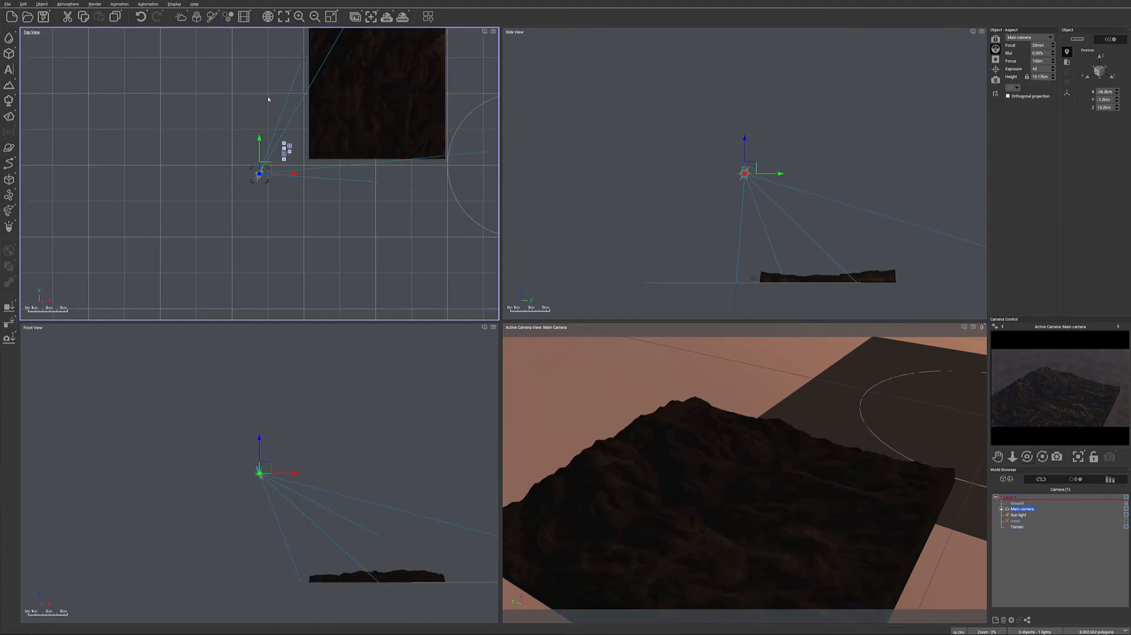
# Move the main camera closer to the terrain and reframe it so that the landscape fills the camera view.
pyautogui.moveTo(250, 163); pyautogui.dragTo(291, 152)
pyautogui.moveTo(835, 194); pyautogui.dragTo(794, 97, button='right')
pyautogui.moveTo(722, 71); pyautogui.dragTo(701, 97)
pyautogui.moveTo(302, 220); pyautogui.dragTo(287, 158)
pyautogui.moveTo(1042, 458); pyautogui.dragTo(987, 540)
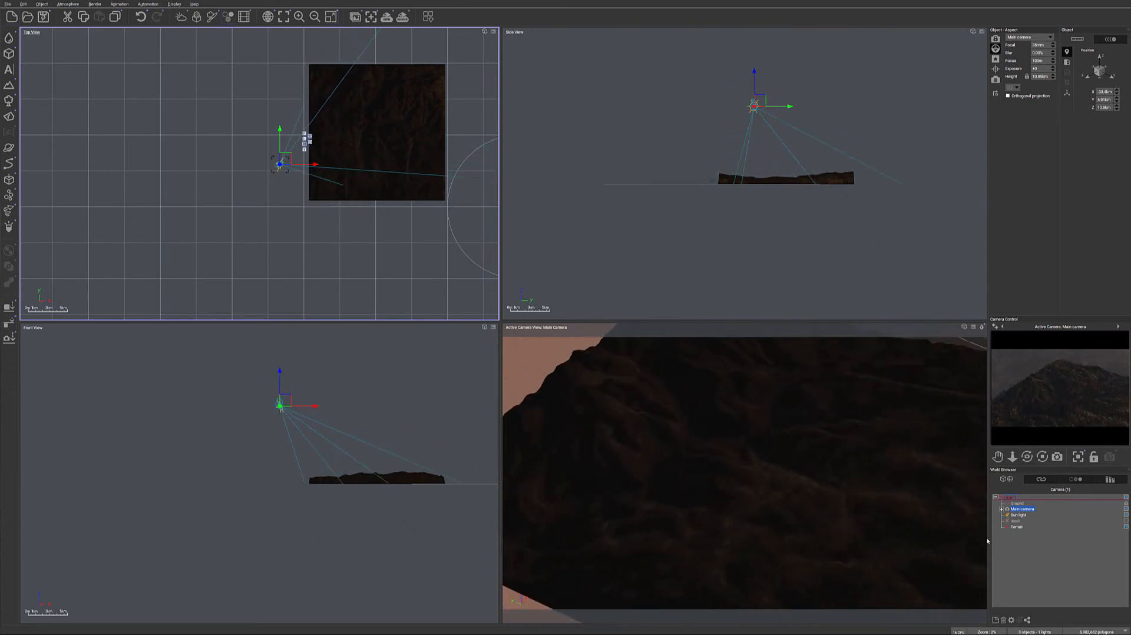
# Move the sun light from the camera's side across to the opposite side of the terrain and raise it slightly.
pyautogui.doubleClick(1018, 515)
pyautogui.moveTo(755, 168); pyautogui.dragTo(778, 175)
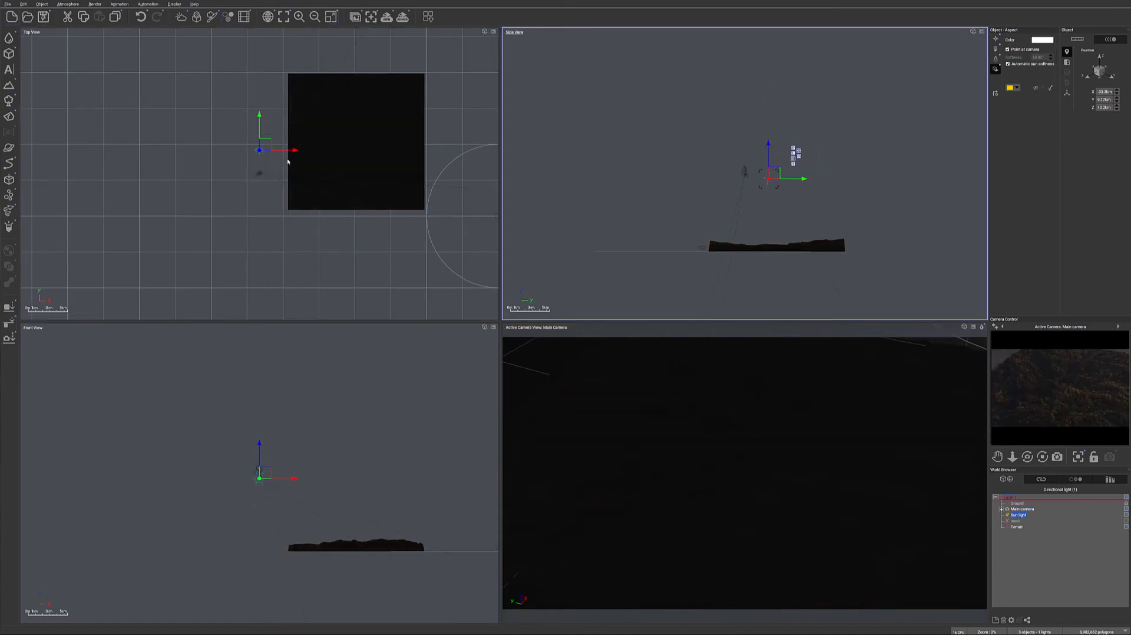
pyautogui.moveTo(295, 152); pyautogui.dragTo(465, 164)
pyautogui.moveTo(760, 172); pyautogui.dragTo(707, 168)
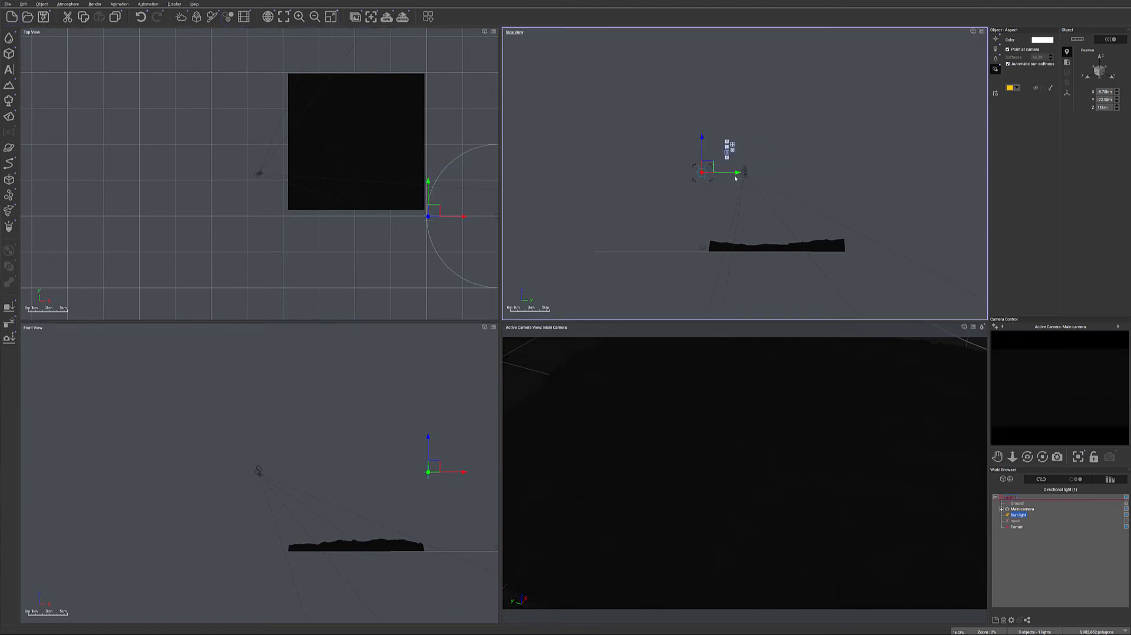
pyautogui.moveTo(705, 168); pyautogui.dragTo(722, 158)
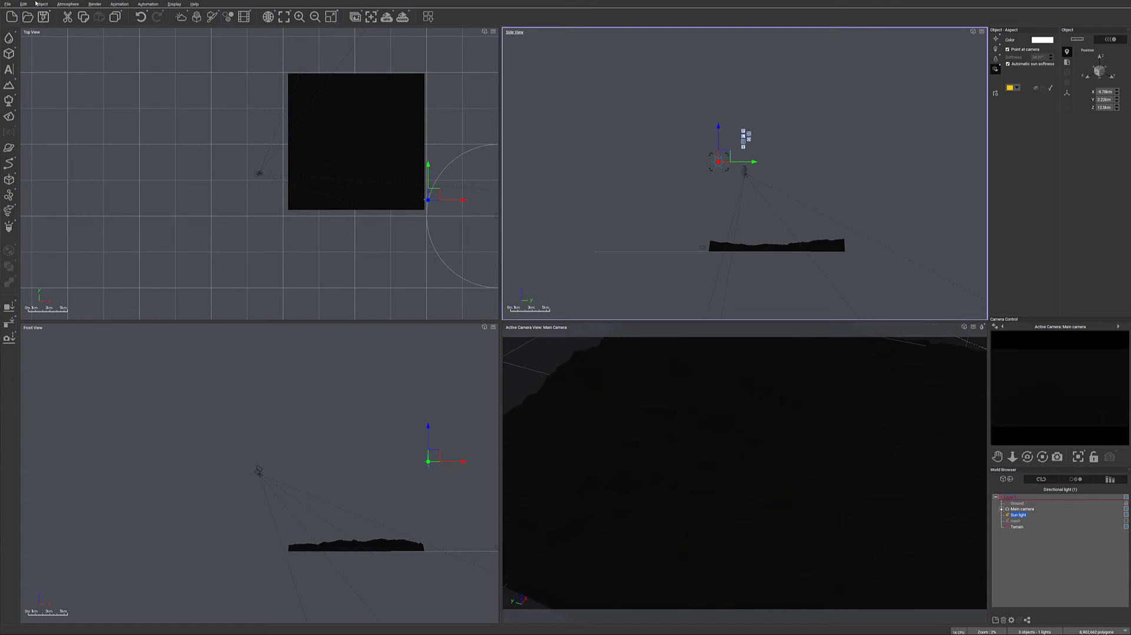
# Switch the scene's atmosphere model to Photometric spectral.
pyautogui.click(68, 4)
pyautogui.click(88, 75)
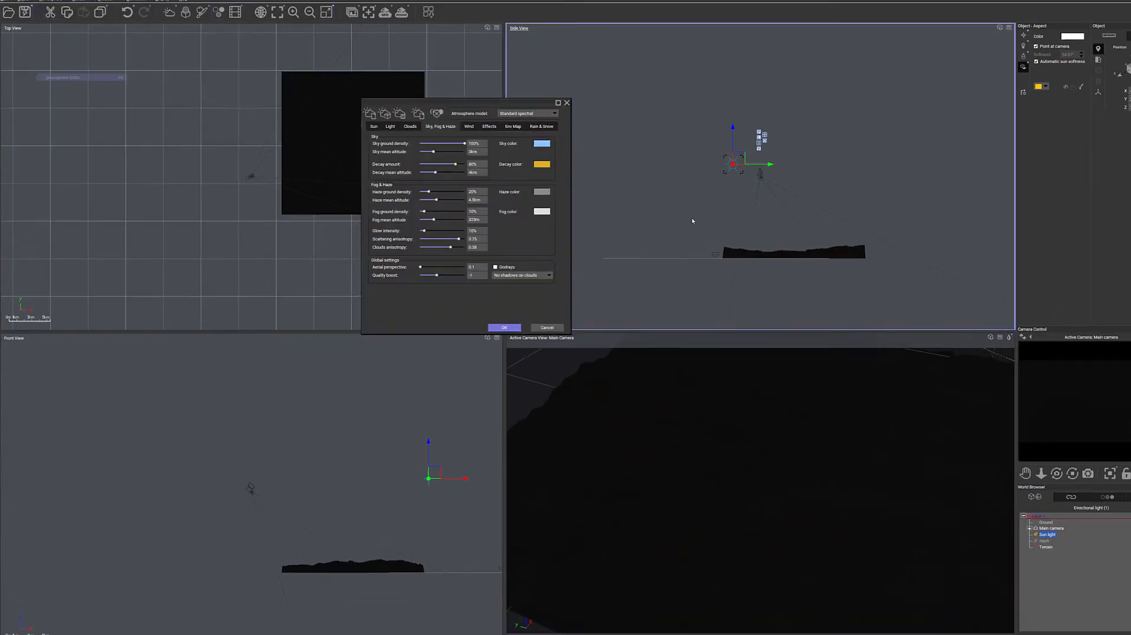
pyautogui.click(632, 118)
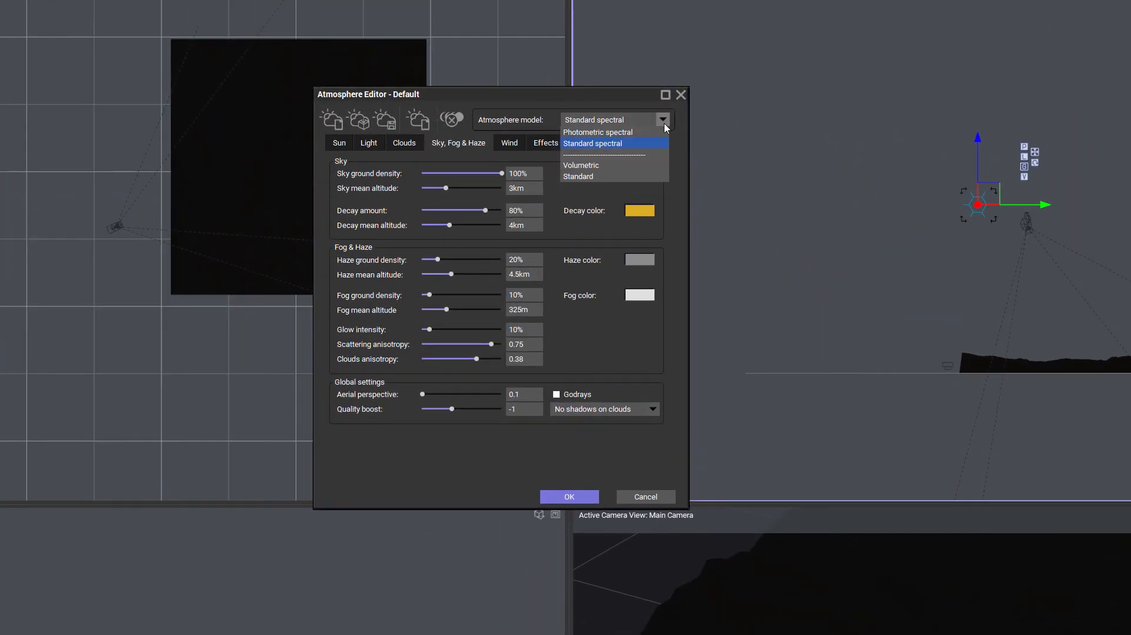
pyautogui.click(602, 134)
pyautogui.click(745, 471)
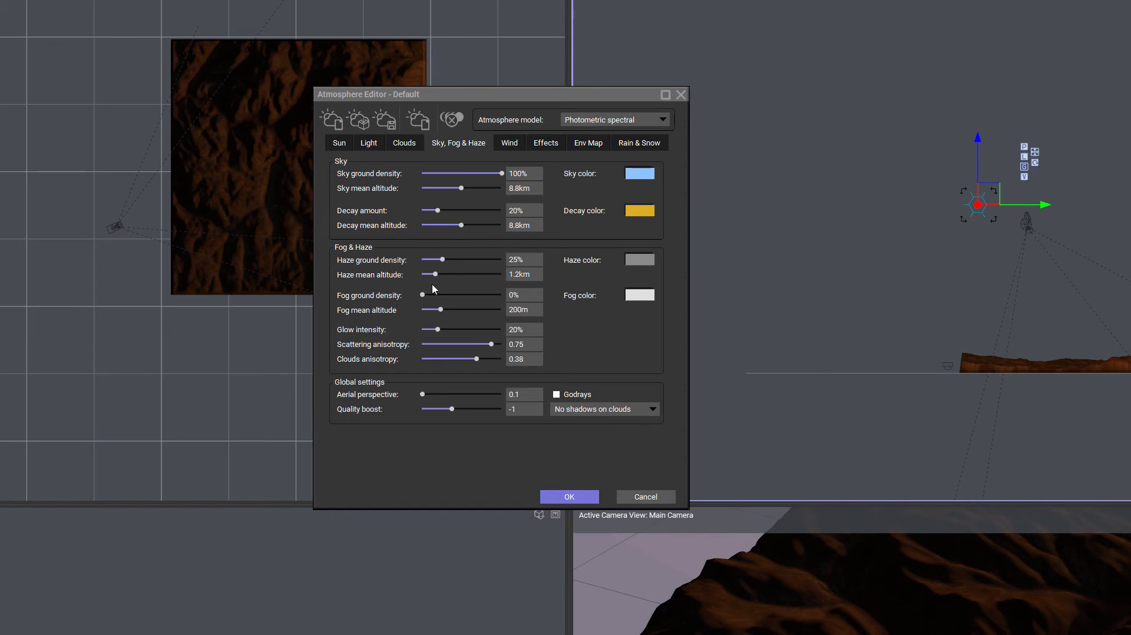
# Set the fog ground density to 8%, check the atmosphere's lighting settings and accept the atmosphere.
pyautogui.moveTo(422, 295); pyautogui.dragTo(429, 294)
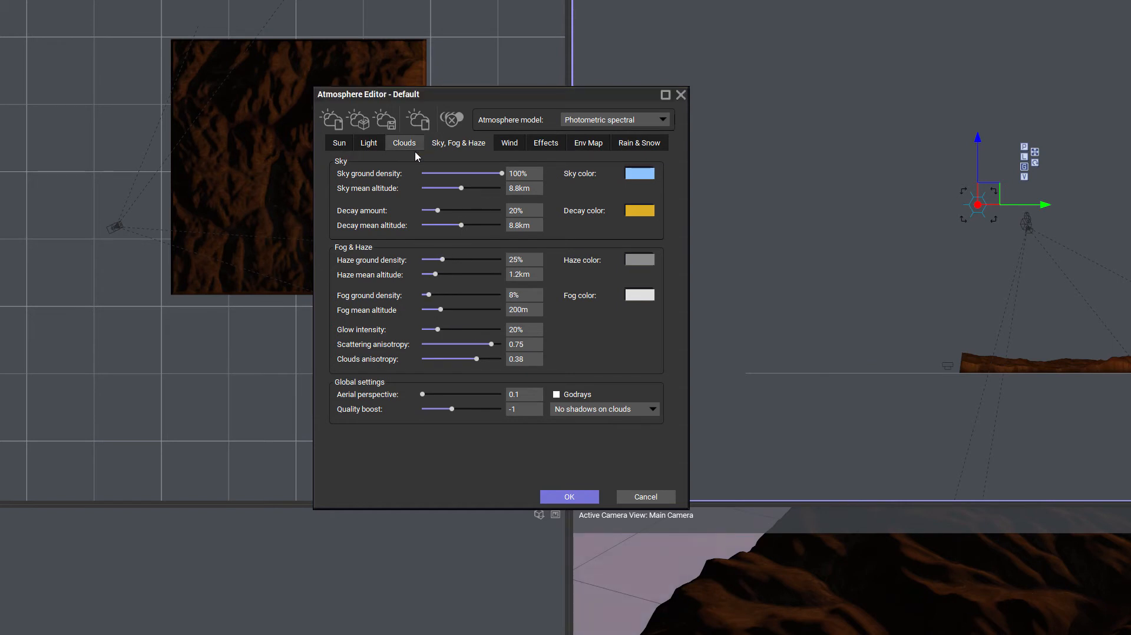
pyautogui.click(368, 143)
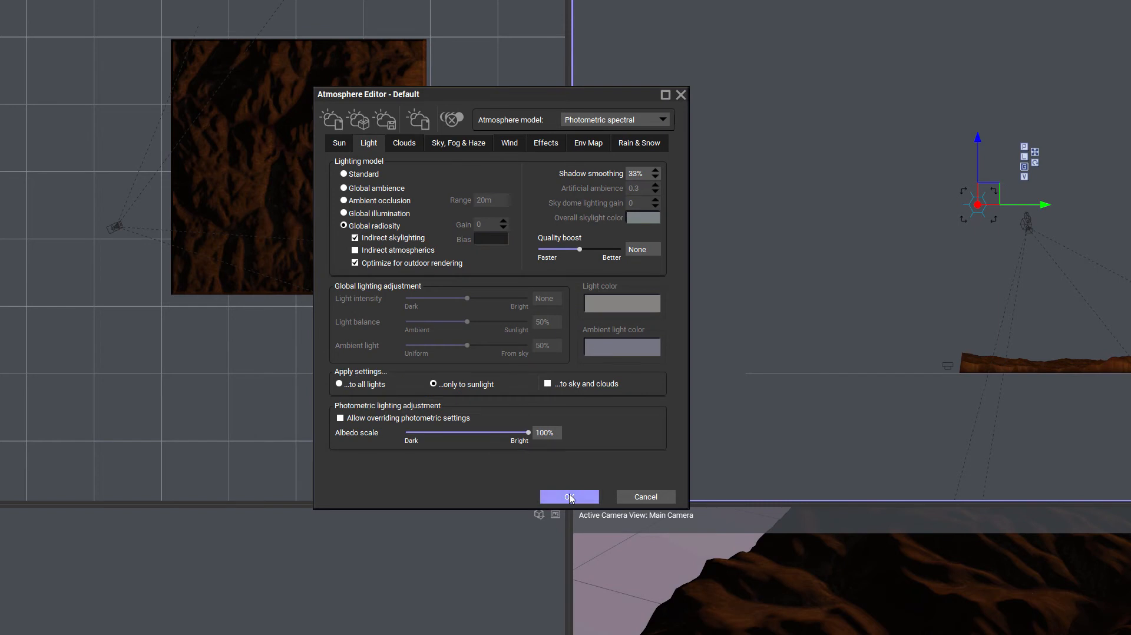
pyautogui.click(565, 497)
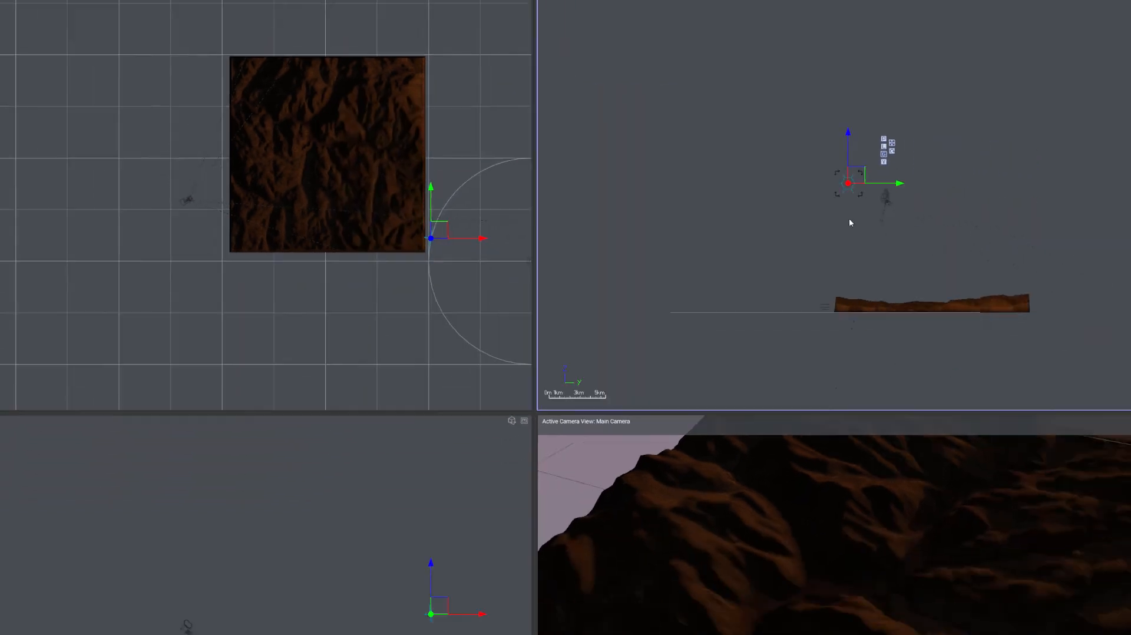
# Align the sun light with the camera and move it back over the camera-facing side of the terrain.
pyautogui.moveTo(778, 155); pyautogui.dragTo(760, 156)
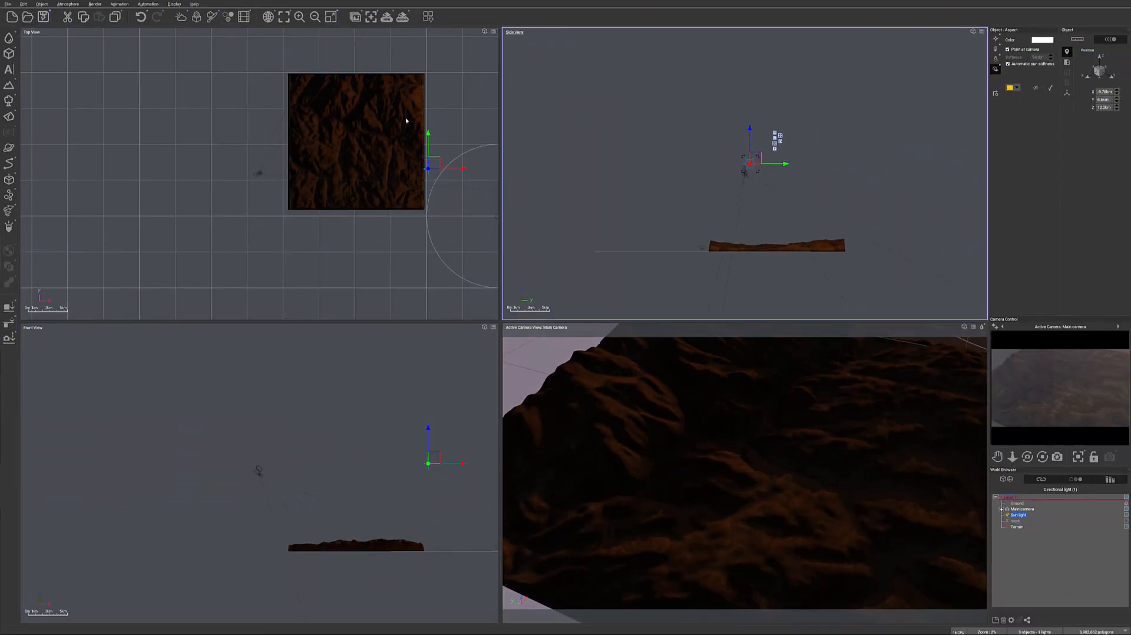
pyautogui.moveTo(434, 164); pyautogui.dragTo(323, 164)
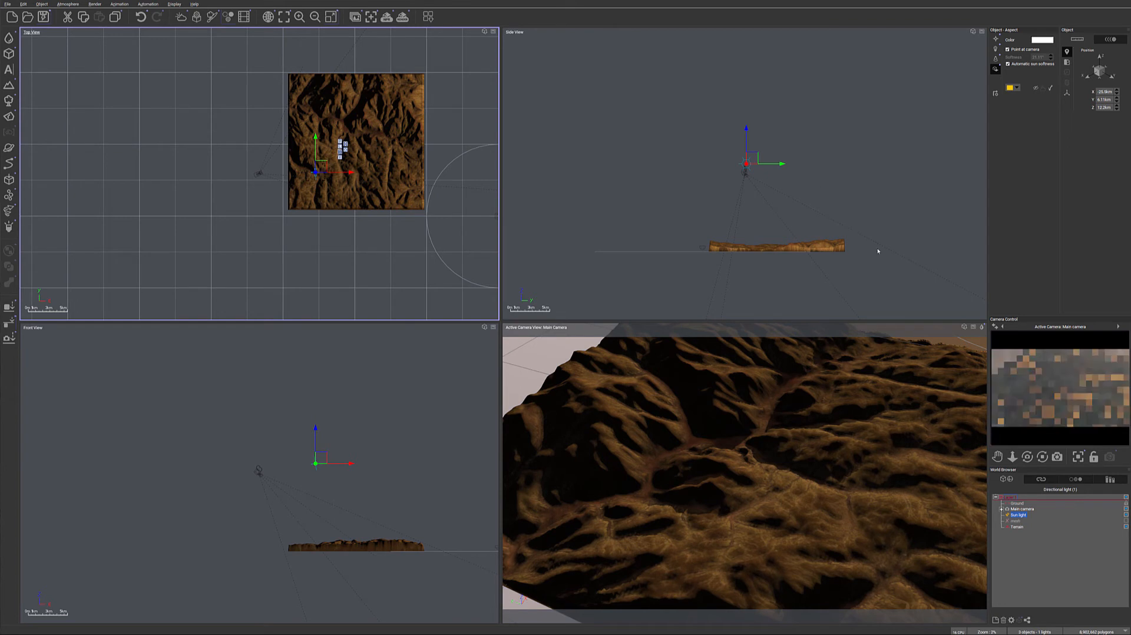
# Lower the main camera to about 7.2 km and tilt it up to frame the terrain's mountains.
pyautogui.click(1023, 509)
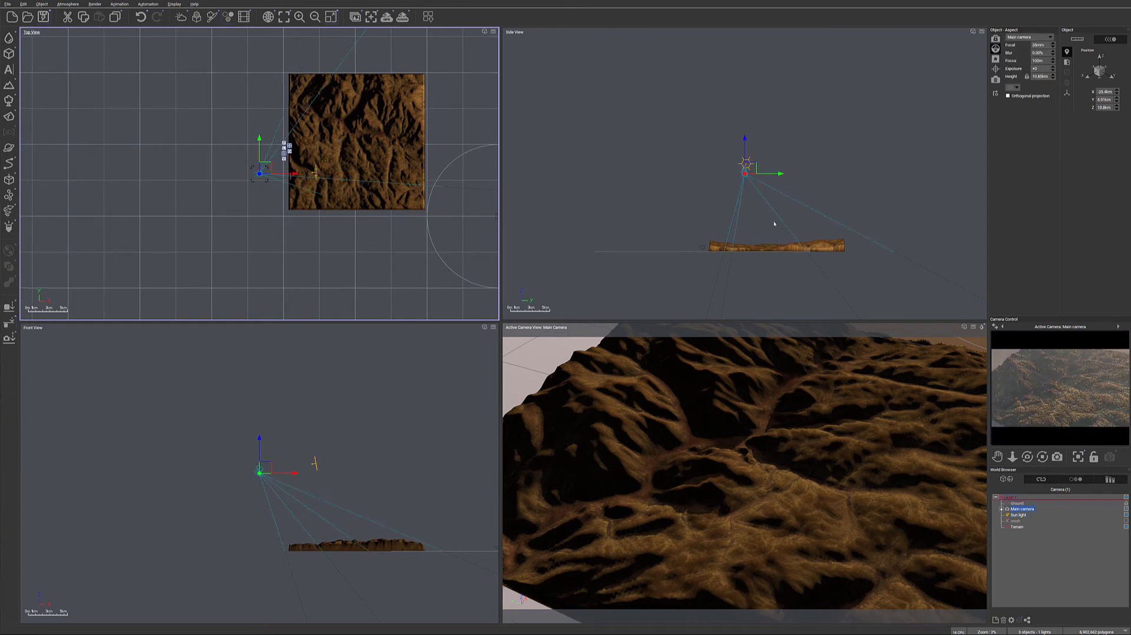
pyautogui.moveTo(747, 168); pyautogui.dragTo(747, 196)
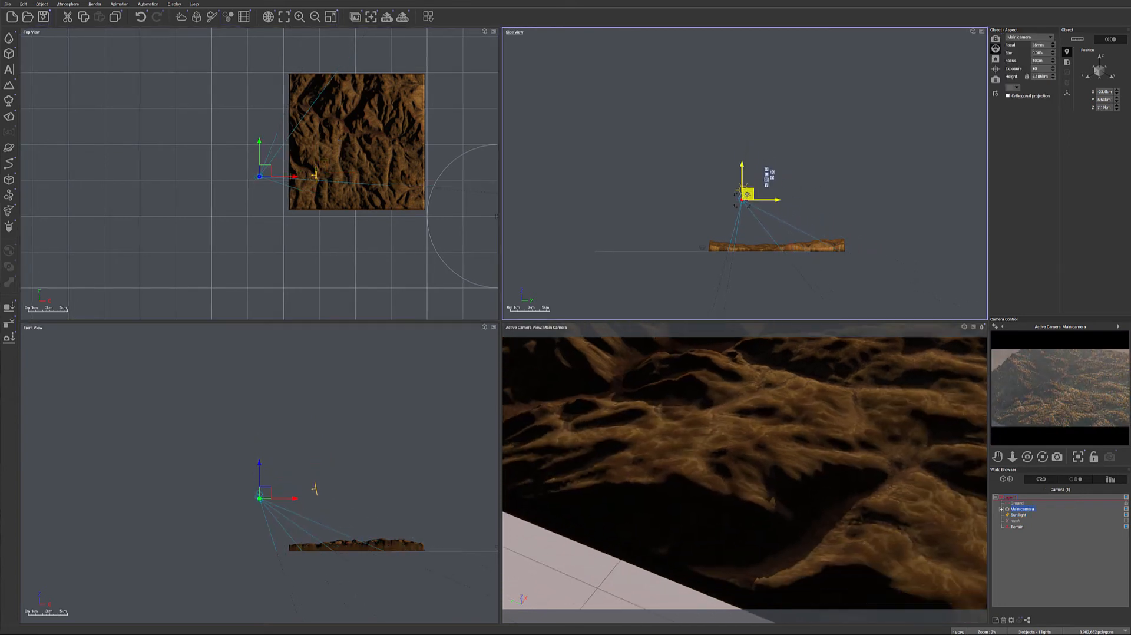
pyautogui.moveTo(1028, 456); pyautogui.dragTo(1031, 412)
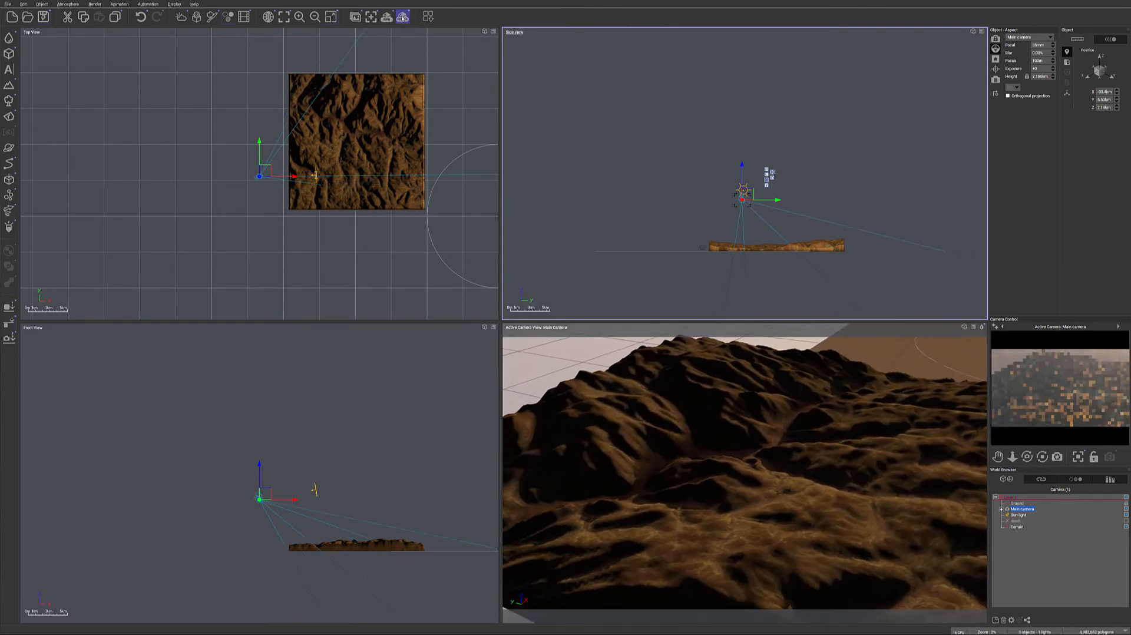
# Render the main camera view at 1920x1080, accept the post-render options and close the finished render.
pyautogui.click(403, 16)
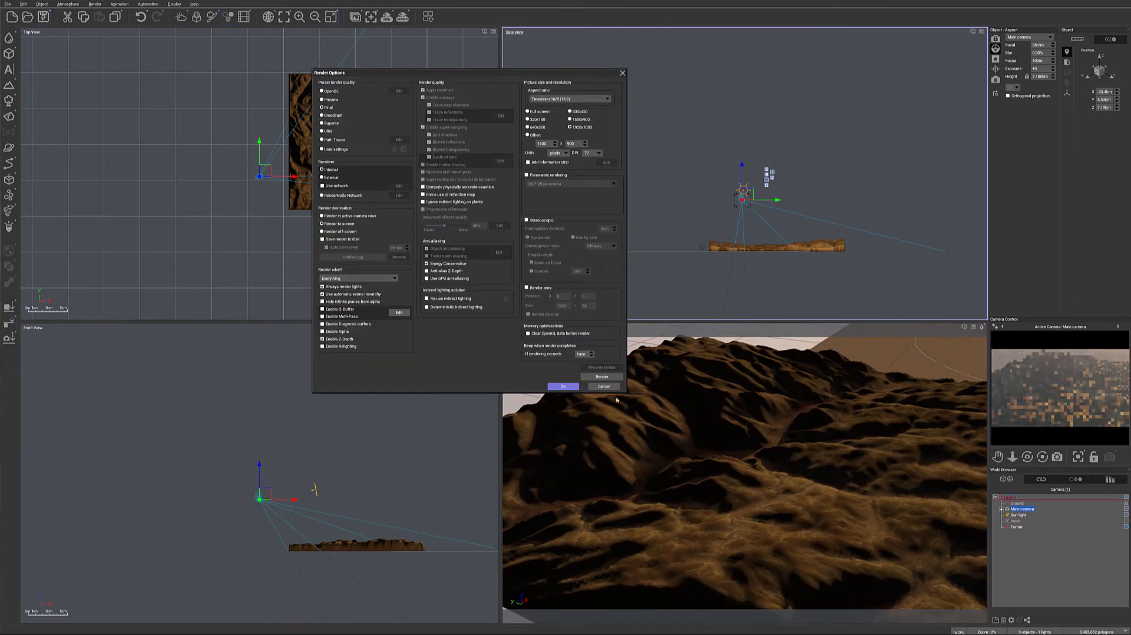
pyautogui.click(562, 386)
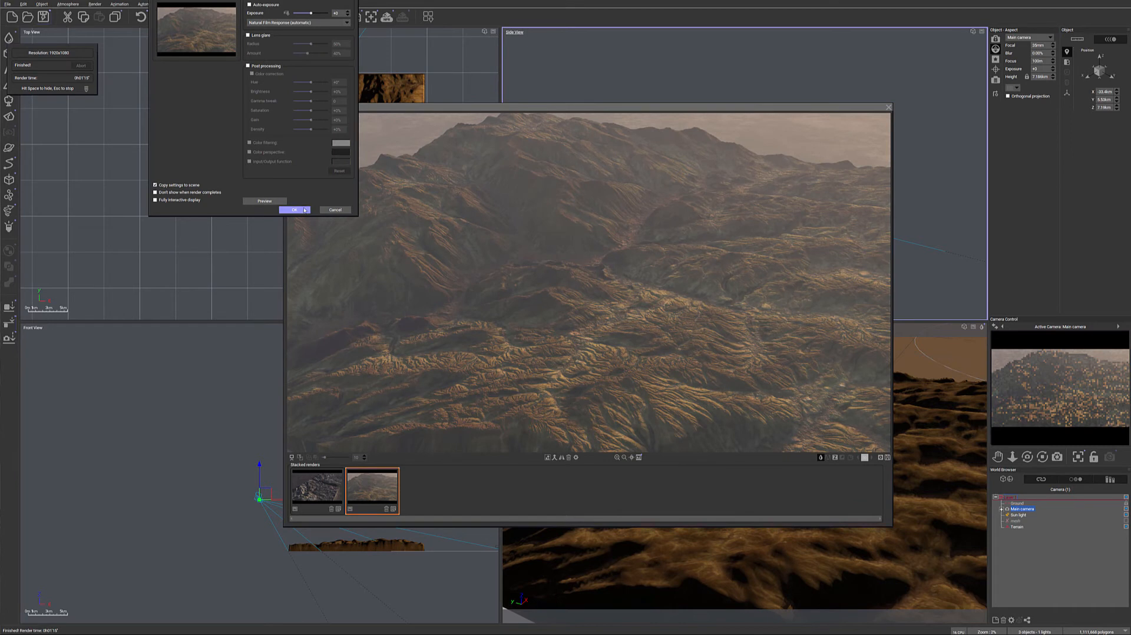
pyautogui.click(295, 210)
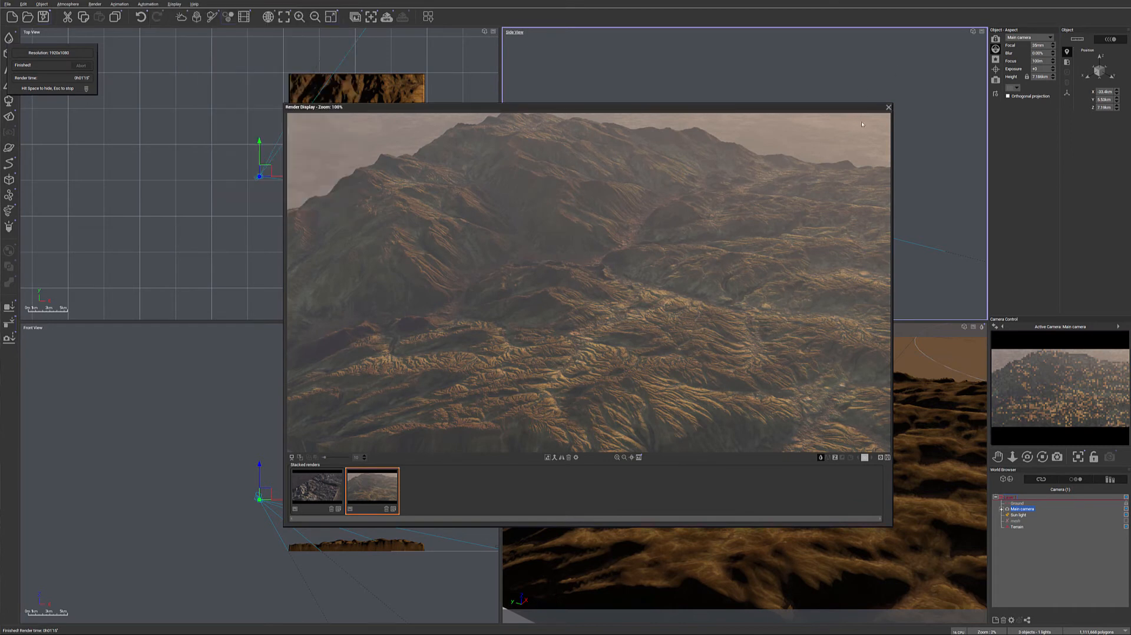
pyautogui.click(888, 107)
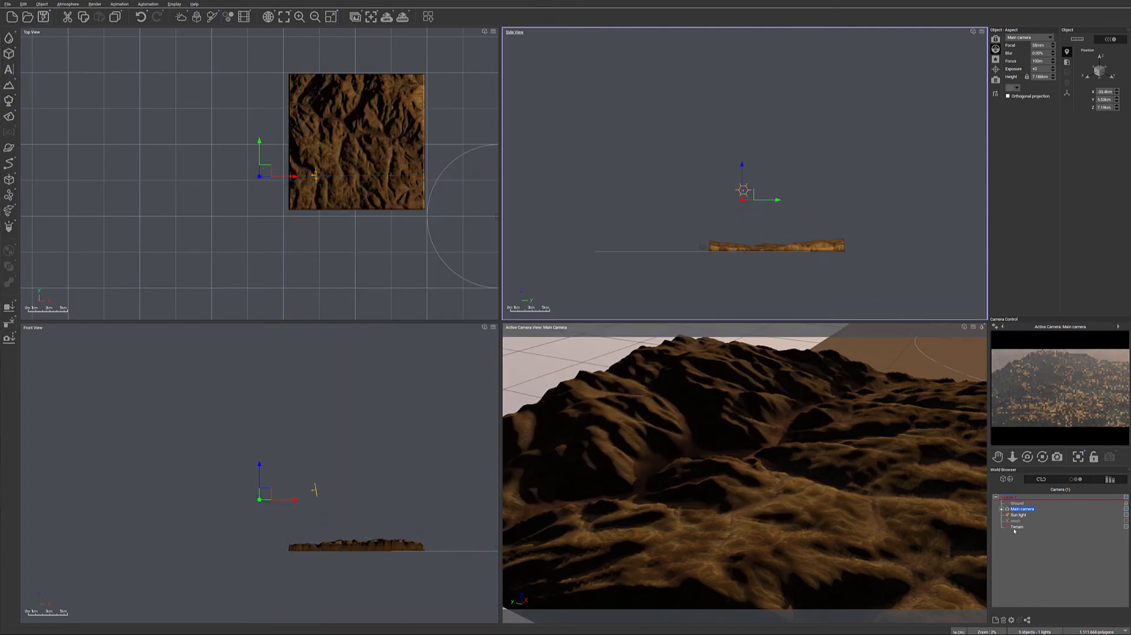
# Open the terrain's material for editing and set its bump depth to 0.01.
pyautogui.click(757, 167)
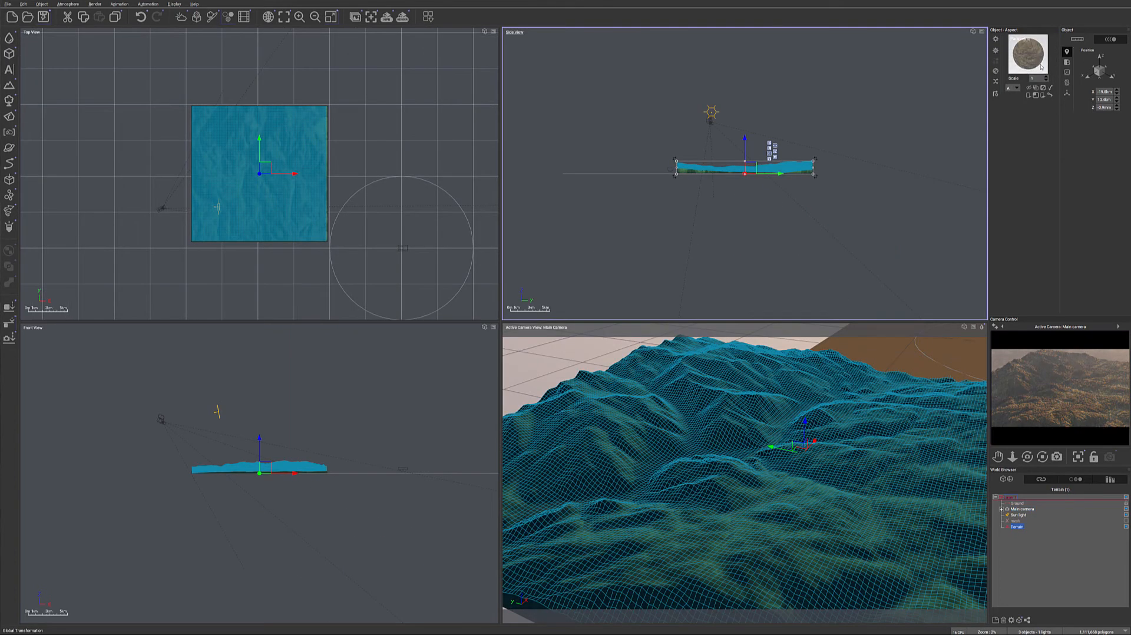
pyautogui.doubleClick(1041, 67)
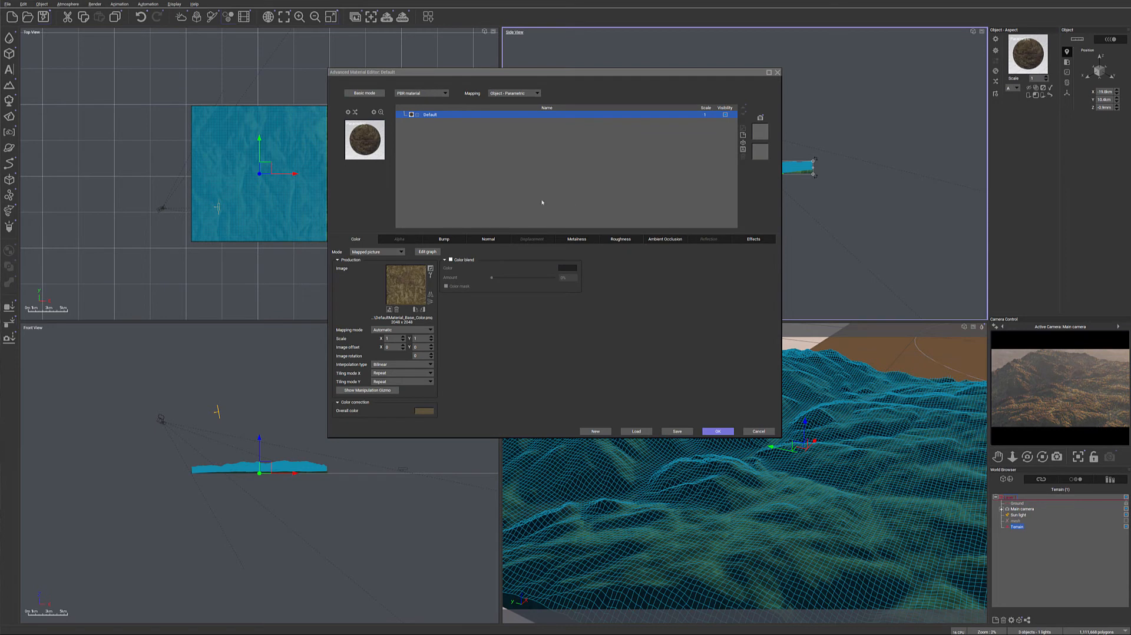
pyautogui.click(446, 239)
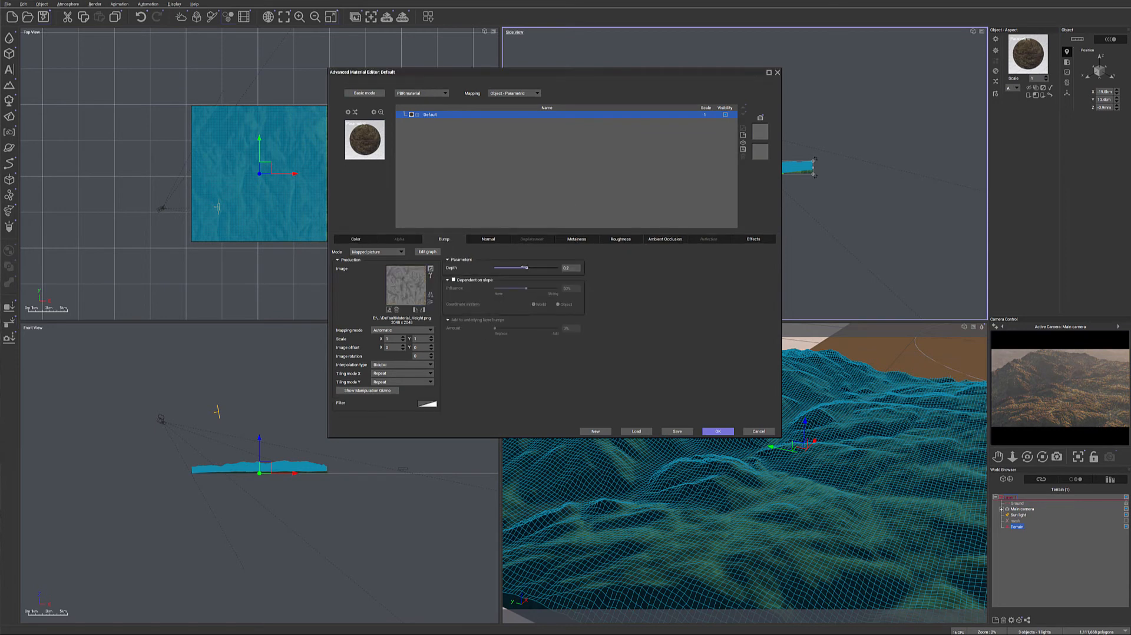
pyautogui.click(571, 269)
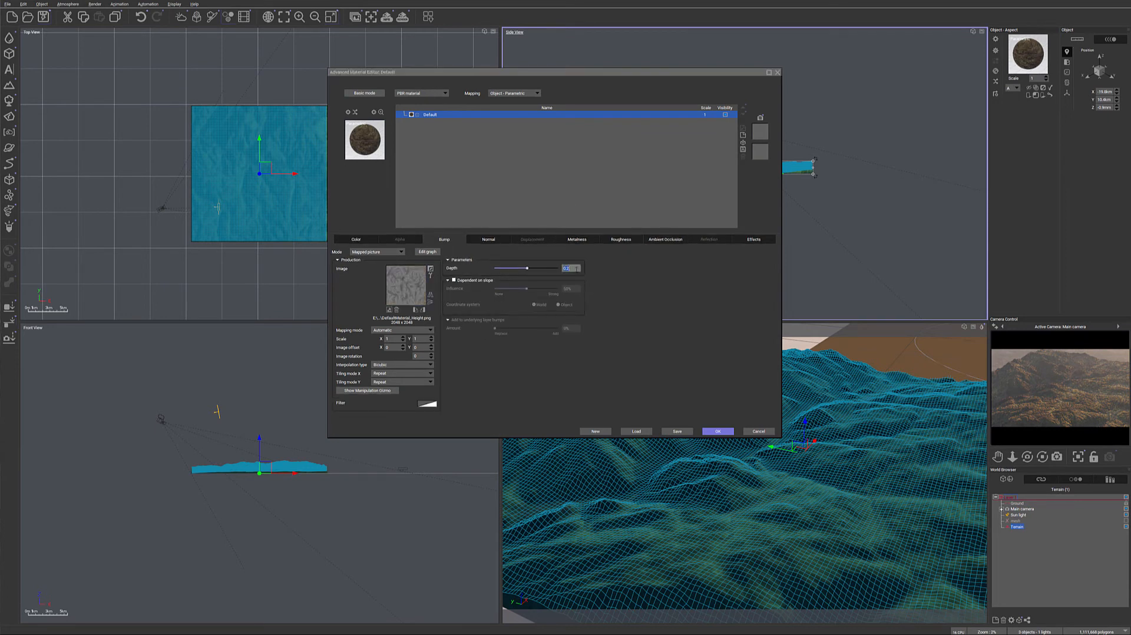
pyautogui.press('BackSpace')
pyautogui.write('0')
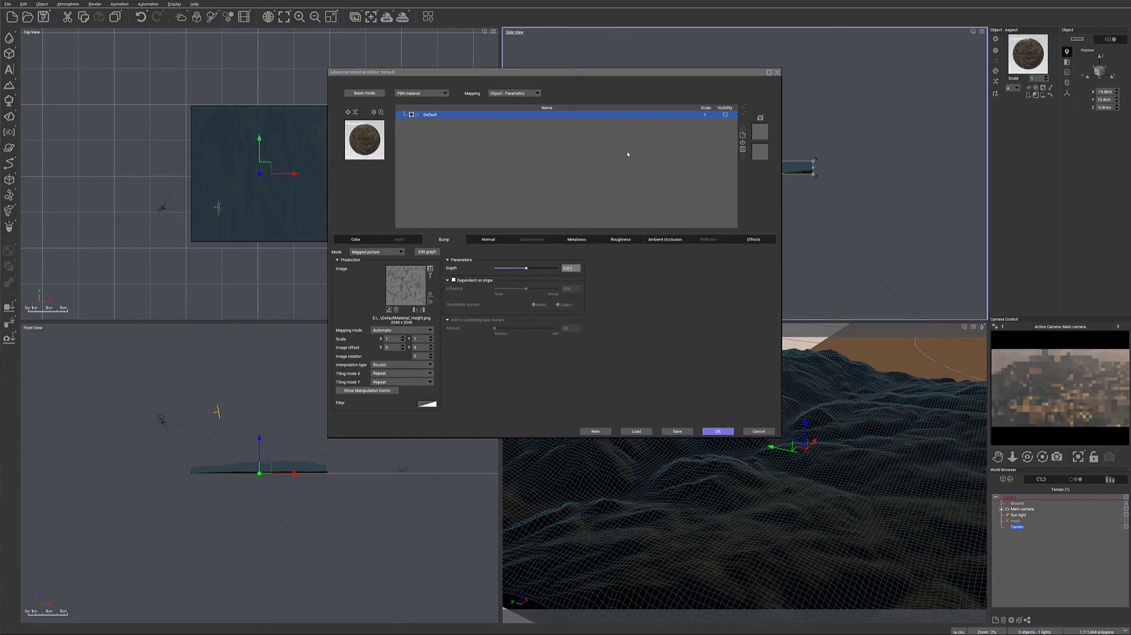
pyautogui.write('1')
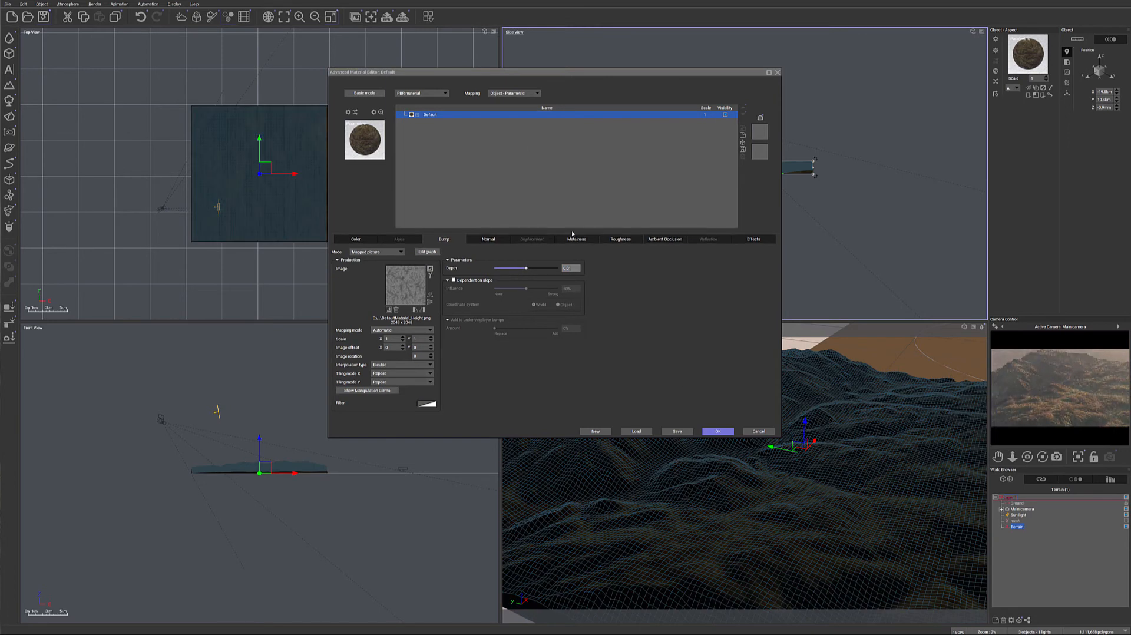
# Reduce the amplitude of the material's normal map to about 75% and accept the material.
pyautogui.click(487, 239)
pyautogui.moveTo(553, 267); pyautogui.dragTo(539, 269)
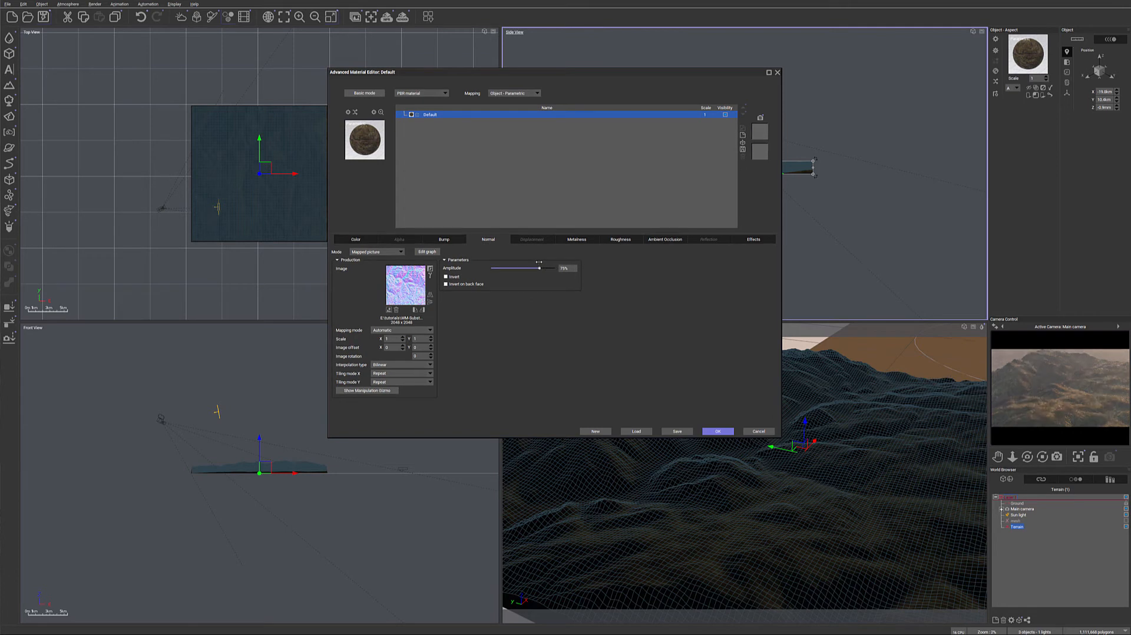
pyautogui.click(717, 432)
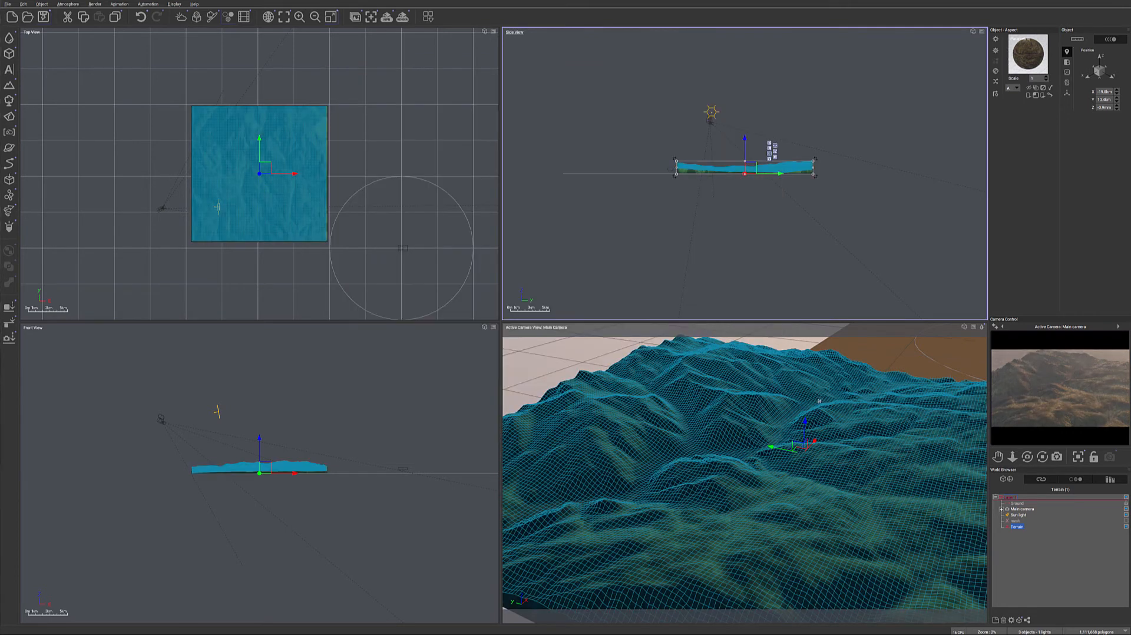
# Move the main camera beside the terrain's far corner, turn it diagonally across the landscape and lower it to about 4.7 km.
pyautogui.click(1023, 509)
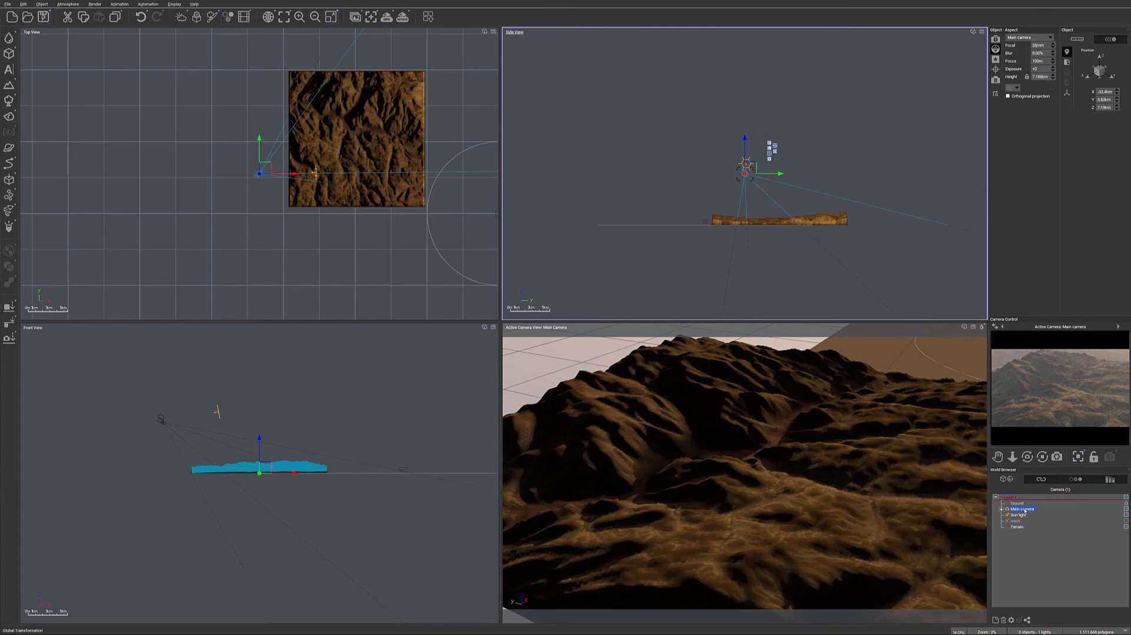
pyautogui.moveTo(271, 168); pyautogui.dragTo(259, 111)
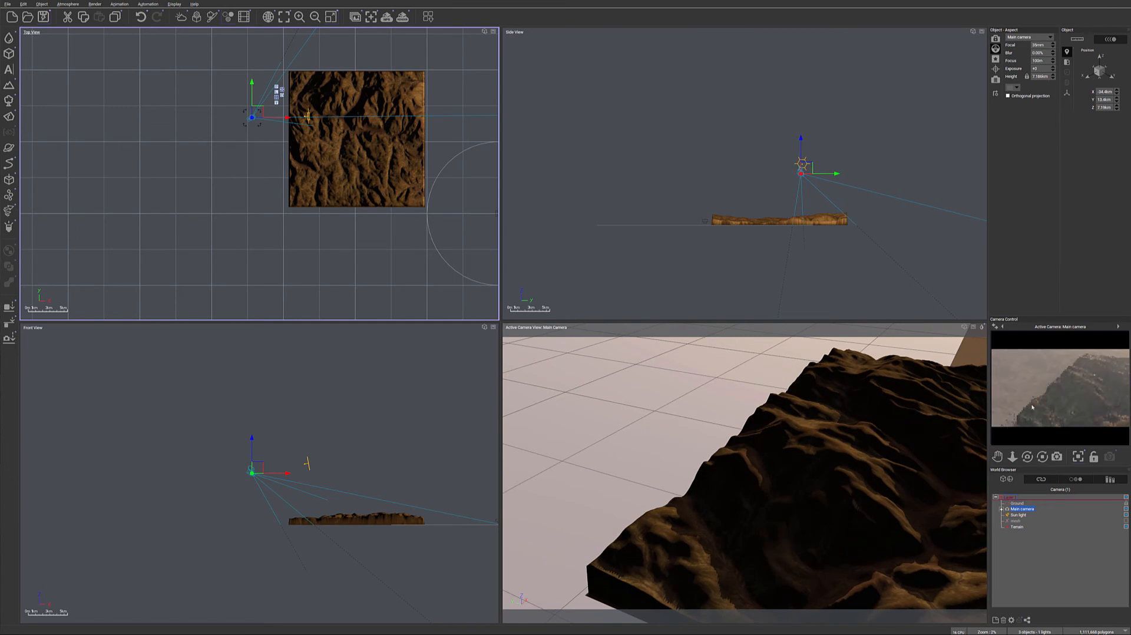
pyautogui.moveTo(1027, 457); pyautogui.dragTo(560, 404)
pyautogui.moveTo(371, 183); pyautogui.dragTo(470, 164, button='middle')
pyautogui.moveTo(354, 93); pyautogui.dragTo(355, 65)
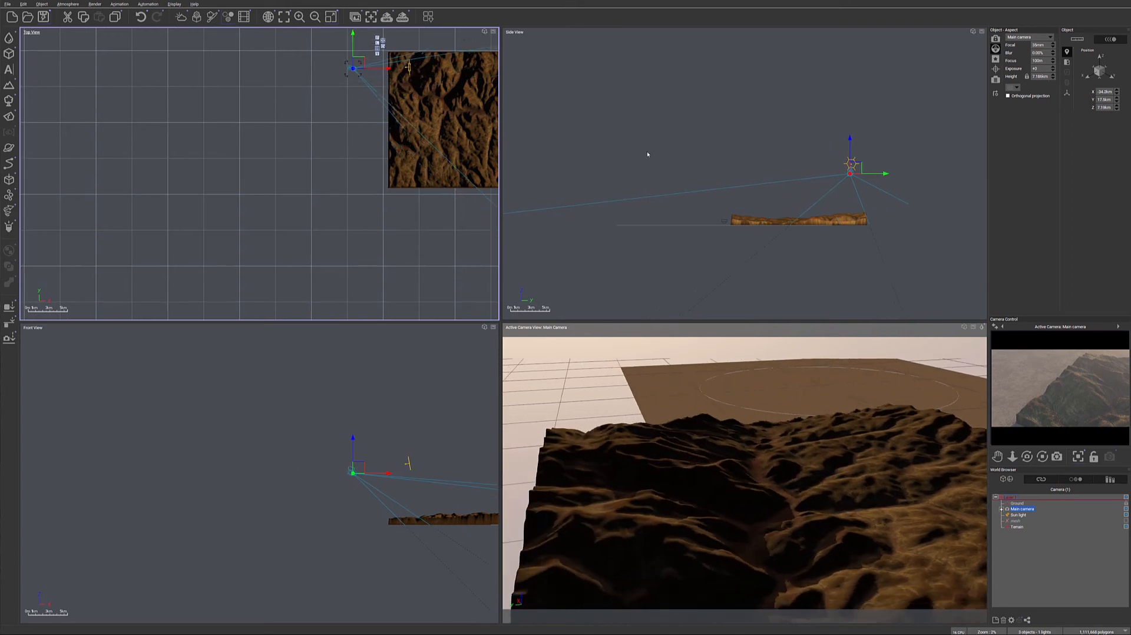
pyautogui.moveTo(851, 165); pyautogui.dragTo(855, 188)
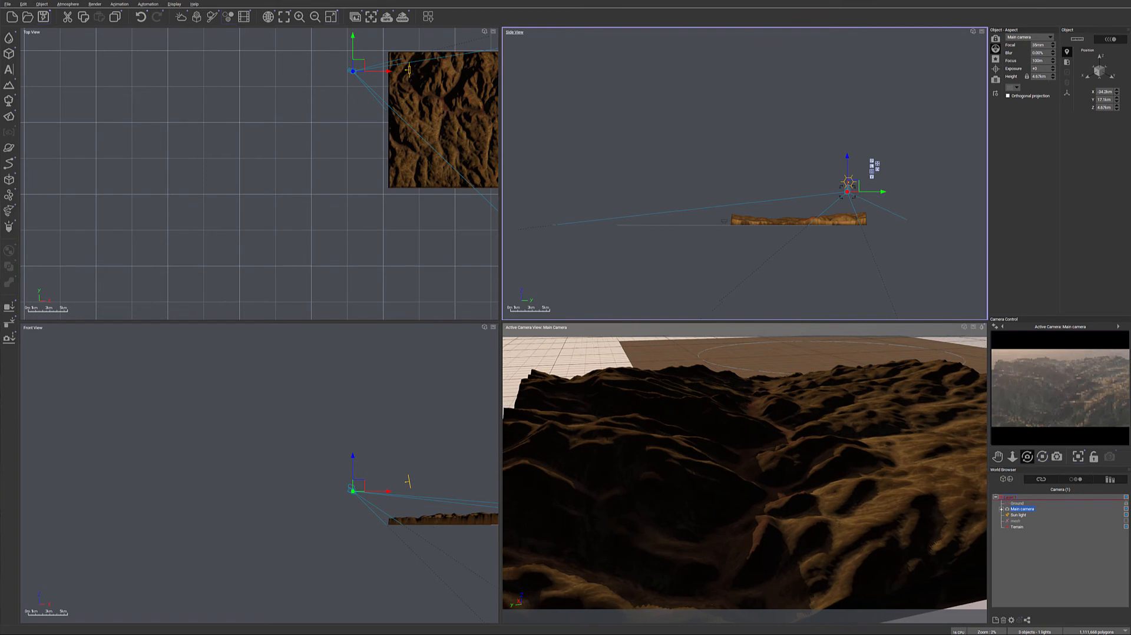
# Add a new layer to the terrain's material and set its mapping to Object - Parametric.
pyautogui.click(1018, 527)
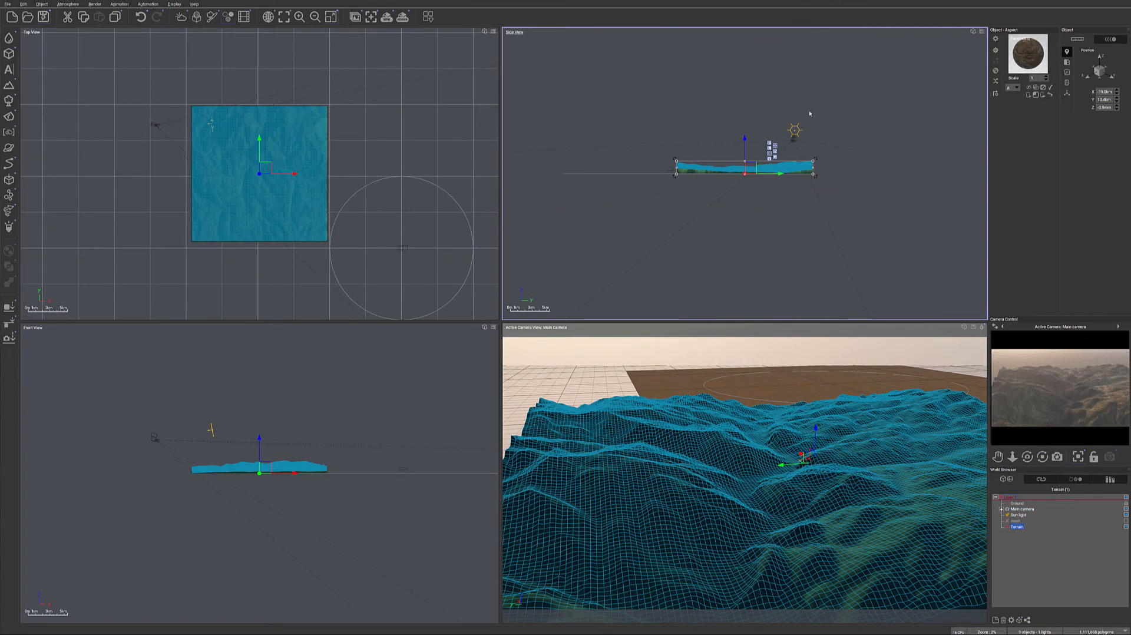
pyautogui.doubleClick(1040, 70)
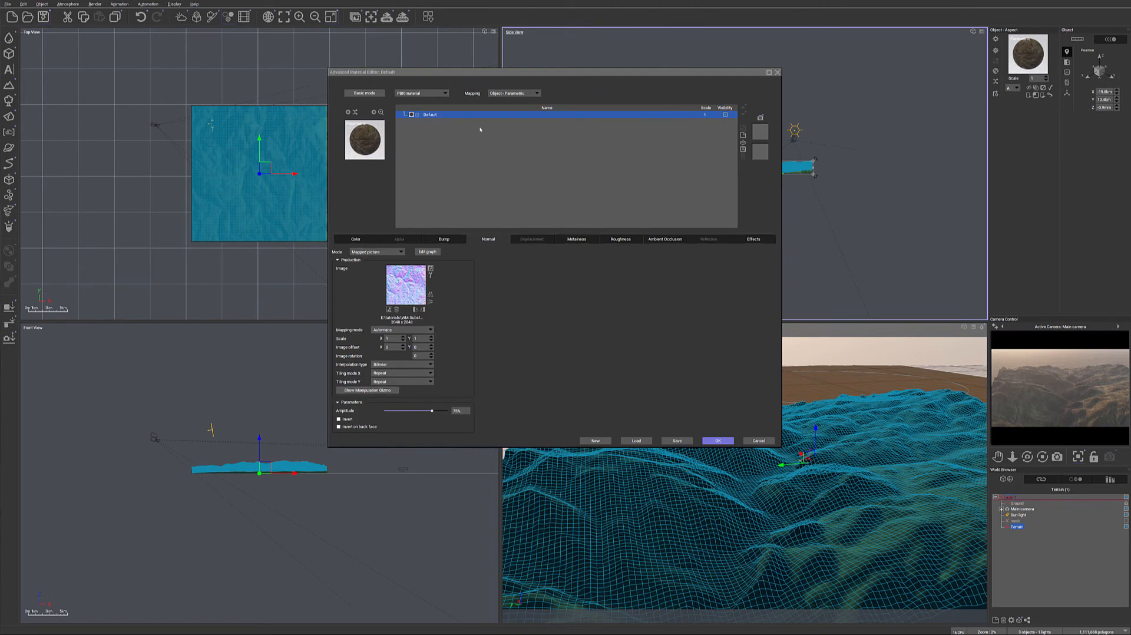
pyautogui.click(744, 135)
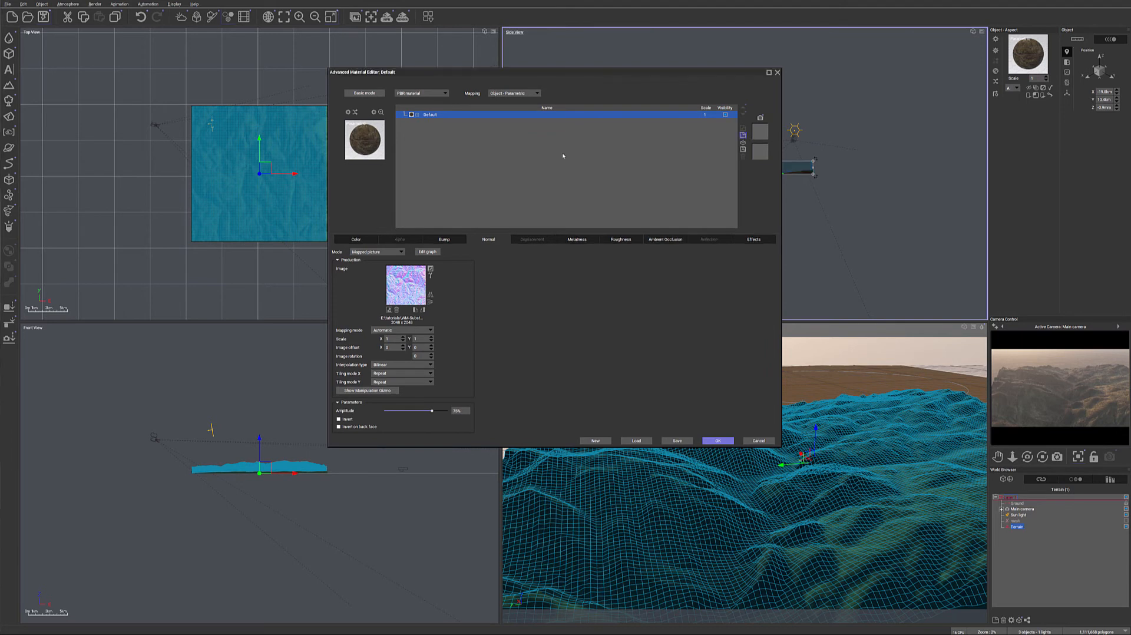
pyautogui.click(518, 94)
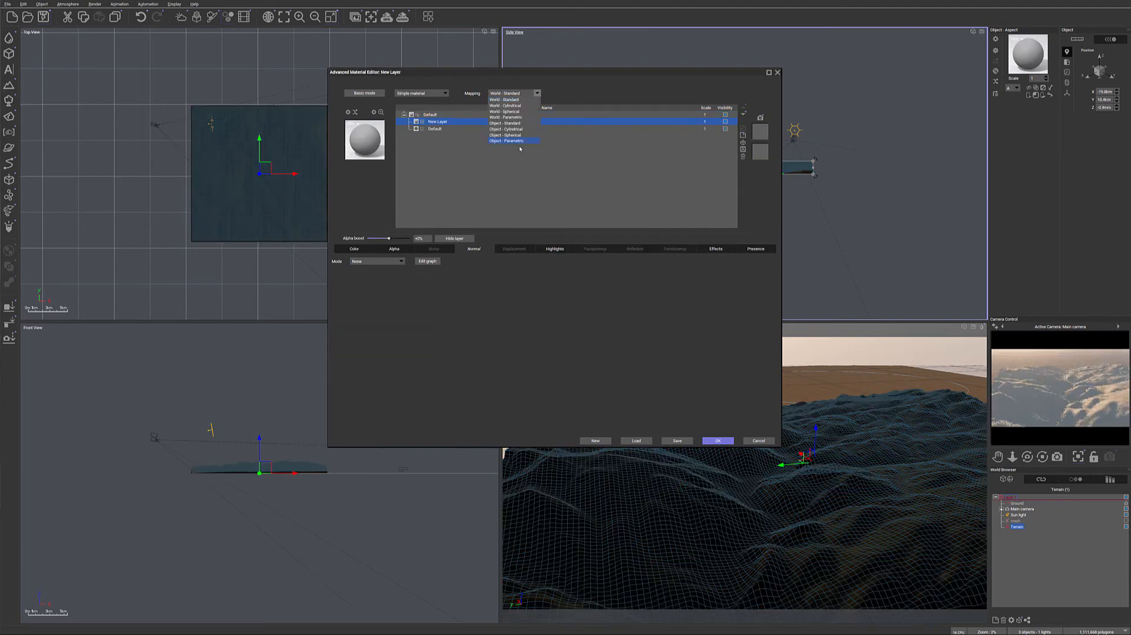
pyautogui.click(516, 142)
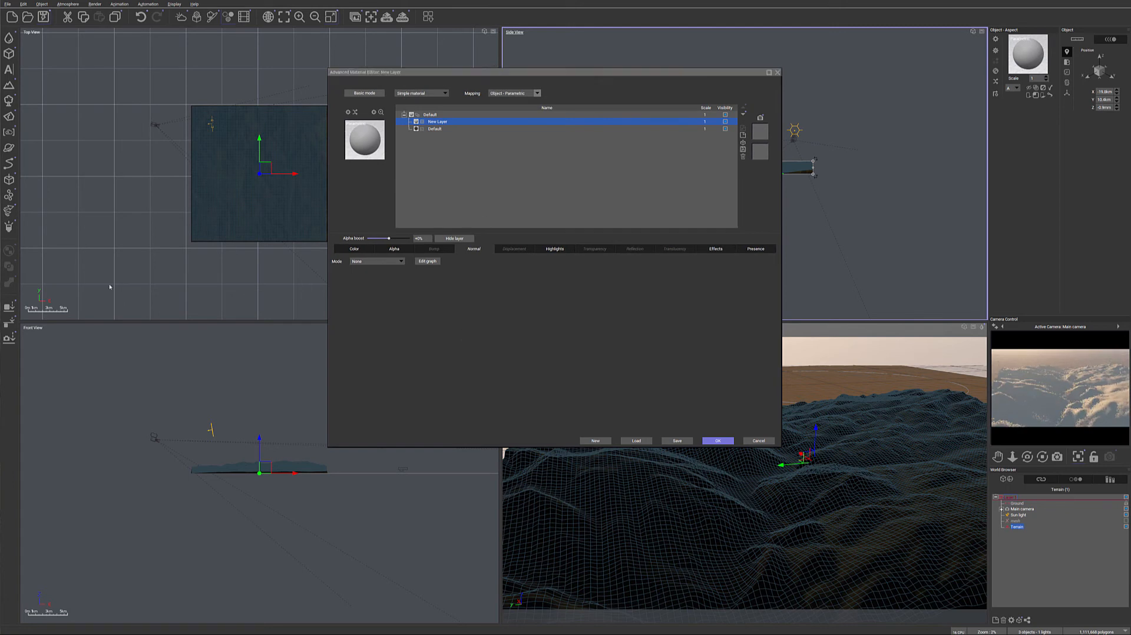
# Convert the new layer to an EcoSystem/Particles material and add the White Fir (Mature) (HD) tree to its population.
pyautogui.click(445, 93)
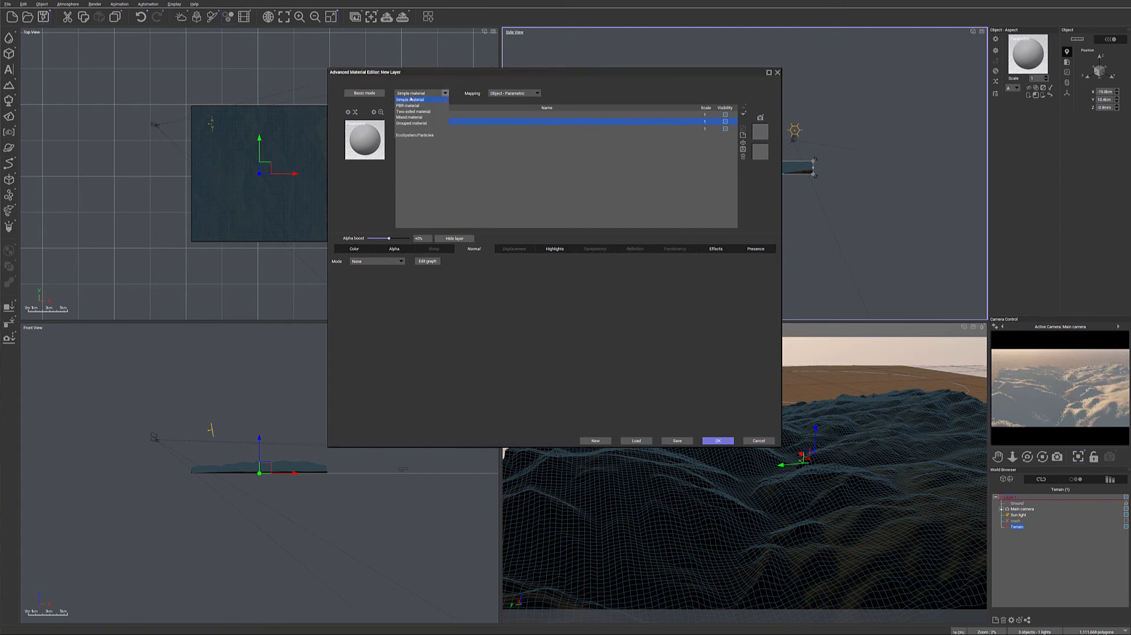
pyautogui.click(423, 135)
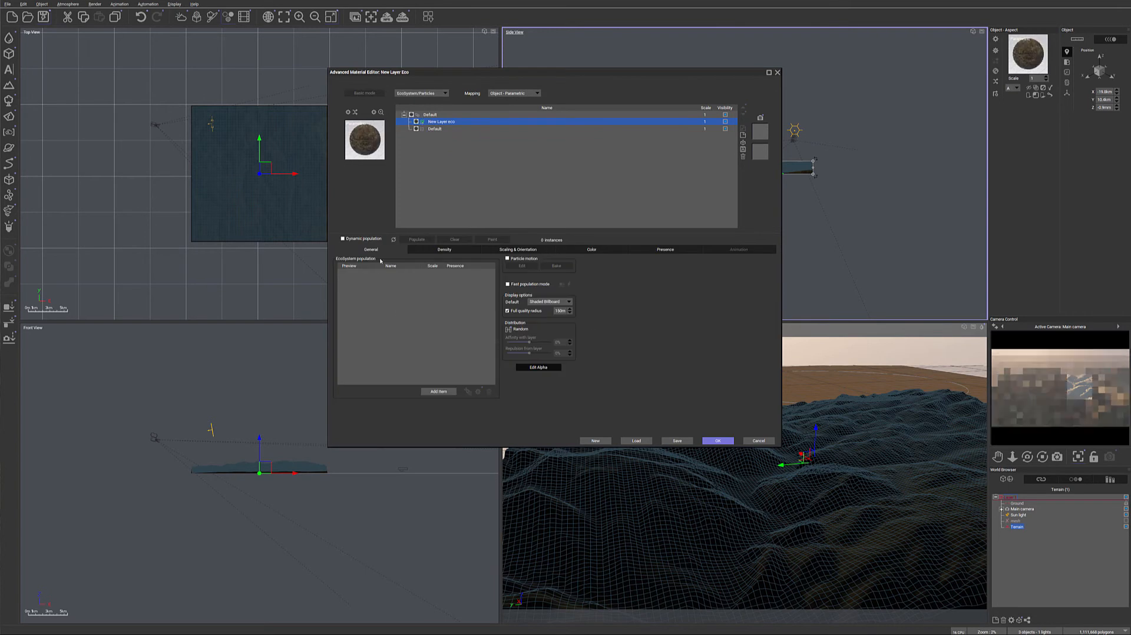
pyautogui.click(432, 391)
pyautogui.click(466, 404)
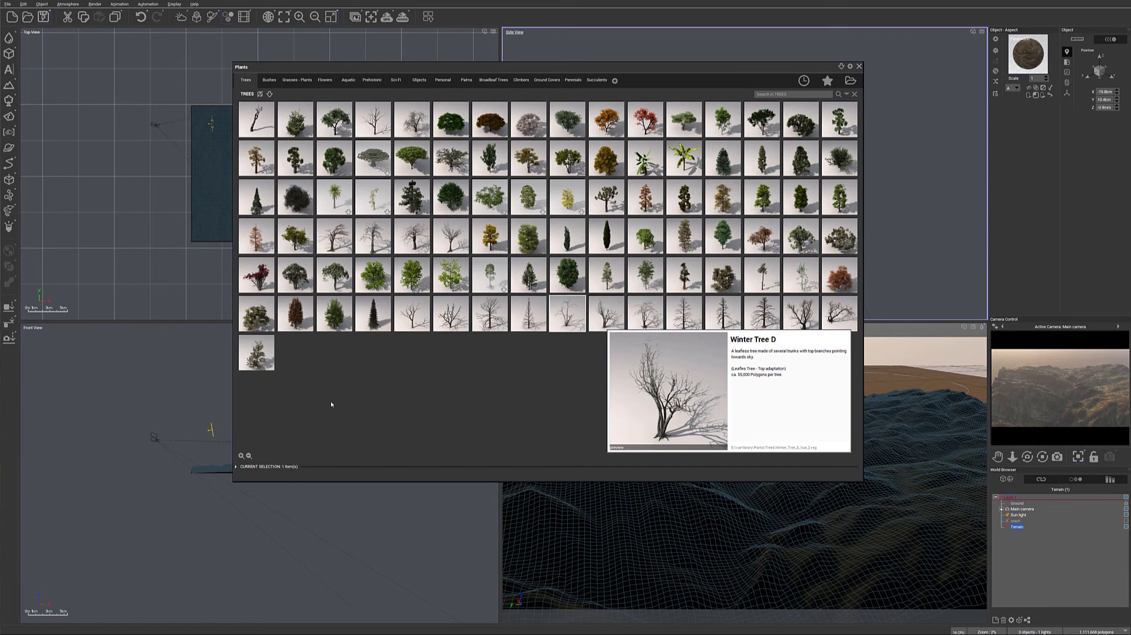
pyautogui.doubleClick(367, 314)
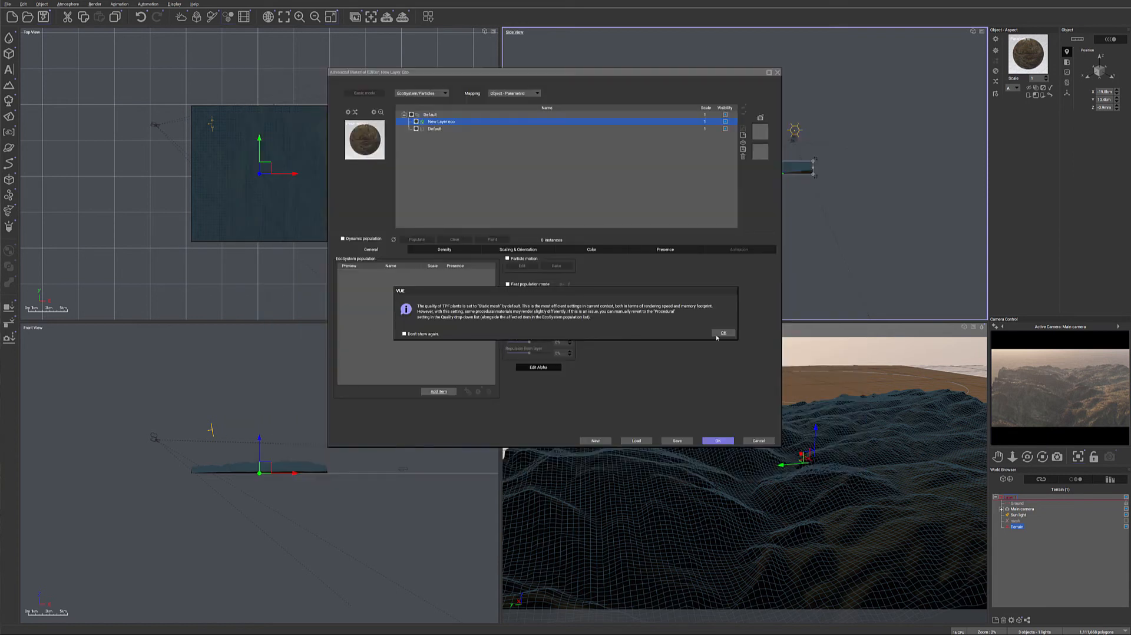
pyautogui.click(724, 333)
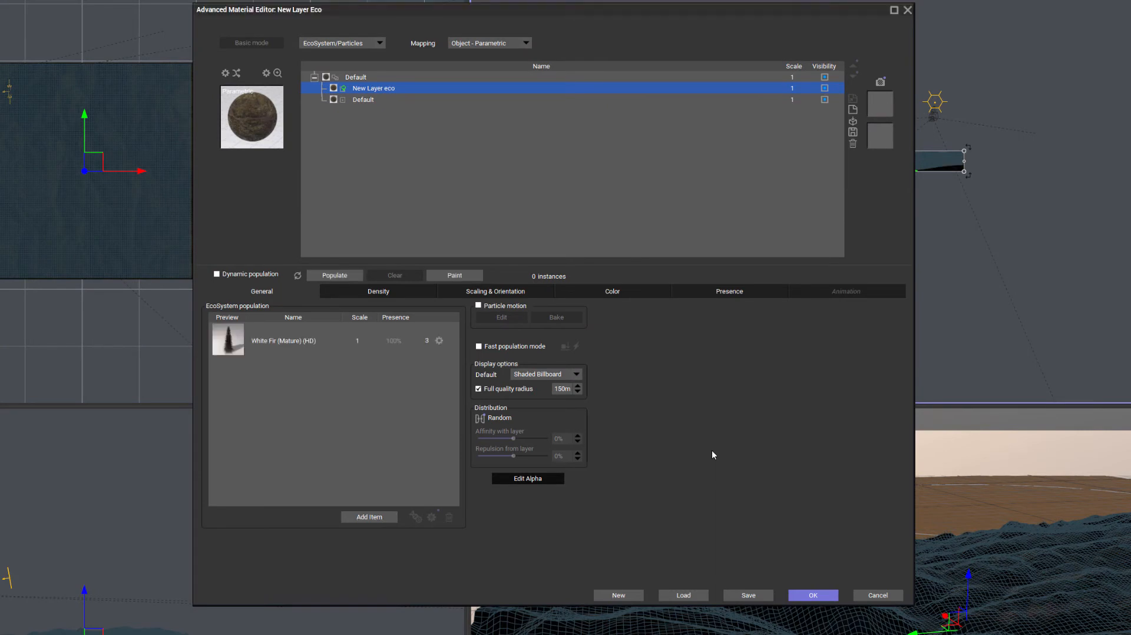
# Enable variable density for the EcoSystem layer and open its density function graph for editing.
pyautogui.click(419, 289)
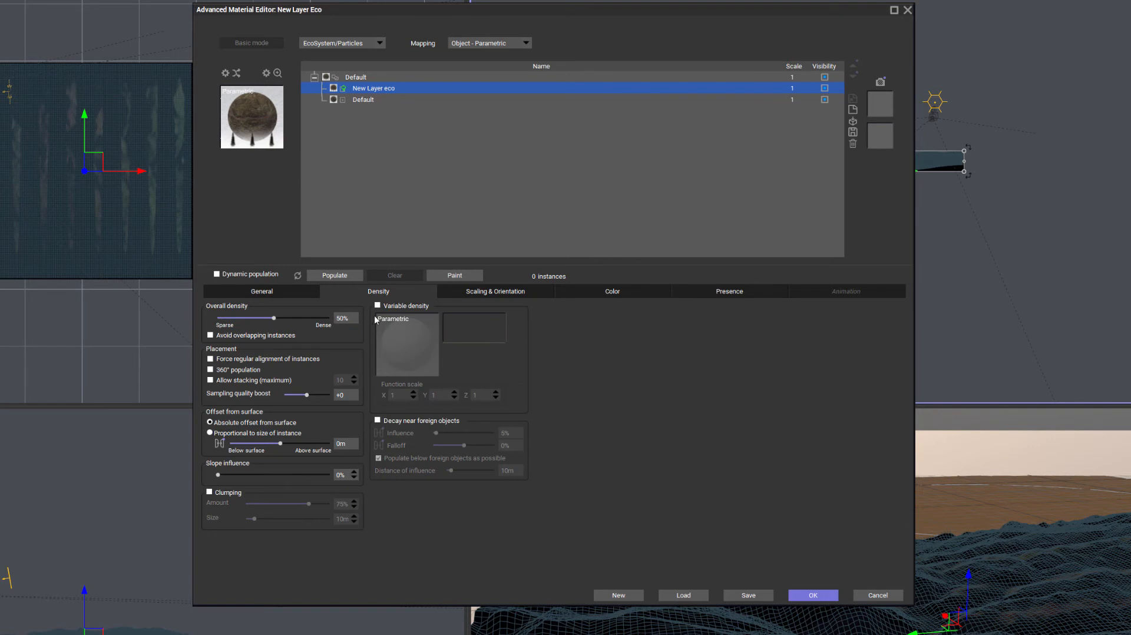
pyautogui.click(502, 292)
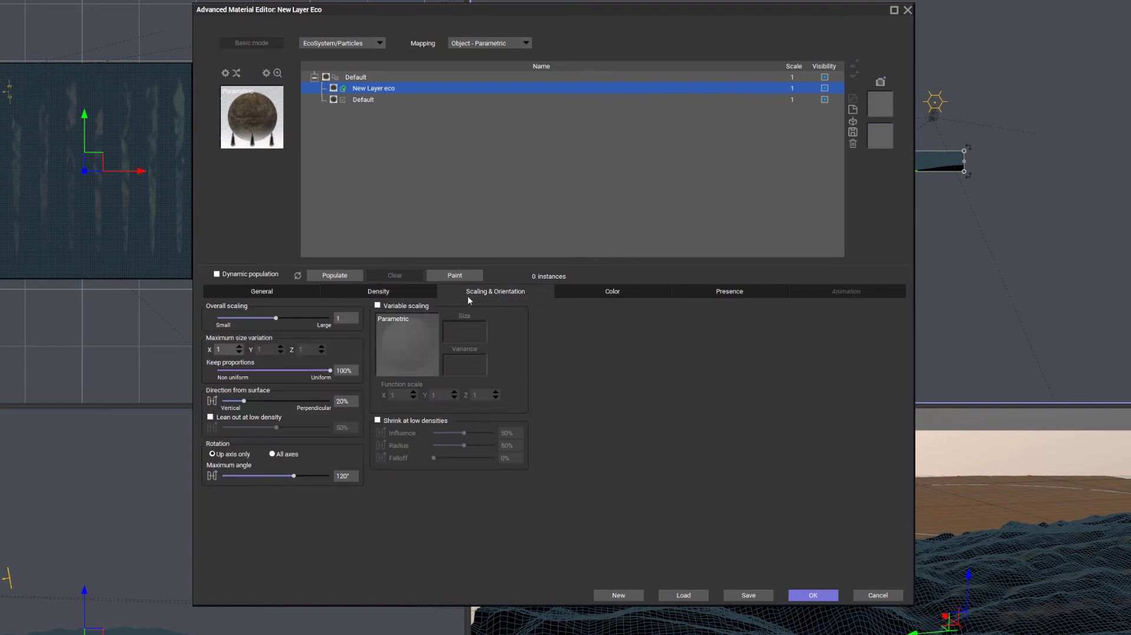
pyautogui.click(379, 292)
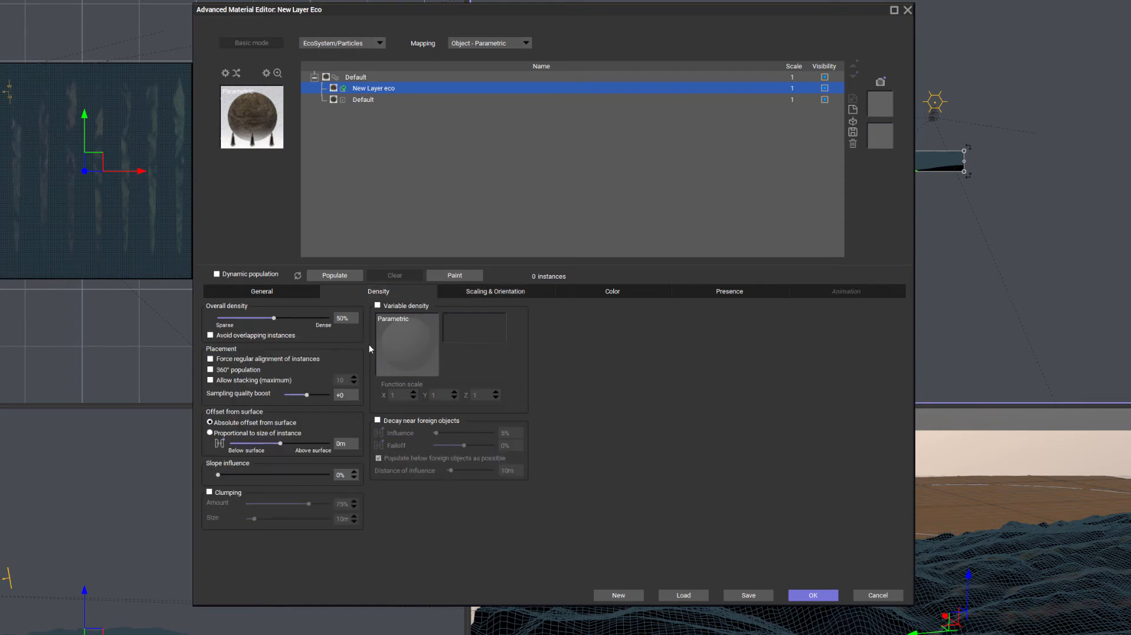
pyautogui.click(399, 307)
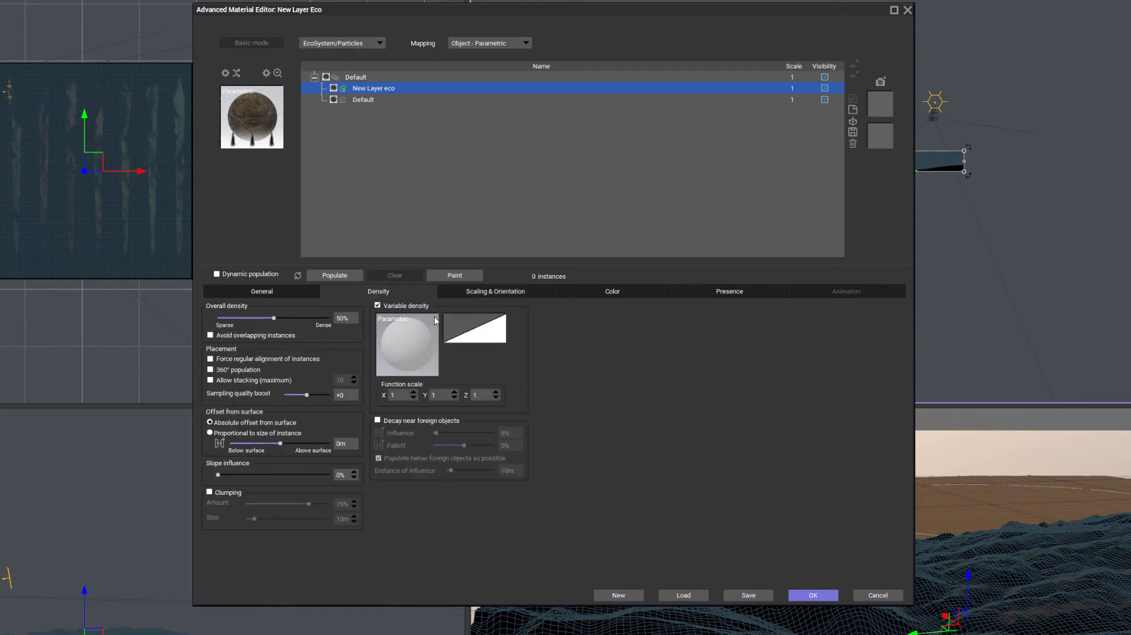
pyautogui.rightClick(405, 353)
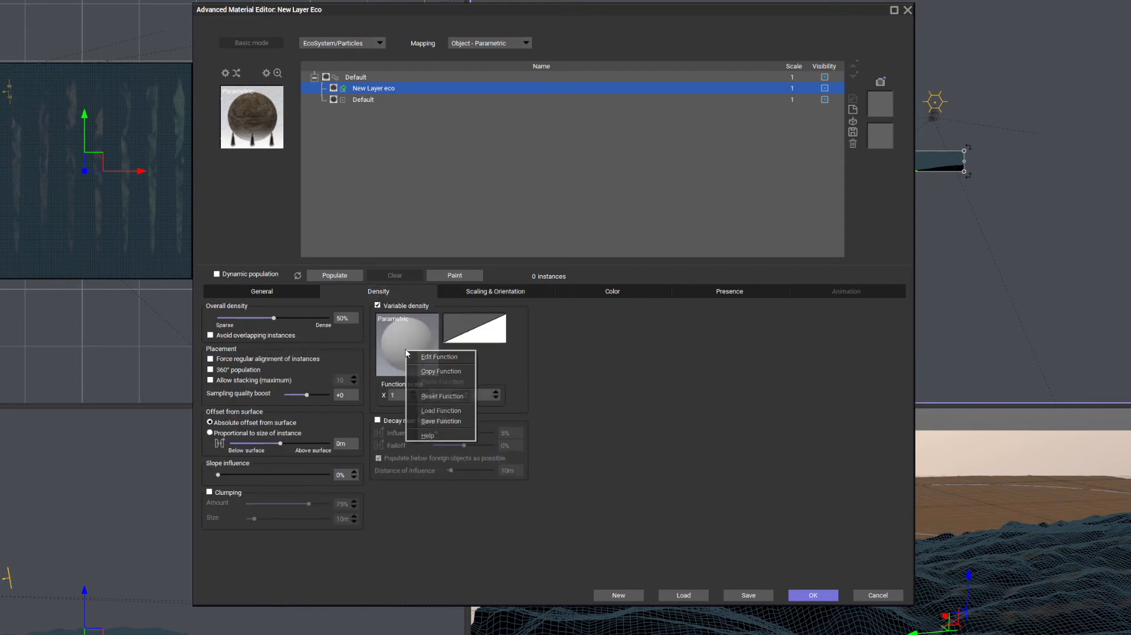
pyautogui.click(452, 358)
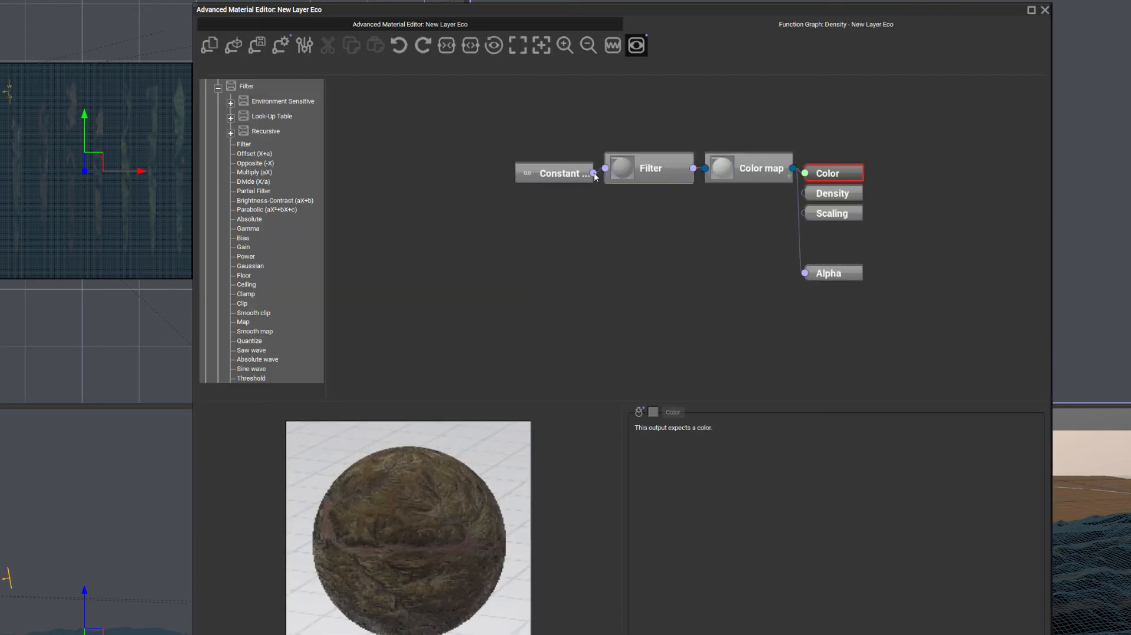
# Spread out the constant, Filter and Color map nodes, and widen the graph editor and its node list.
pyautogui.moveTo(565, 174); pyautogui.dragTo(355, 164)
pyautogui.moveTo(651, 169); pyautogui.dragTo(499, 158)
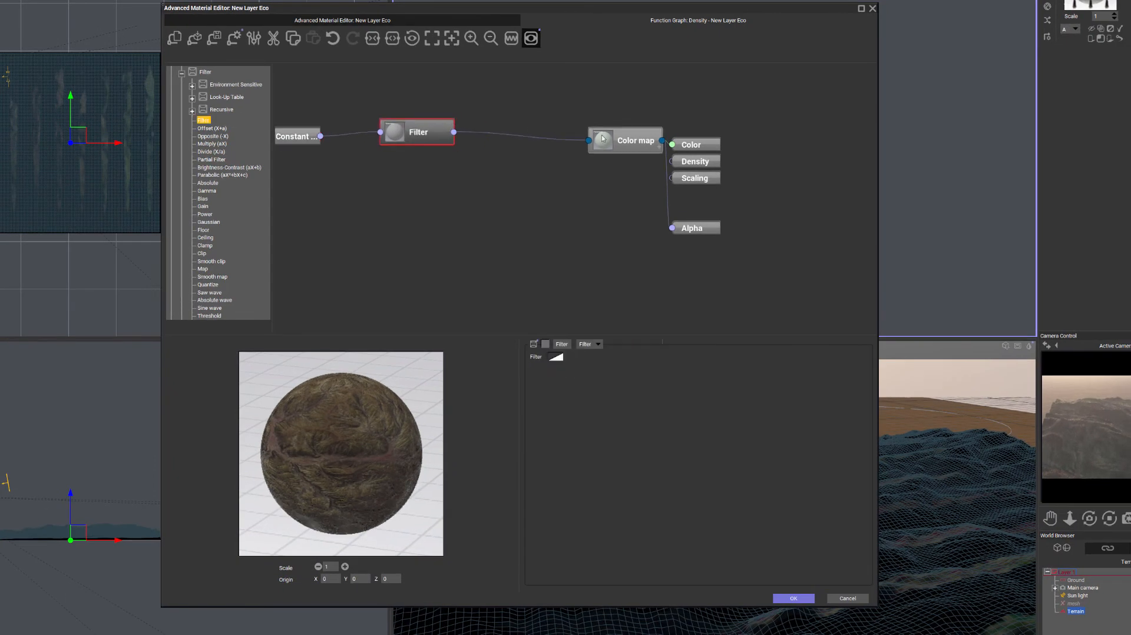
pyautogui.moveTo(600, 136); pyautogui.dragTo(513, 138)
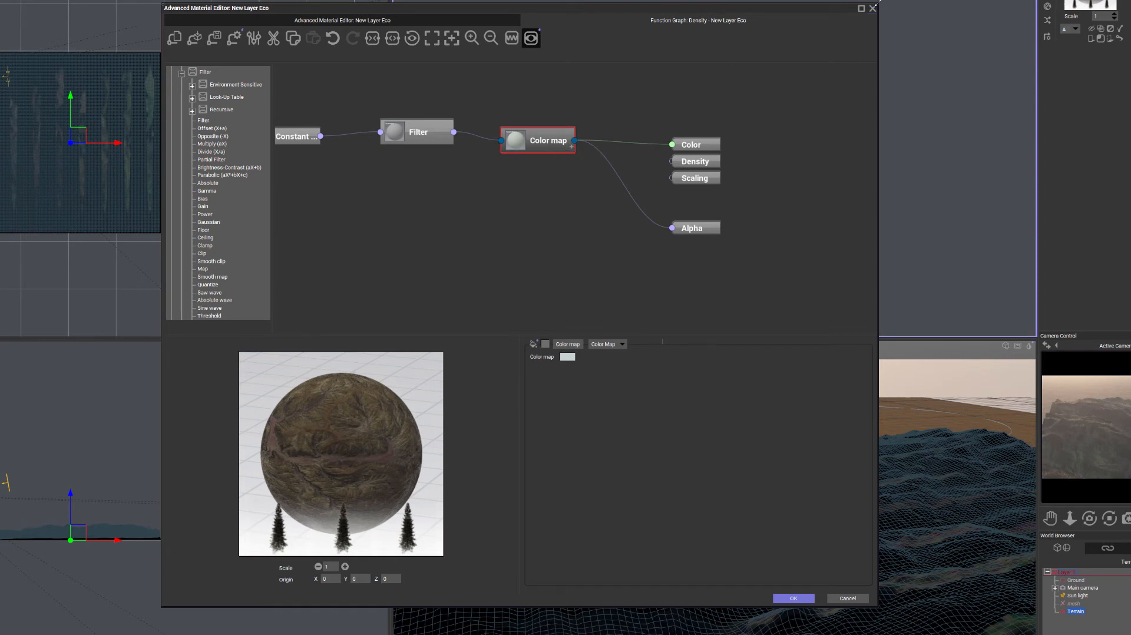
pyautogui.moveTo(880, 6); pyautogui.dragTo(1121, 31)
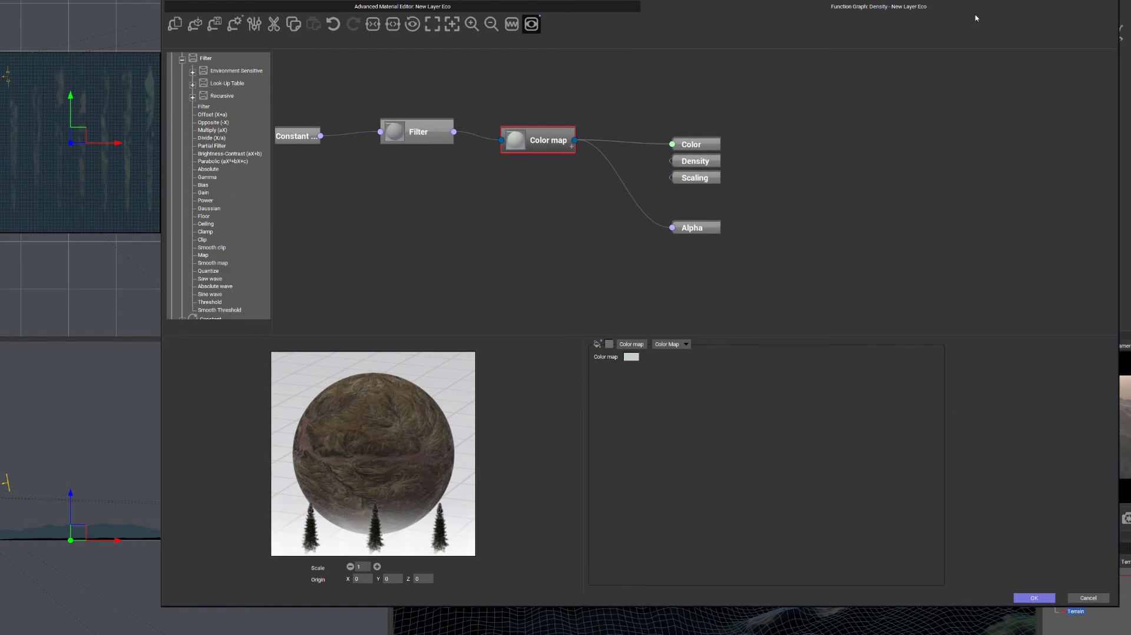
pyautogui.moveTo(730, 0); pyautogui.dragTo(527, 8)
pyautogui.click(35, 252)
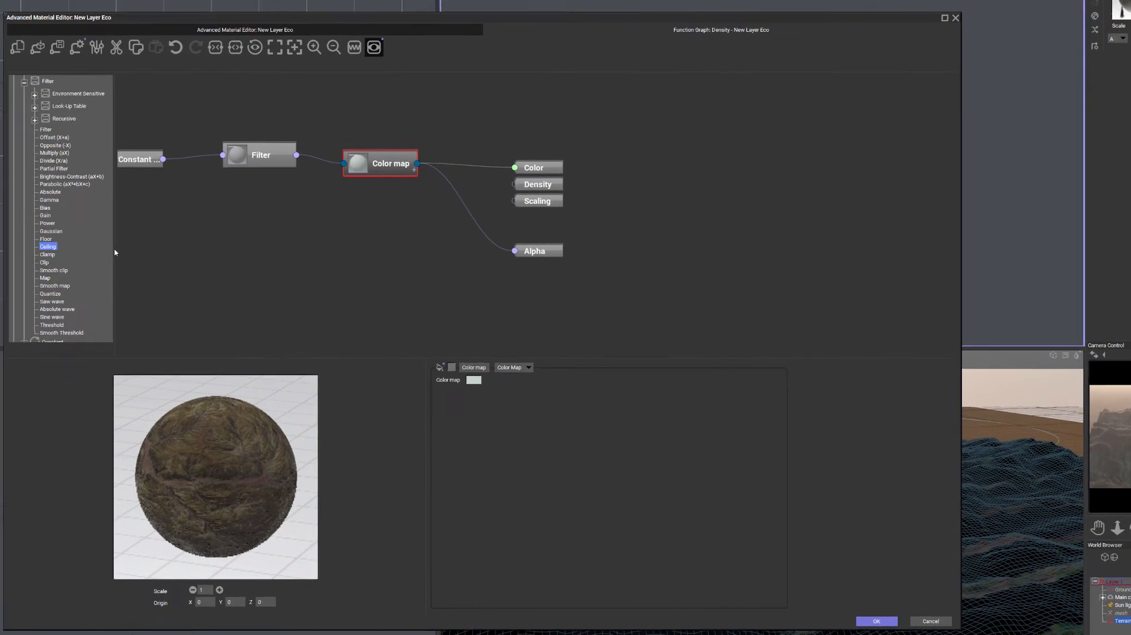
pyautogui.moveTo(101, 250); pyautogui.dragTo(189, 243)
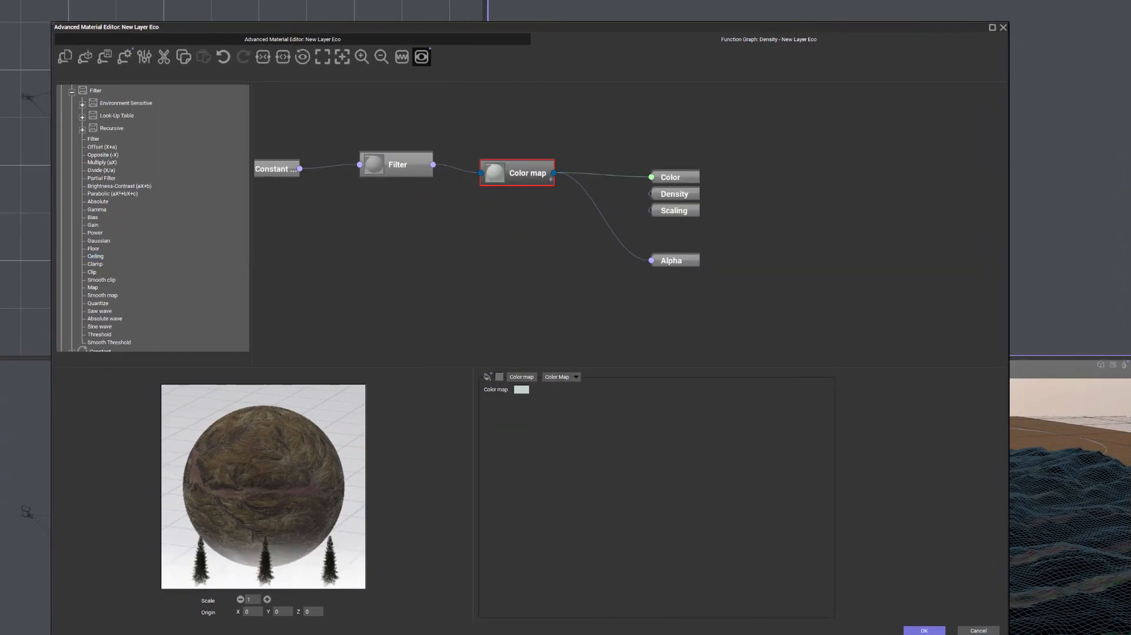
# Add a Projected Texture Map node to the density graph and place it below the Color map node.
pyautogui.click(72, 92)
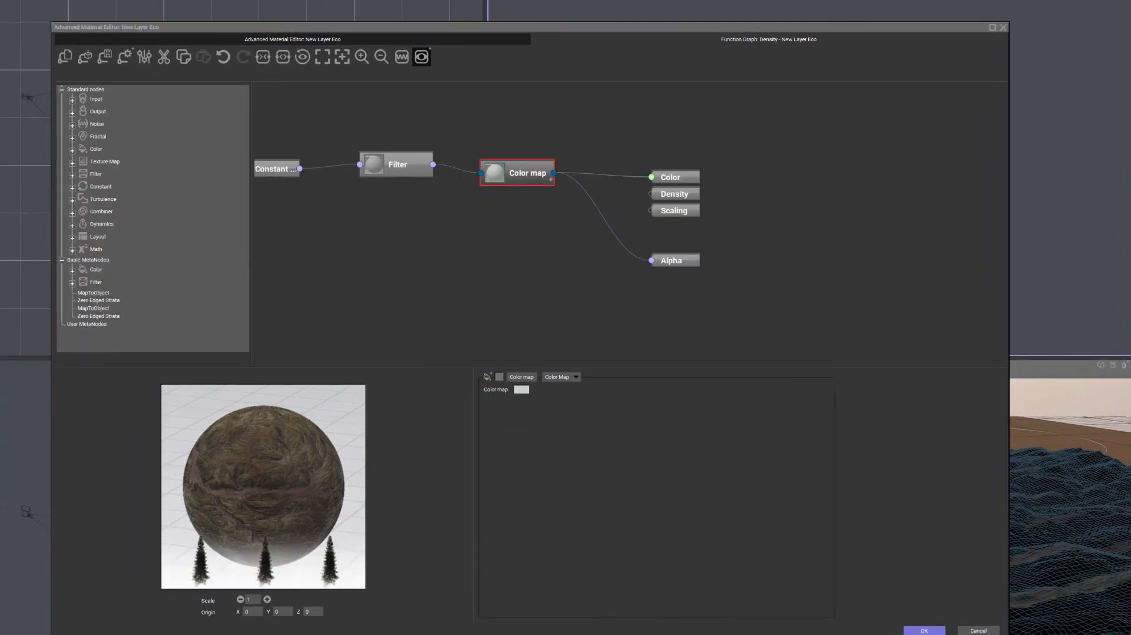
pyautogui.click(71, 163)
pyautogui.click(95, 180)
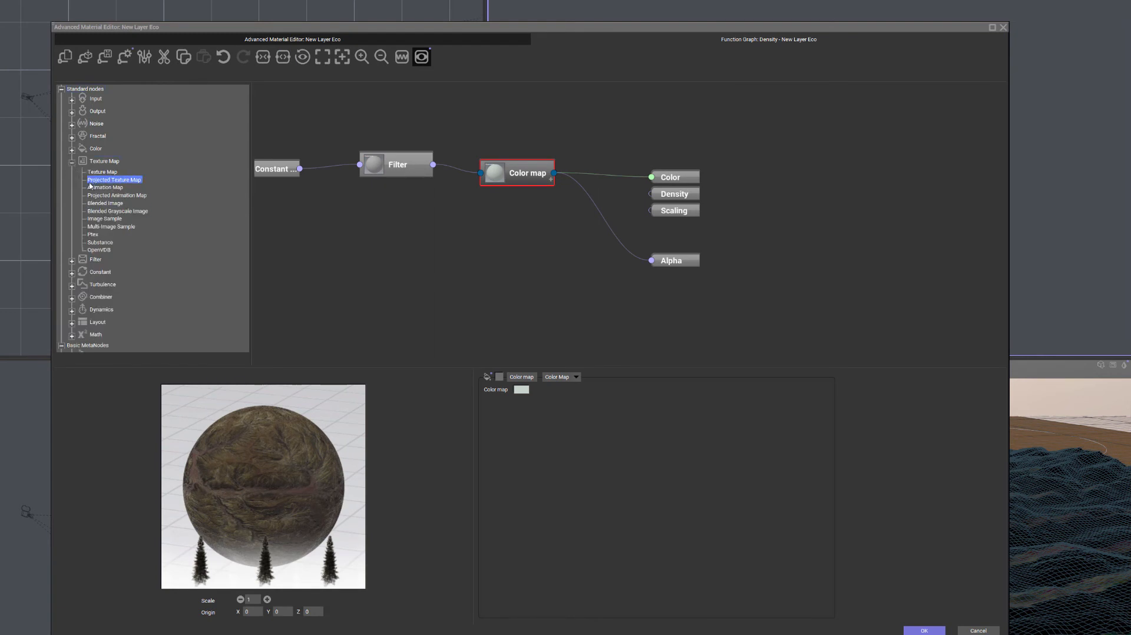
pyautogui.click(457, 256)
pyautogui.doubleClick(107, 181)
pyautogui.moveTo(694, 171); pyautogui.dragTo(506, 259)
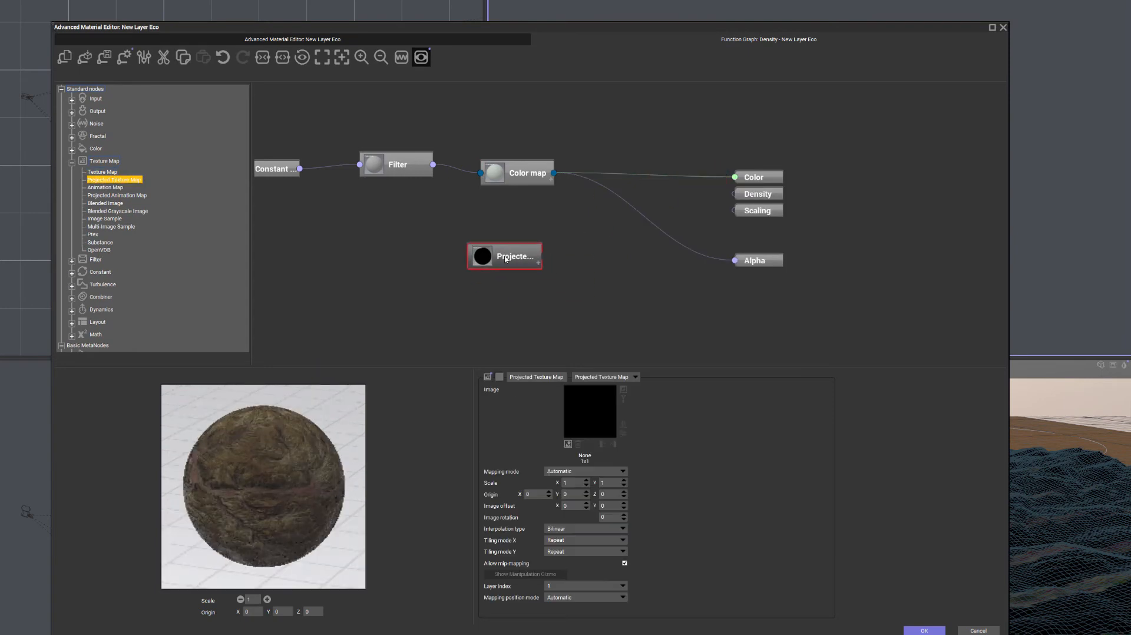
# Load flowmap.tif from the maps folder as a standard image into the Projected Texture Map node.
pyautogui.click(569, 445)
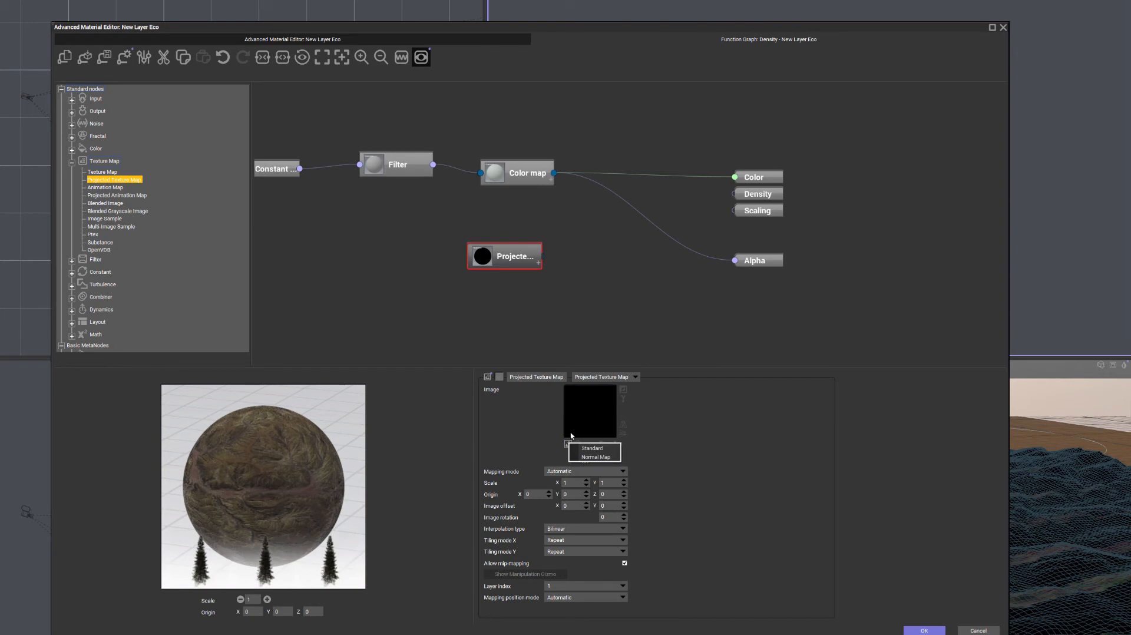
pyautogui.click(592, 448)
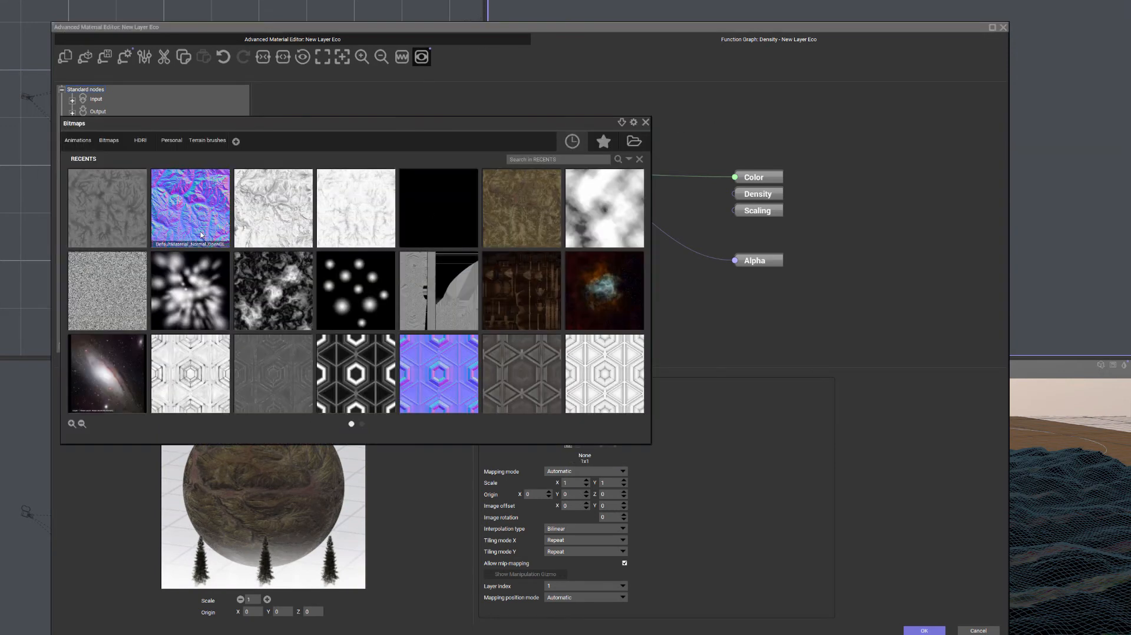
pyautogui.click(634, 142)
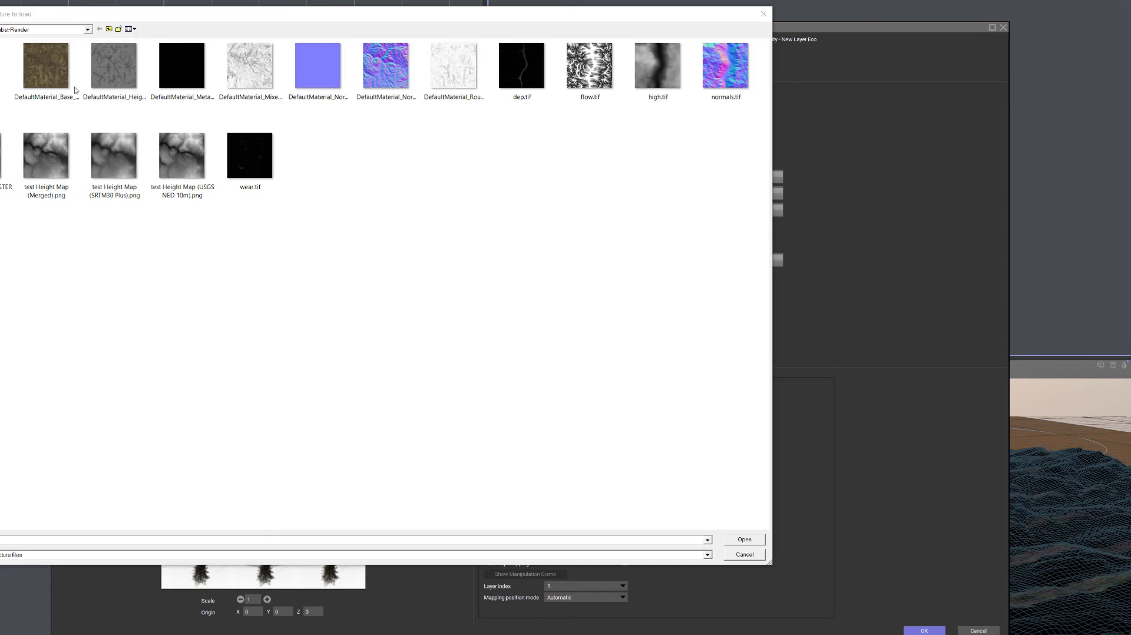
pyautogui.doubleClick(4, 71)
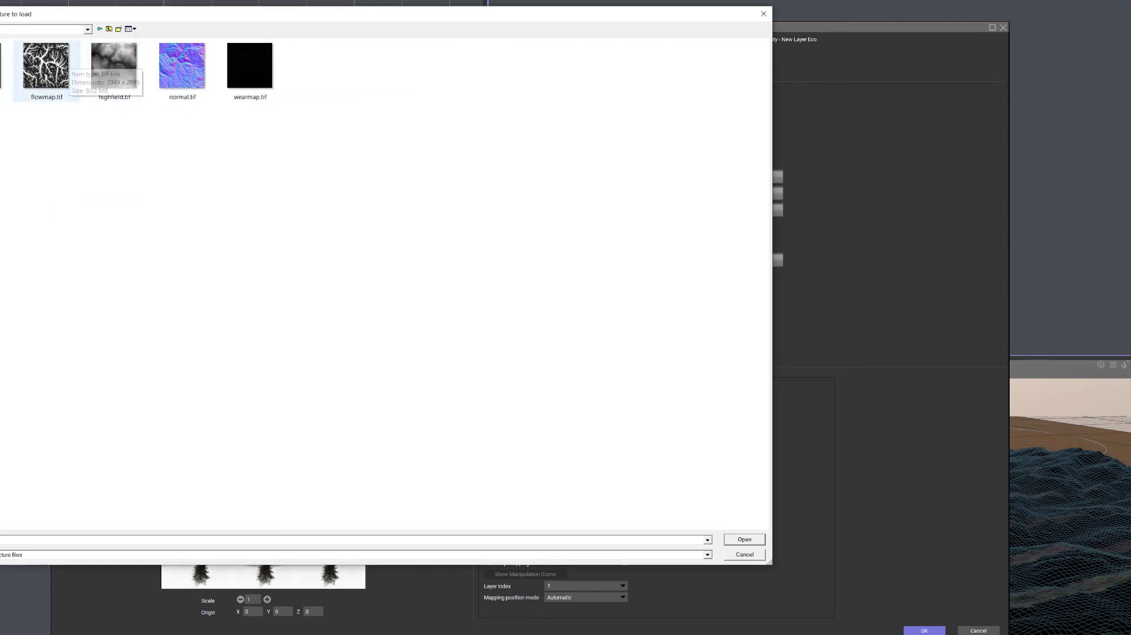
pyautogui.click(54, 60)
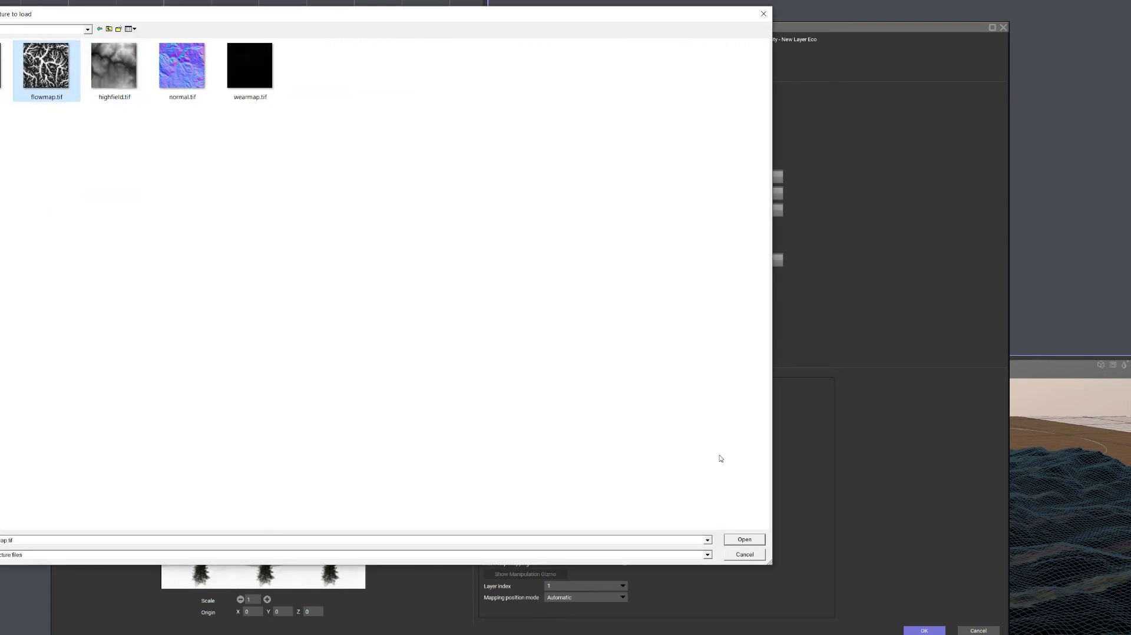
pyautogui.click(745, 539)
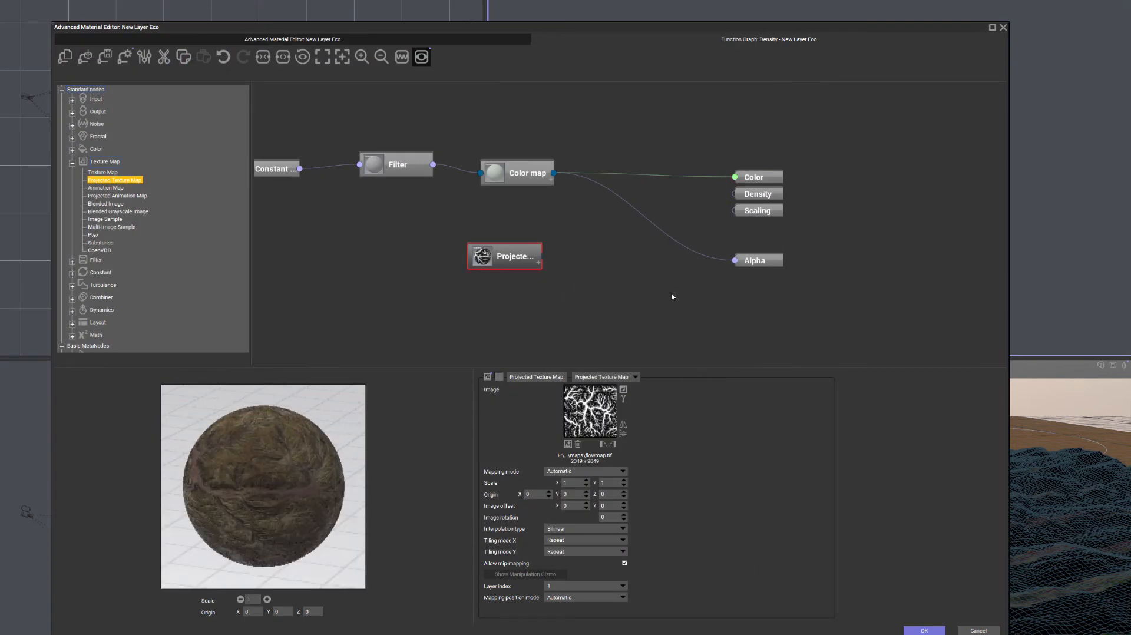
# Connect the Projected Texture Map node to the Density output and accept the function graph.
pyautogui.moveTo(366, 121); pyautogui.dragTo(404, 145, button='middle')
pyautogui.moveTo(583, 283); pyautogui.dragTo(773, 217)
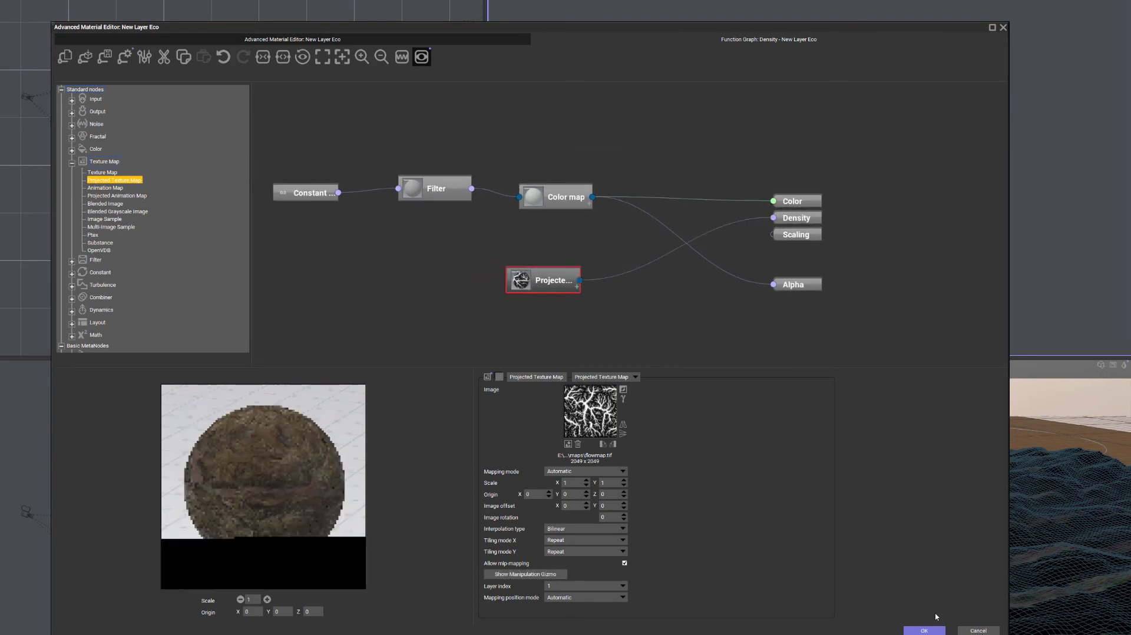
pyautogui.click(924, 630)
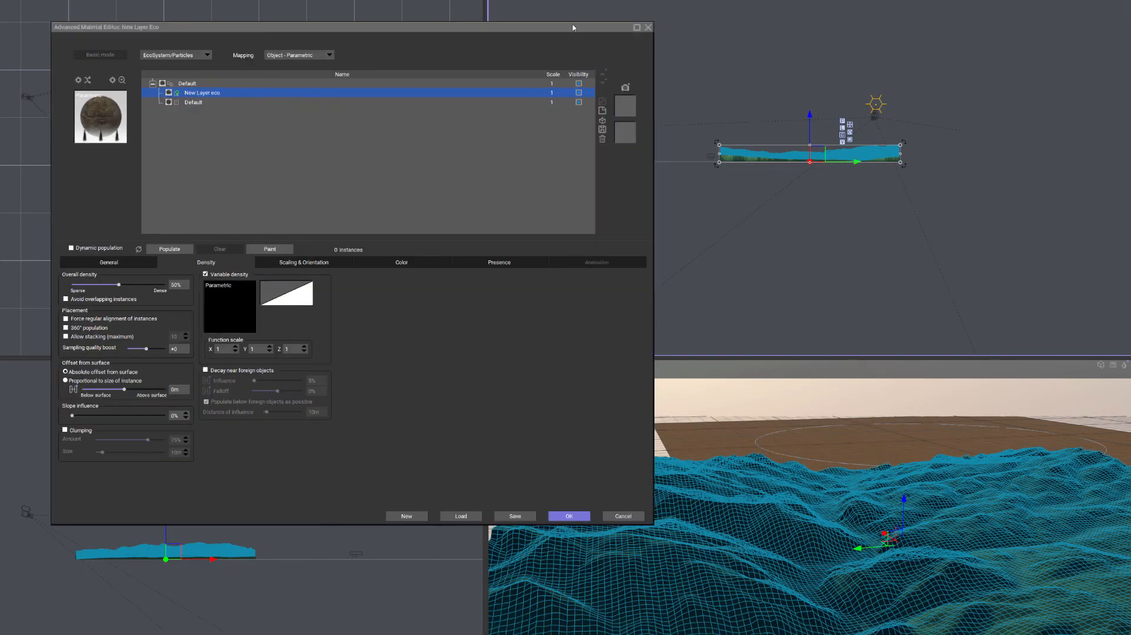
# Try to populate the EcoSystem layer statically, declining the switch to dynamic population.
pyautogui.moveTo(342, 31); pyautogui.dragTo(456, 38)
pyautogui.click(295, 258)
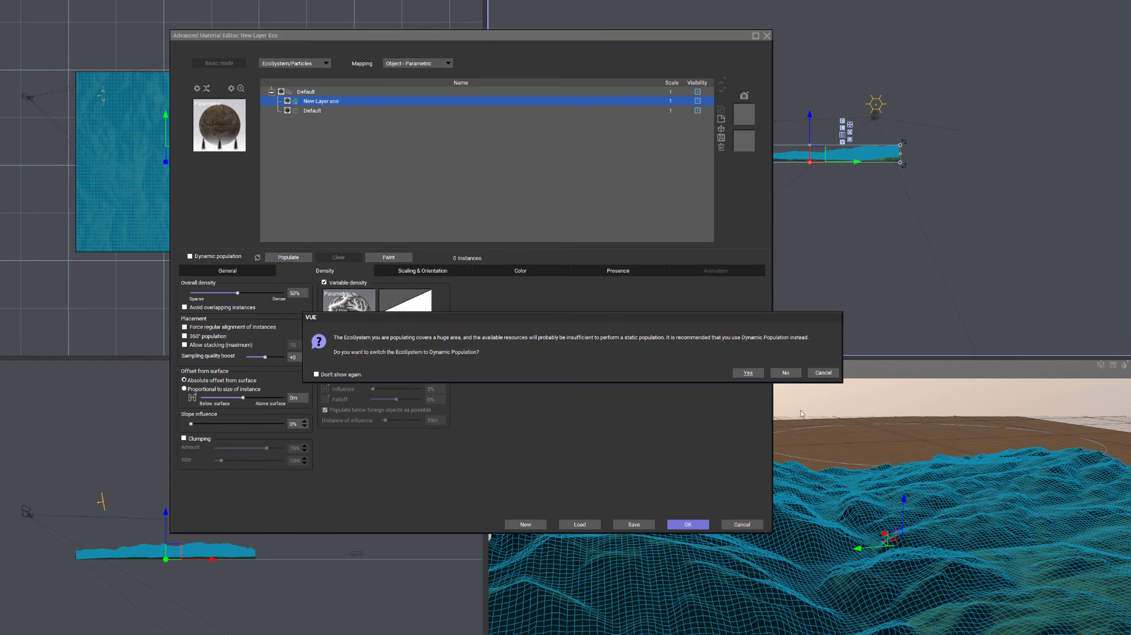
pyautogui.click(787, 374)
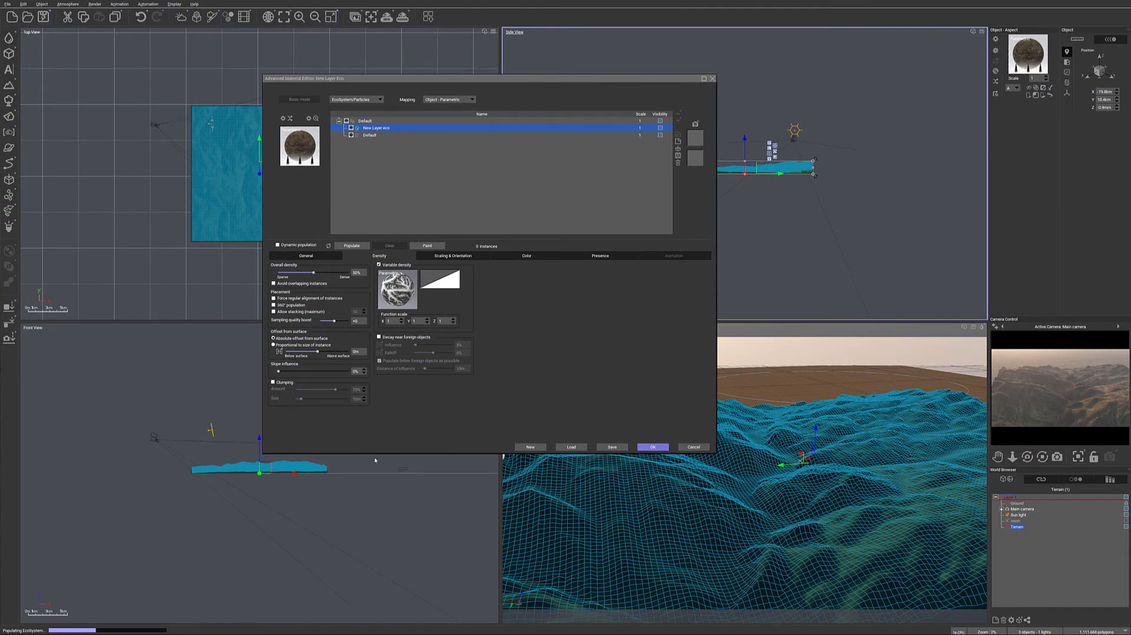
pyautogui.click(592, 331)
# Lower the layer's overall density to about 3% and populate the terrain without switching to dynamic population.
pyautogui.moveTo(319, 272); pyautogui.dragTo(288, 272)
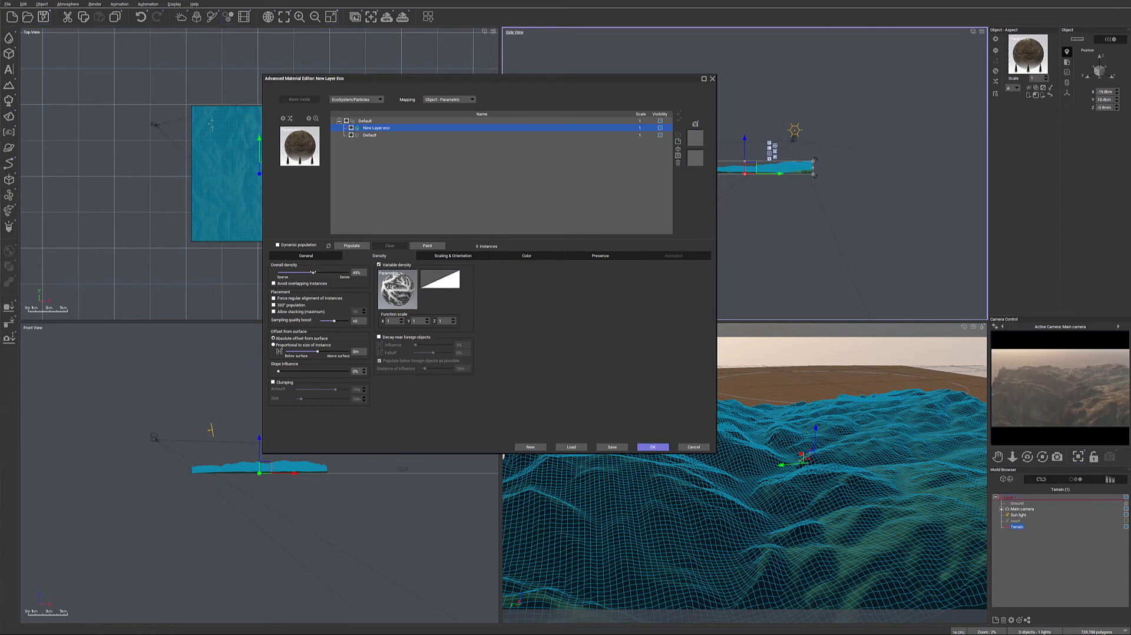
pyautogui.click(351, 245)
pyautogui.click(726, 333)
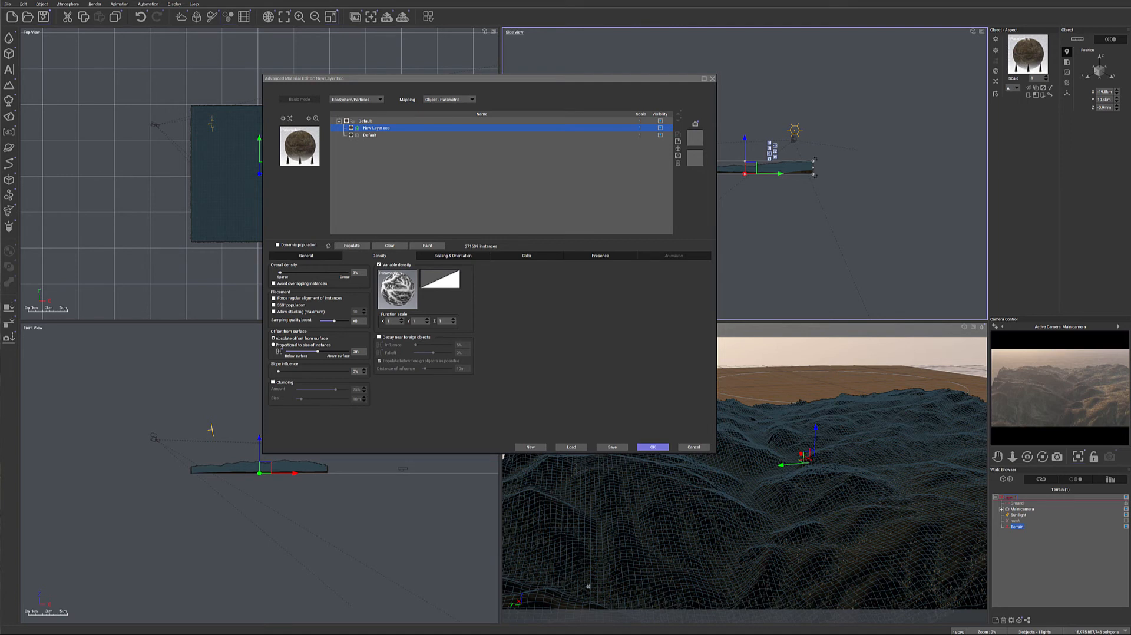
# Add a point to the layer's density filter curve and pull it down to about X 0.49, Y -0.22.
pyautogui.moveTo(658, 77); pyautogui.dragTo(483, 26)
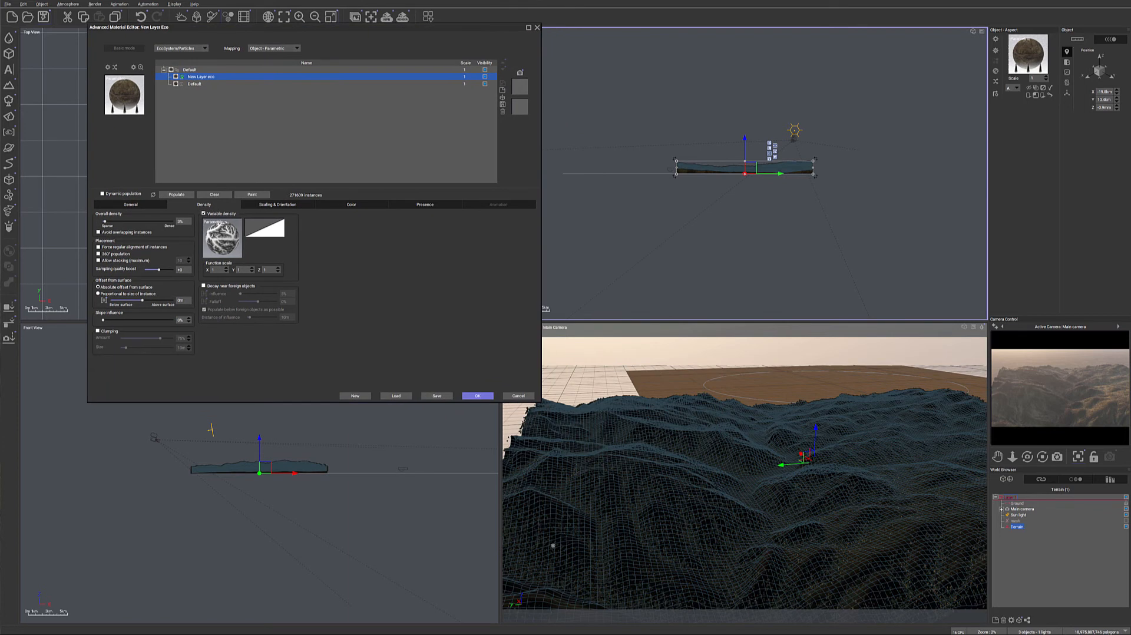
pyautogui.moveTo(418, 33); pyautogui.dragTo(518, 56)
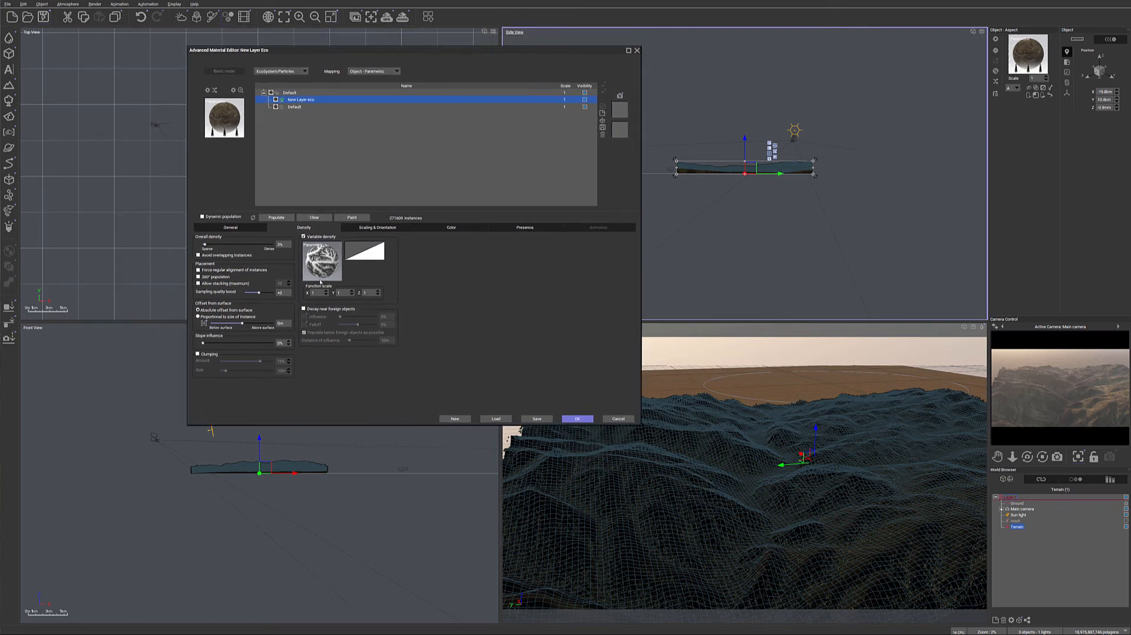
pyautogui.rightClick(364, 250)
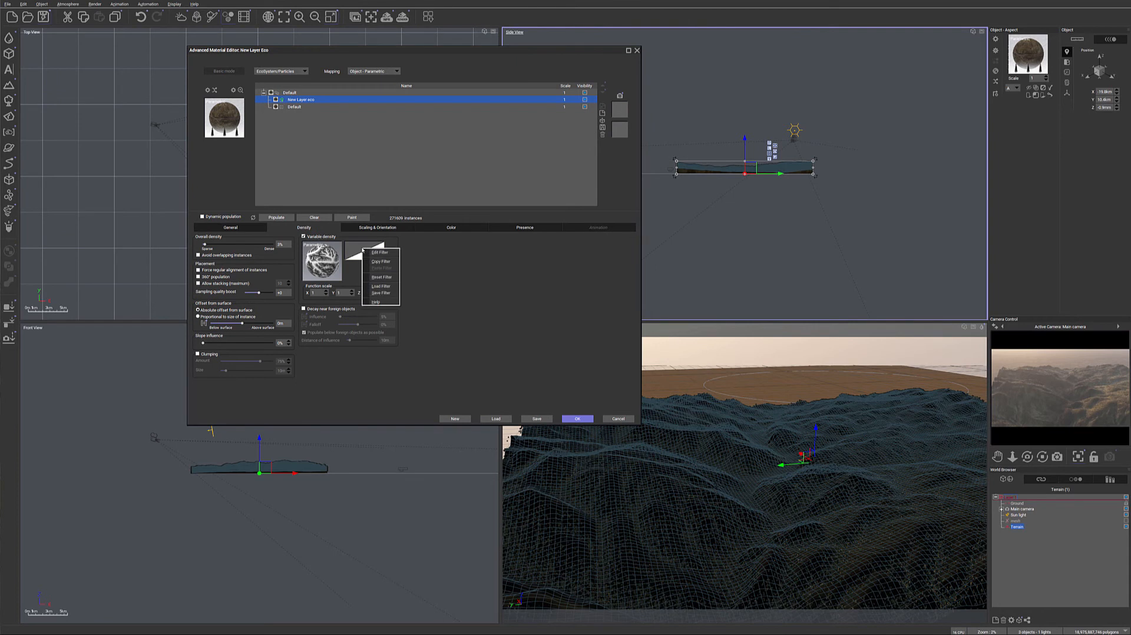
pyautogui.click(378, 252)
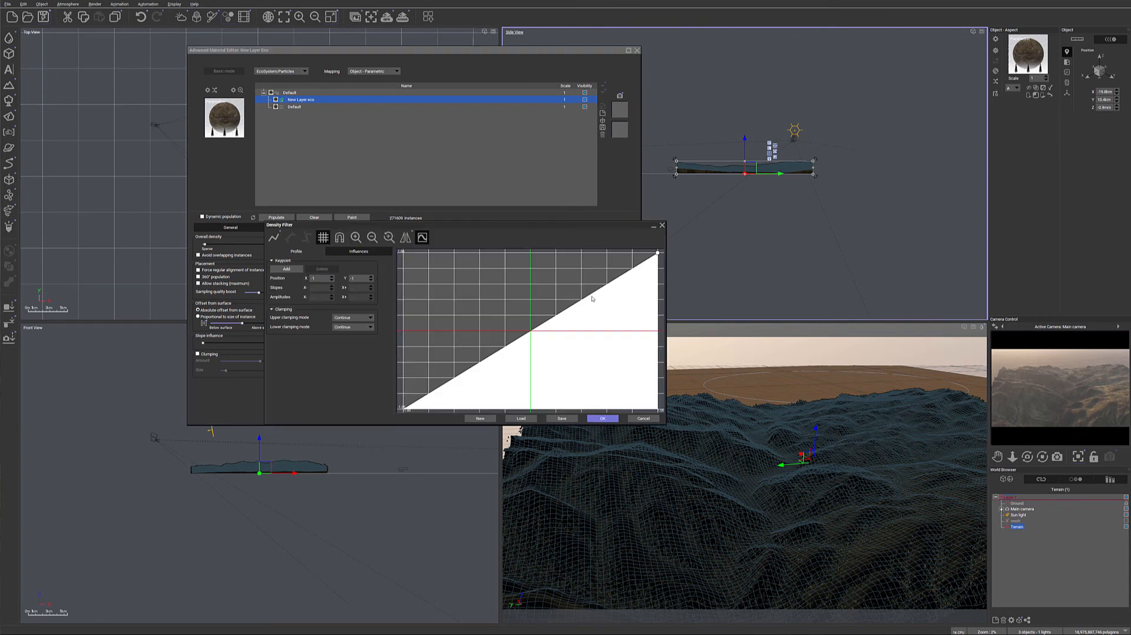
pyautogui.click(591, 297)
pyautogui.moveTo(592, 298); pyautogui.dragTo(594, 348)
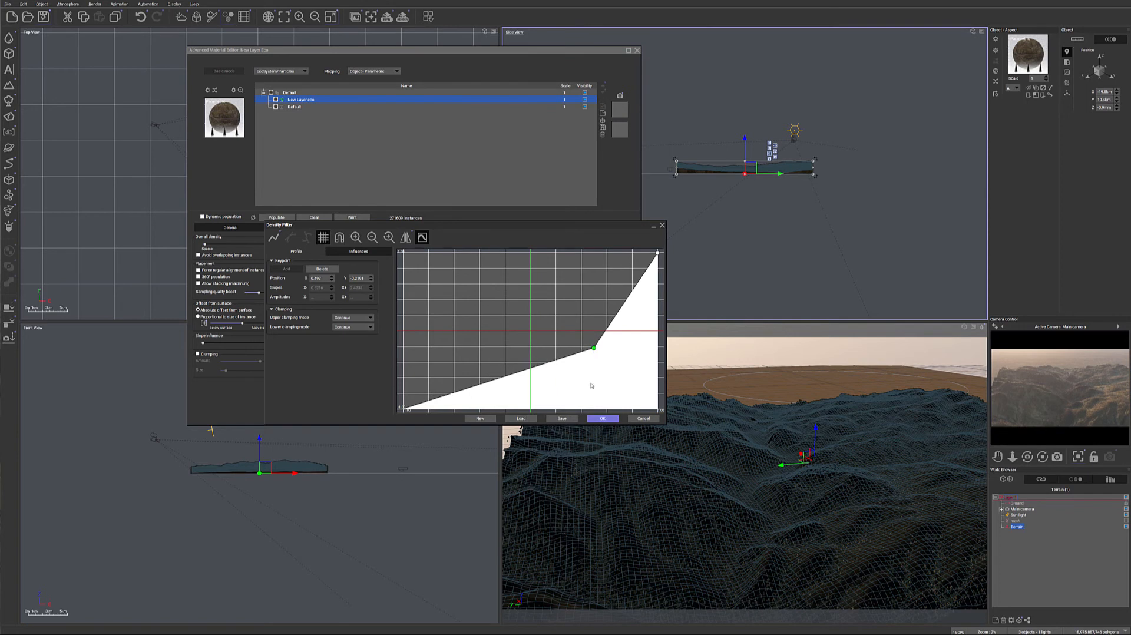
pyautogui.click(602, 419)
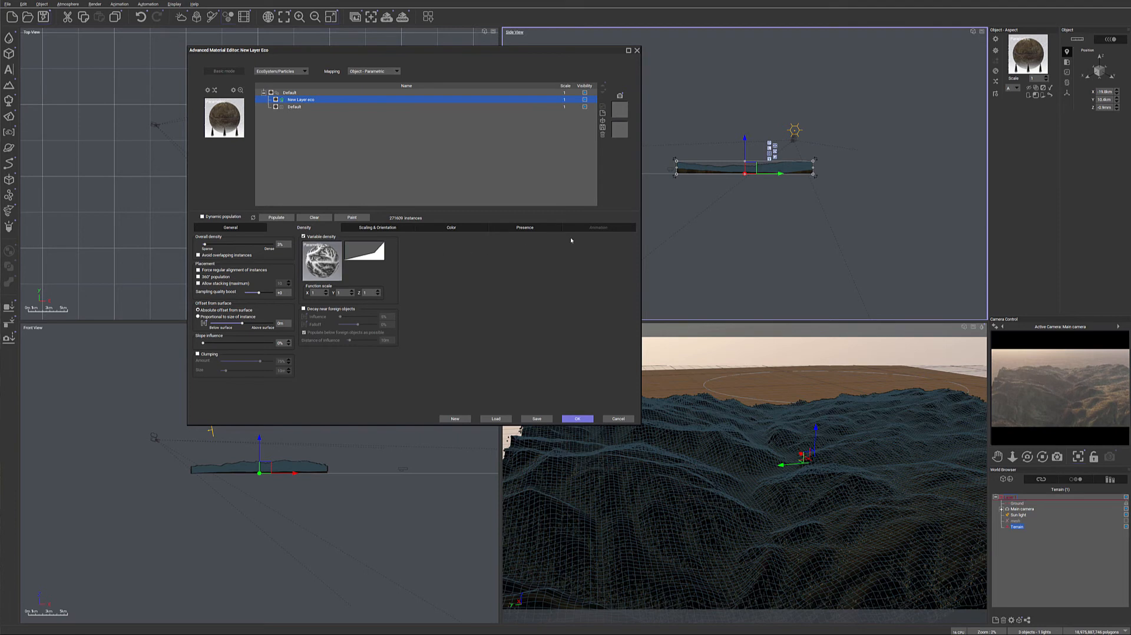
# Limit the layer's altitude range to an upper value of about 0.46 with 22% top fuzziness, highlighting the layer in an enlarged camera preview.
pyautogui.click(525, 227)
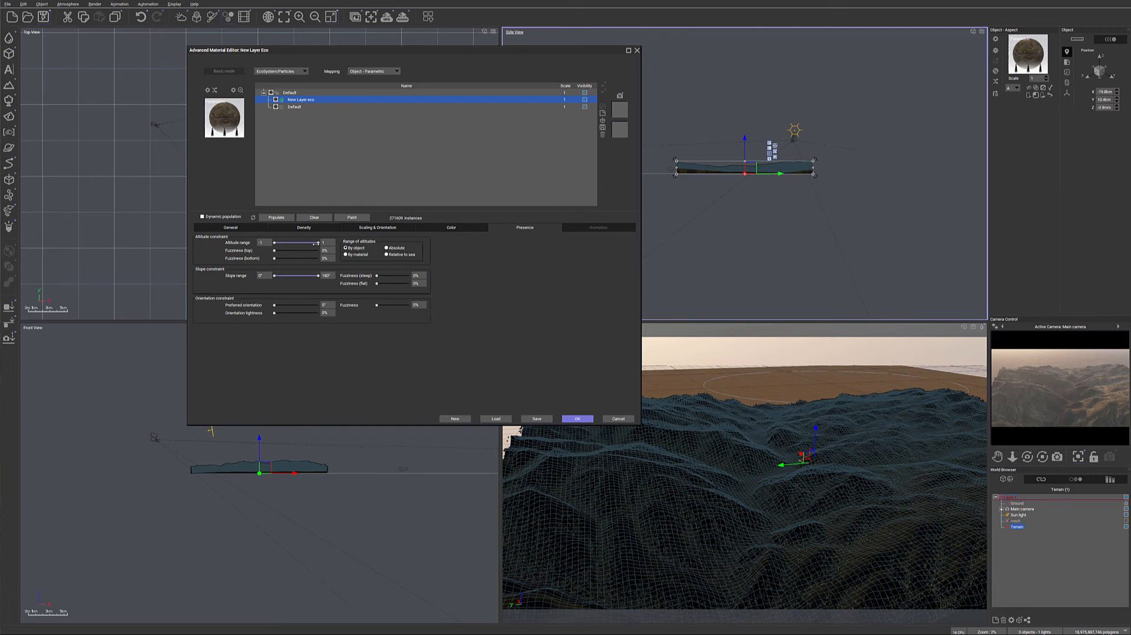
pyautogui.moveTo(318, 242); pyautogui.dragTo(284, 251)
pyautogui.click(586, 100)
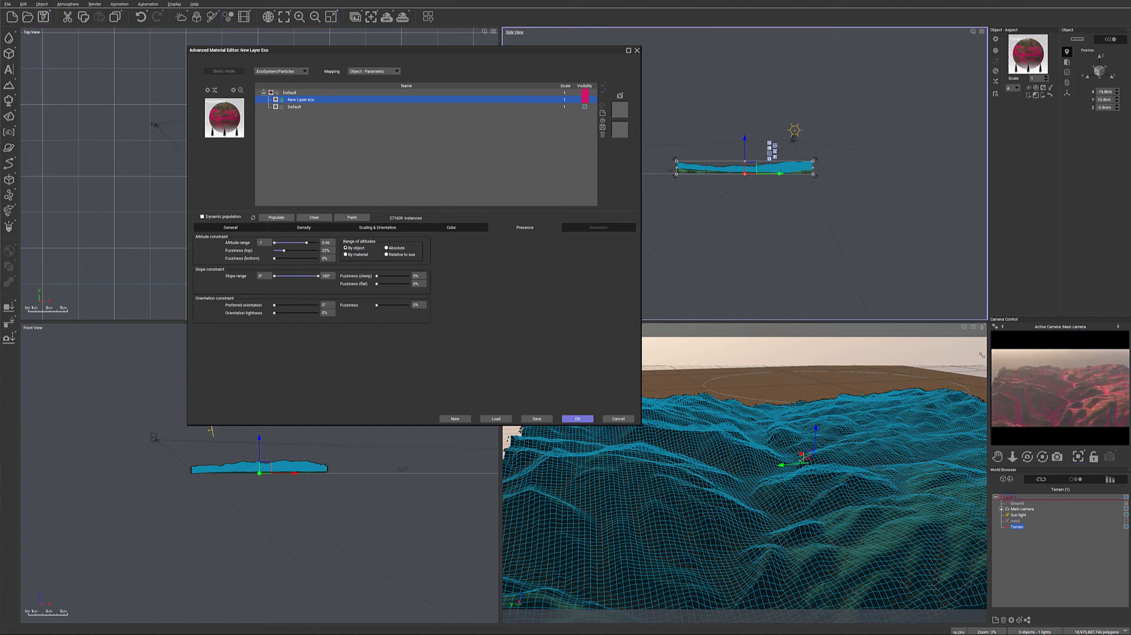
pyautogui.moveTo(989, 351); pyautogui.dragTo(871, 349)
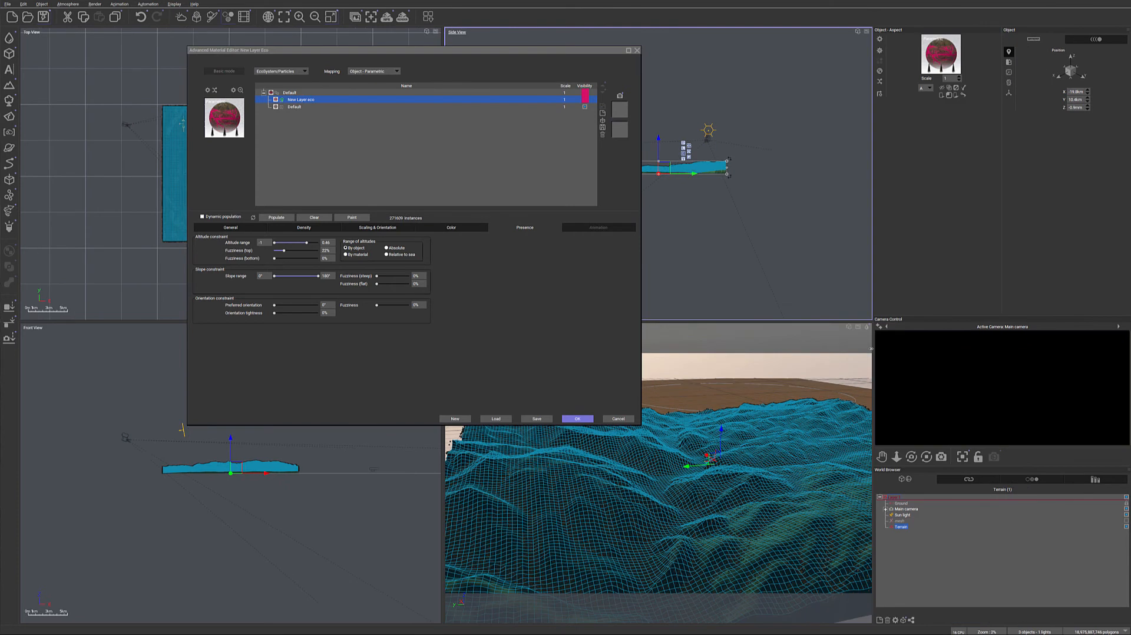
pyautogui.moveTo(1009, 323); pyautogui.dragTo(1009, 259)
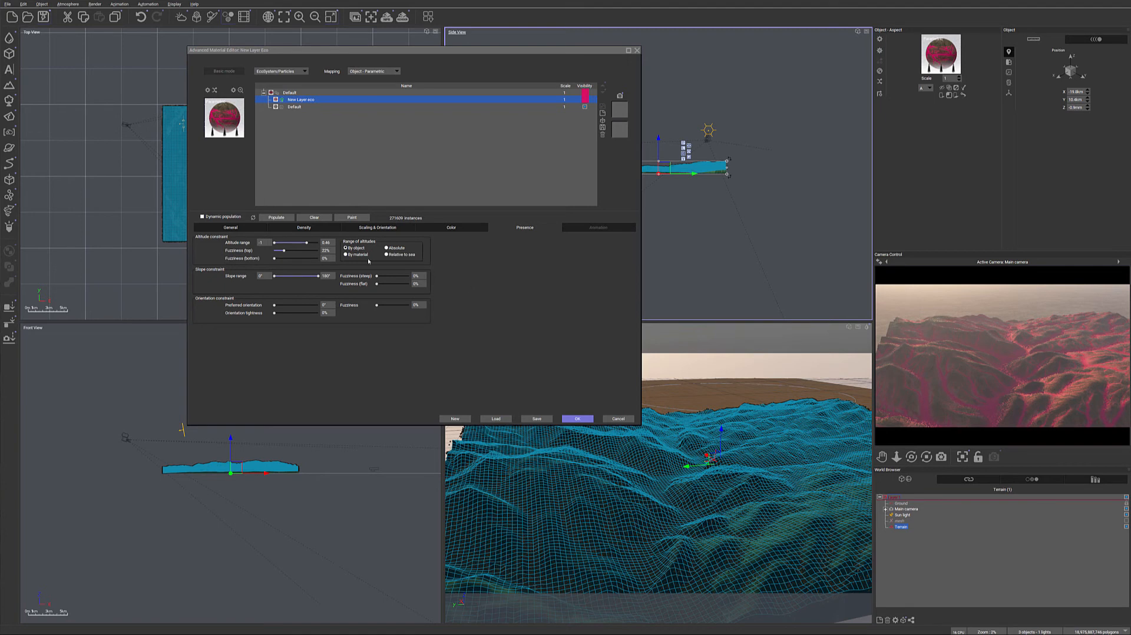
# Refresh the layer highlight while testing a lower altitude limit, settling the range's upper value at about 0.46 with a softened top edge.
pyautogui.moveTo(310, 242); pyautogui.dragTo(291, 242)
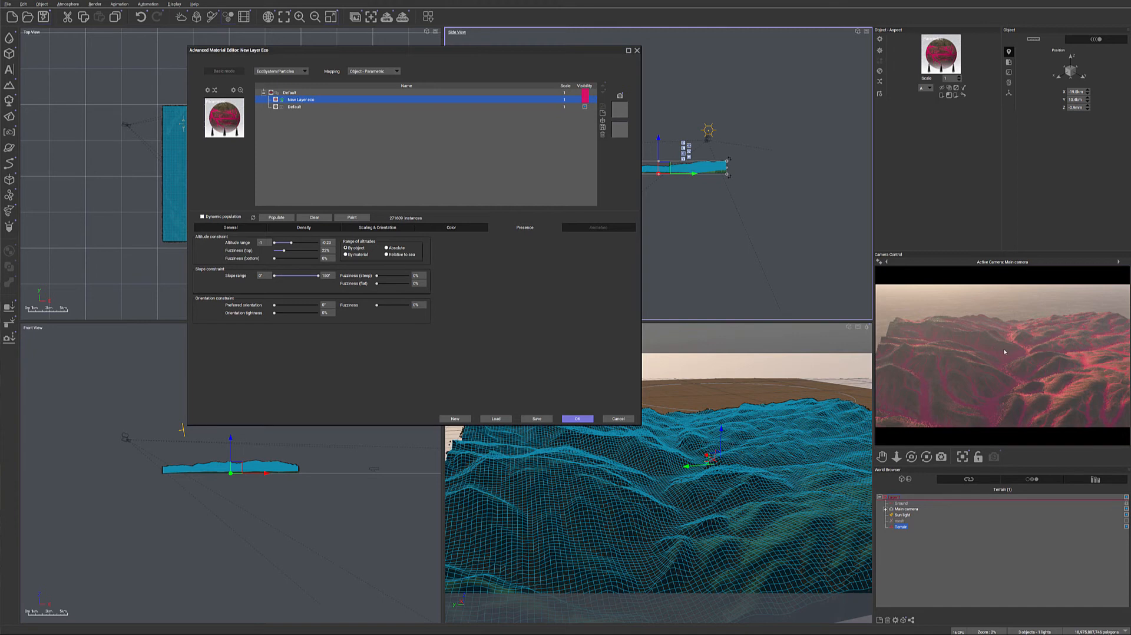
pyautogui.moveTo(547, 285); pyautogui.dragTo(543, 285)
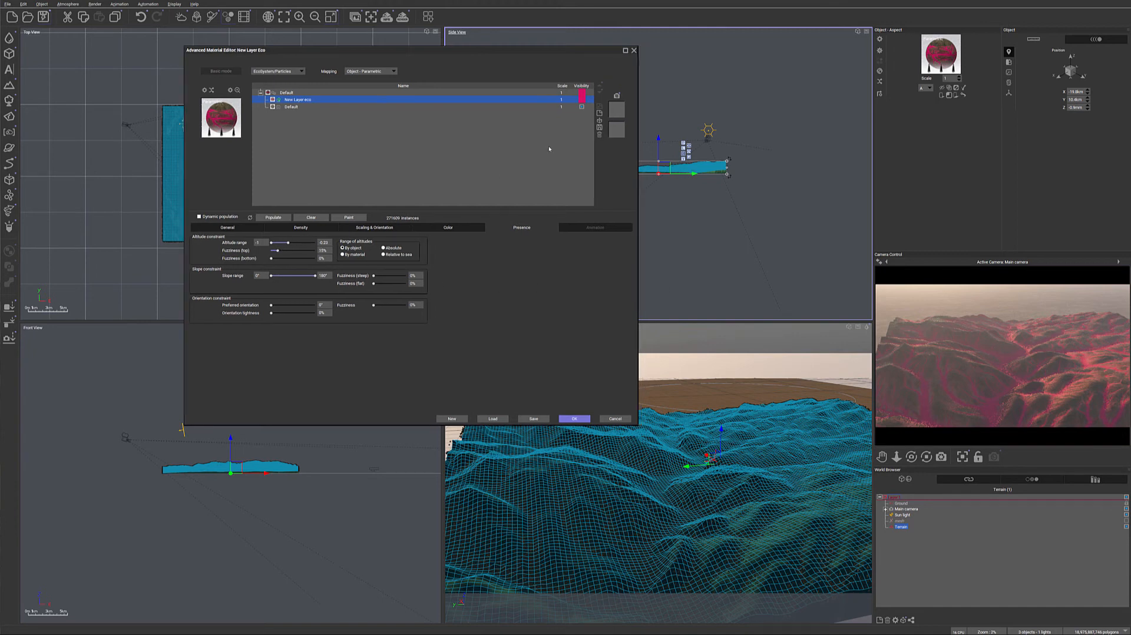
pyautogui.click(580, 99)
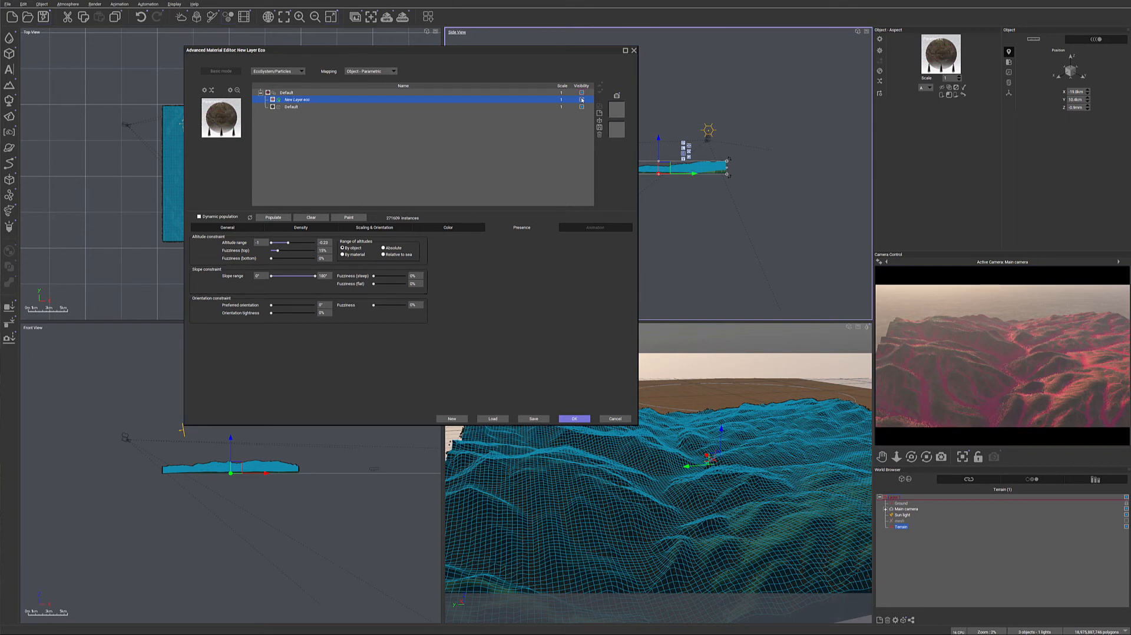
pyautogui.click(582, 99)
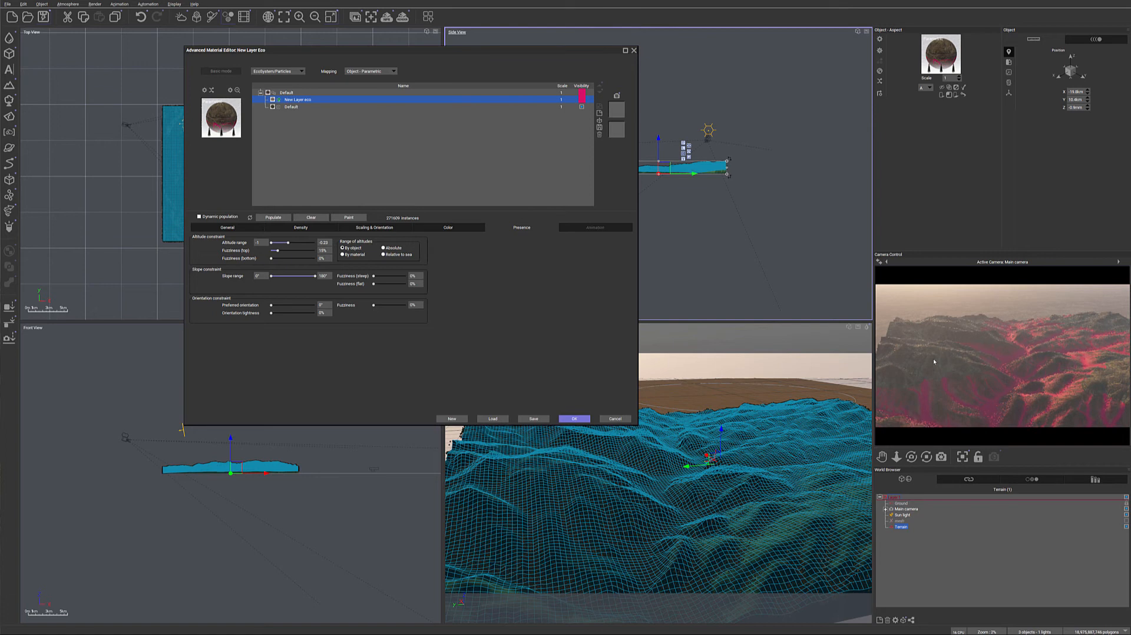
pyautogui.moveTo(293, 243); pyautogui.dragTo(307, 242)
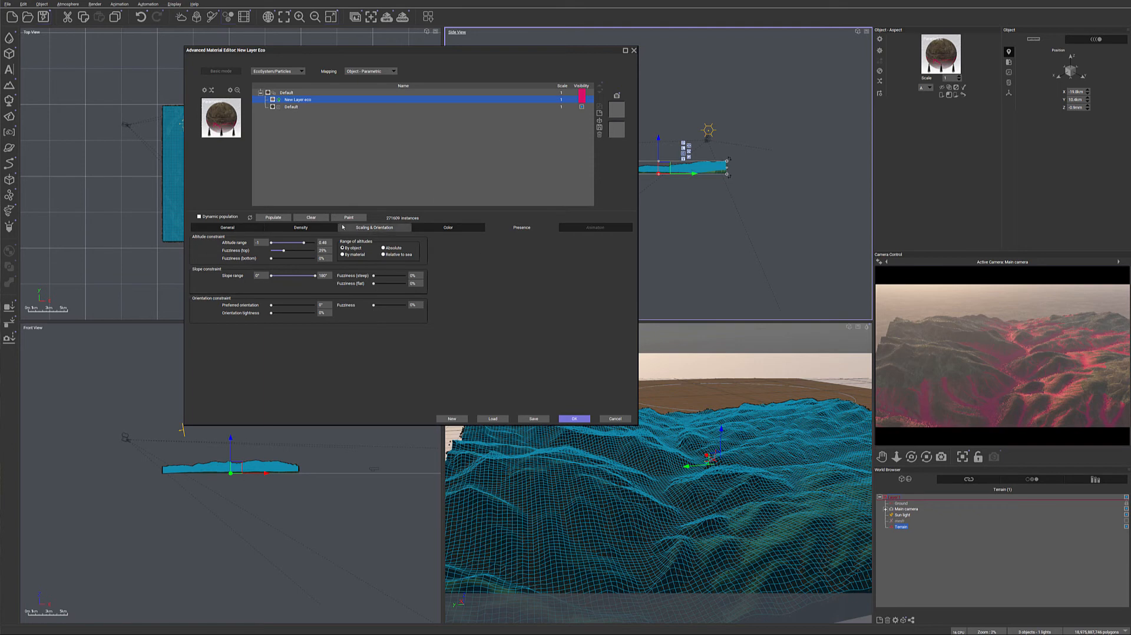
# Steepen the density filter curve by moving its middle point to about X 0.73, Y -0.56.
pyautogui.click(300, 227)
pyautogui.rightClick(362, 250)
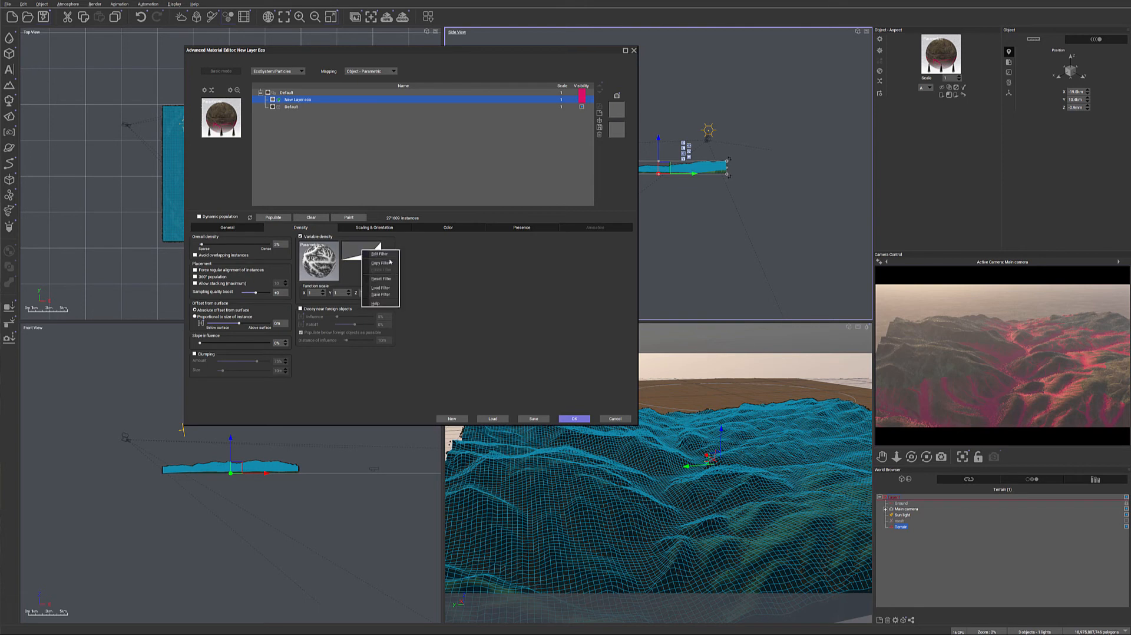
pyautogui.click(381, 254)
pyautogui.moveTo(595, 349); pyautogui.dragTo(626, 378)
pyautogui.click(601, 363)
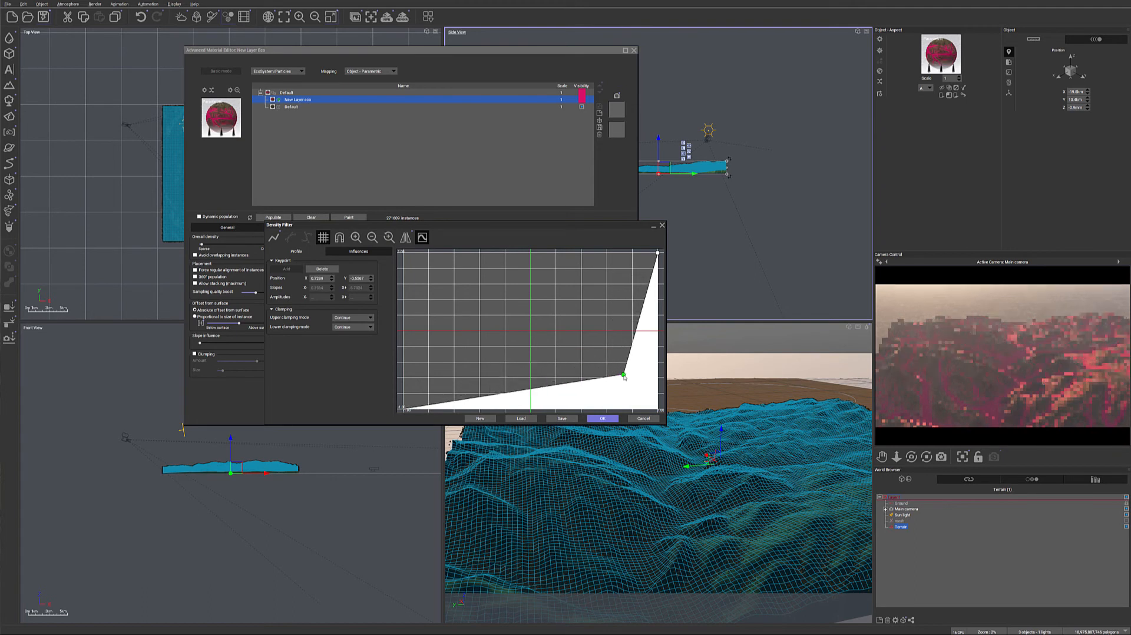
pyautogui.click(602, 419)
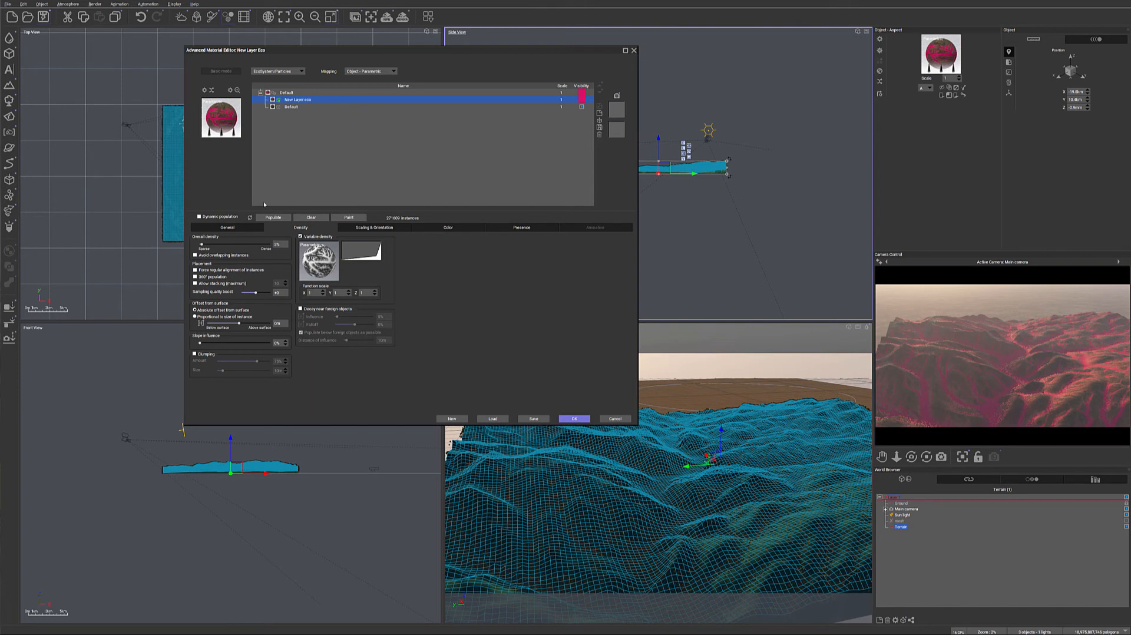
# Turn off the layer highlight, raise the overall density slightly, and enable clumping with a slightly reduced amount.
pyautogui.click(581, 100)
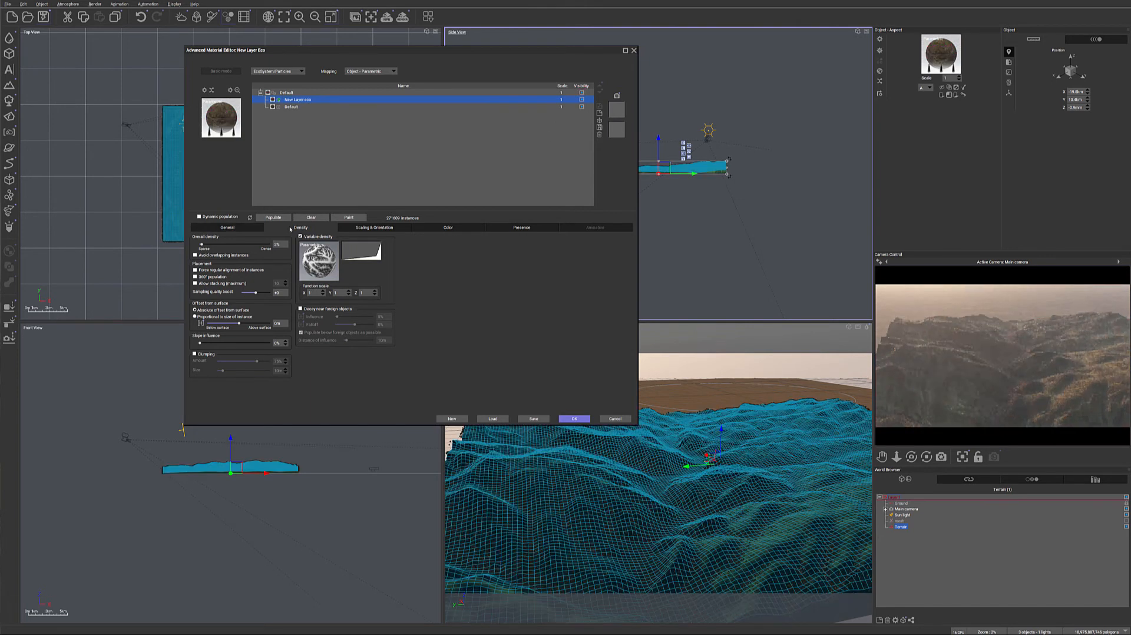
pyautogui.moveTo(201, 244); pyautogui.dragTo(215, 244)
pyautogui.click(195, 354)
pyautogui.moveTo(264, 361); pyautogui.dragTo(259, 361)
# Enable leaning out at low density at about 60% and shrinking at low densities for the instances.
pyautogui.click(374, 228)
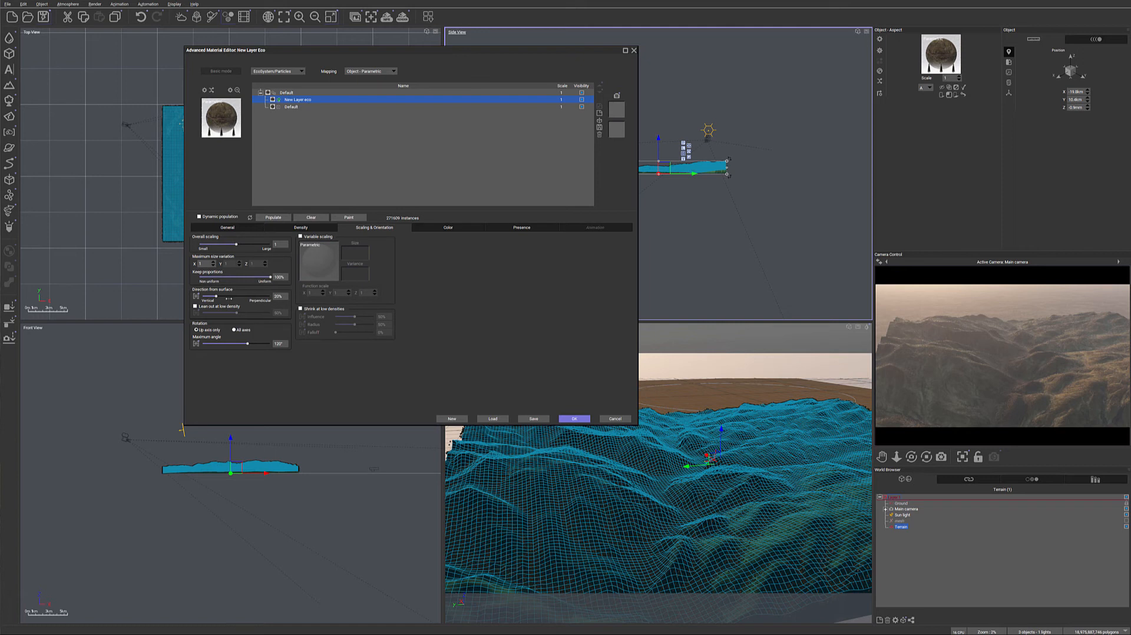
pyautogui.click(197, 307)
pyautogui.click(311, 310)
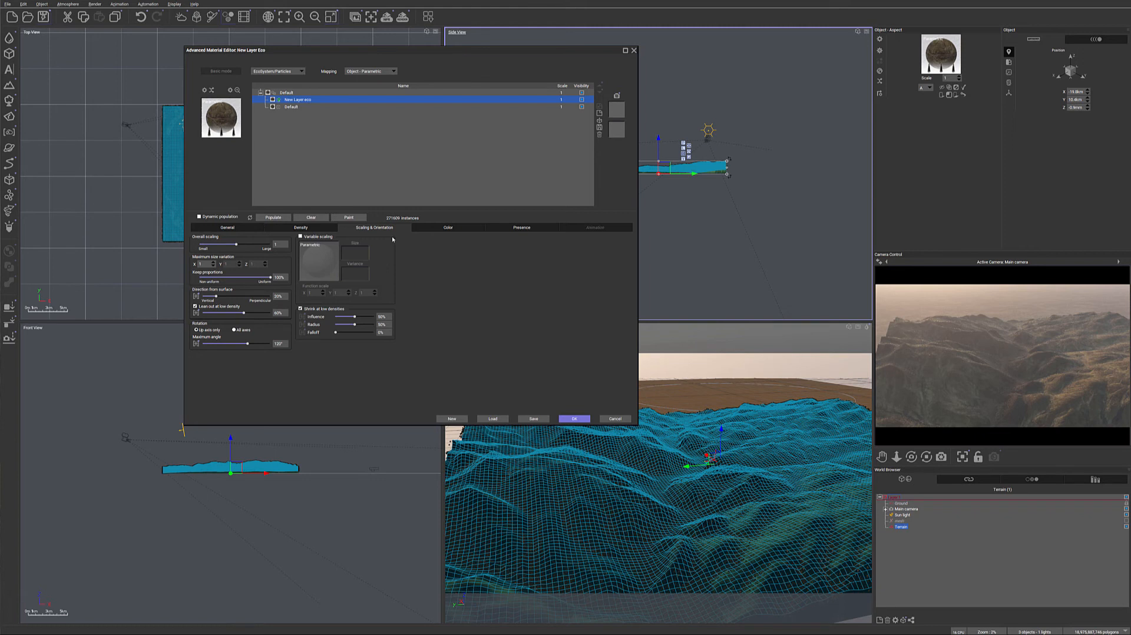
# Enable color at low densities and darken the decay color to an olive yellow.
pyautogui.click(451, 227)
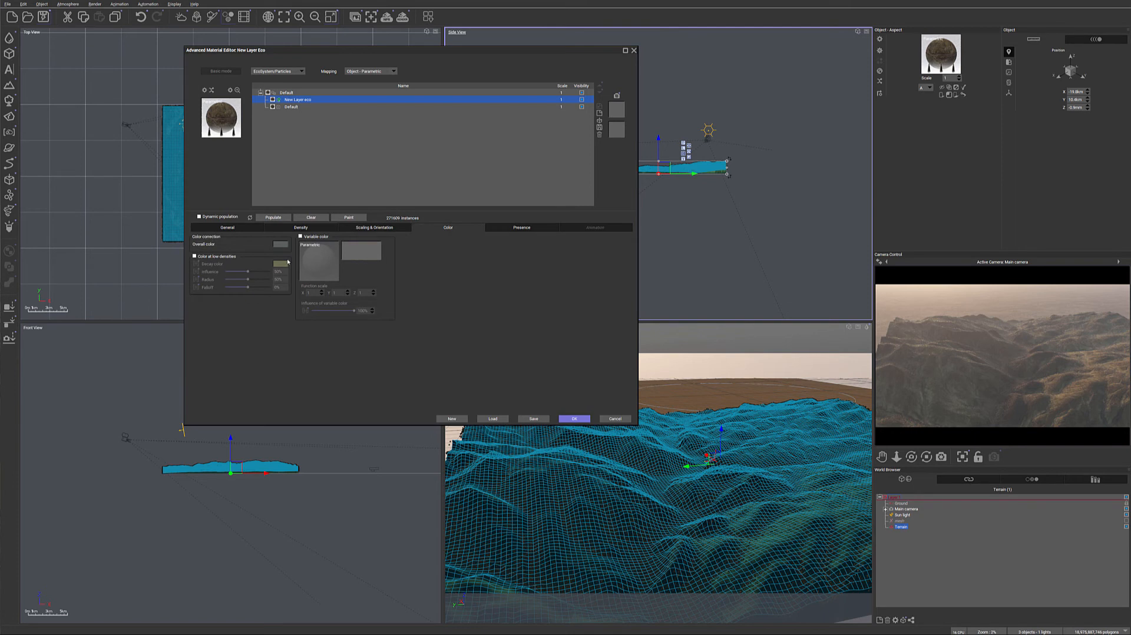
pyautogui.click(216, 256)
pyautogui.click(281, 264)
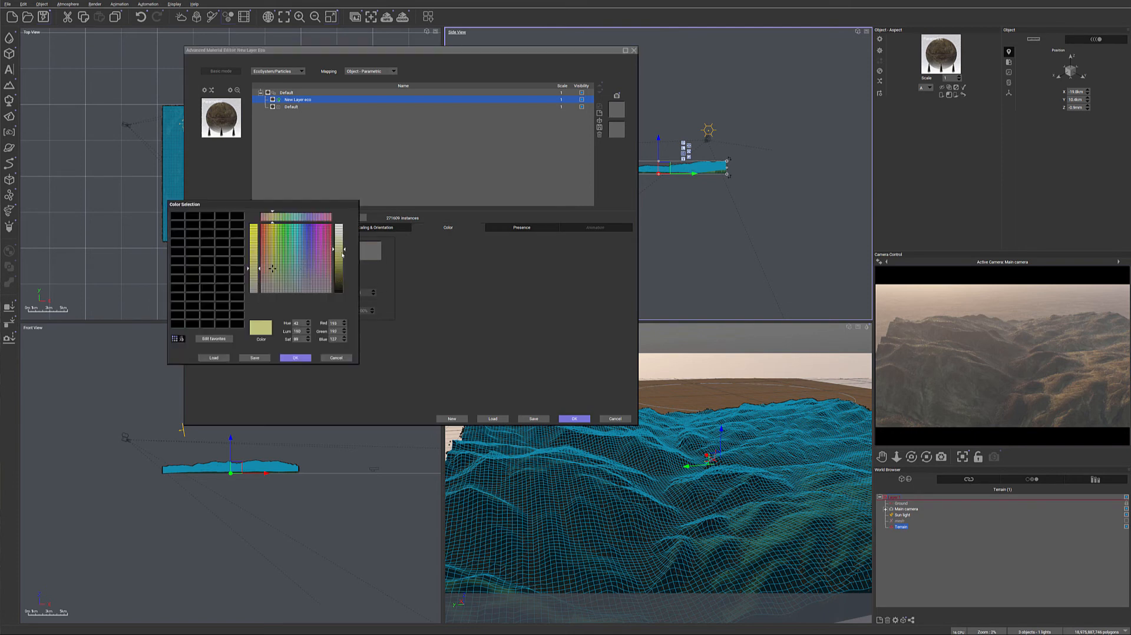
pyautogui.moveTo(343, 251); pyautogui.dragTo(338, 265)
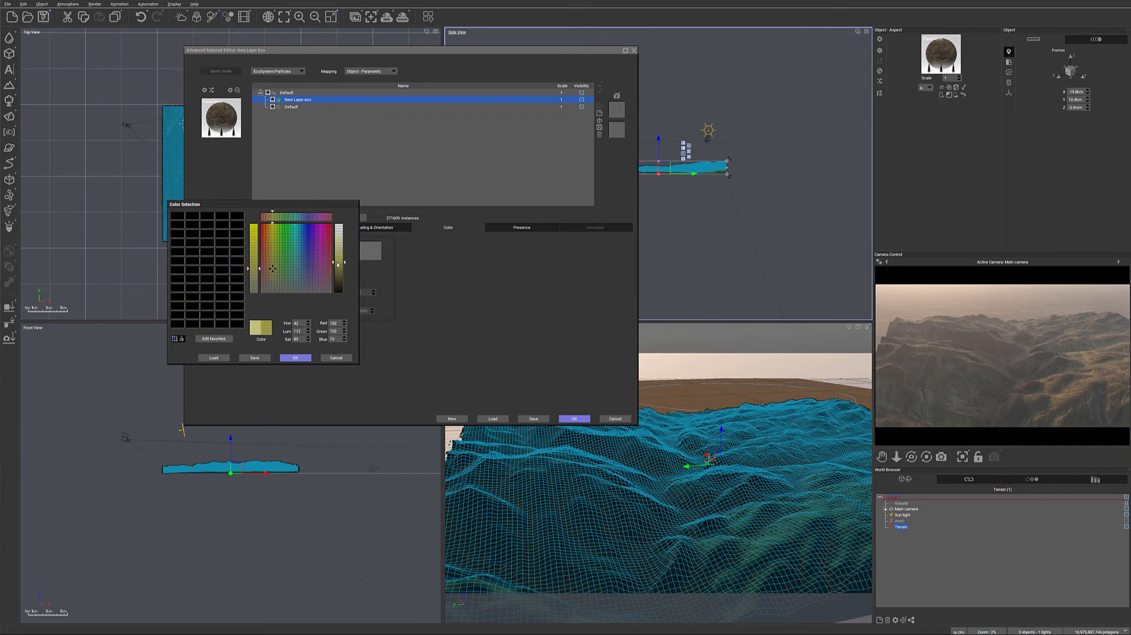
pyautogui.click(295, 358)
# Repopulate the EcoSystem without switching to dynamic population and accept the material.
pyautogui.click(273, 217)
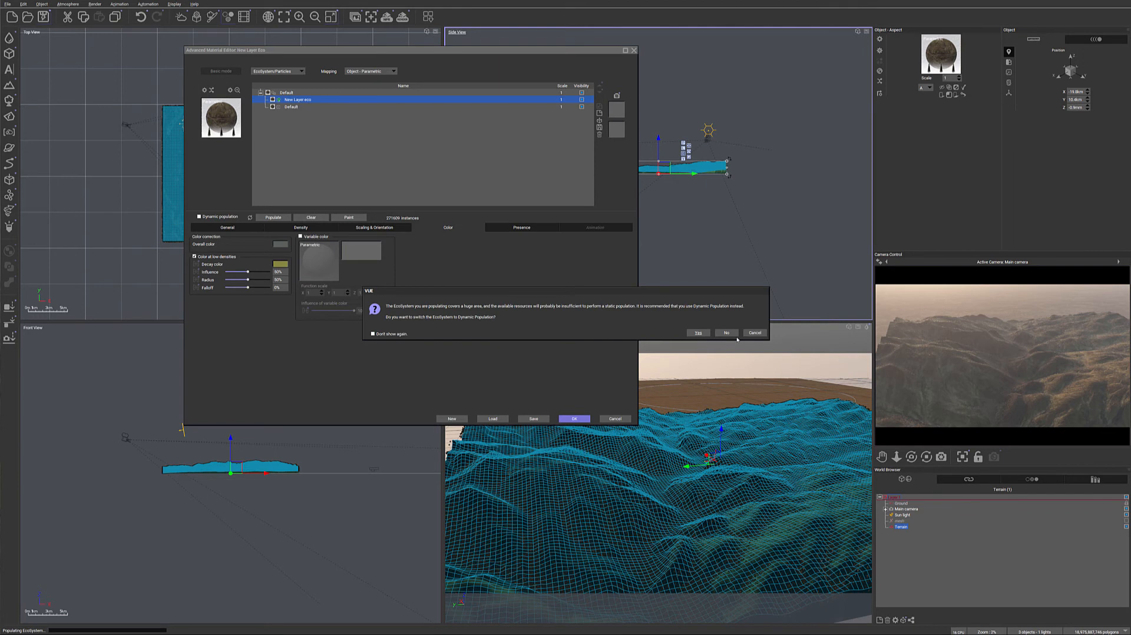
pyautogui.click(727, 332)
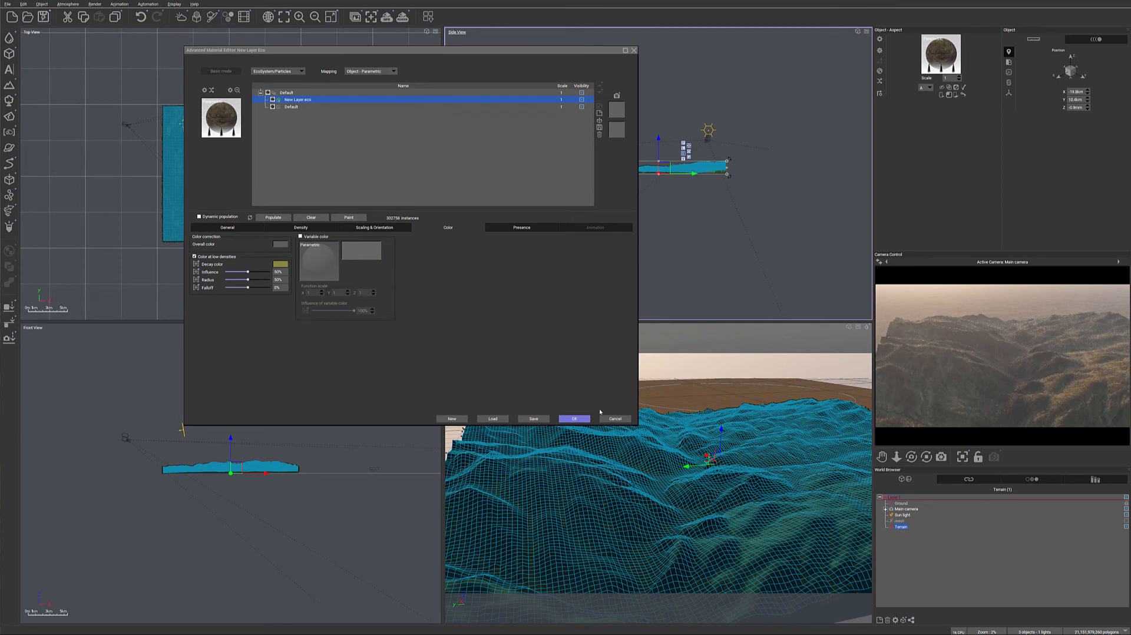
pyautogui.click(574, 418)
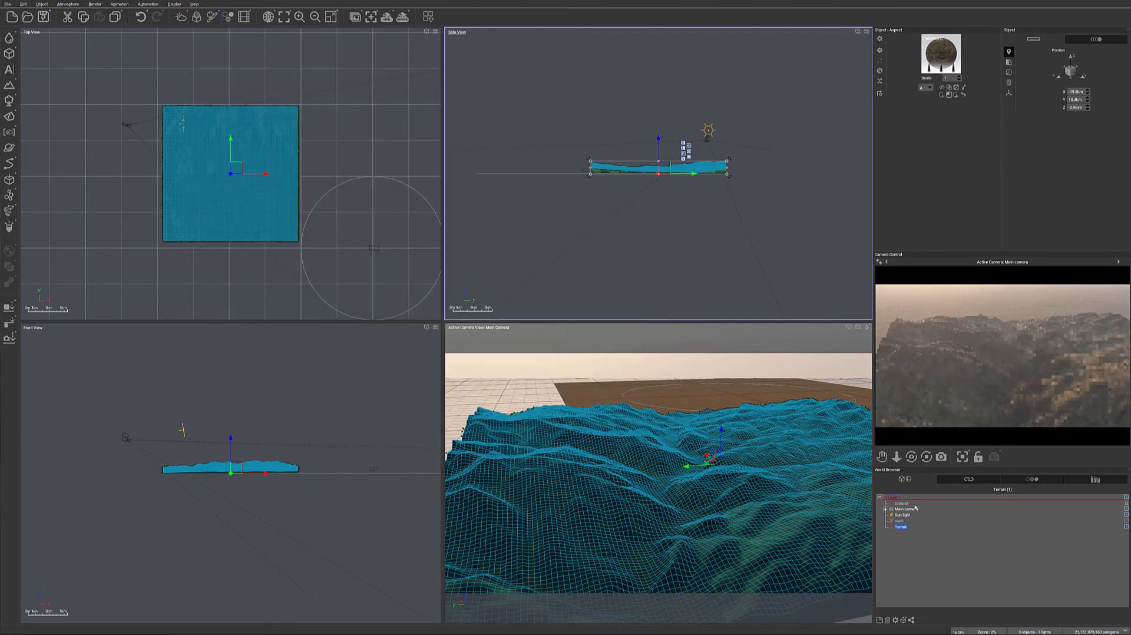
# Lower the main camera and move it in toward the terrain's nearest edge.
pyautogui.click(907, 508)
pyautogui.moveTo(380, 162); pyautogui.dragTo(396, 82, button='right')
pyautogui.scroll(3, 336, 125)
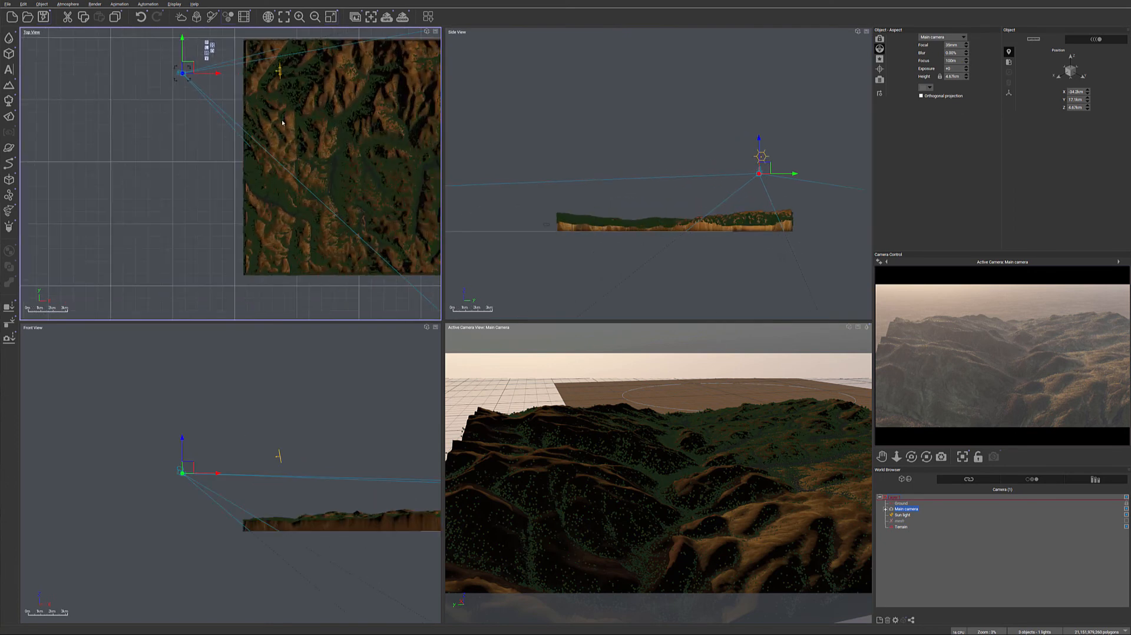
pyautogui.scroll(-2, 330, 122)
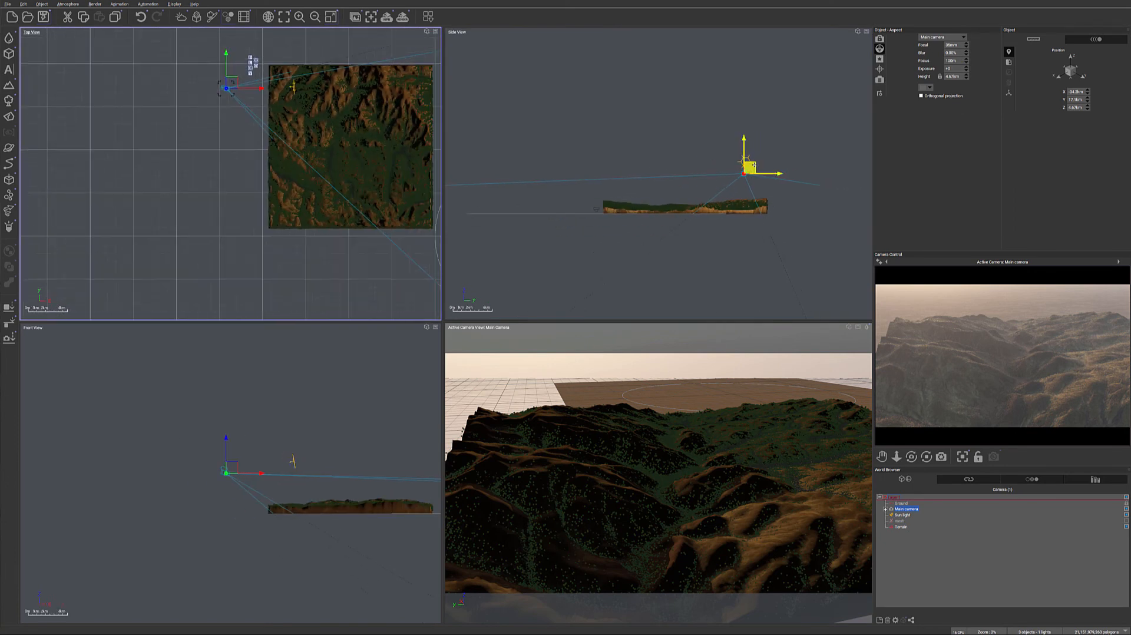
pyautogui.moveTo(748, 139); pyautogui.dragTo(747, 160)
pyautogui.moveTo(226, 88); pyautogui.dragTo(269, 101)
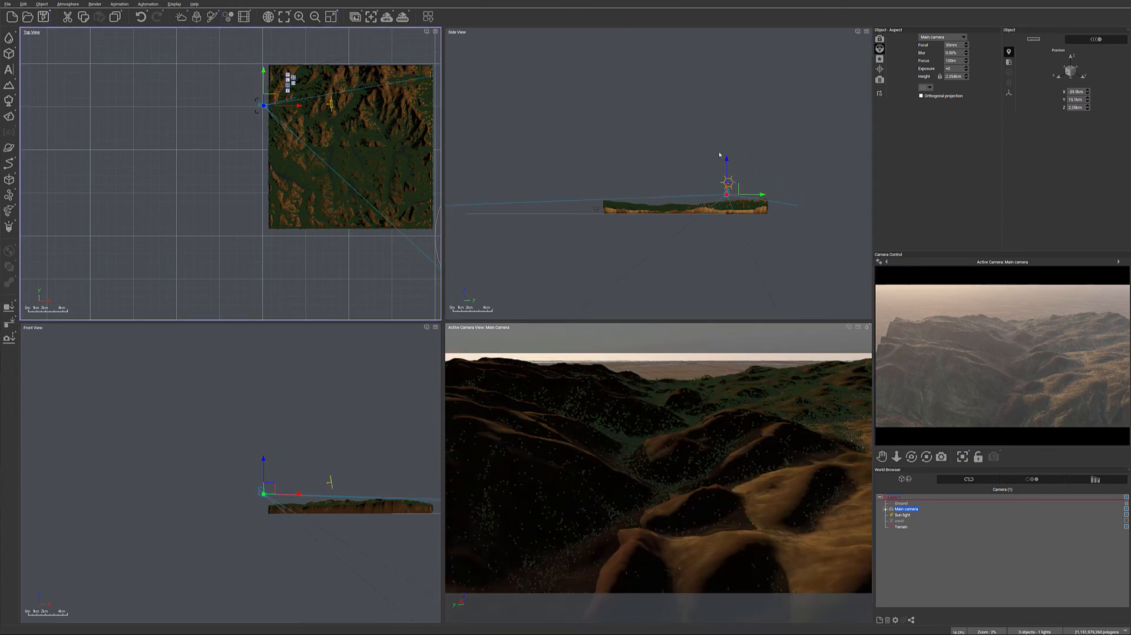
# Drop the main camera further, down to about the height of the hilltops.
pyautogui.scroll(3, 763, 181)
pyautogui.scroll(3, 763, 181)
pyautogui.moveTo(649, 207); pyautogui.dragTo(674, 155, button='right')
pyautogui.moveTo(603, 205); pyautogui.dragTo(602, 193, button='right')
pyautogui.moveTo(602, 193); pyautogui.dragTo(596, 233)
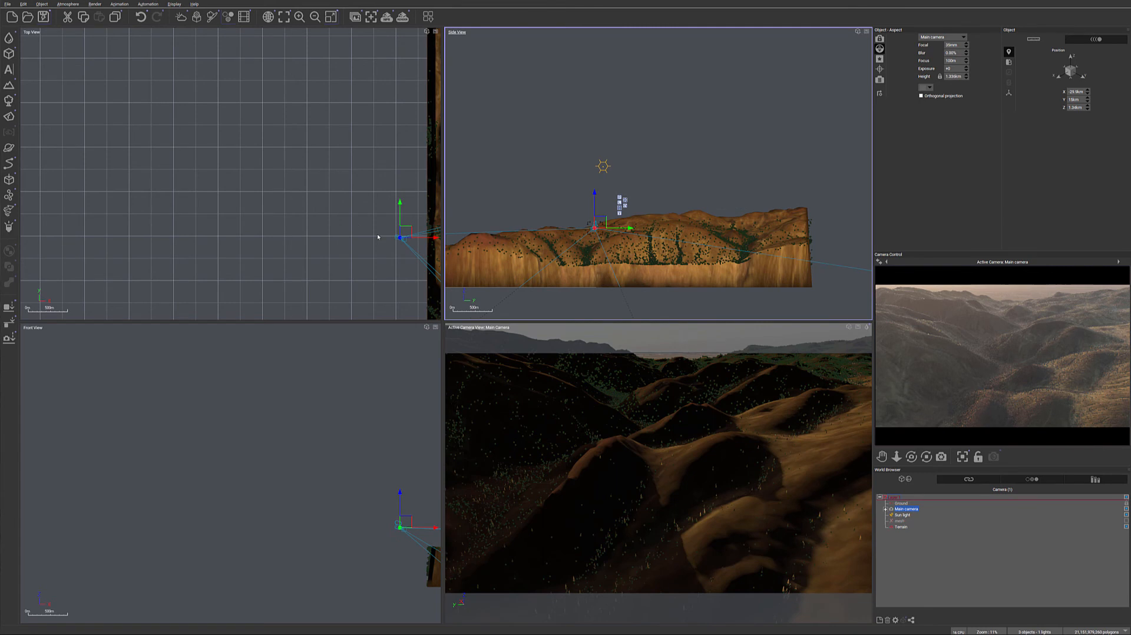
# Reposition the main camera just outside the terrain edge and rotate it to frame the valley and the horizon.
pyautogui.moveTo(285, 196); pyautogui.dragTo(118, 152, button='right')
pyautogui.moveTo(238, 185); pyautogui.dragTo(211, 134)
pyautogui.moveTo(911, 457)
pyautogui.mouseDown()
pyautogui.moveTo(907, 437)
pyautogui.moveTo(911, 455)
pyautogui.mouseUp()
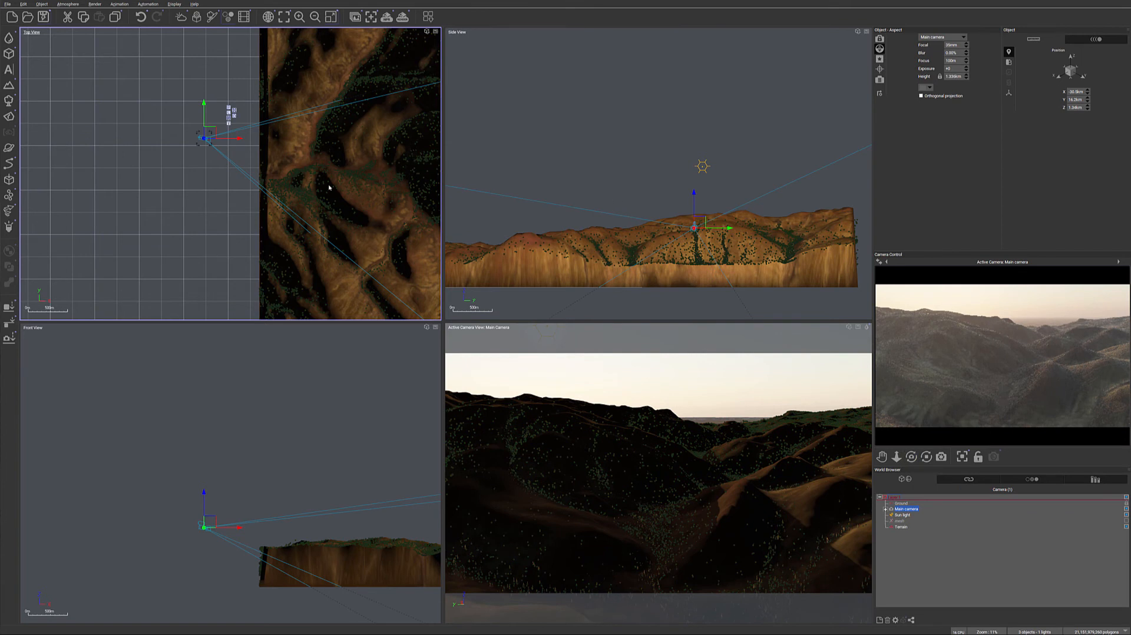
pyautogui.moveTo(210, 134)
pyautogui.mouseDown()
pyautogui.moveTo(154, 120)
pyautogui.moveTo(197, 124)
pyautogui.mouseUp()
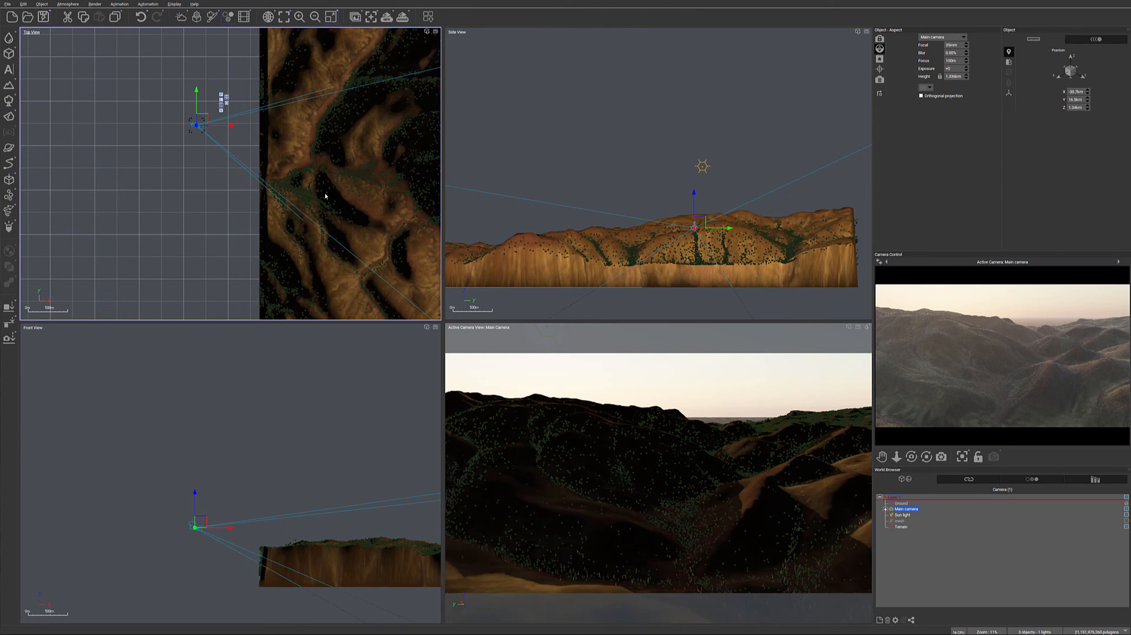
pyautogui.moveTo(911, 456); pyautogui.dragTo(931, 457)
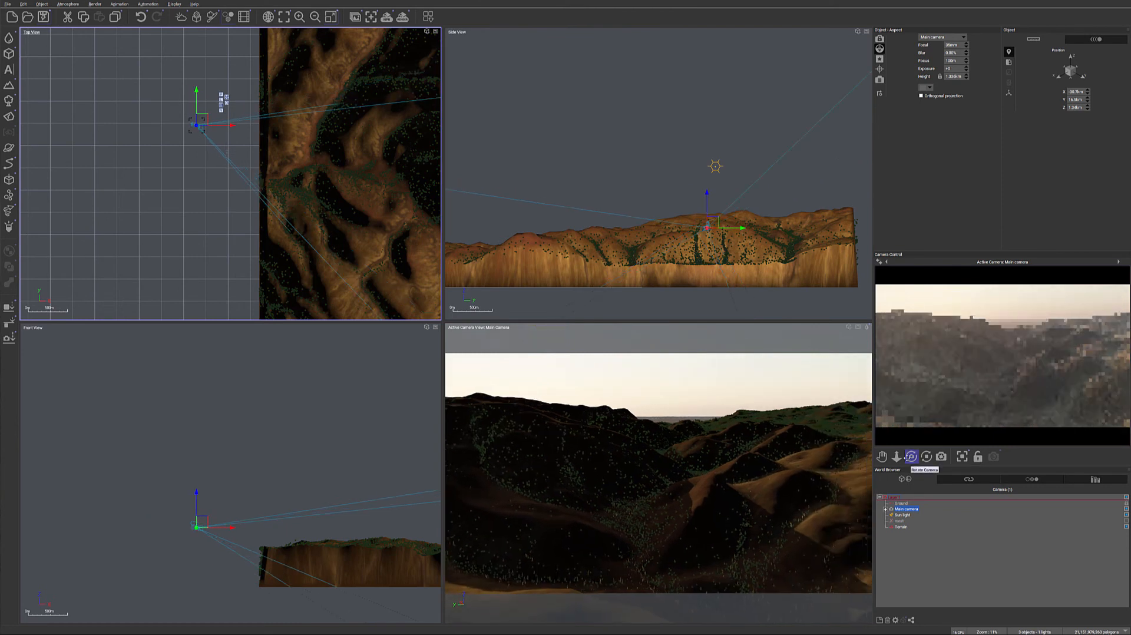
# Move the sun light across the terrain toward its south side, raise it to about 3.44 km, and refresh the camera preview.
pyautogui.click(902, 515)
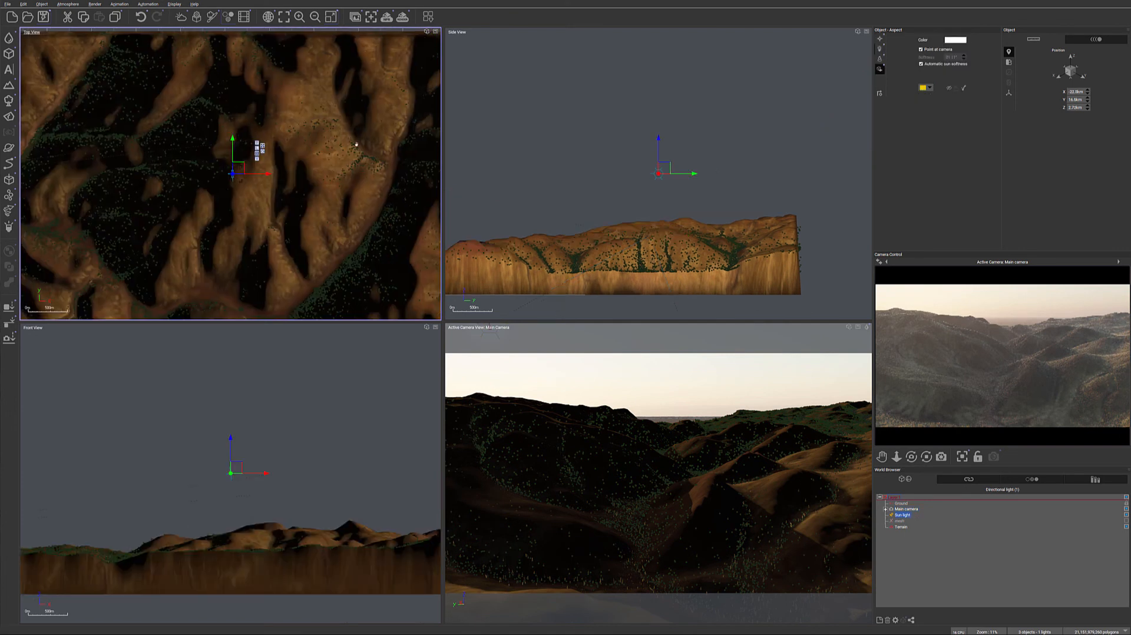
pyautogui.scroll(-4, 374, 161)
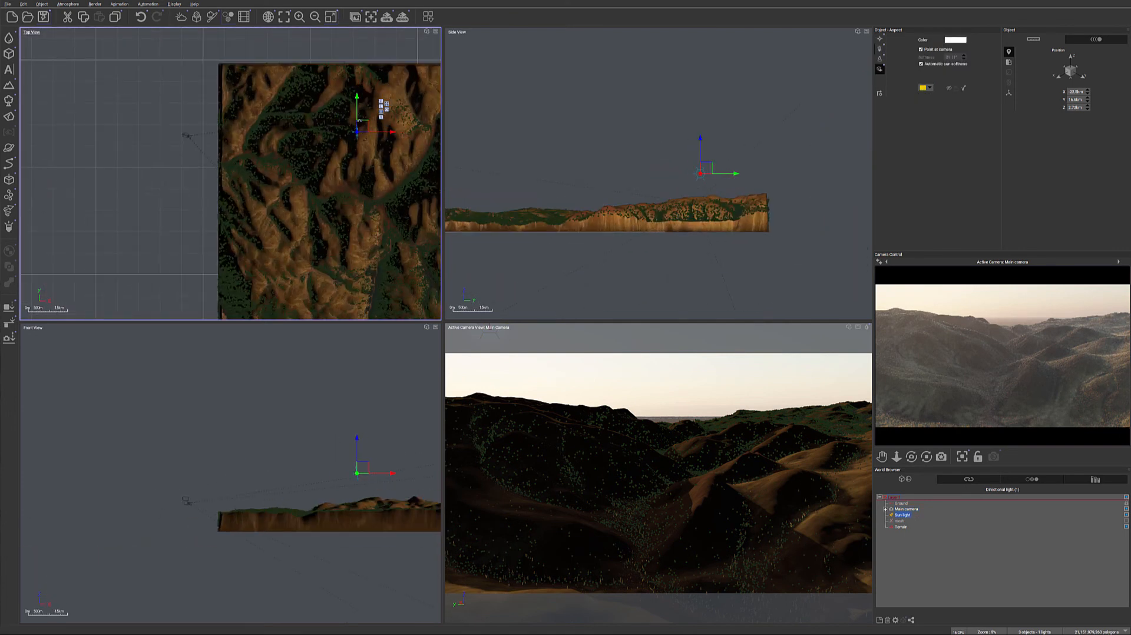
pyautogui.moveTo(367, 166); pyautogui.dragTo(355, 252)
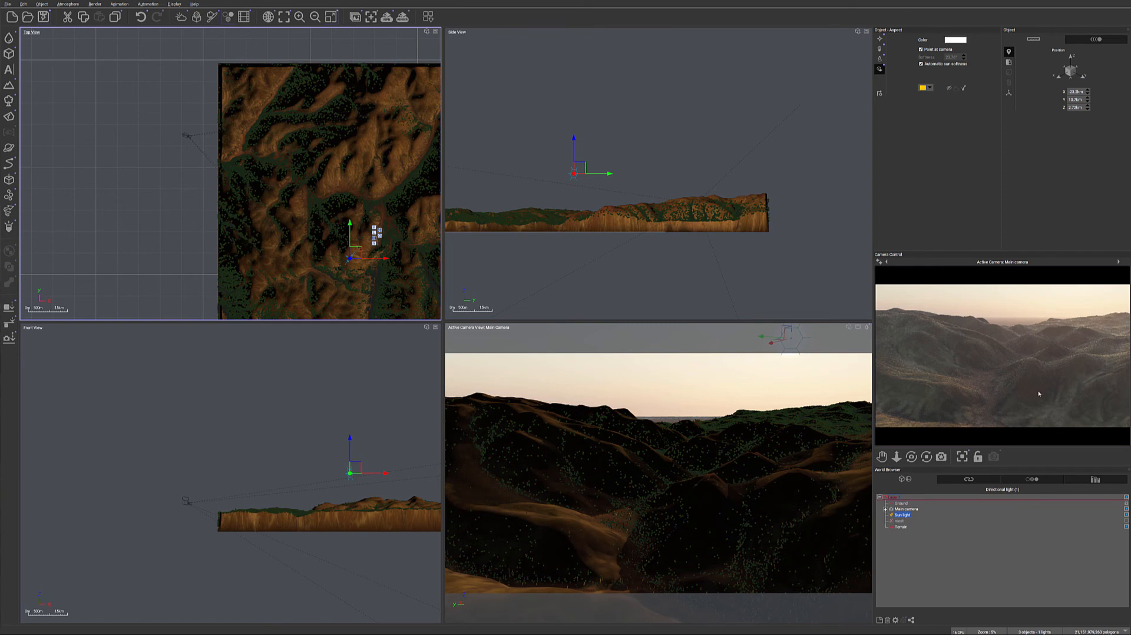
pyautogui.moveTo(355, 252); pyautogui.dragTo(348, 262)
pyautogui.moveTo(565, 171); pyautogui.dragTo(565, 157)
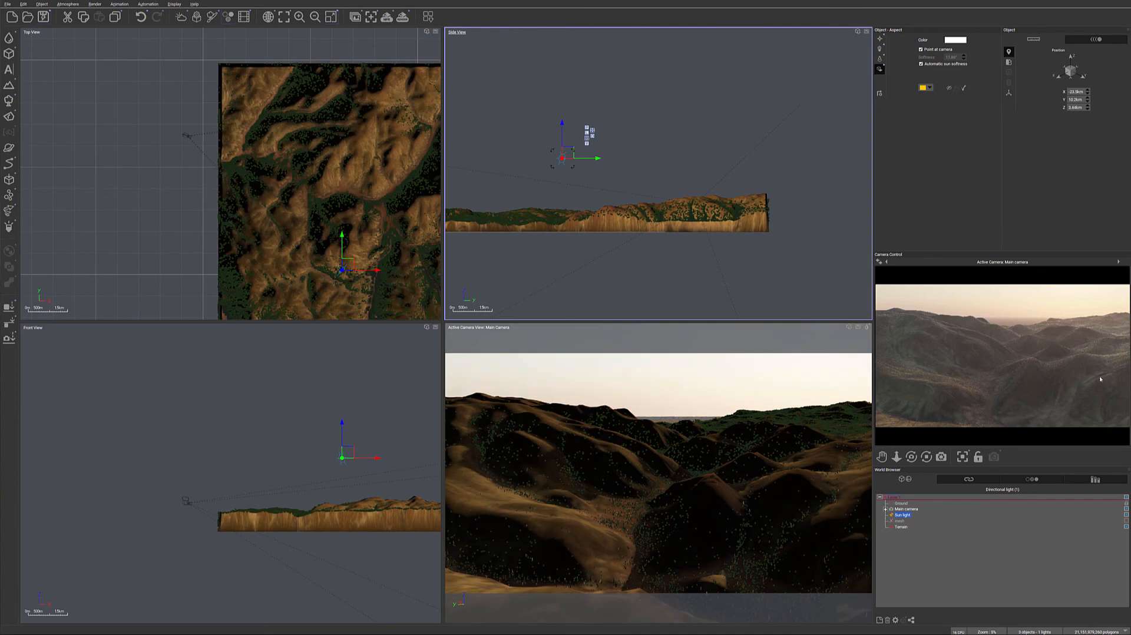
pyautogui.rightClick(1052, 368)
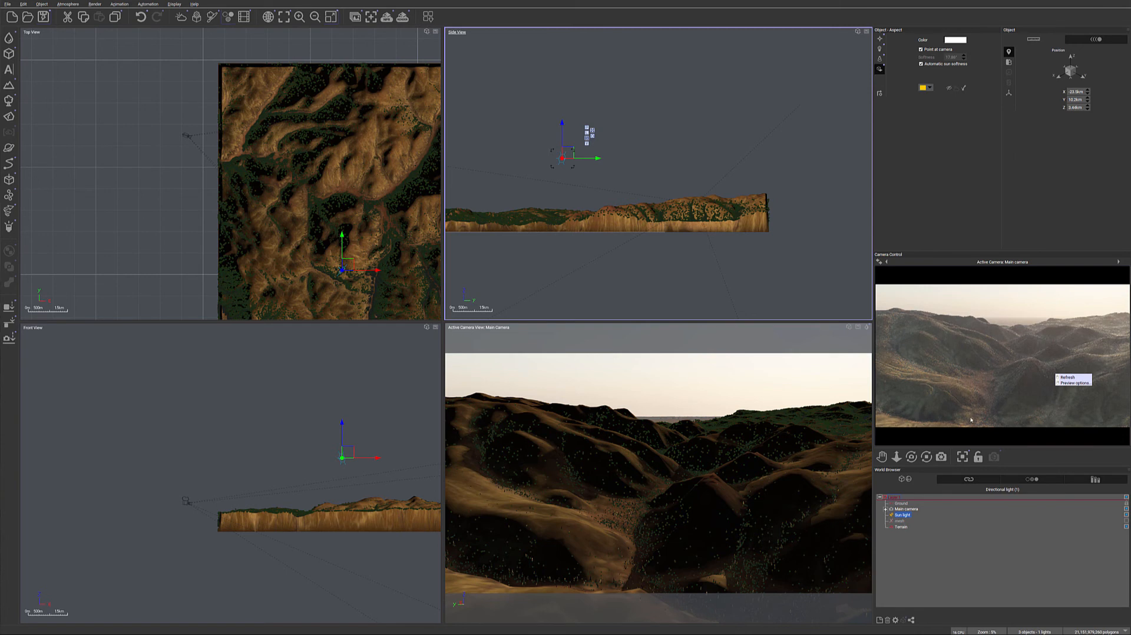
pyautogui.rightClick(880, 360)
# In the Atmosphere Editor, set haze ground density to about 34% and fog ground density to about 27%, and increase glow intensity and scattering anisotropy.
pyautogui.click(67, 4)
pyautogui.click(77, 79)
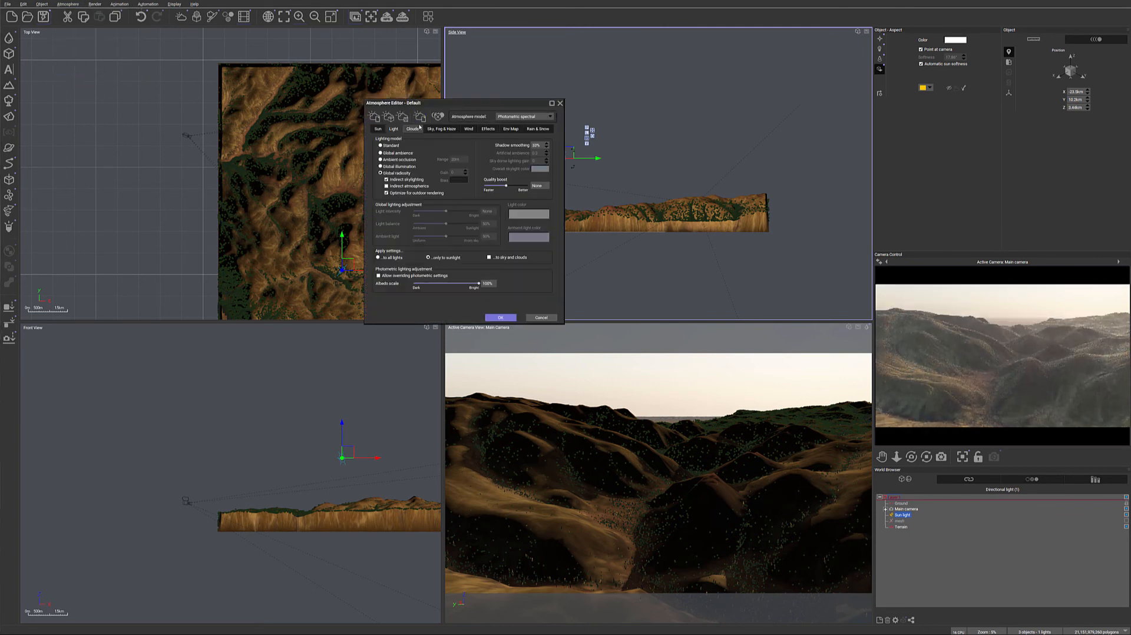
pyautogui.click(434, 128)
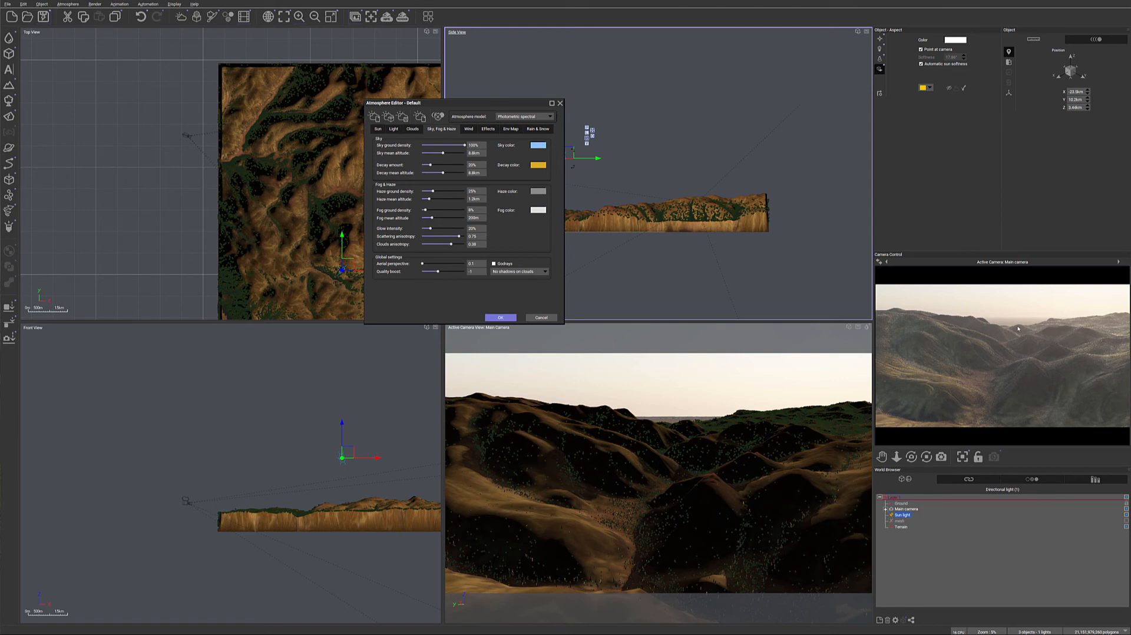
pyautogui.rightClick(1094, 341)
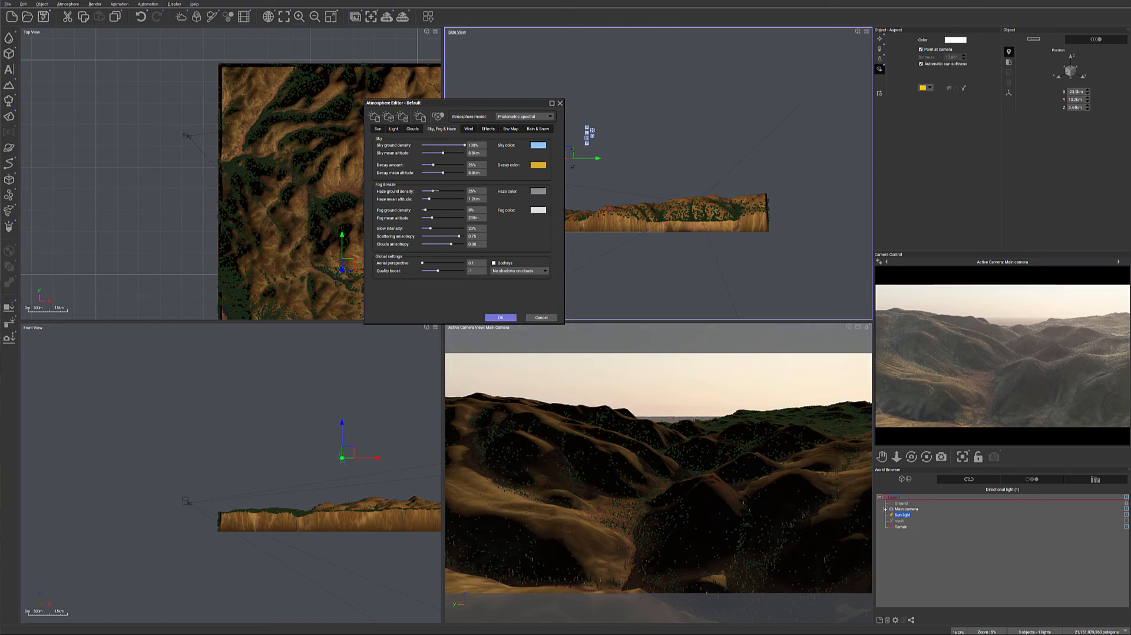
pyautogui.moveTo(437, 191); pyautogui.dragTo(445, 229)
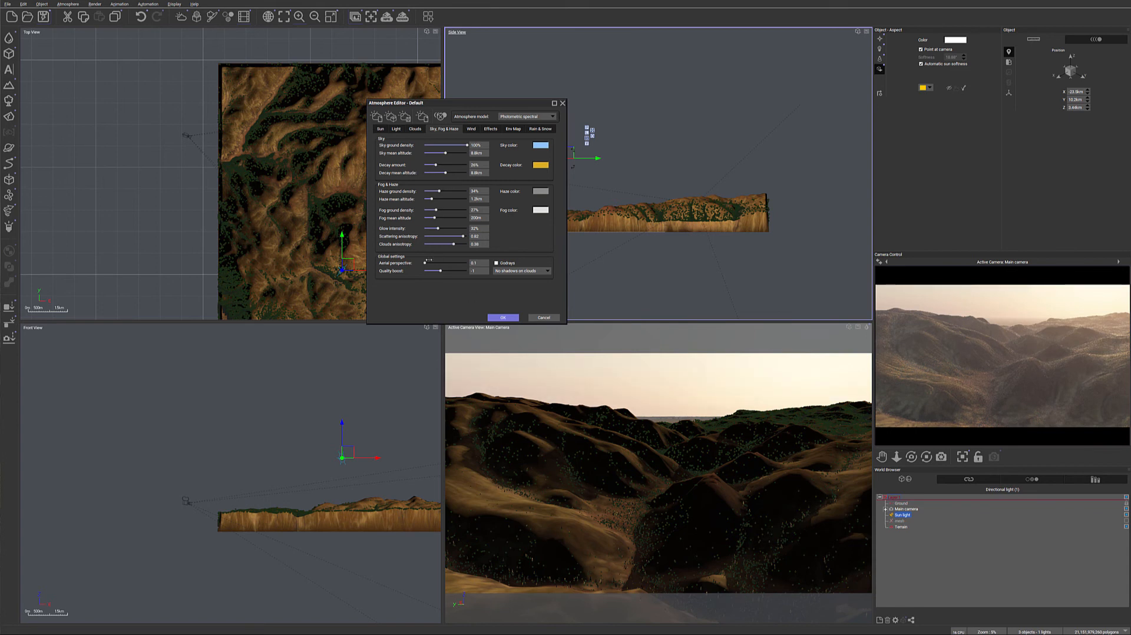
# Try a strong aerial perspective of about 2.25 in the camera preview, and reduce it to 0.71.
pyautogui.moveTo(426, 262); pyautogui.dragTo(453, 262)
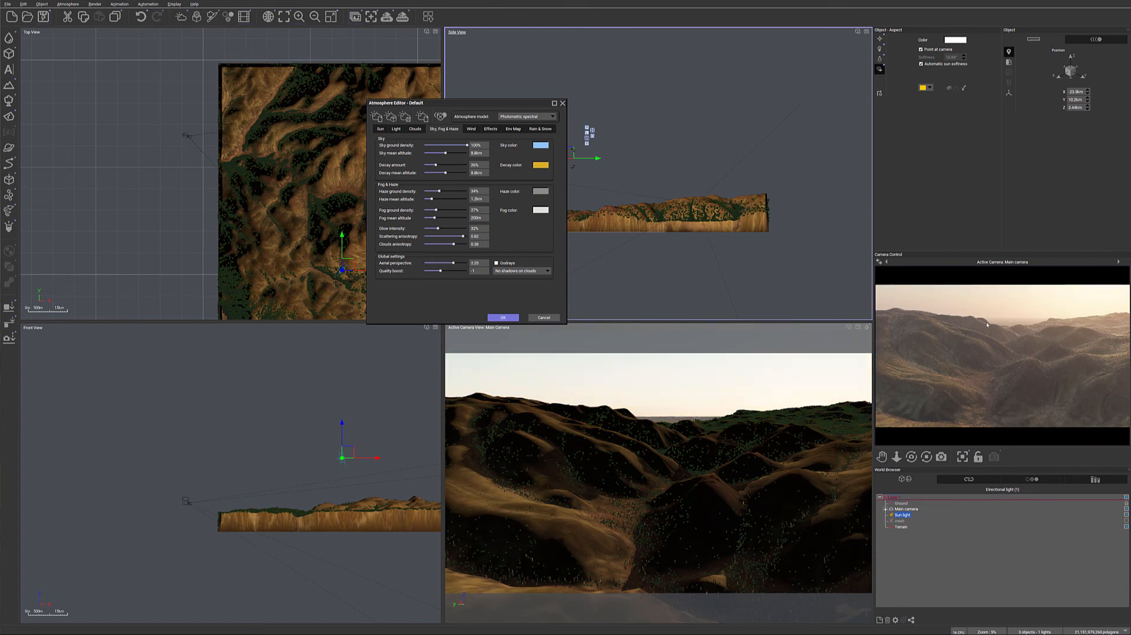
pyautogui.rightClick(1079, 333)
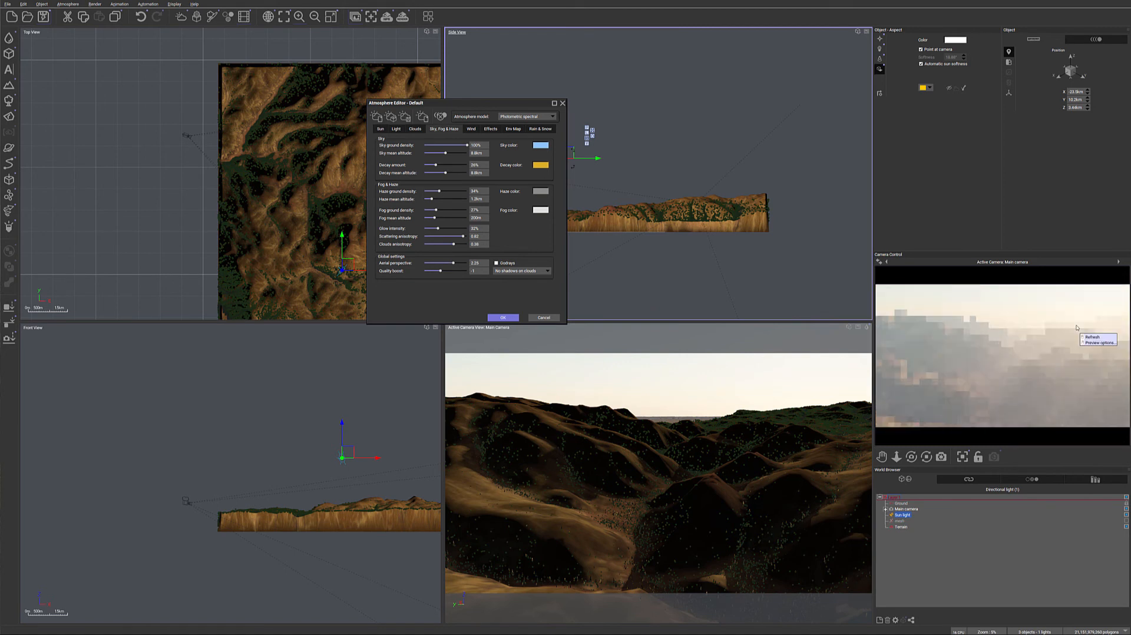
pyautogui.click(1050, 325)
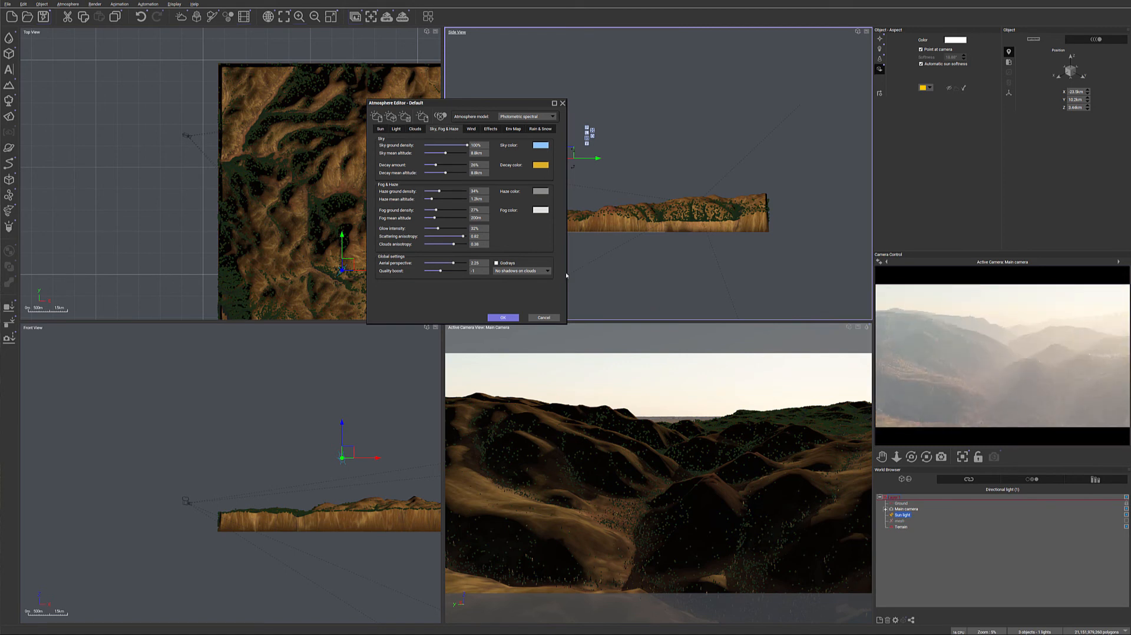
pyautogui.moveTo(453, 263); pyautogui.dragTo(447, 263)
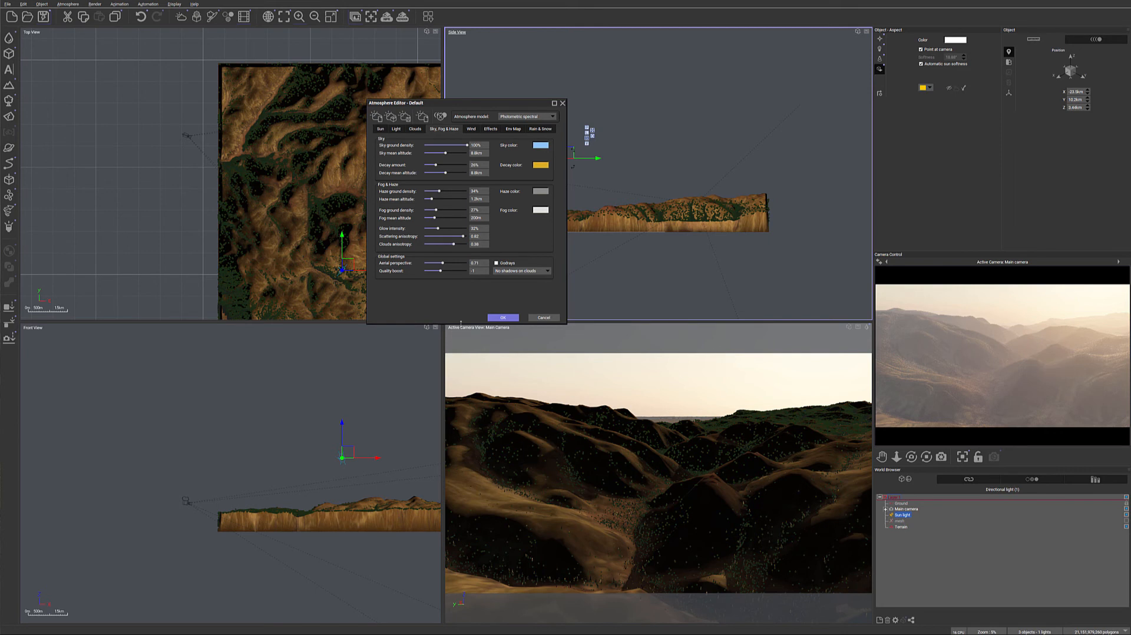
# Set the atmosphere's quality boost to 0 and the sky's decay amount to about 23%.
pyautogui.moveTo(478, 271); pyautogui.dragTo(457, 272)
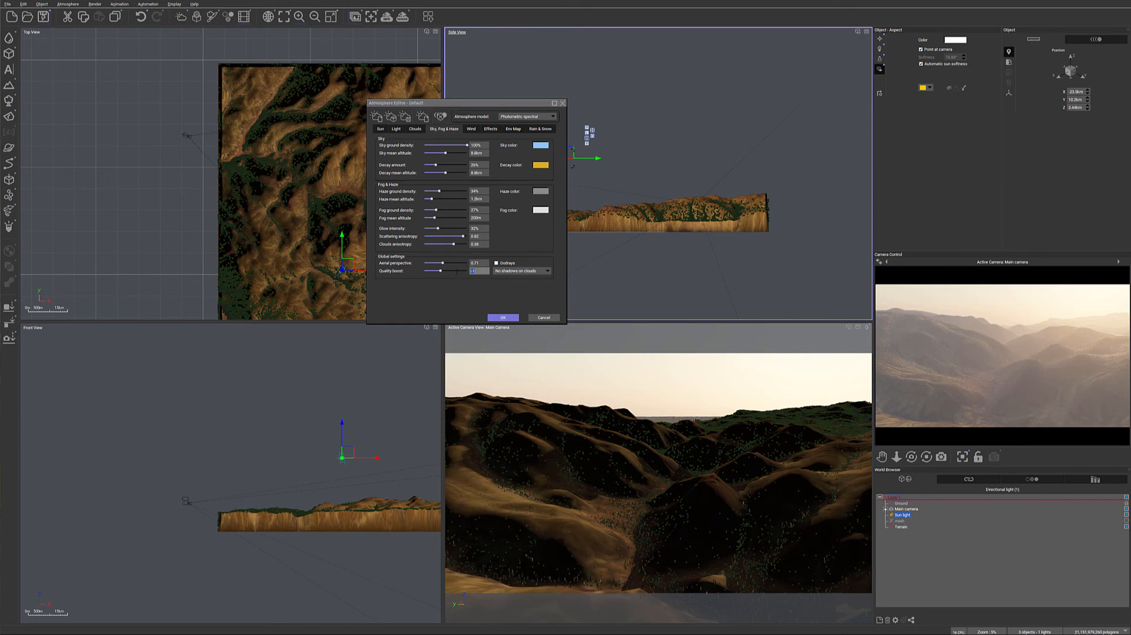
pyautogui.write('0')
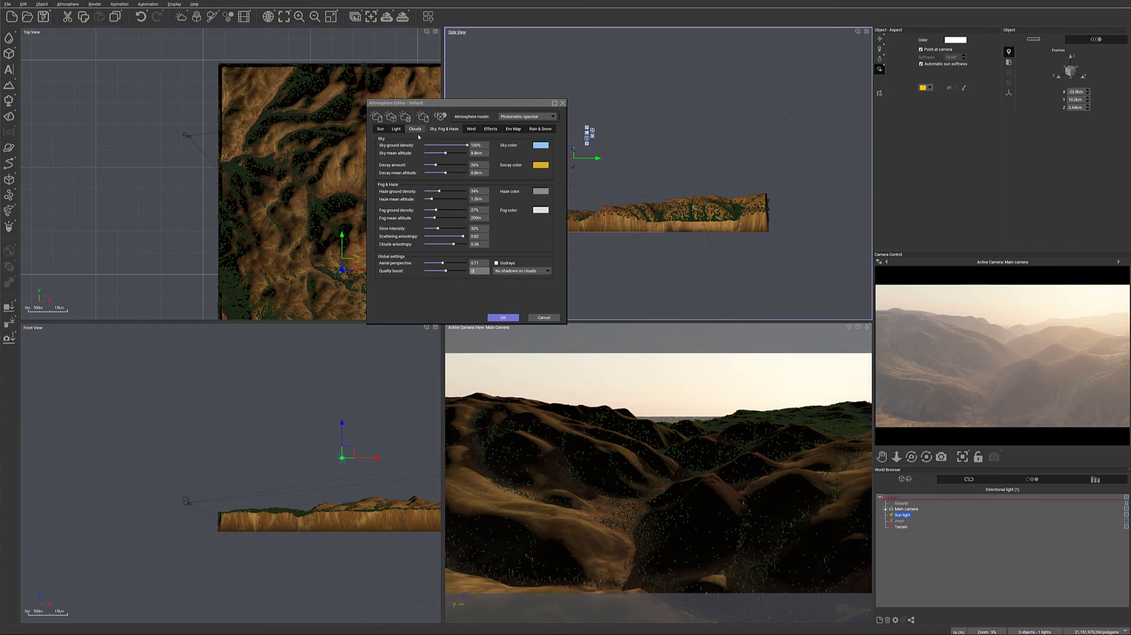
pyautogui.moveTo(443, 163); pyautogui.dragTo(451, 164)
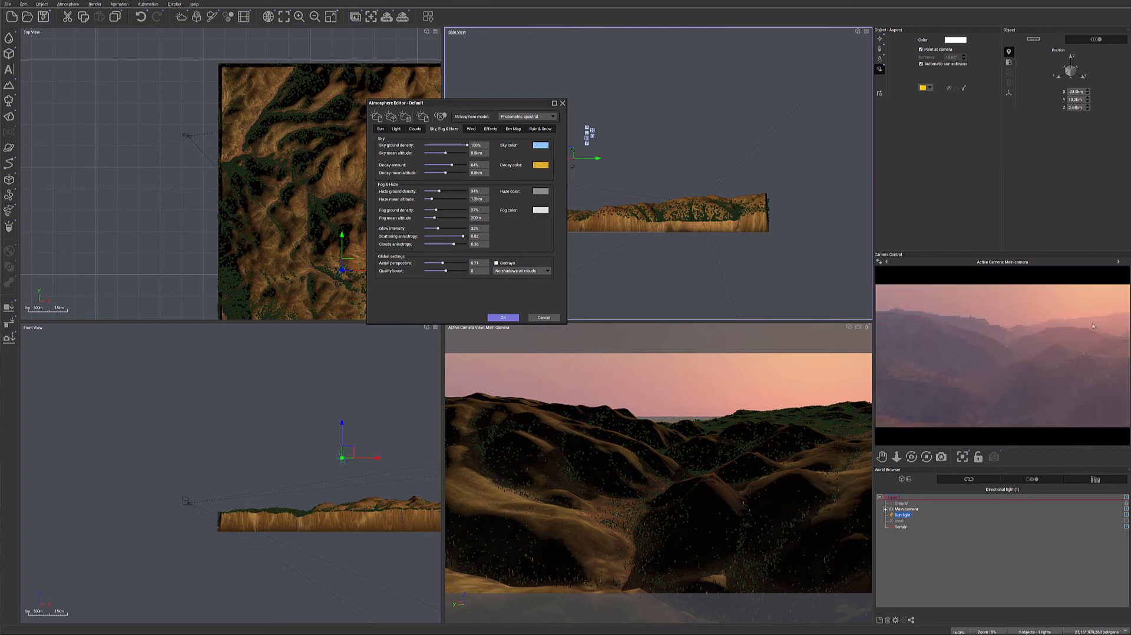
pyautogui.moveTo(454, 166)
pyautogui.mouseDown()
pyautogui.moveTo(425, 165)
pyautogui.moveTo(436, 165)
pyautogui.mouseUp()
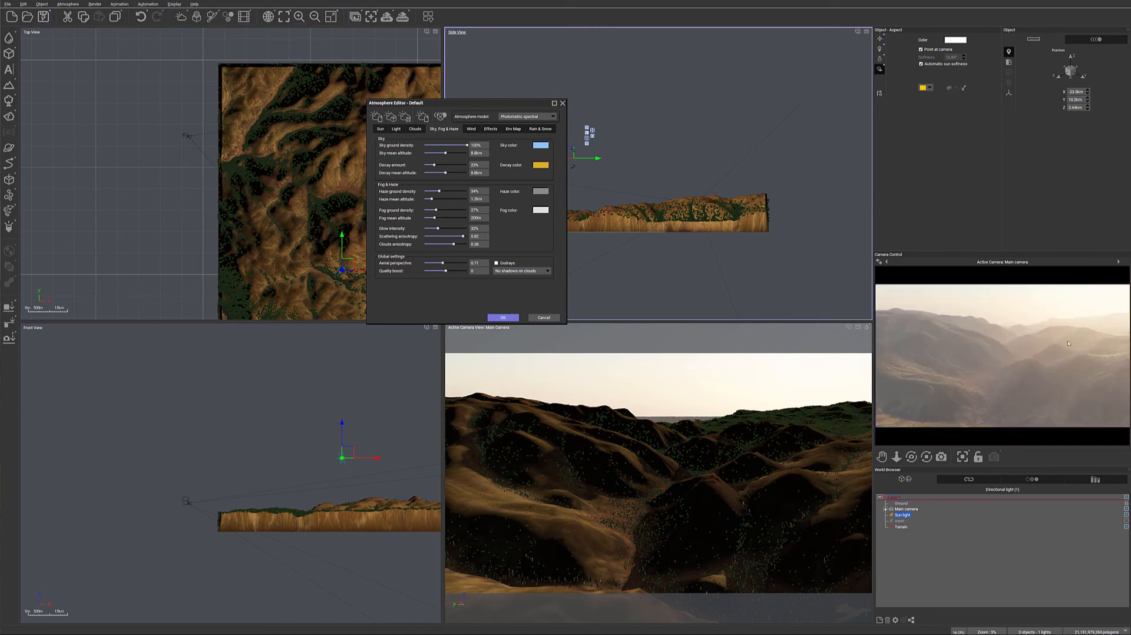
# Add a Thick, High Cumulus cloud layer from the Spectral 2 cloud materials.
pyautogui.click(414, 129)
pyautogui.click(460, 169)
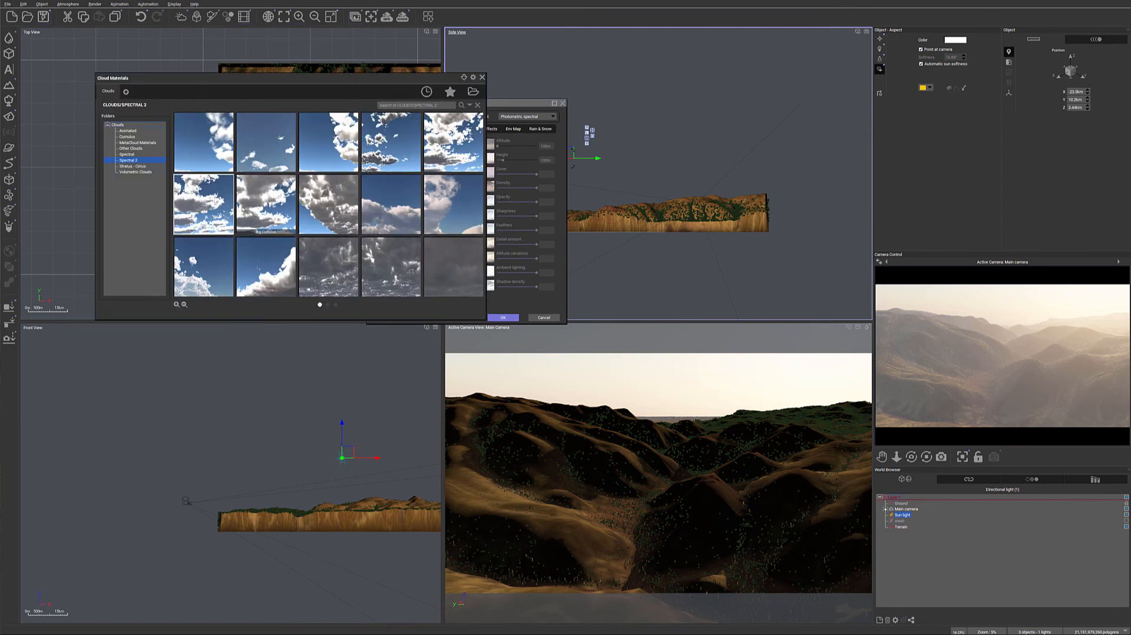
pyautogui.doubleClick(203, 206)
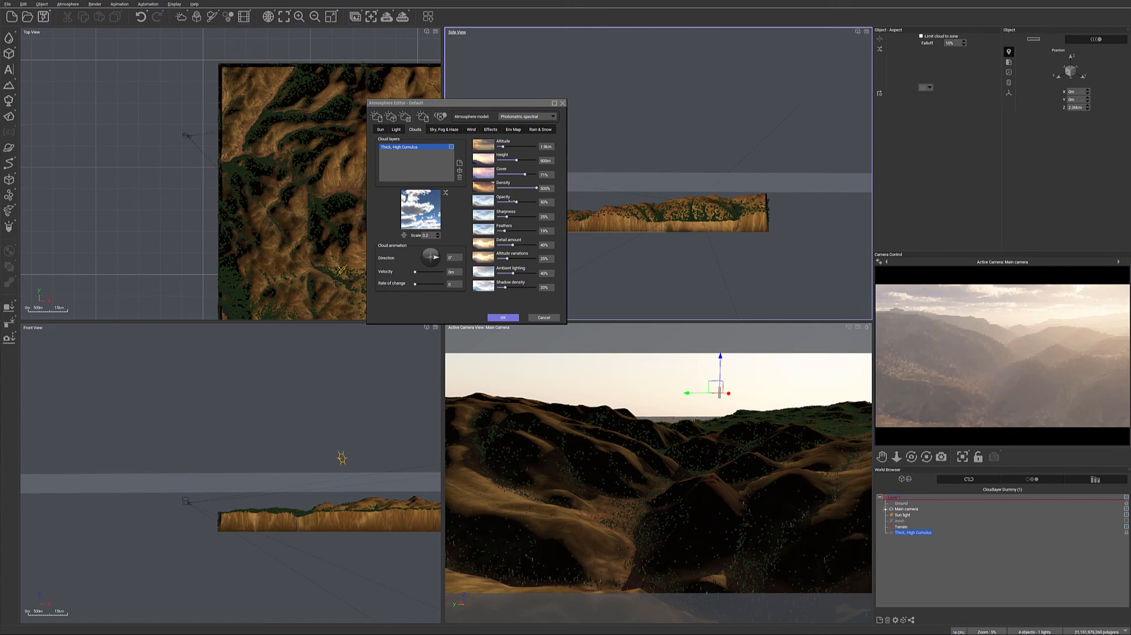
# Turn the cloud layer into ground-level mist: 2% density, lowest altitude, greatest height, and 100% opacity, altitude variations and ambient lighting.
pyautogui.moveTo(536, 188)
pyautogui.mouseDown()
pyautogui.moveTo(497, 188)
pyautogui.moveTo(536, 202)
pyautogui.mouseUp()
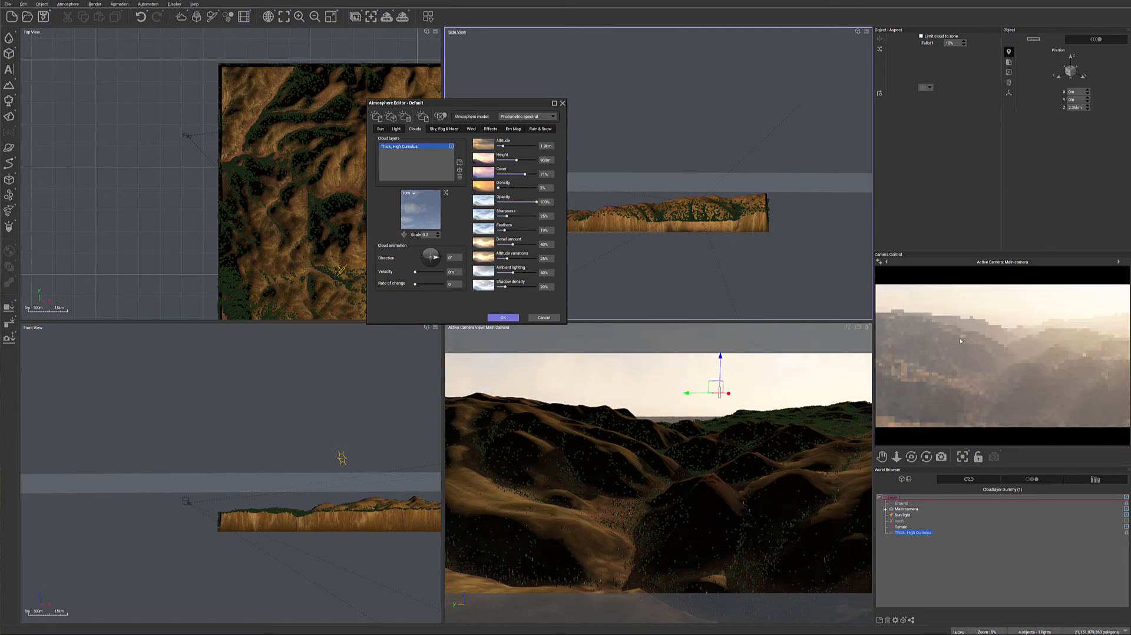
pyautogui.moveTo(503, 146); pyautogui.dragTo(537, 160)
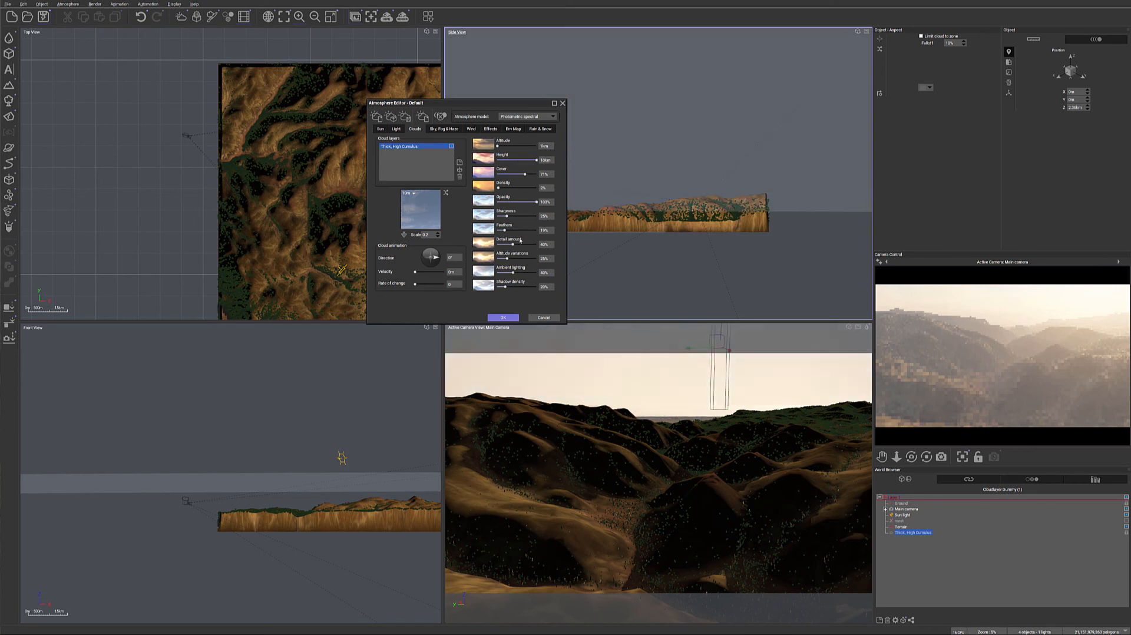
pyautogui.moveTo(512, 244); pyautogui.dragTo(540, 273)
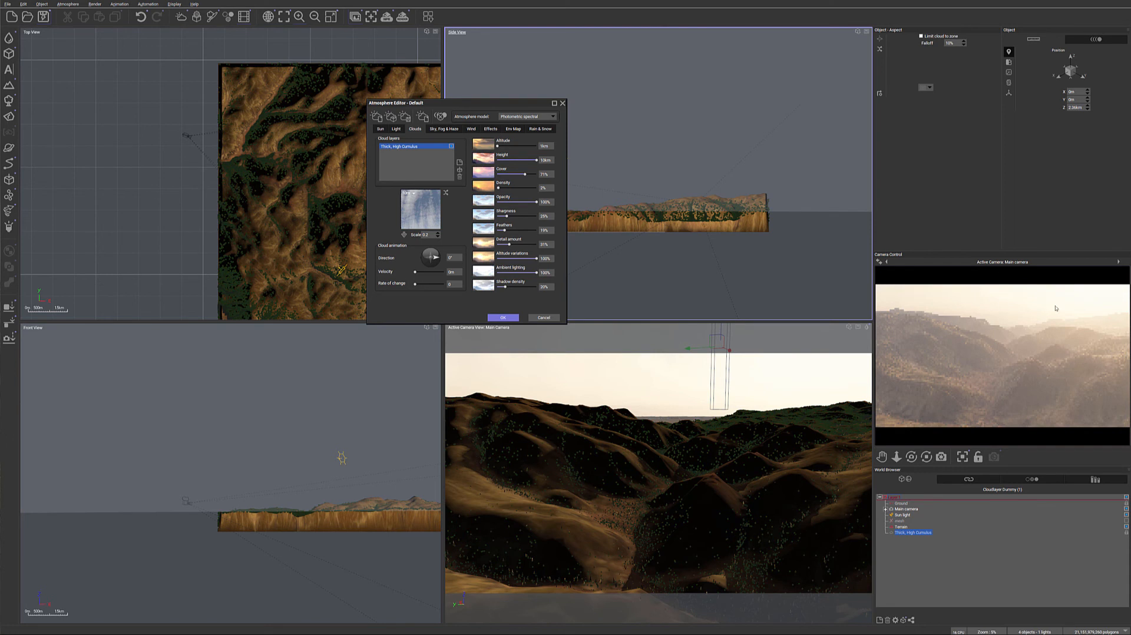
# Reduce haze ground density and glow intensity to about 15%, set fog ground density to about 34%, and accept the atmosphere.
pyautogui.click(443, 129)
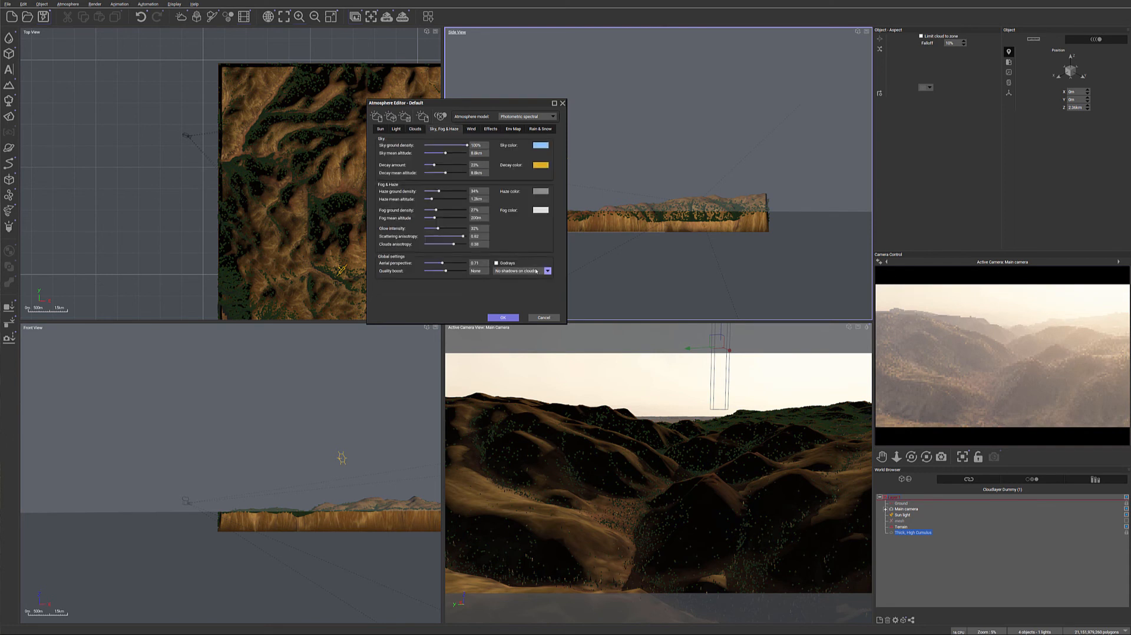
pyautogui.moveTo(439, 228); pyautogui.dragTo(433, 228)
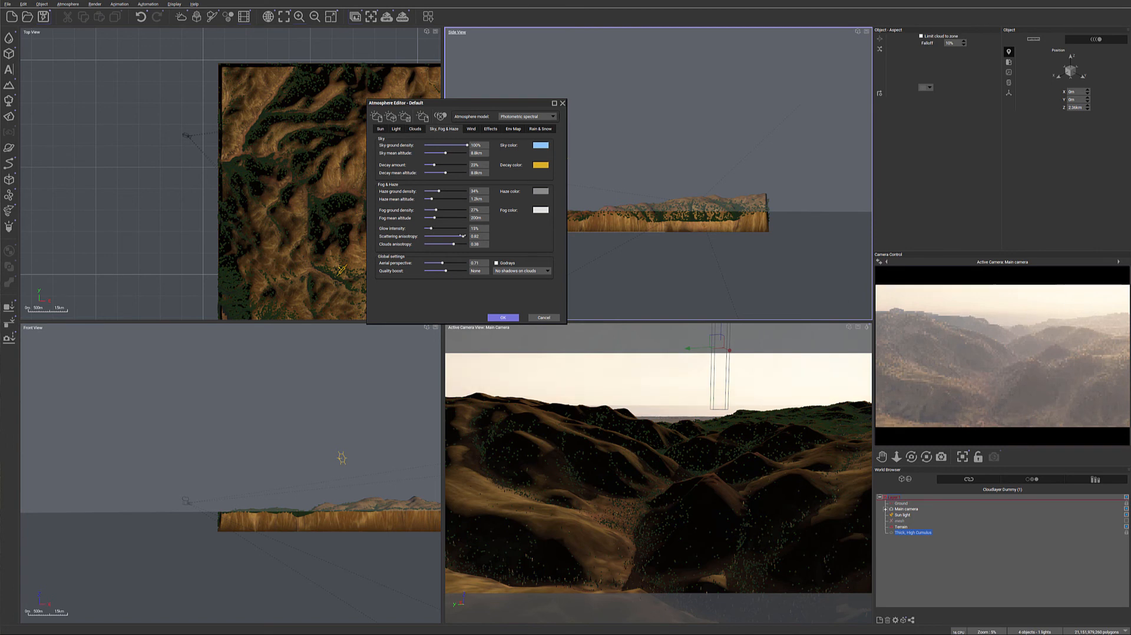
pyautogui.moveTo(457, 235); pyautogui.dragTo(454, 236)
pyautogui.moveTo(439, 191); pyautogui.dragTo(433, 217)
pyautogui.rightClick(979, 322)
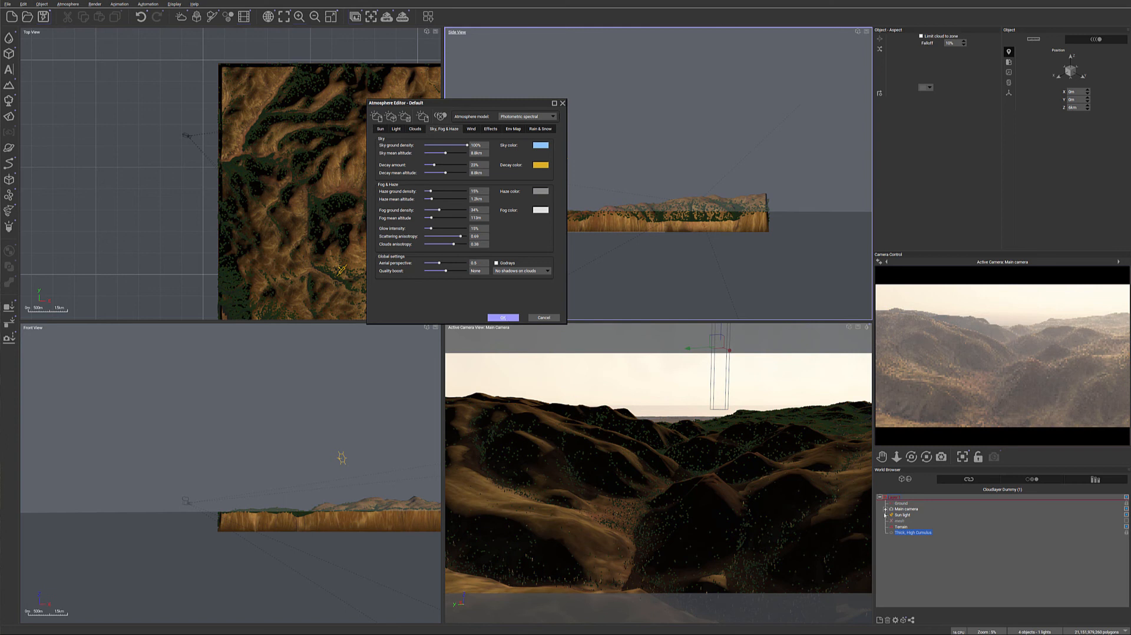
pyautogui.press('Return')
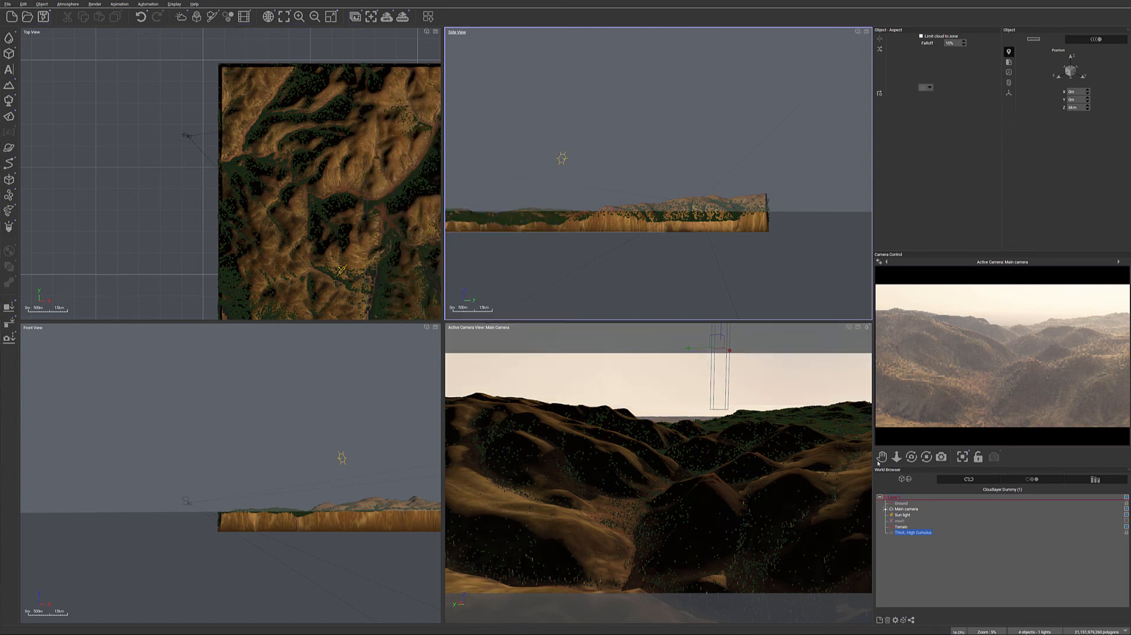
# Lower the sun light to about 3 km and shift it slightly south to relight the valley.
pyautogui.click(902, 515)
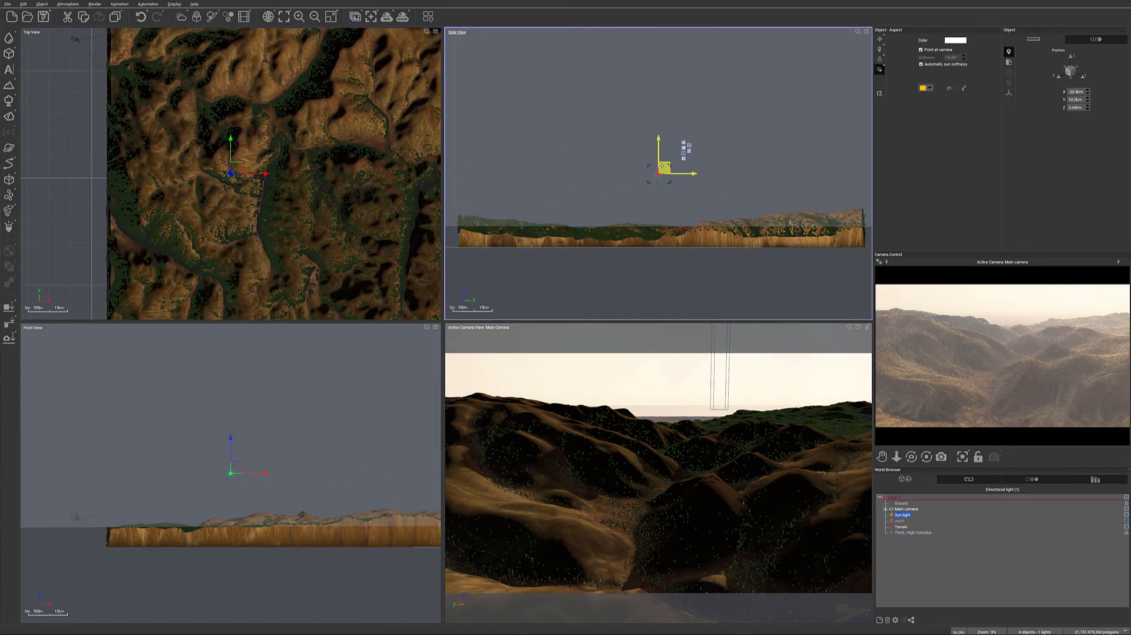
pyautogui.moveTo(664, 170); pyautogui.dragTo(663, 183)
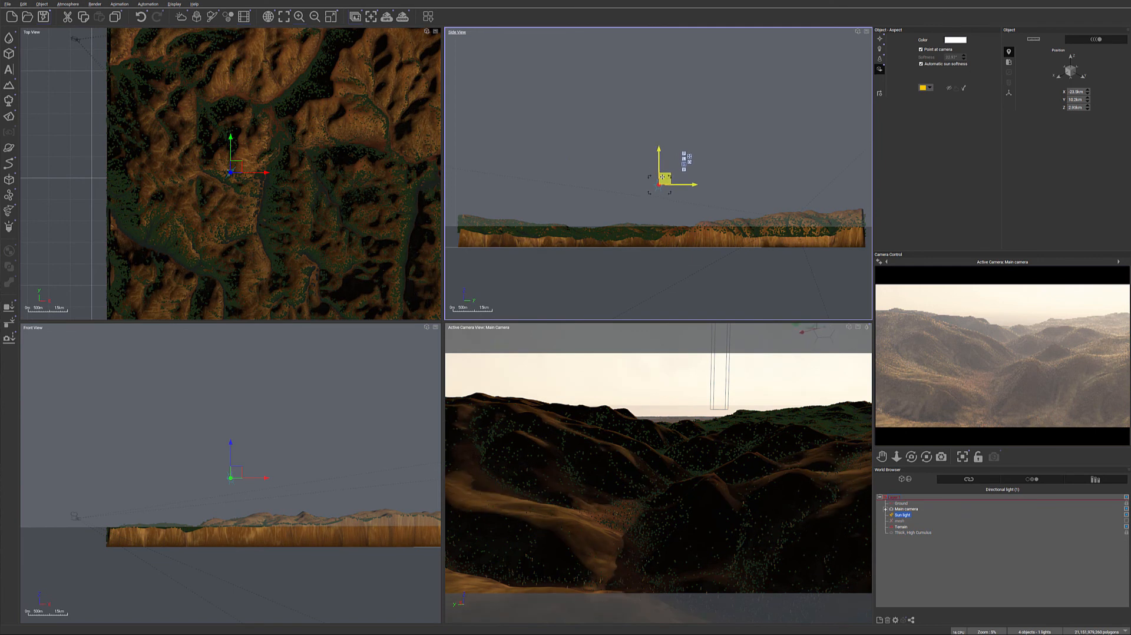
pyautogui.moveTo(236, 168); pyautogui.dragTo(210, 186)
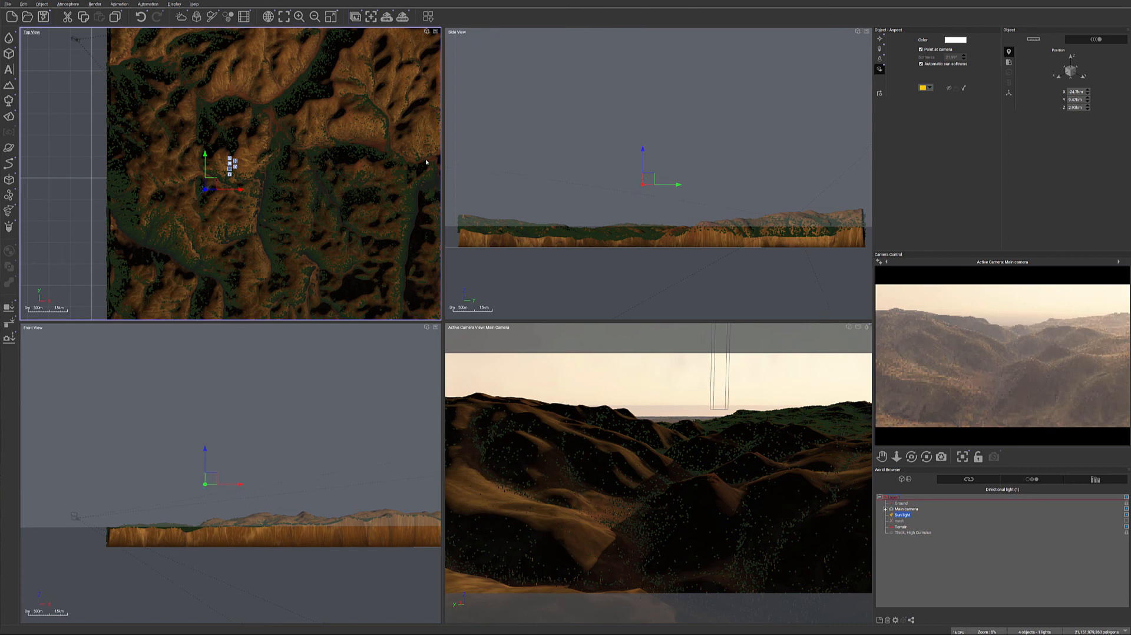
pyautogui.moveTo(211, 184); pyautogui.dragTo(232, 179)
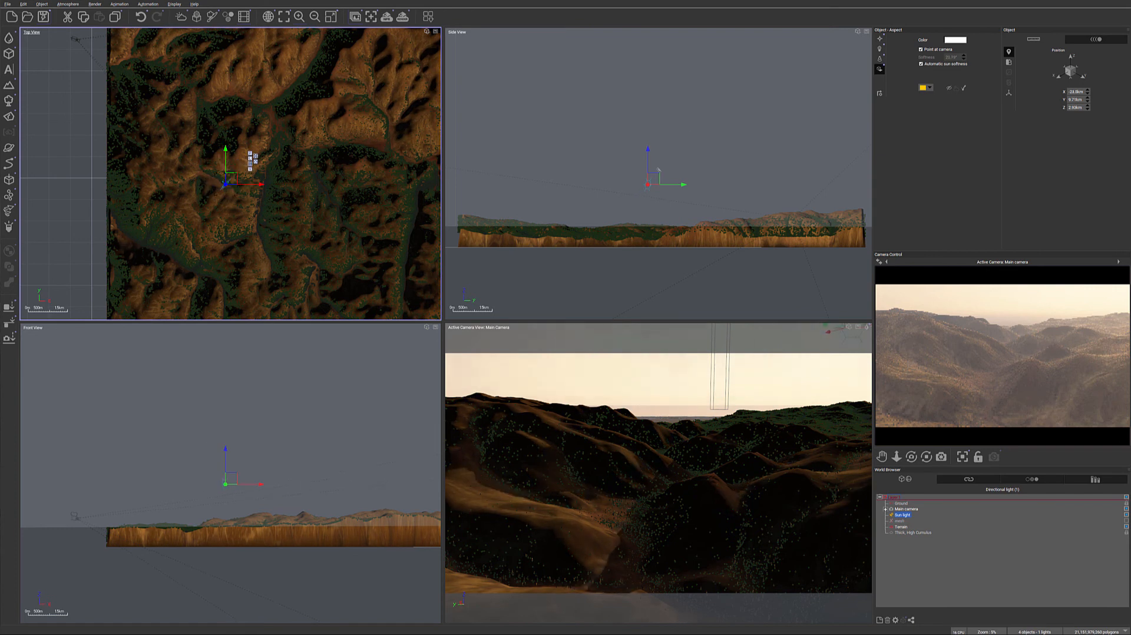
pyautogui.moveTo(651, 177); pyautogui.dragTo(651, 174)
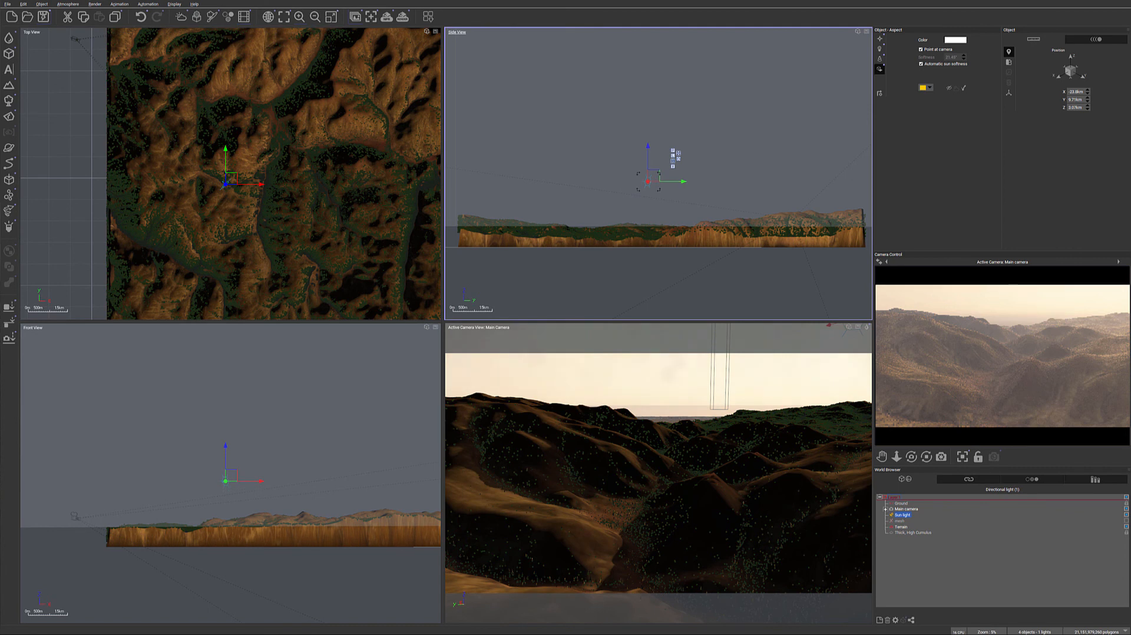
# Reopen the atmosphere settings and set haze ground density to about 30% and fog ground density to about 21%.
pyautogui.click(68, 4)
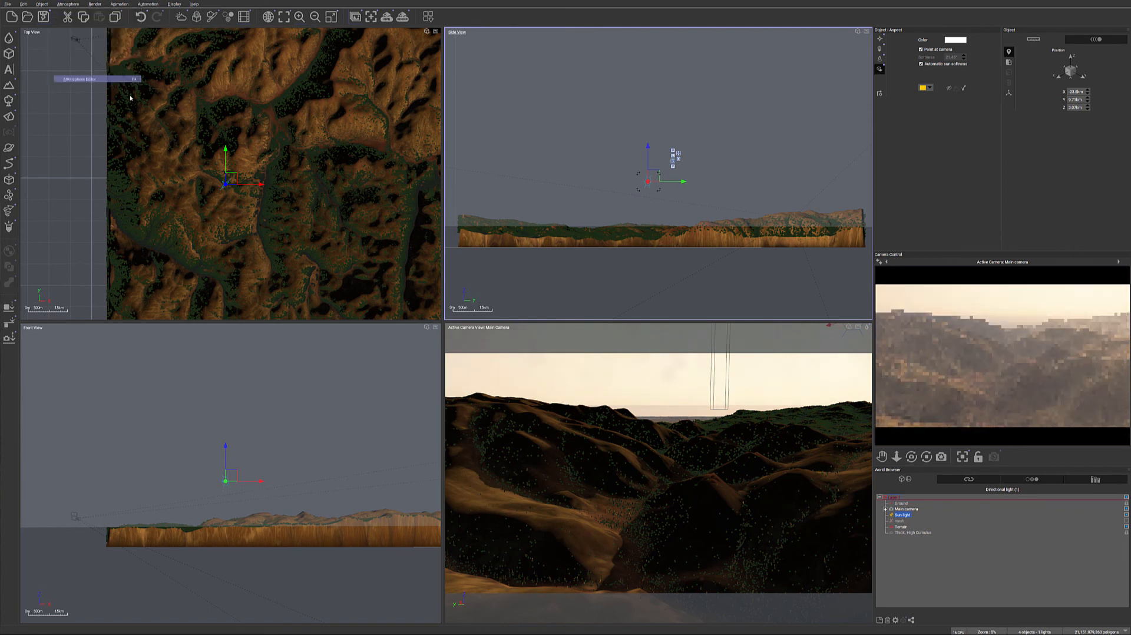
pyautogui.click(94, 80)
pyautogui.moveTo(430, 191); pyautogui.dragTo(433, 209)
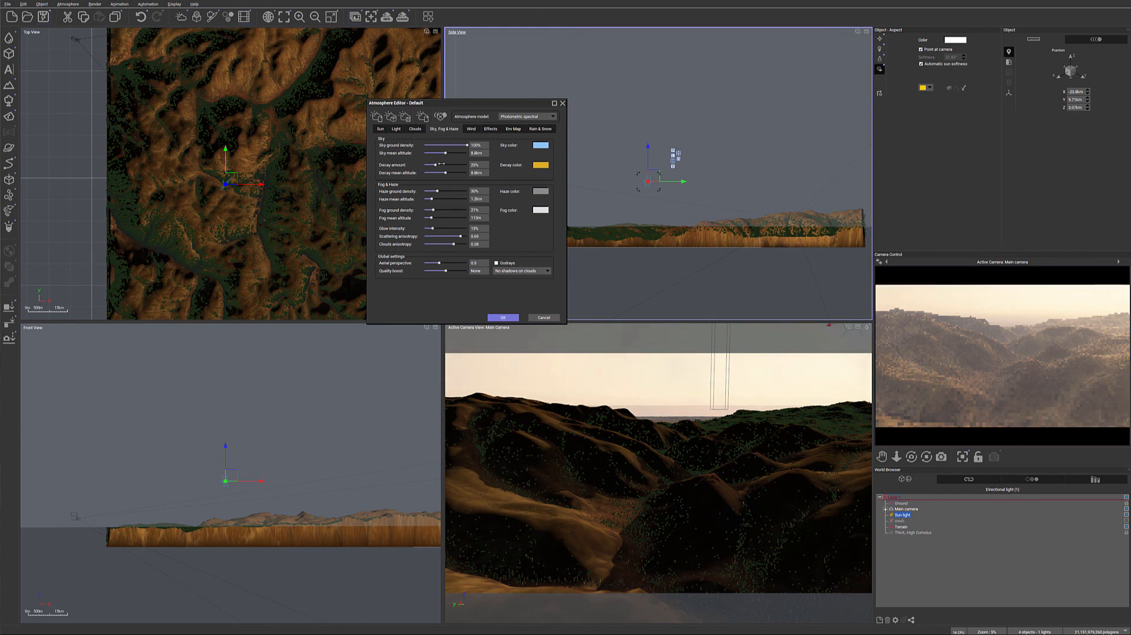
# Increase the Thick, High Cumulus cloud layer's density to about 51%.
pyautogui.click(415, 129)
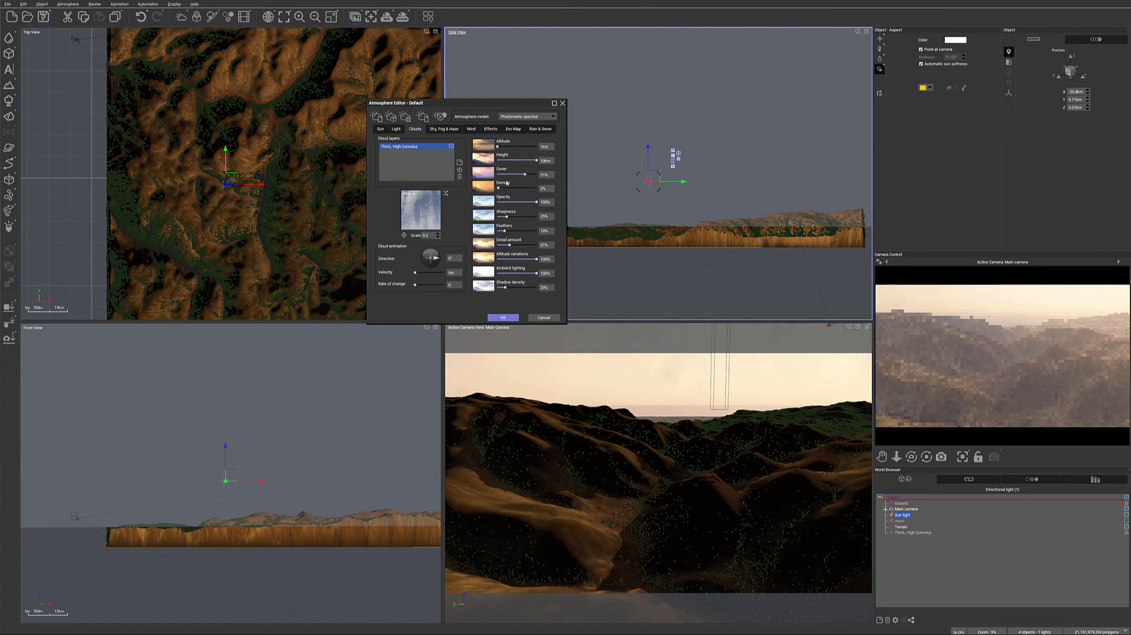
pyautogui.moveTo(498, 188); pyautogui.dragTo(518, 188)
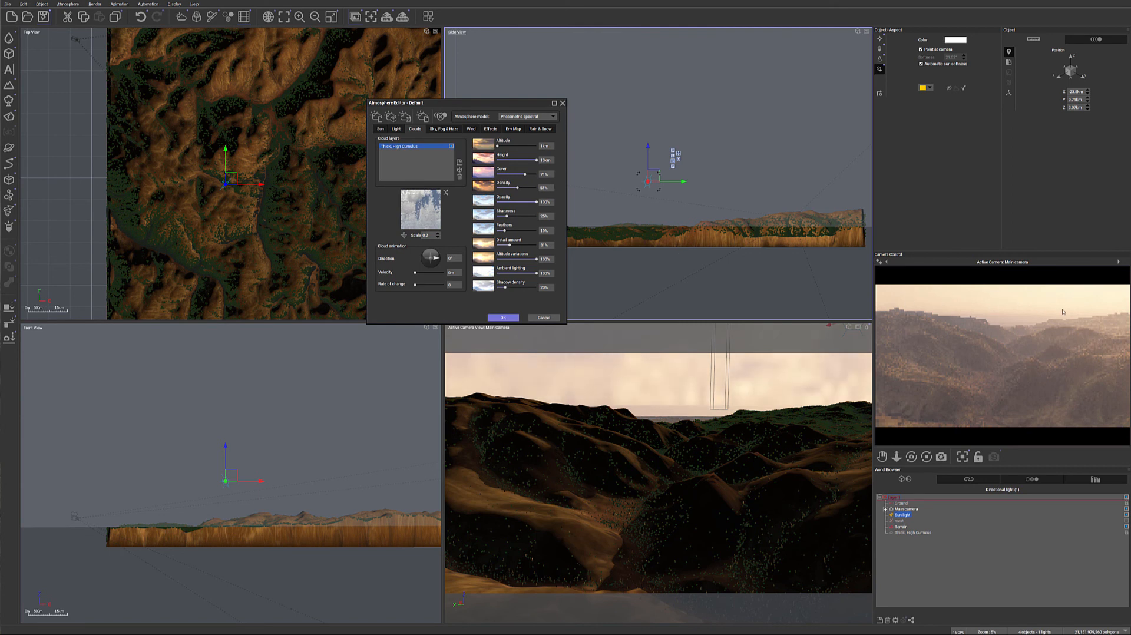
# Set the cumulus layer's density to about 73%, opacity to about 55% and cover to about 34%, and accept the atmosphere.
pyautogui.rightClick(1093, 307)
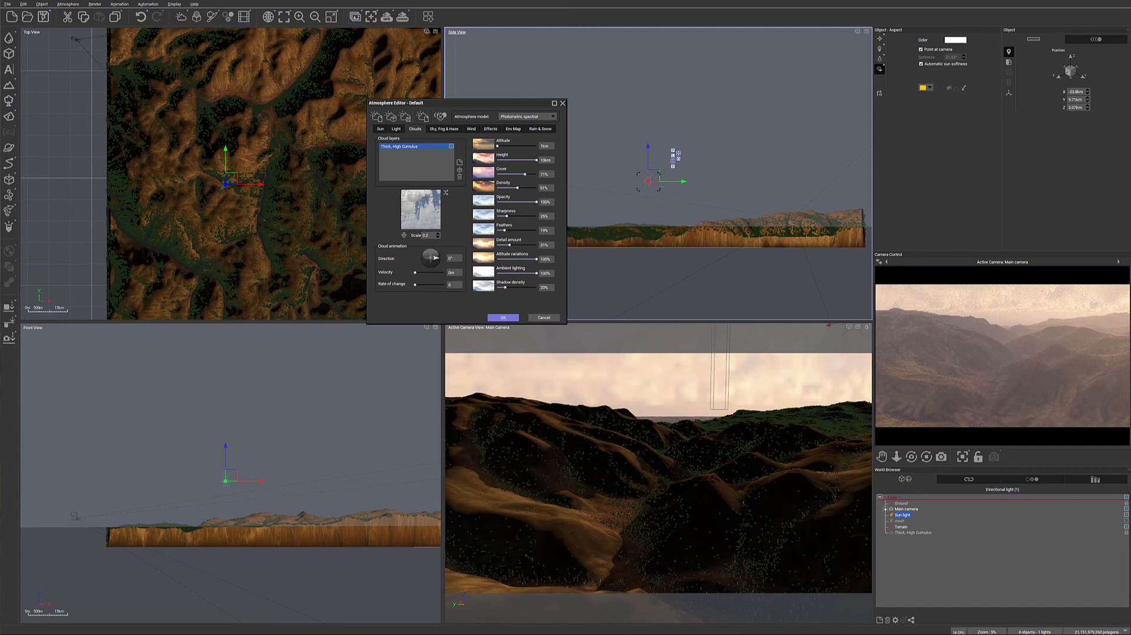
pyautogui.moveTo(537, 202); pyautogui.dragTo(523, 202)
pyautogui.moveTo(532, 212); pyautogui.dragTo(526, 211)
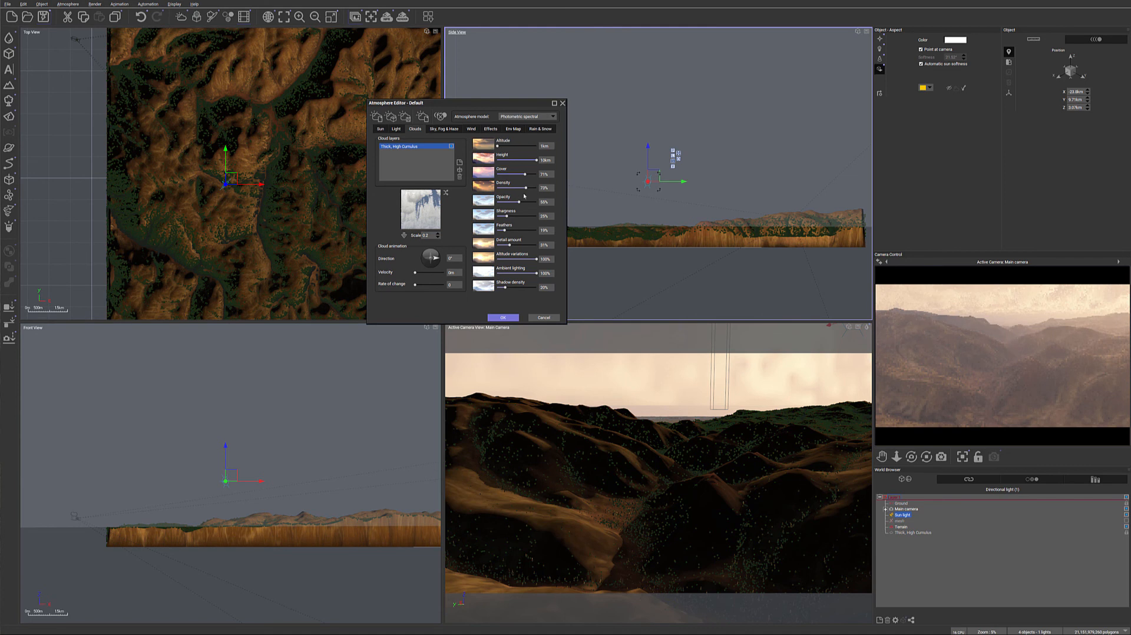
pyautogui.moveTo(529, 174); pyautogui.dragTo(515, 174)
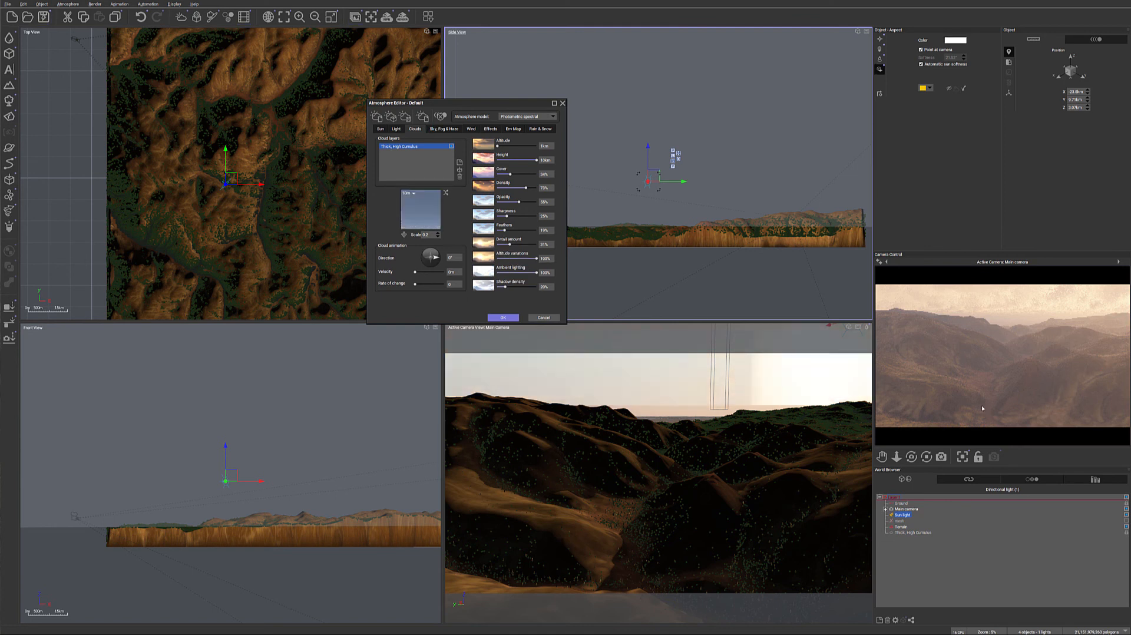
pyautogui.click(504, 318)
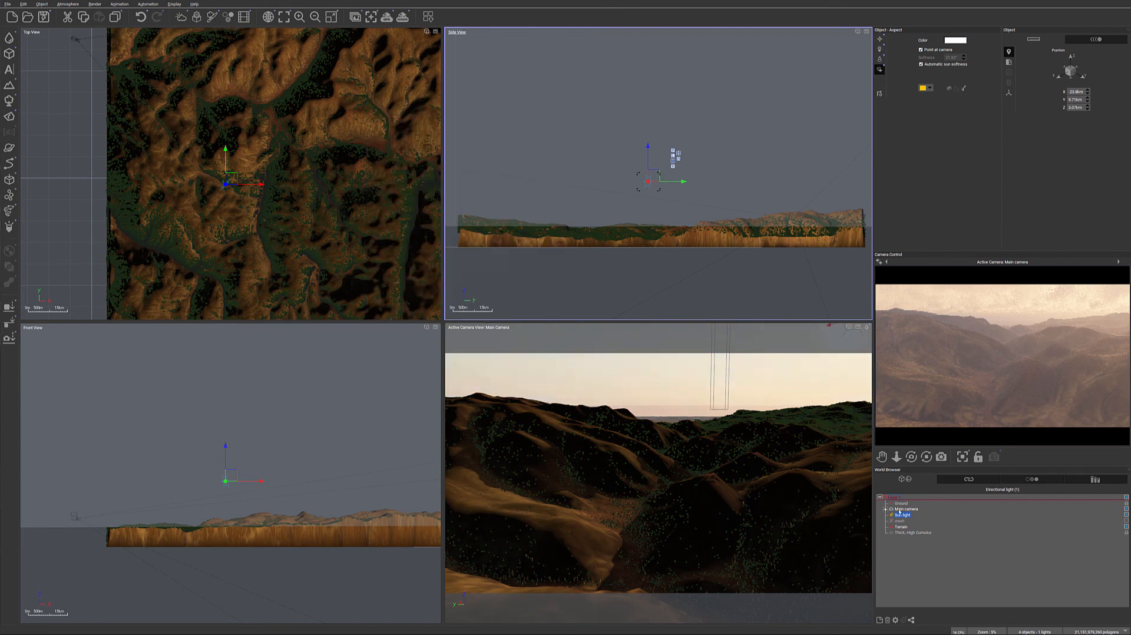
# Move the main camera closer to the terrain edge, lower it to about 0.9 km, and re-aim it across the valley.
pyautogui.click(907, 510)
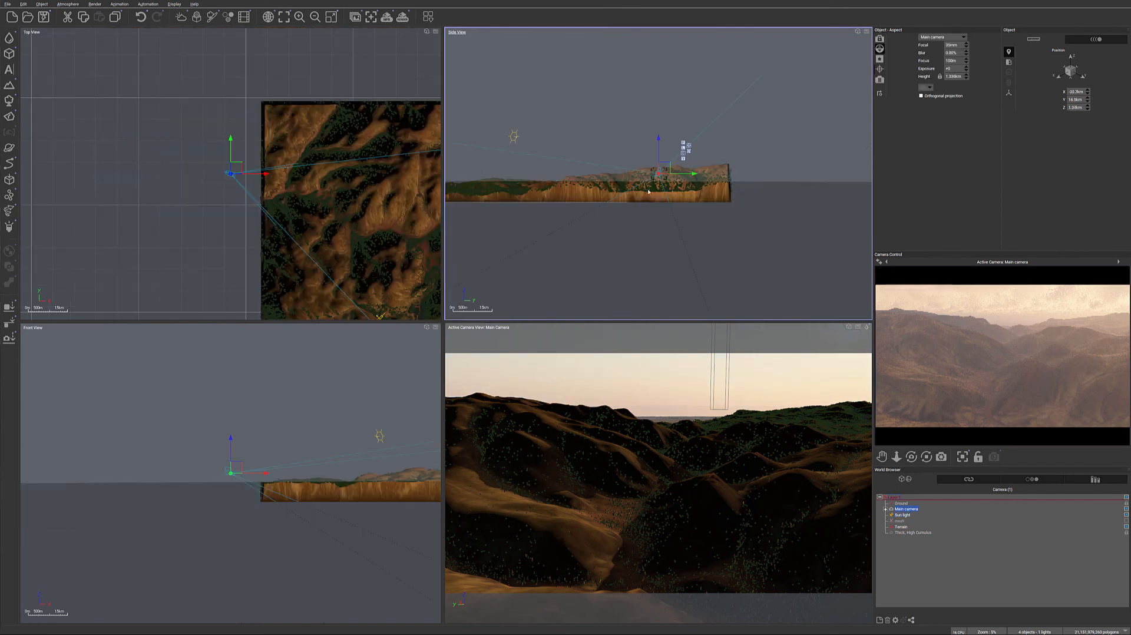
pyautogui.scroll(5, 264, 202)
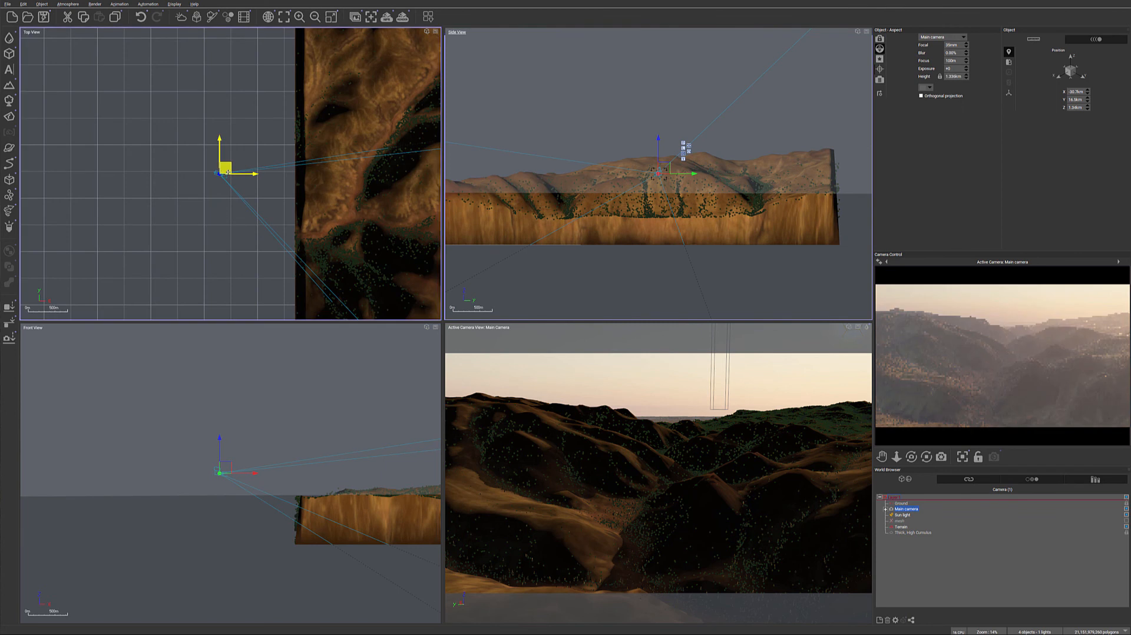
pyautogui.moveTo(255, 183); pyautogui.dragTo(266, 188)
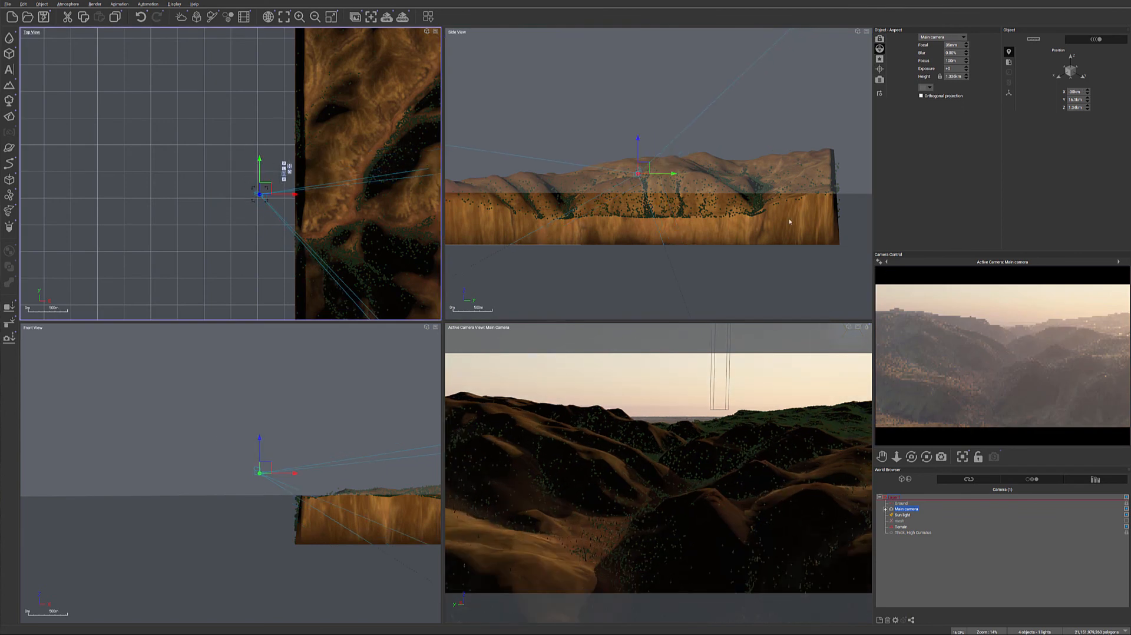
pyautogui.moveTo(640, 173); pyautogui.dragTo(662, 198)
pyautogui.moveTo(911, 457); pyautogui.dragTo(918, 455)
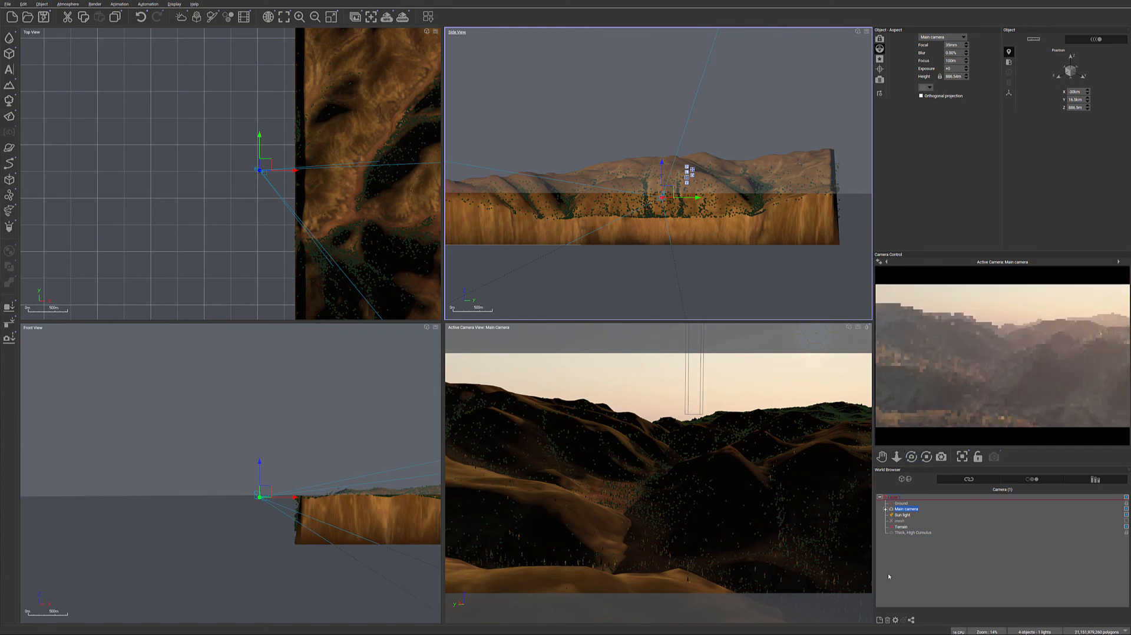
# Raise the terrain's ecosystem layer overall density to about 41%, repopulate it without switching to dynamic population, and accept the material.
pyautogui.click(906, 528)
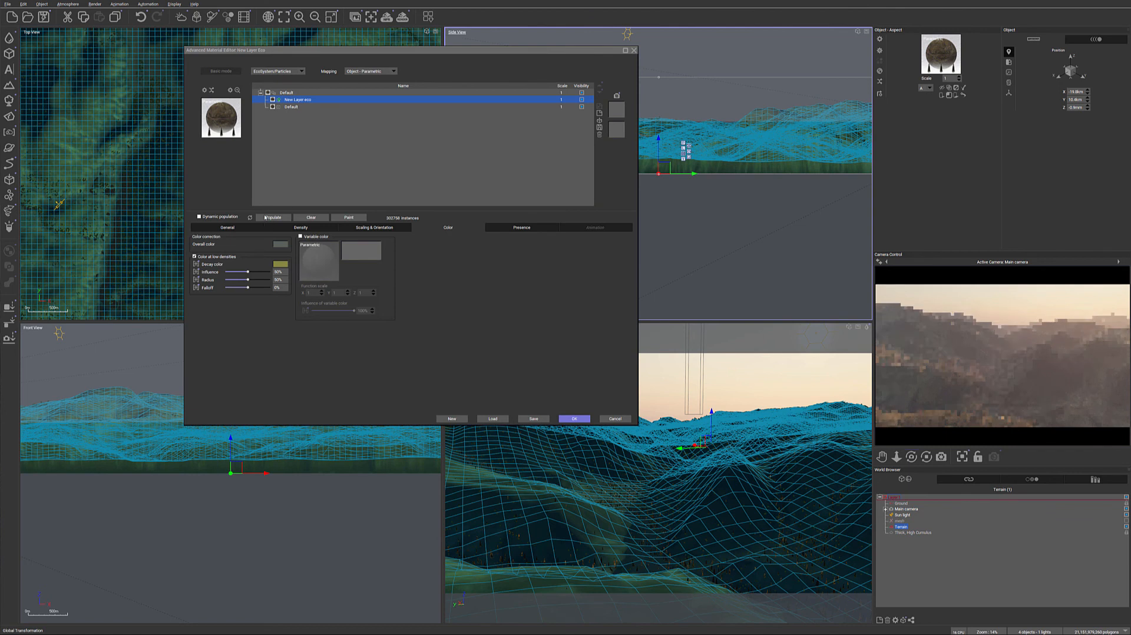
pyautogui.click(299, 228)
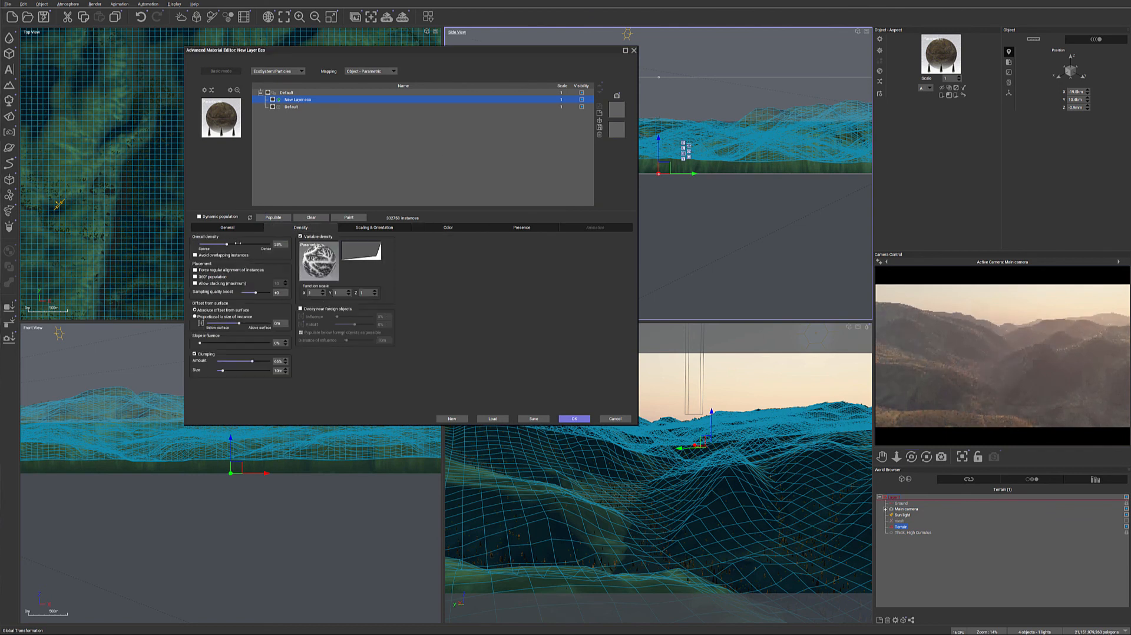
pyautogui.moveTo(241, 244); pyautogui.dragTo(238, 244)
pyautogui.click(274, 217)
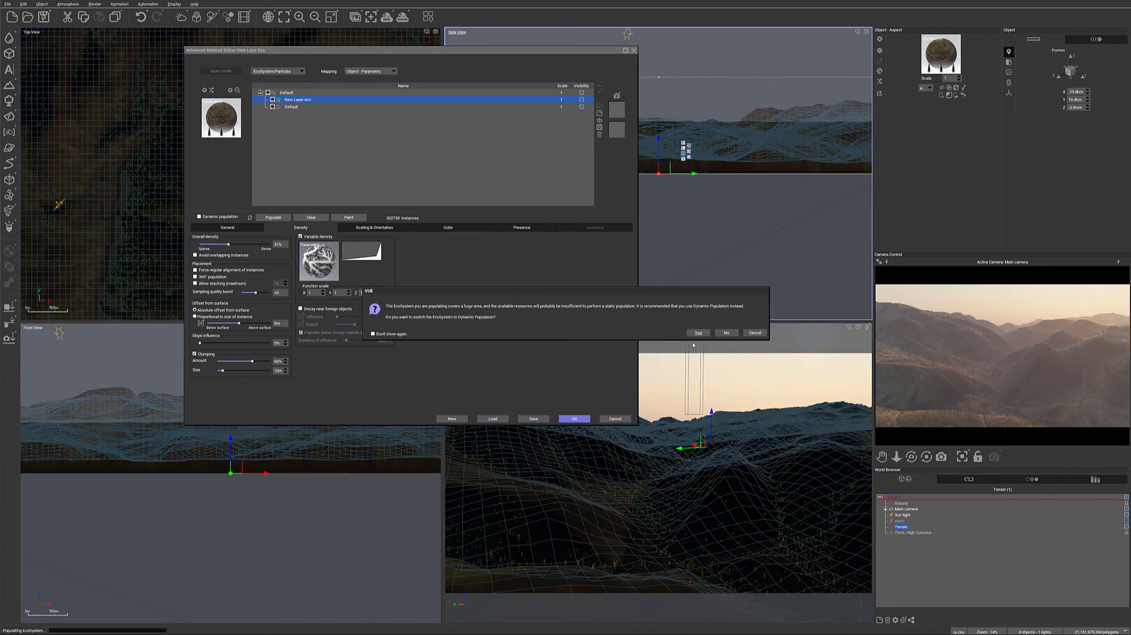
pyautogui.click(726, 333)
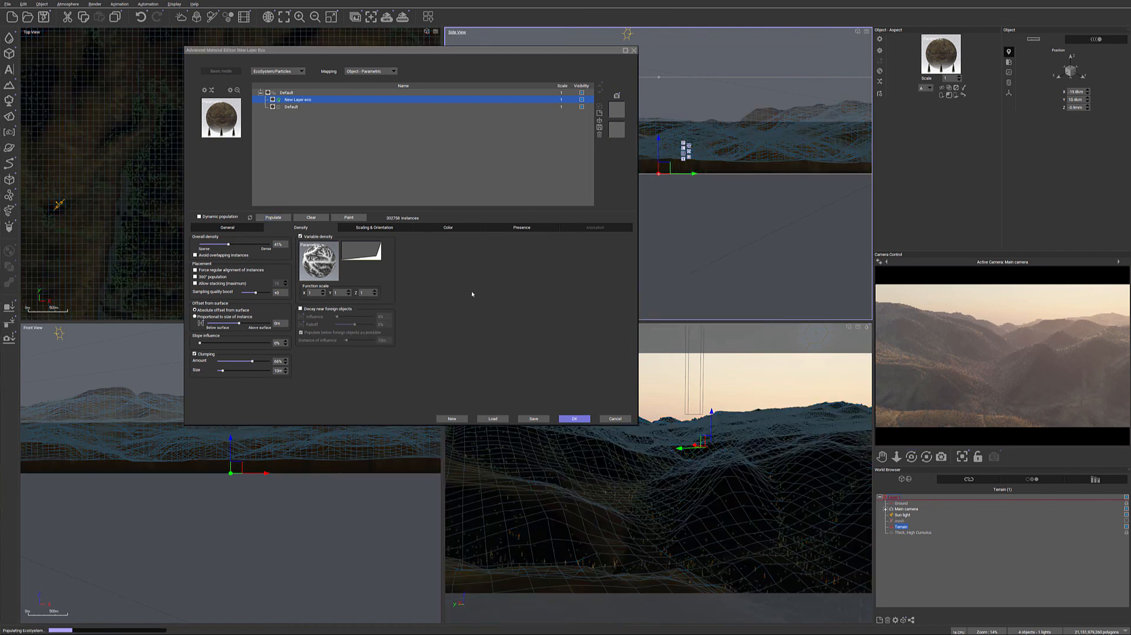
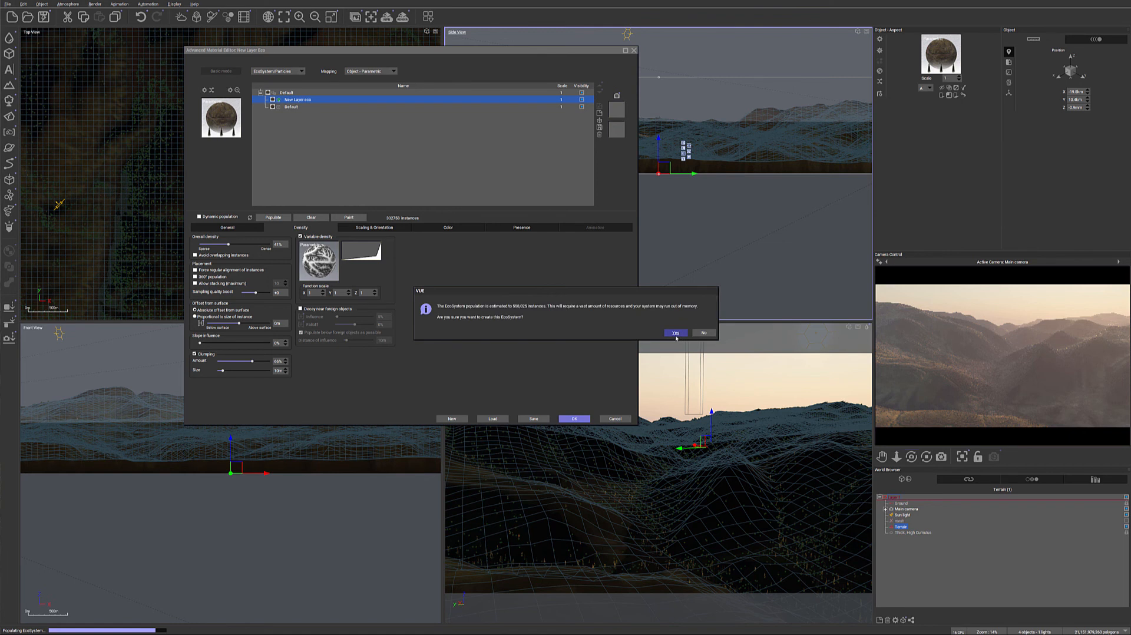
pyautogui.click(675, 334)
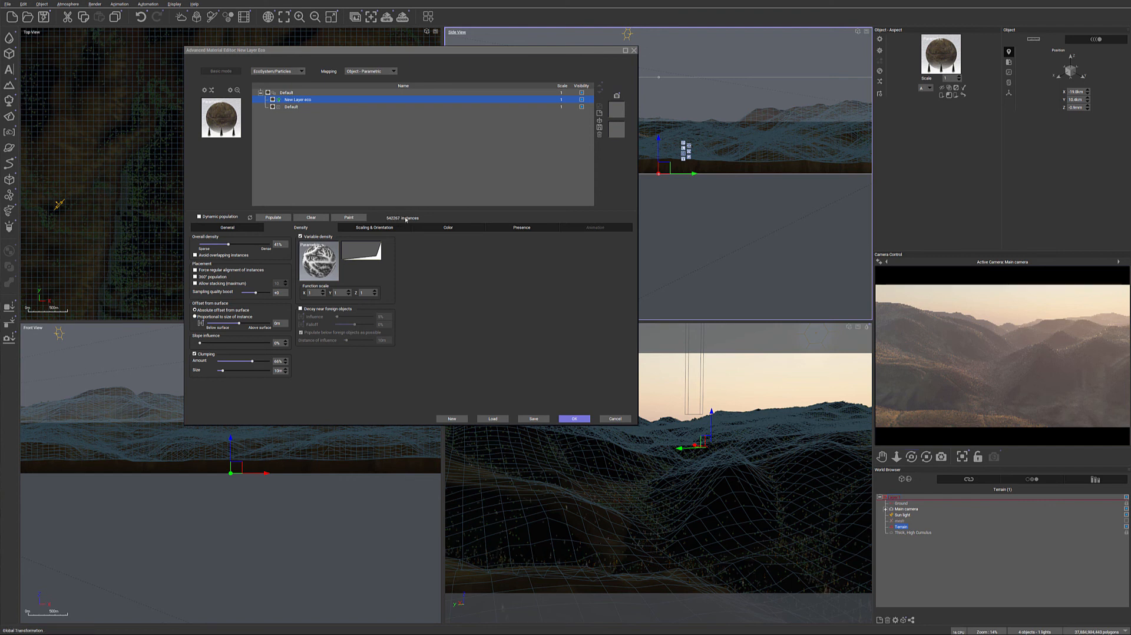
pyautogui.click(574, 419)
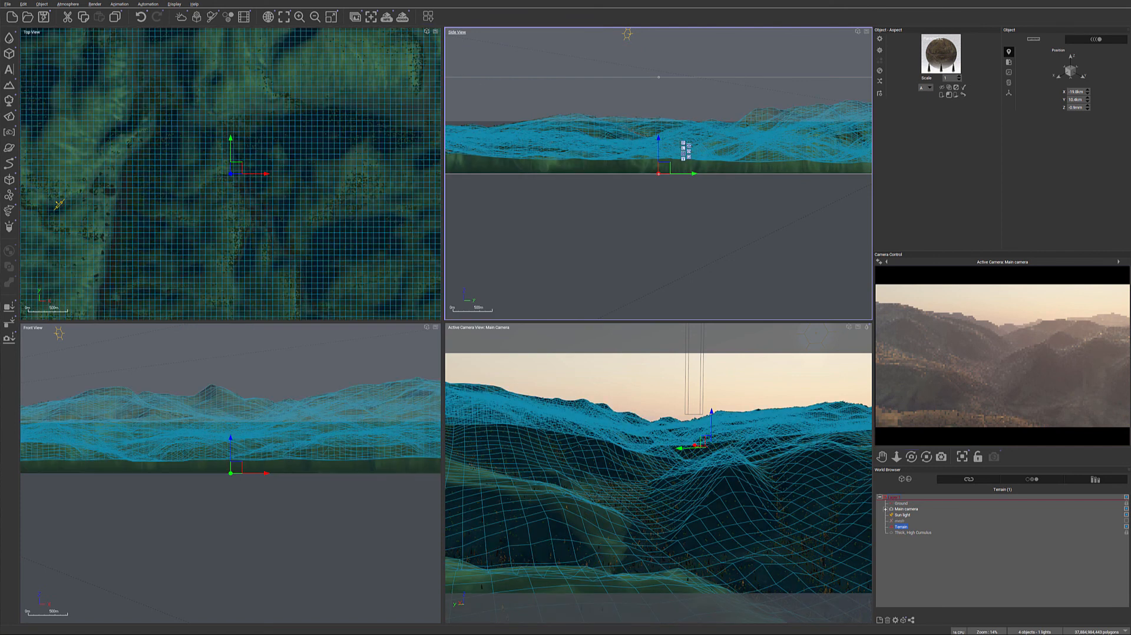
# Render the main camera view, accept the post-render options, and close the finished render.
pyautogui.click(402, 17)
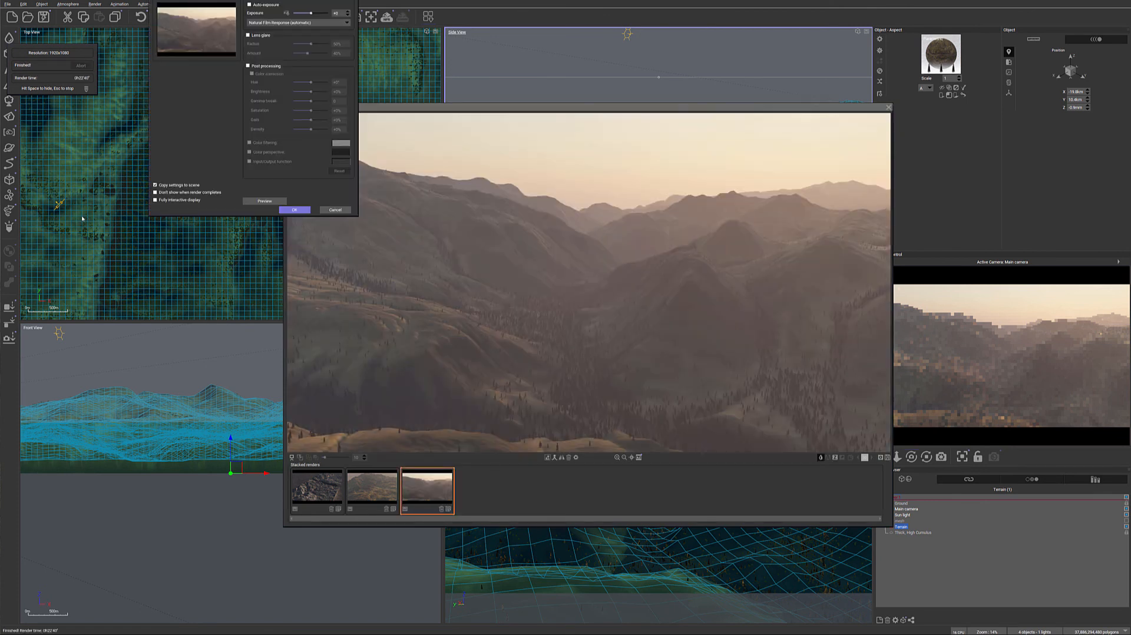
pyautogui.click(295, 210)
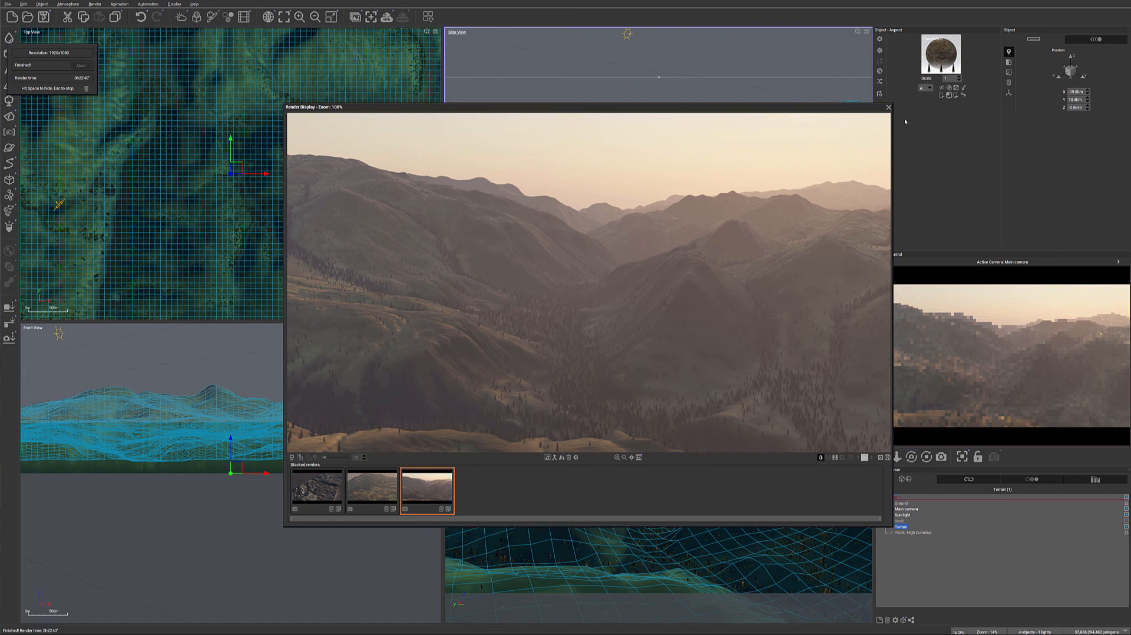
pyautogui.click(889, 108)
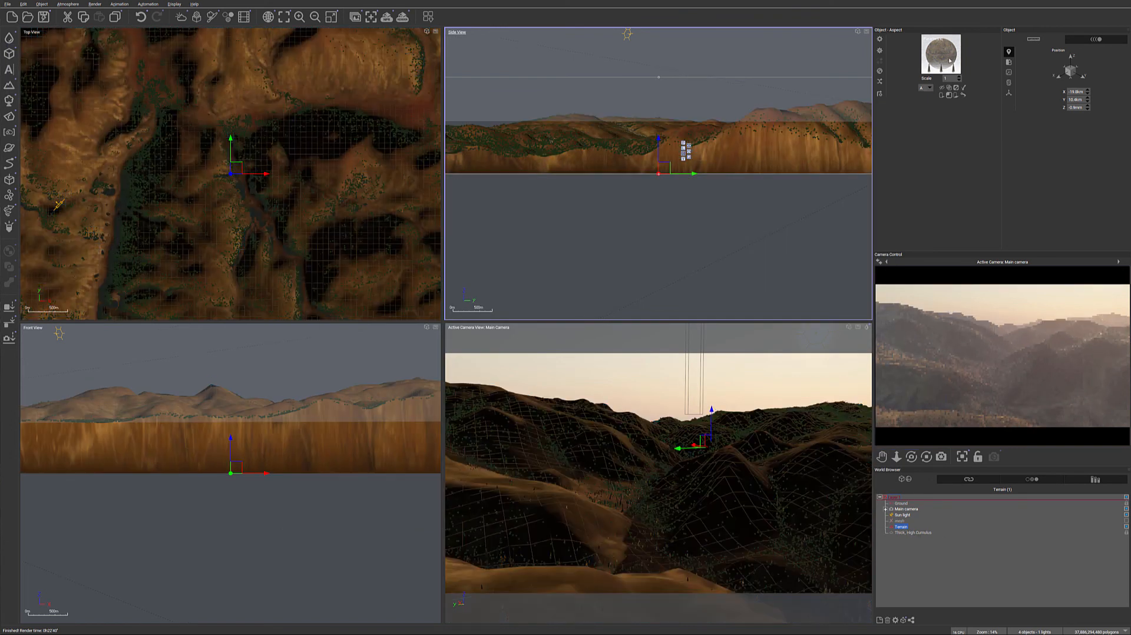
# Delete the ecosystem layer from the terrain material, keeping only the Default PBR material, and accept.
pyautogui.doubleClick(903, 528)
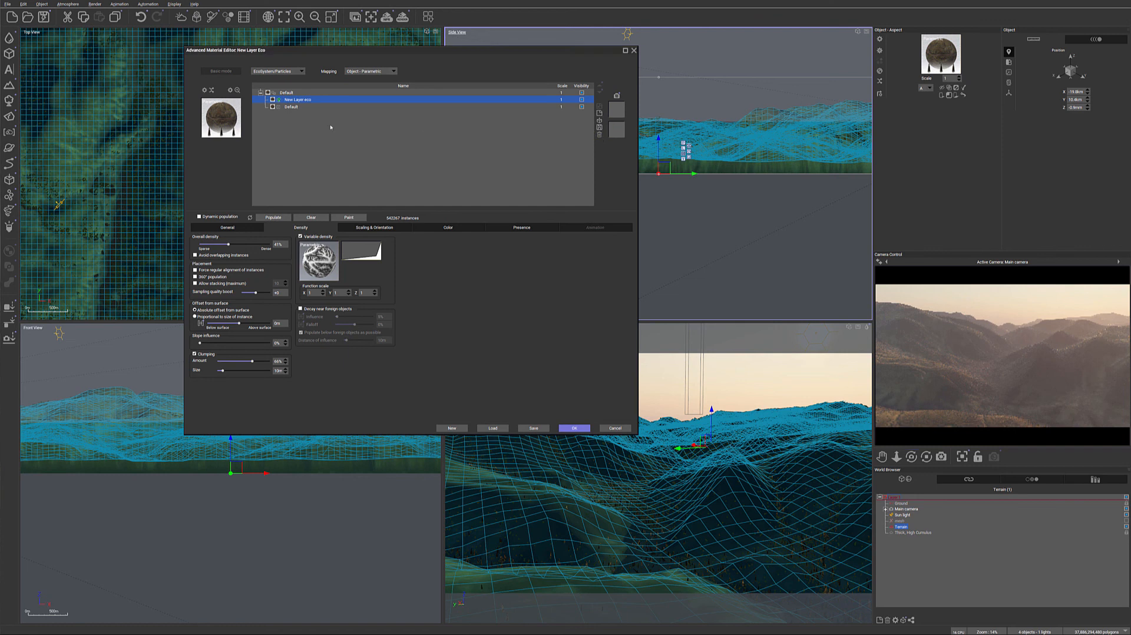
pyautogui.doubleClick(340, 101)
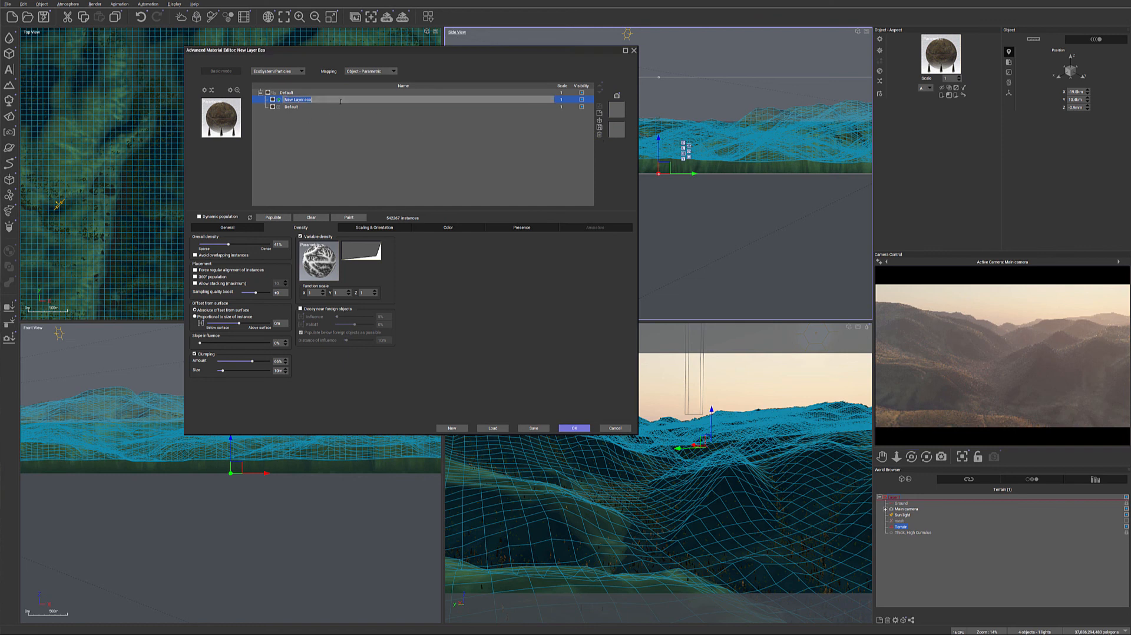
pyautogui.click(462, 157)
pyautogui.click(600, 135)
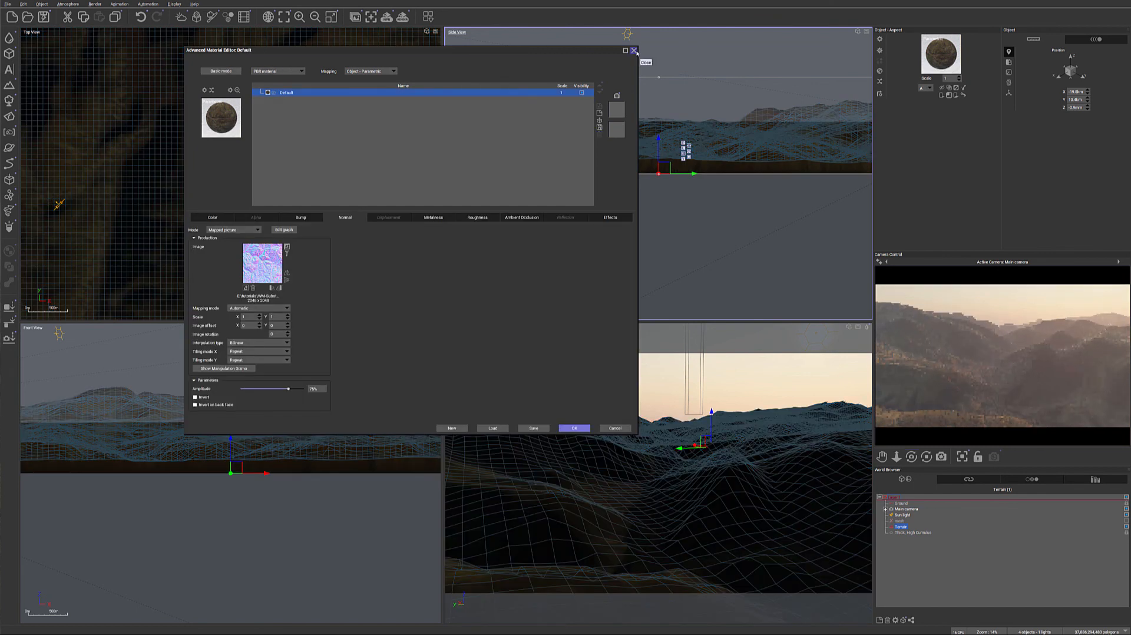
pyautogui.click(574, 429)
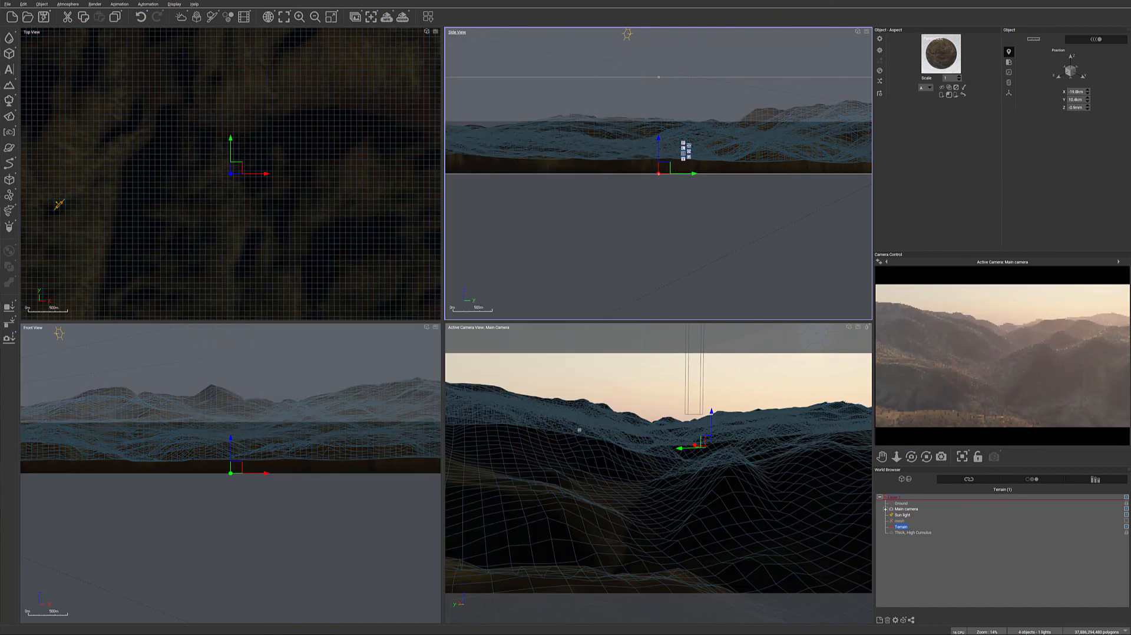
# Raise the main camera to about 8.9 km, pull it back beyond the terrain's corner, and aim it down over the whole terrain.
pyautogui.click(906, 509)
pyautogui.scroll(-6, 607, 167)
pyautogui.moveTo(613, 157); pyautogui.dragTo(657, 135)
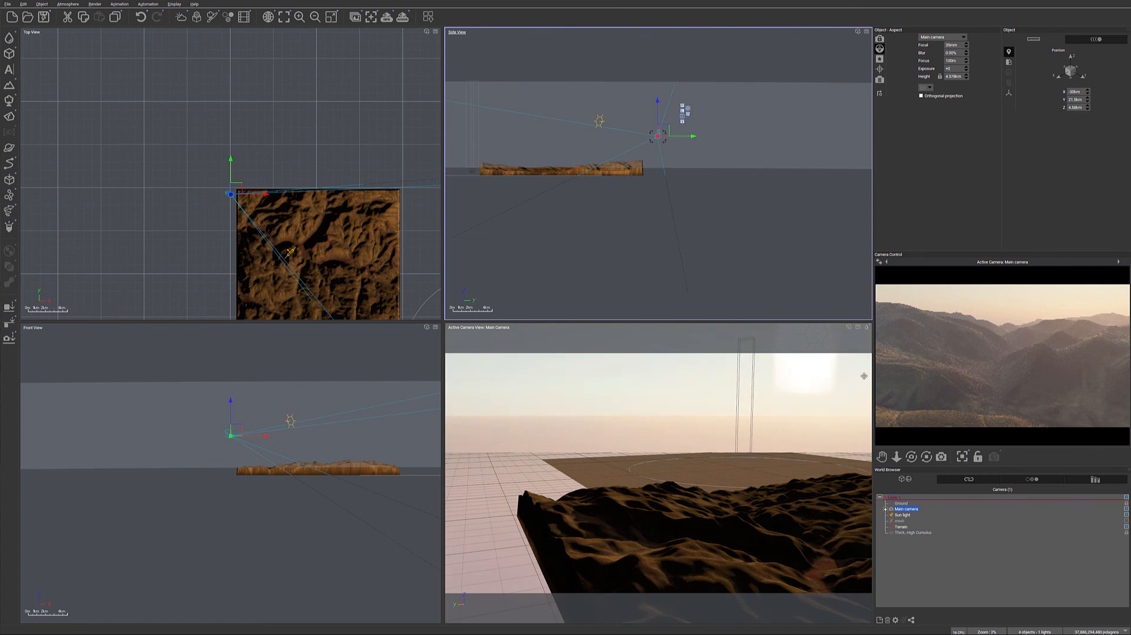
pyautogui.moveTo(912, 457); pyautogui.dragTo(759, 383)
pyautogui.moveTo(658, 135); pyautogui.dragTo(696, 102)
pyautogui.moveTo(236, 138); pyautogui.dragTo(210, 138)
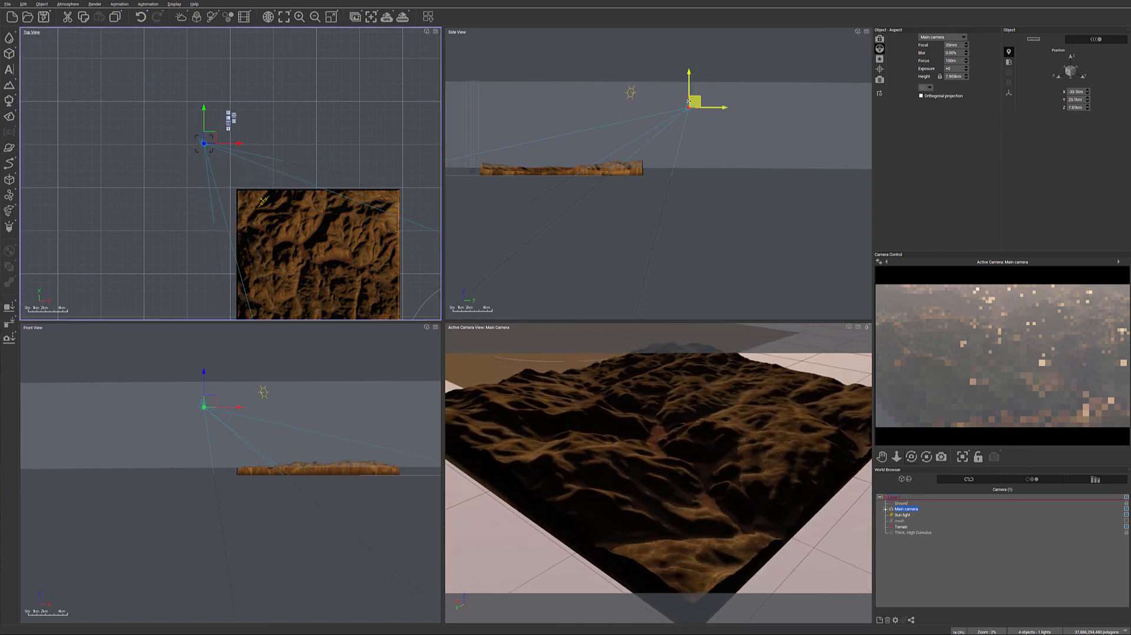
pyautogui.click(690, 103)
pyautogui.moveTo(690, 102); pyautogui.dragTo(690, 94)
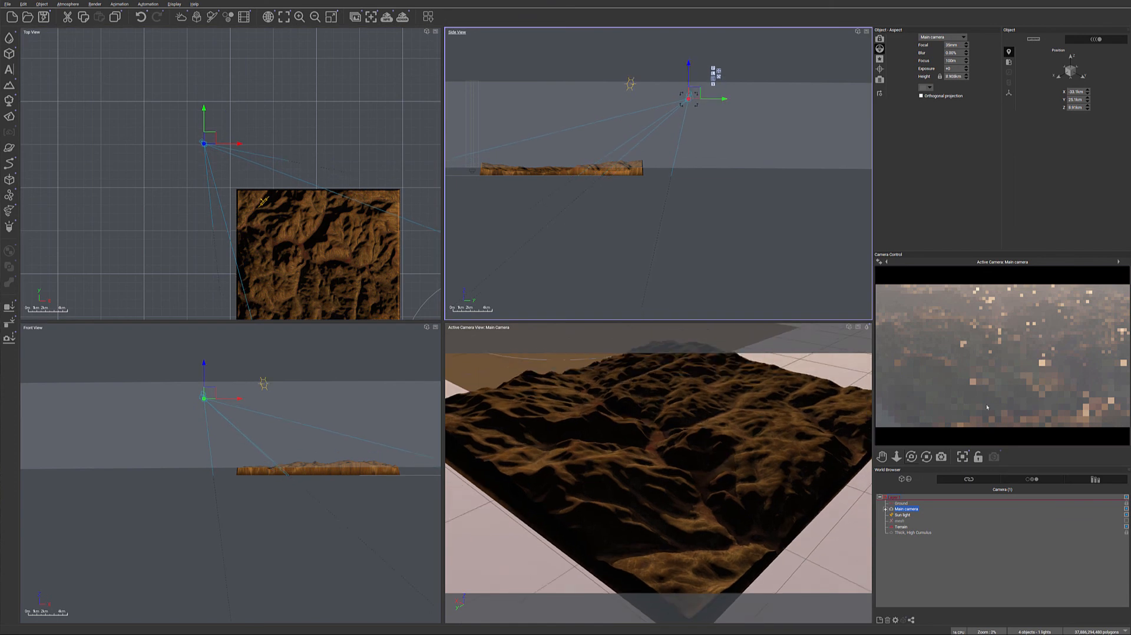
pyautogui.moveTo(912, 457); pyautogui.dragTo(912, 456)
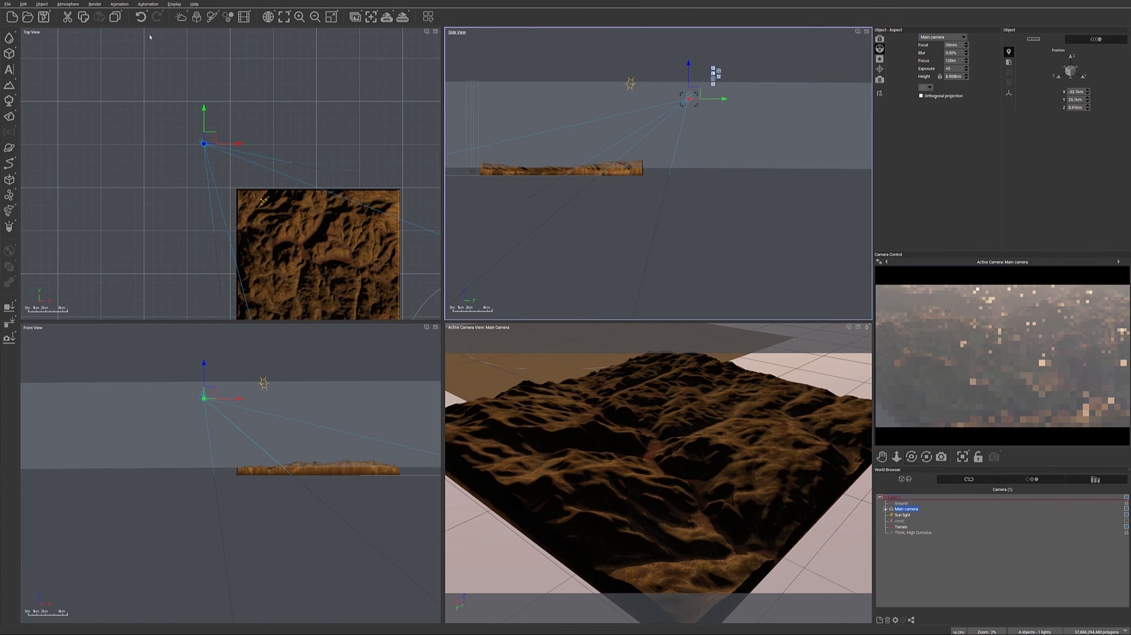
# Delete the Thick, High Cumulus cloud layer and switch the atmosphere model to Standard spectral, with automatic atmosphere and camera exposure adjustment.
pyautogui.click(66, 4)
pyautogui.click(77, 78)
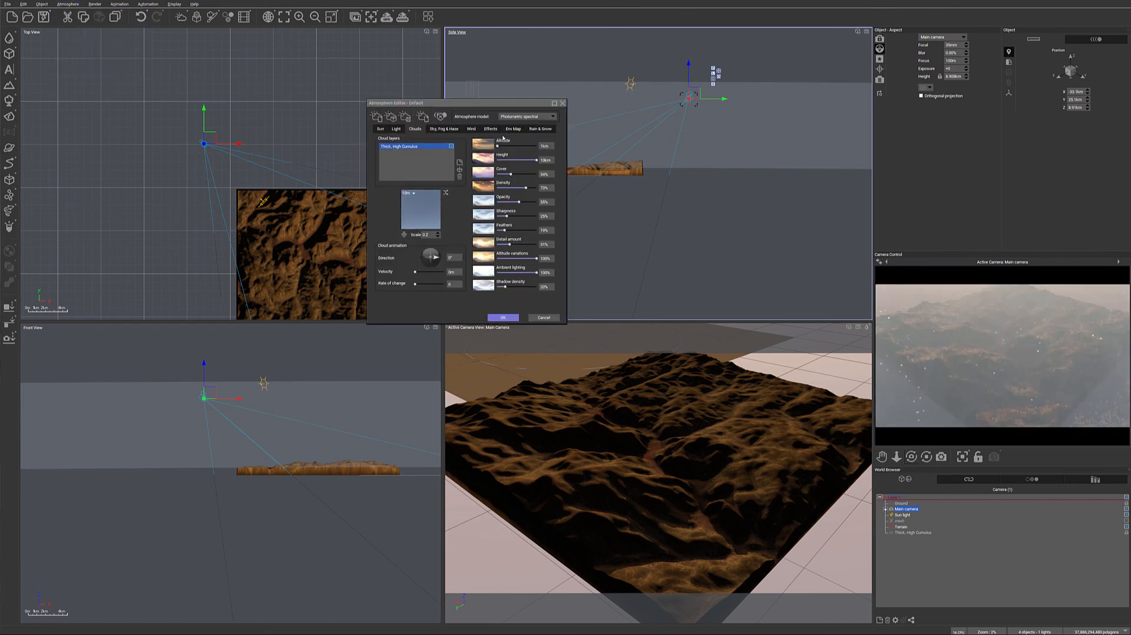
pyautogui.click(460, 176)
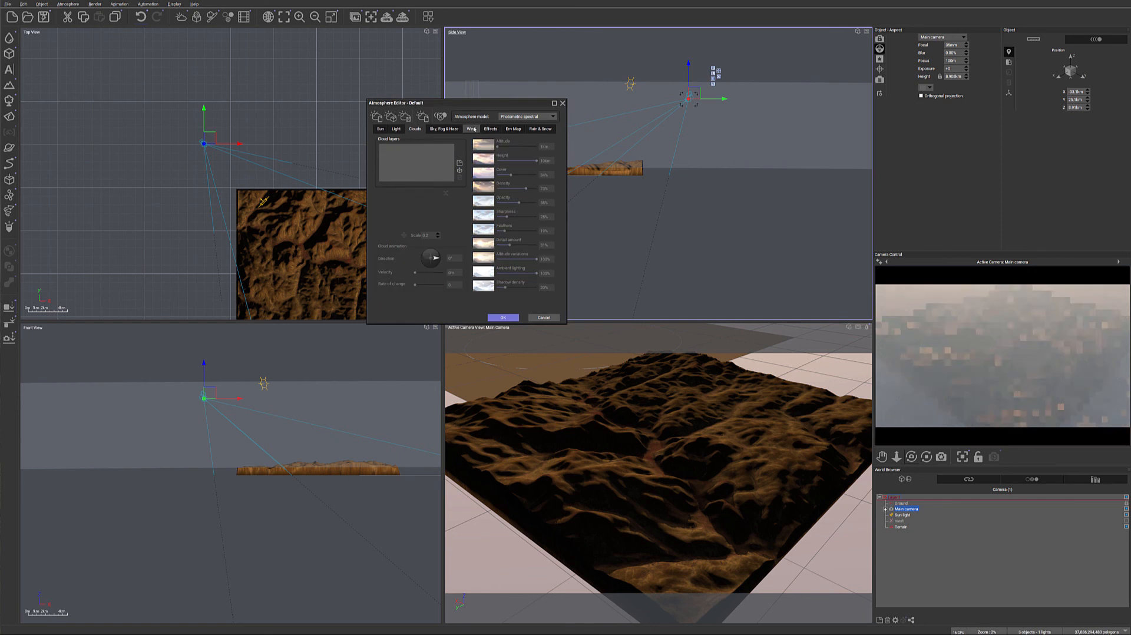
pyautogui.click(545, 116)
pyautogui.click(526, 130)
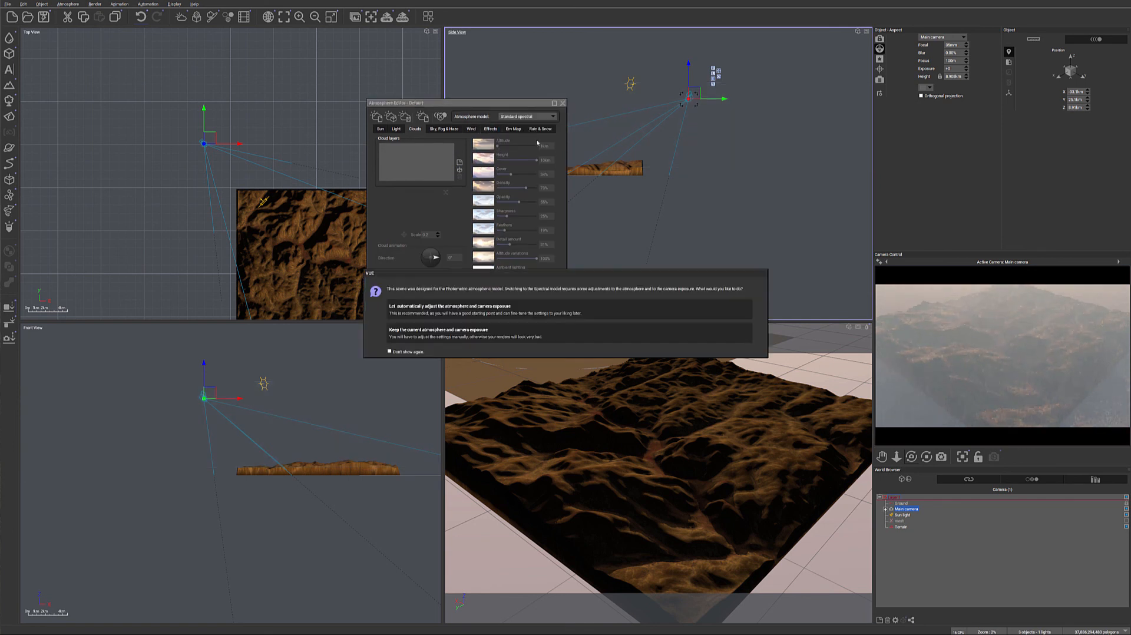
pyautogui.click(521, 309)
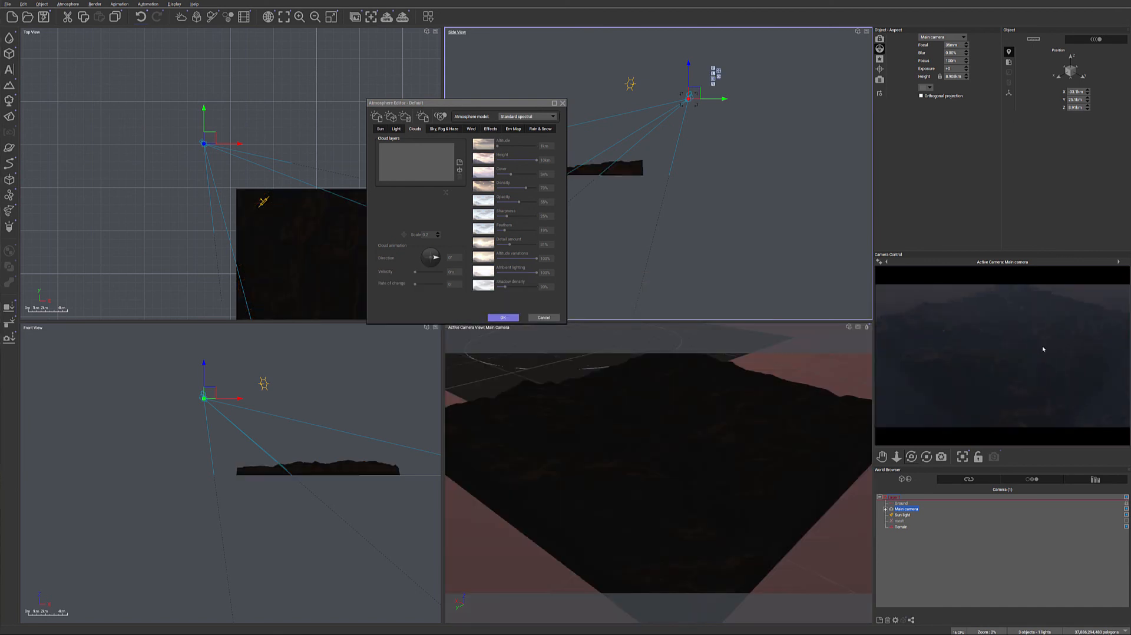
# Set haze and fog ground density to 0%, and reduce the decay amount to about 15% and the aerial perspective to about 0.21.
pyautogui.click(439, 130)
pyautogui.moveTo(450, 189); pyautogui.dragTo(420, 210)
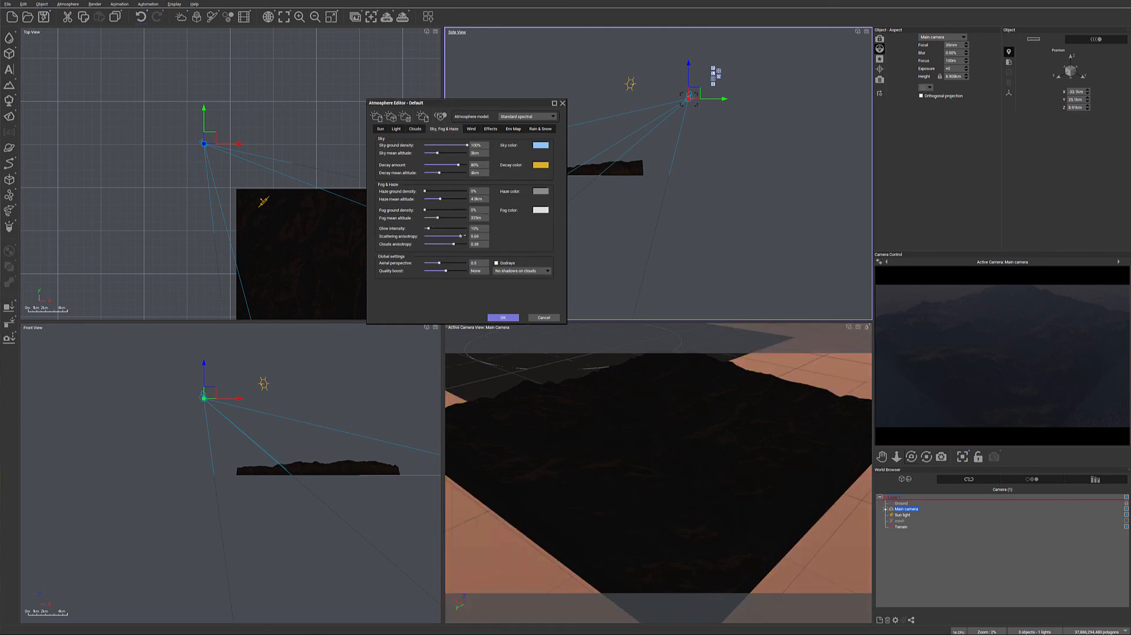
pyautogui.moveTo(458, 164); pyautogui.dragTo(420, 164)
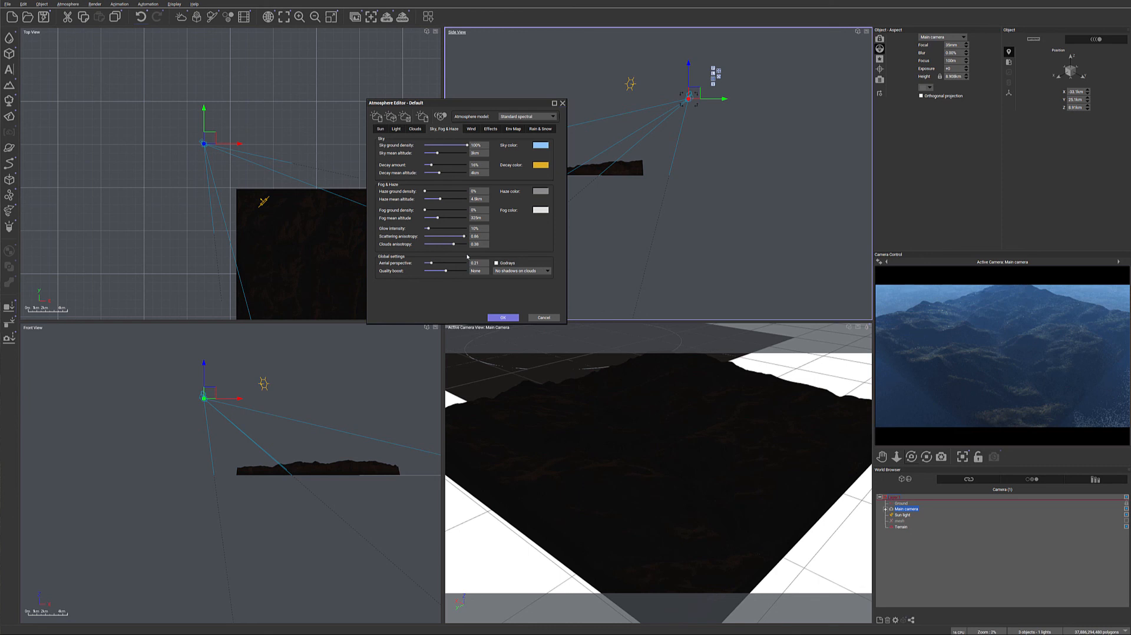
# Change the atmosphere's ambient light color to a darker, muted grey-blue.
pyautogui.click(396, 129)
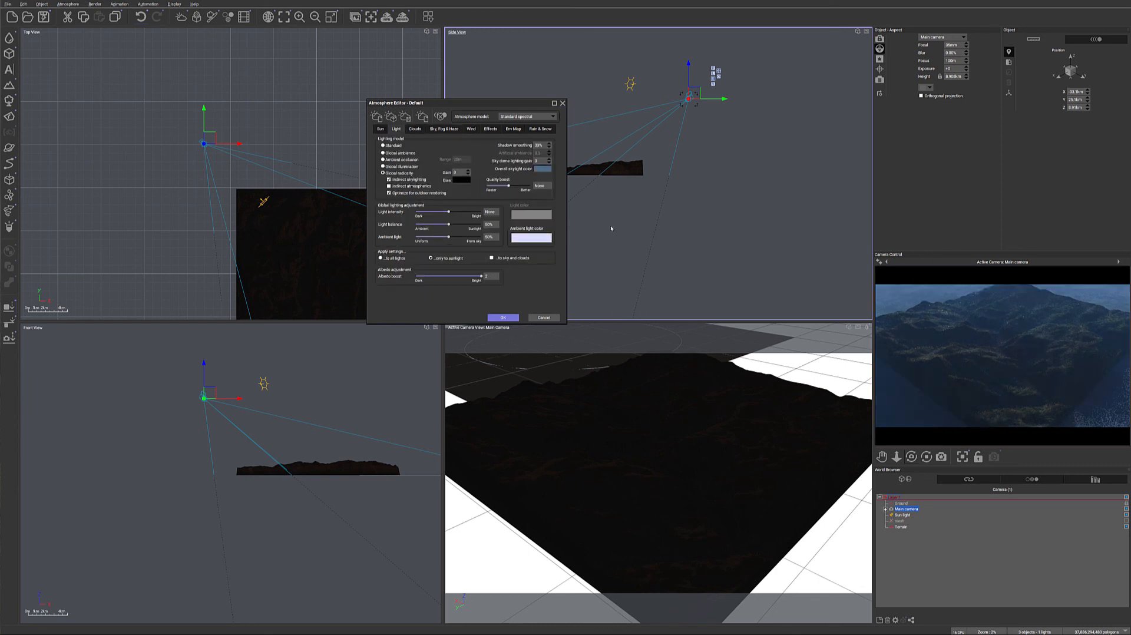
pyautogui.click(535, 237)
pyautogui.click(556, 254)
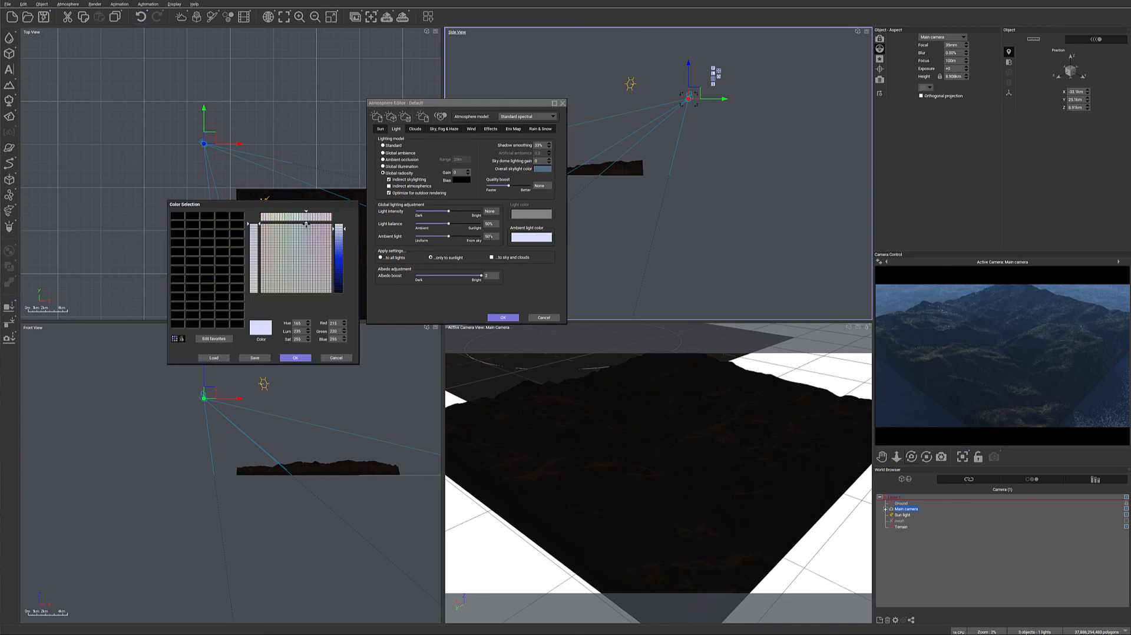
pyautogui.moveTo(340, 231); pyautogui.dragTo(340, 247)
pyautogui.click(301, 281)
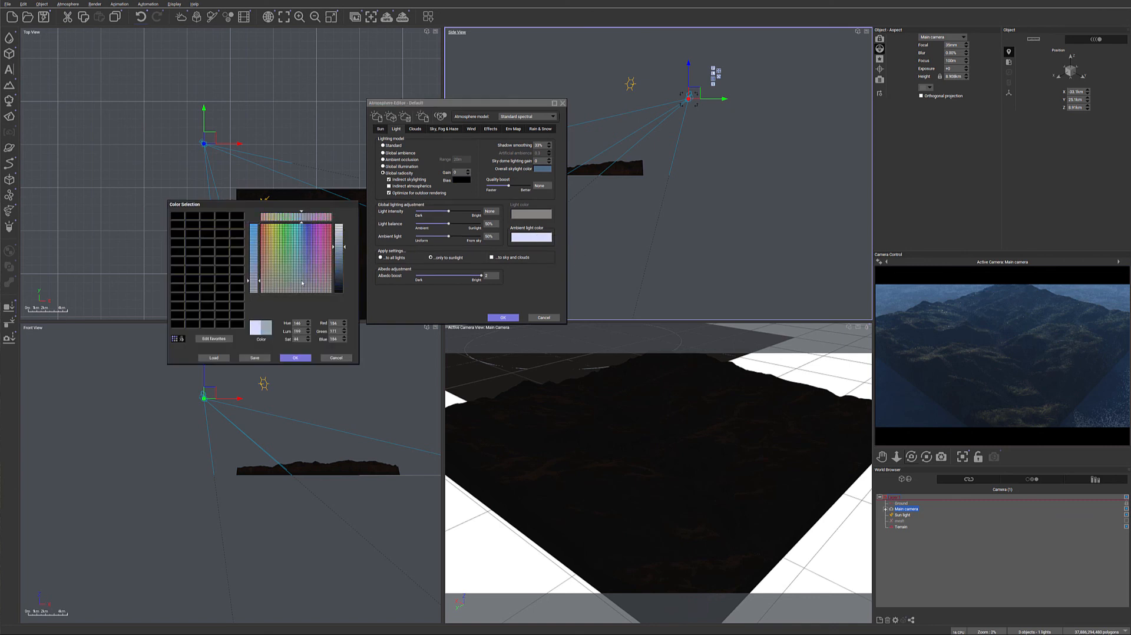
pyautogui.click(295, 357)
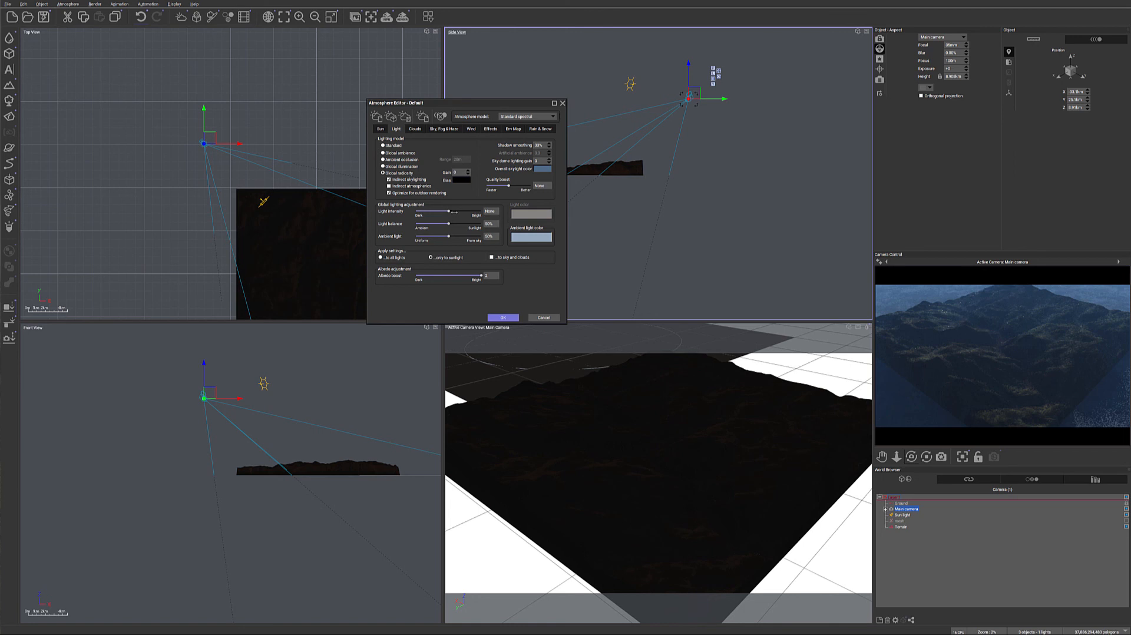
# Raise the global light intensity to about +1.16, lower the light balance to about 42%, and accept the atmosphere settings.
pyautogui.moveTo(452, 209); pyautogui.dragTo(467, 209)
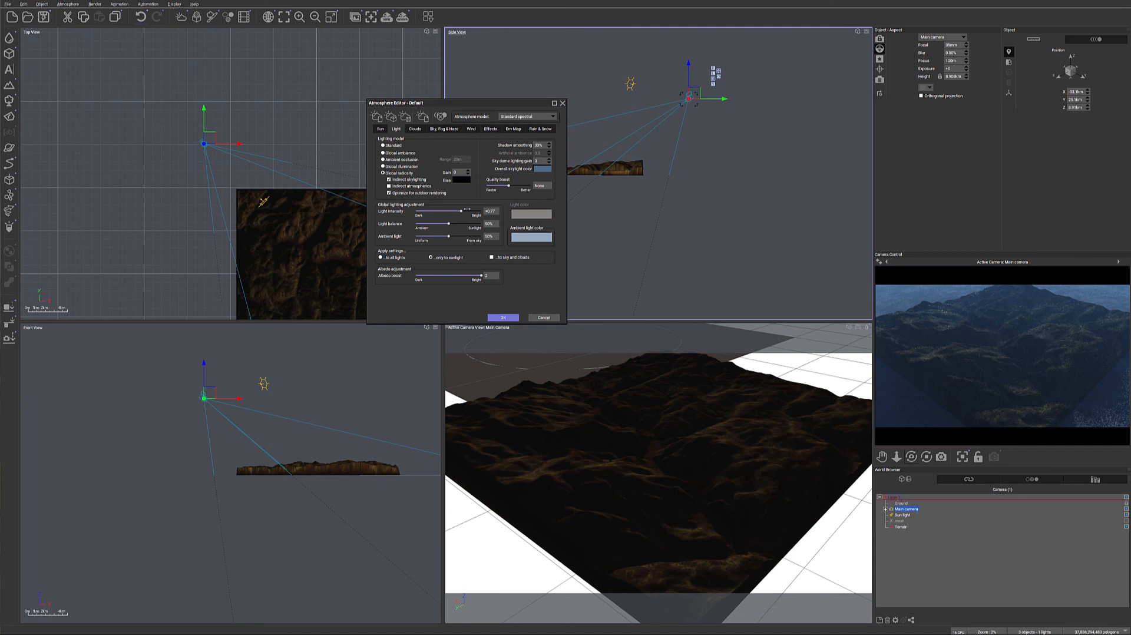
pyautogui.moveTo(471, 209); pyautogui.dragTo(443, 222)
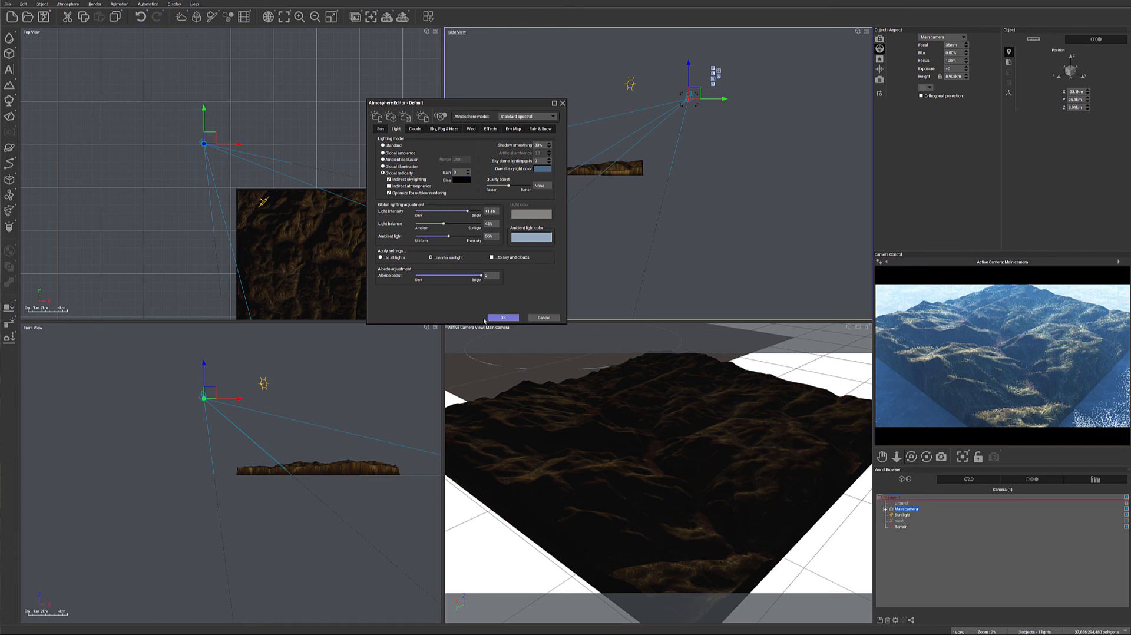
pyautogui.click(502, 317)
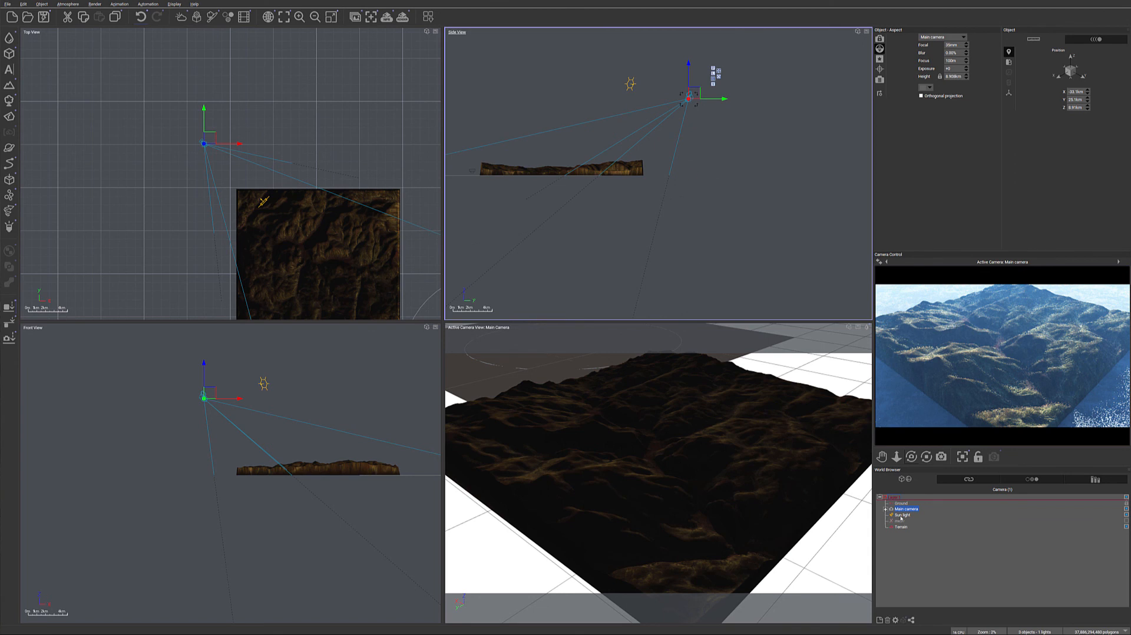
# Move the sun light outside the terrain's edge on the camera side and raise it to about 12.8 km.
pyautogui.click(902, 515)
pyautogui.moveTo(295, 175)
pyautogui.mouseDown()
pyautogui.moveTo(293, 192)
pyautogui.moveTo(245, 228)
pyautogui.moveTo(203, 217)
pyautogui.mouseUp()
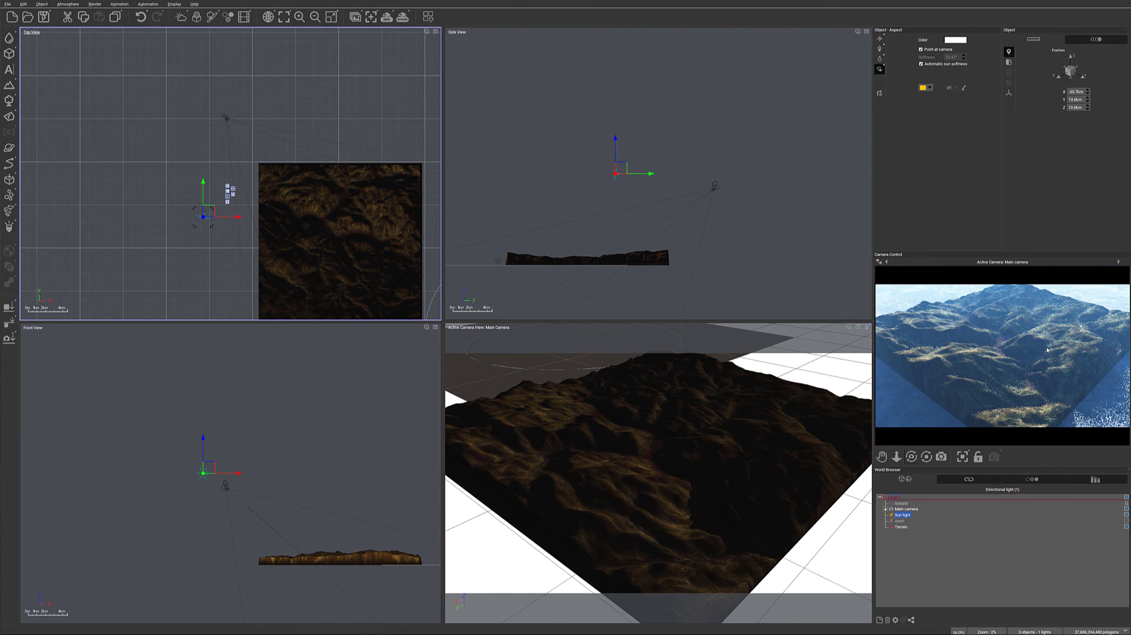
pyautogui.moveTo(621, 169); pyautogui.dragTo(637, 152)
pyautogui.rightClick(1050, 406)
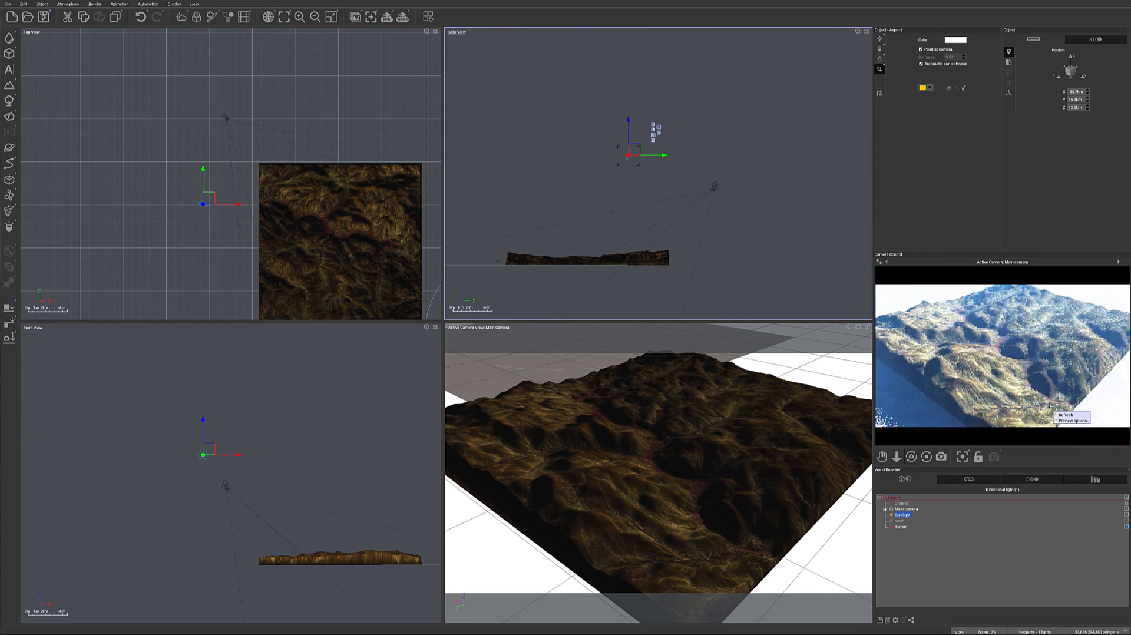
pyautogui.click(1046, 360)
pyautogui.moveTo(352, 213); pyautogui.dragTo(306, 192, button='right')
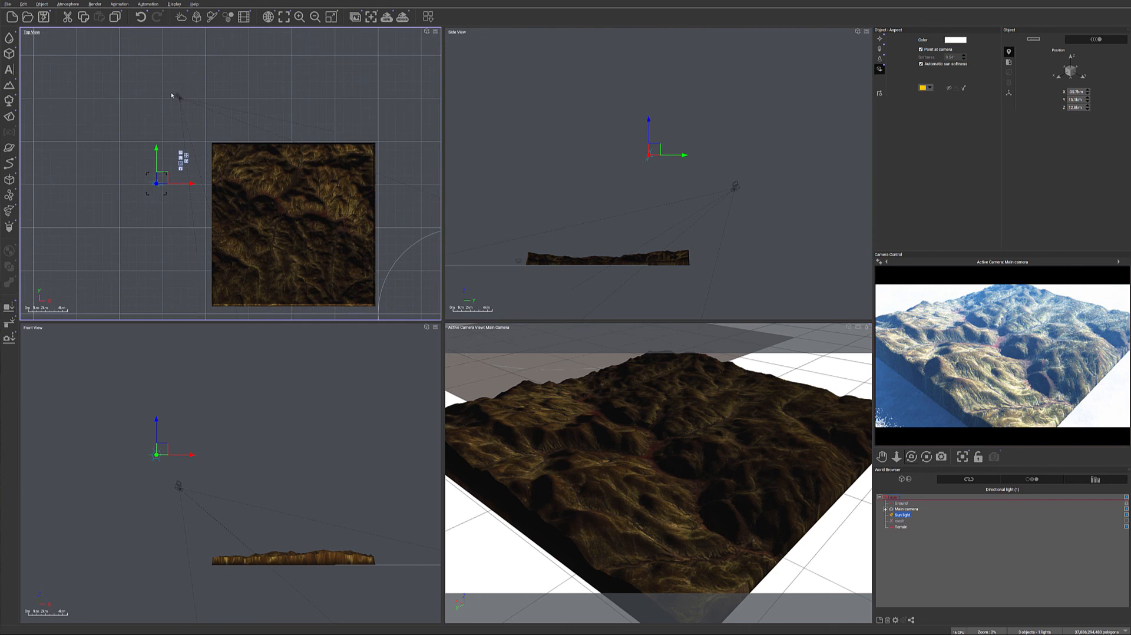
# Raise the main camera to about 12.9 km, pull it farther from the terrain's corner, and re-aim it to frame the whole terrain.
pyautogui.click(179, 98)
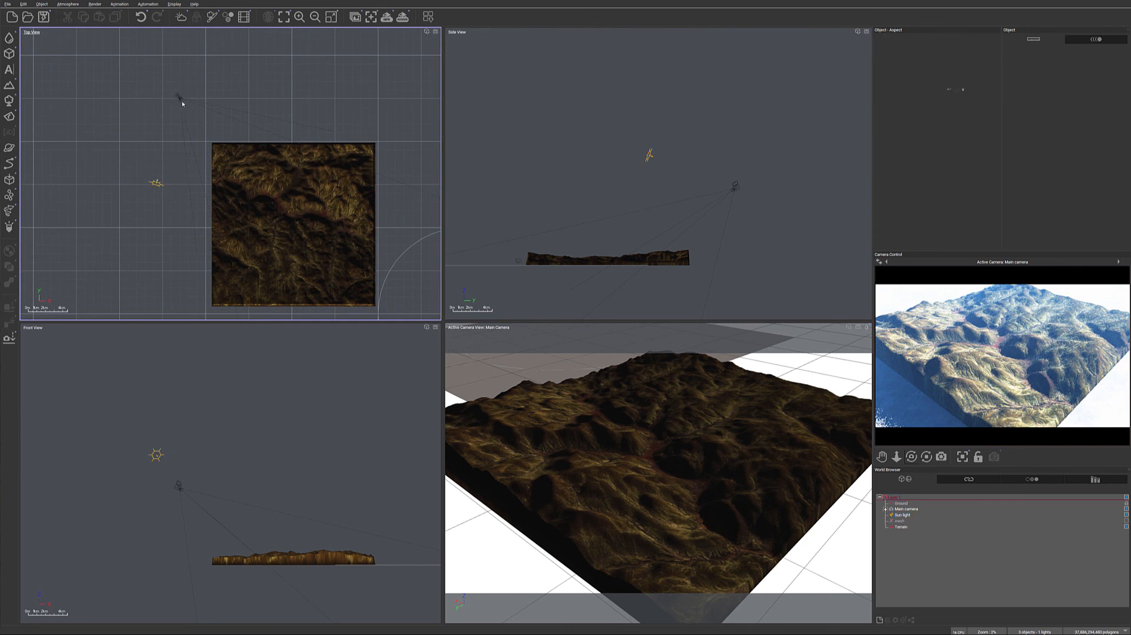
pyautogui.click(908, 509)
pyautogui.moveTo(663, 166); pyautogui.dragTo(636, 148)
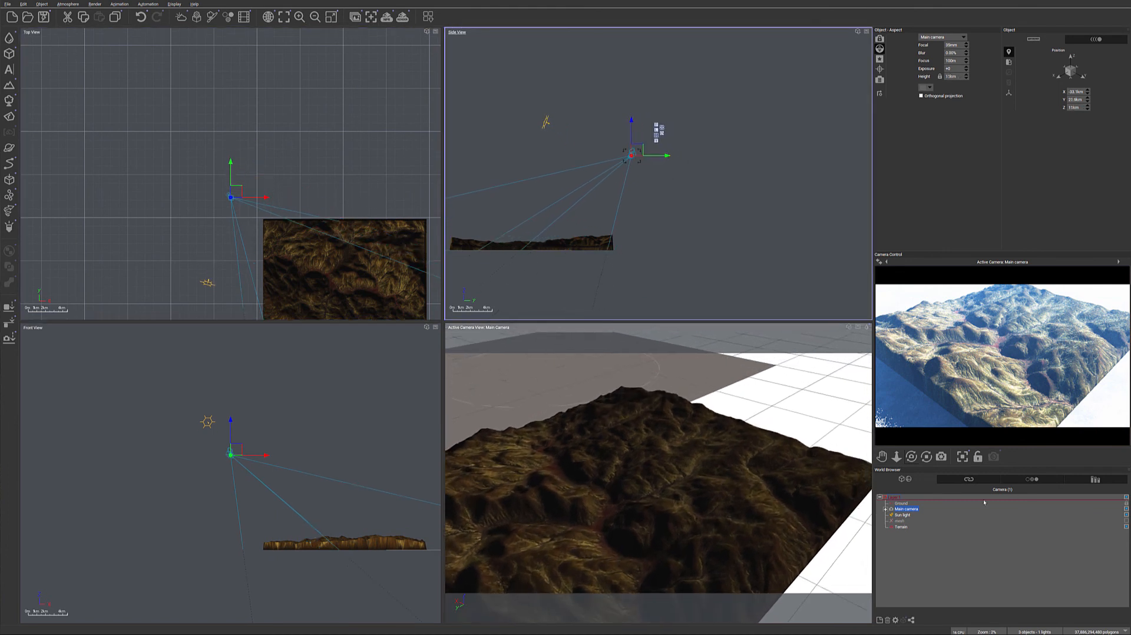
pyautogui.moveTo(911, 457); pyautogui.dragTo(912, 480)
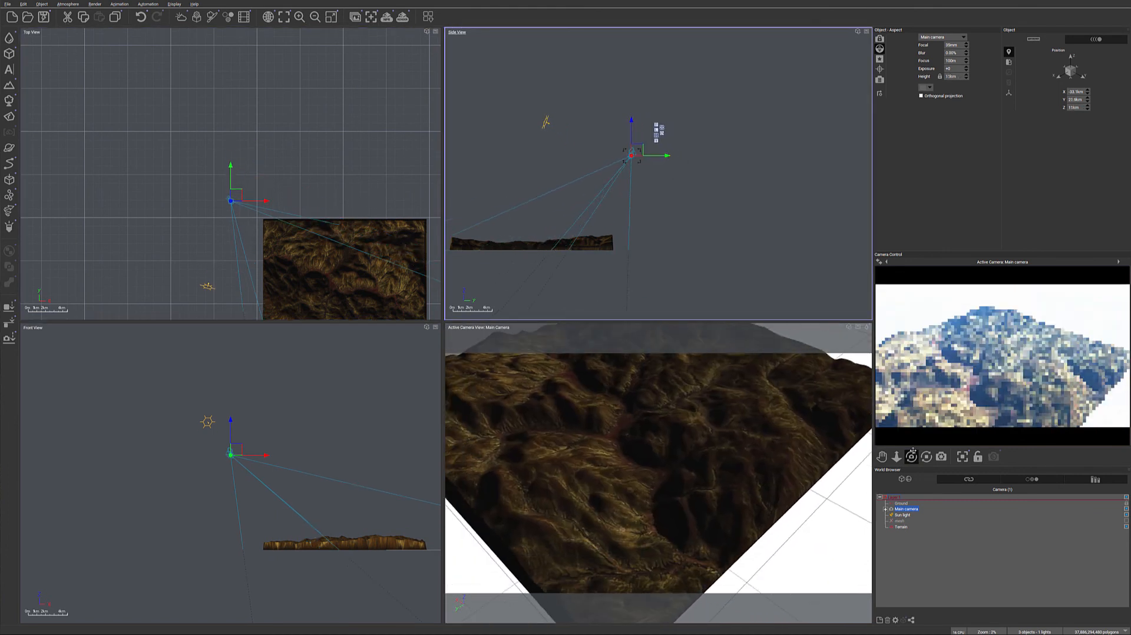
pyautogui.moveTo(660, 155); pyautogui.dragTo(654, 133)
pyautogui.moveTo(235, 175); pyautogui.dragTo(230, 174)
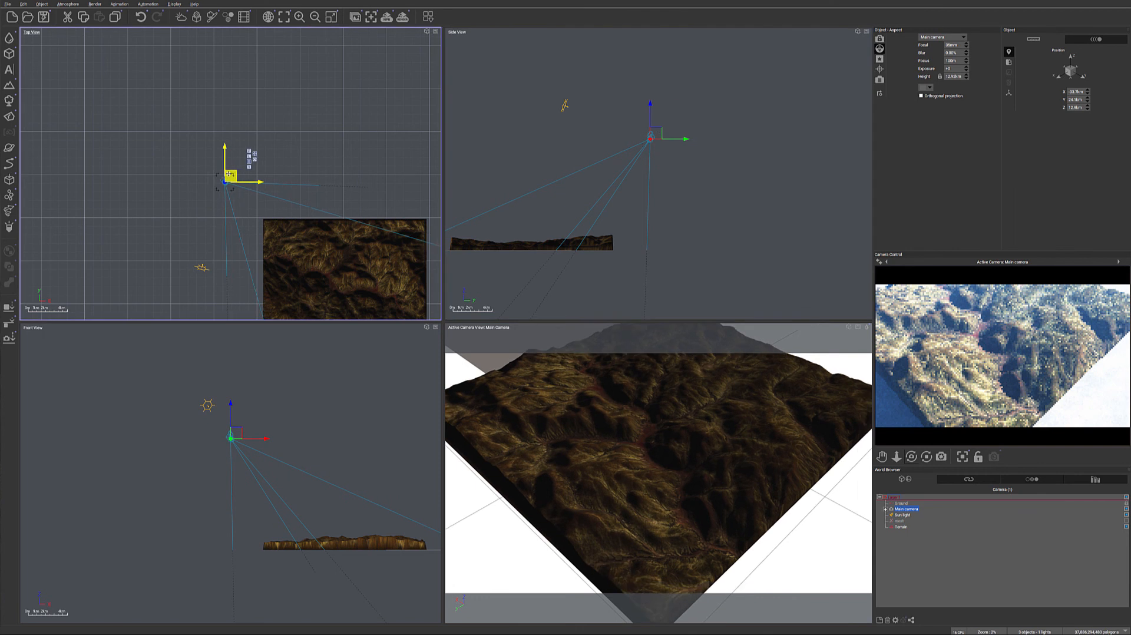
pyautogui.moveTo(911, 457); pyautogui.dragTo(912, 485)
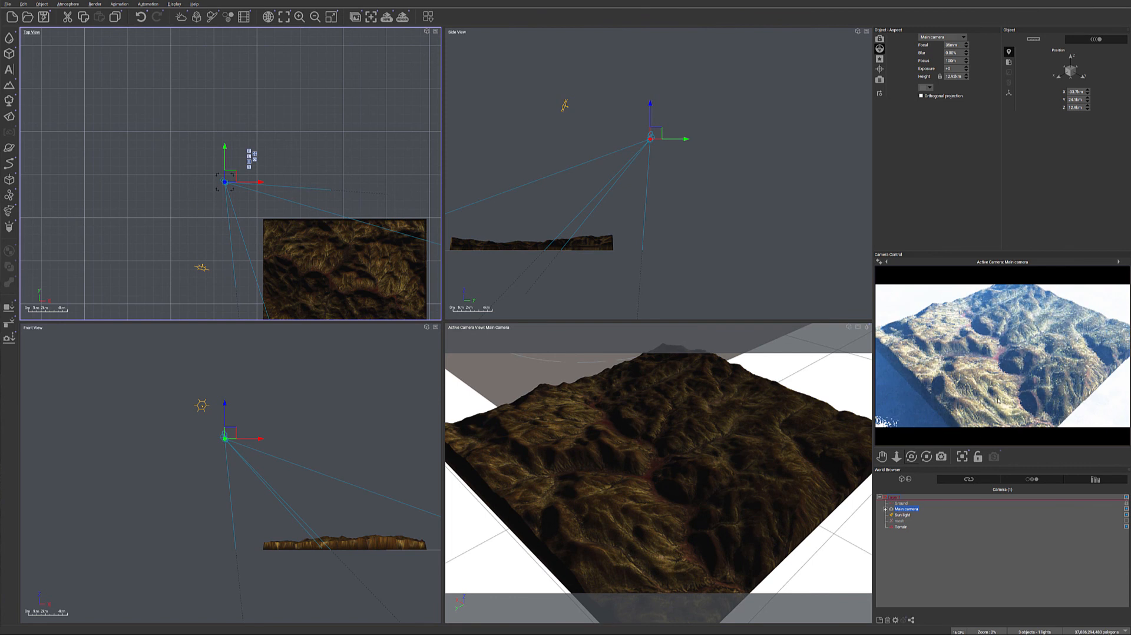
pyautogui.rightClick(1040, 393)
pyautogui.rightClick(975, 453)
# Enable the shadow map for the sun light with ray-traced projected shadows and accept.
pyautogui.click(866, 184)
pyautogui.click(902, 521)
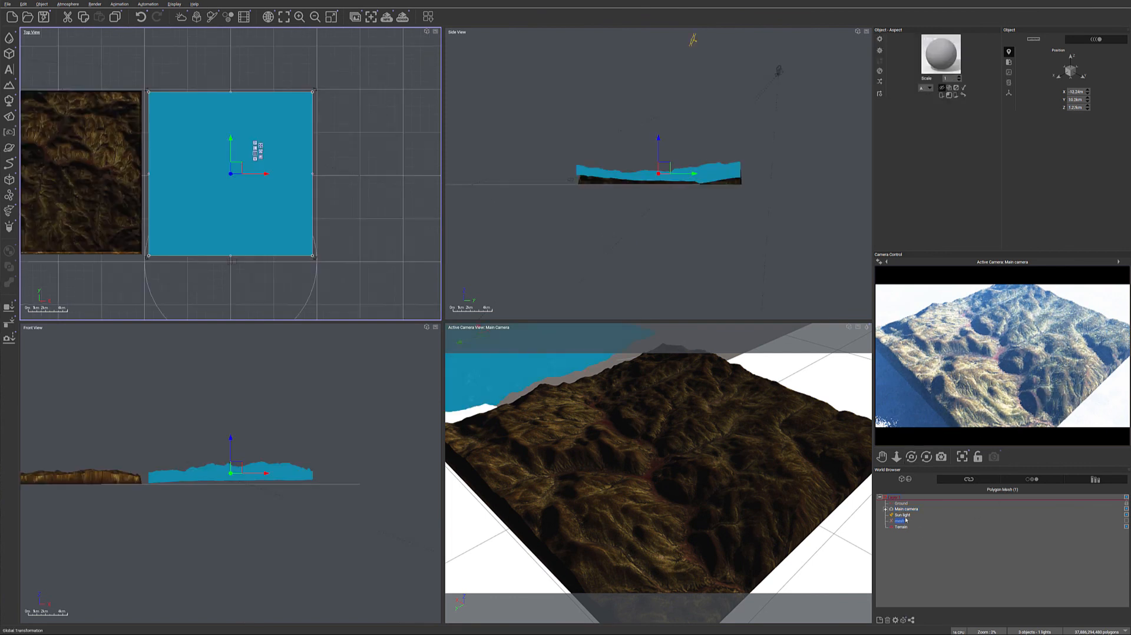
pyautogui.click(903, 514)
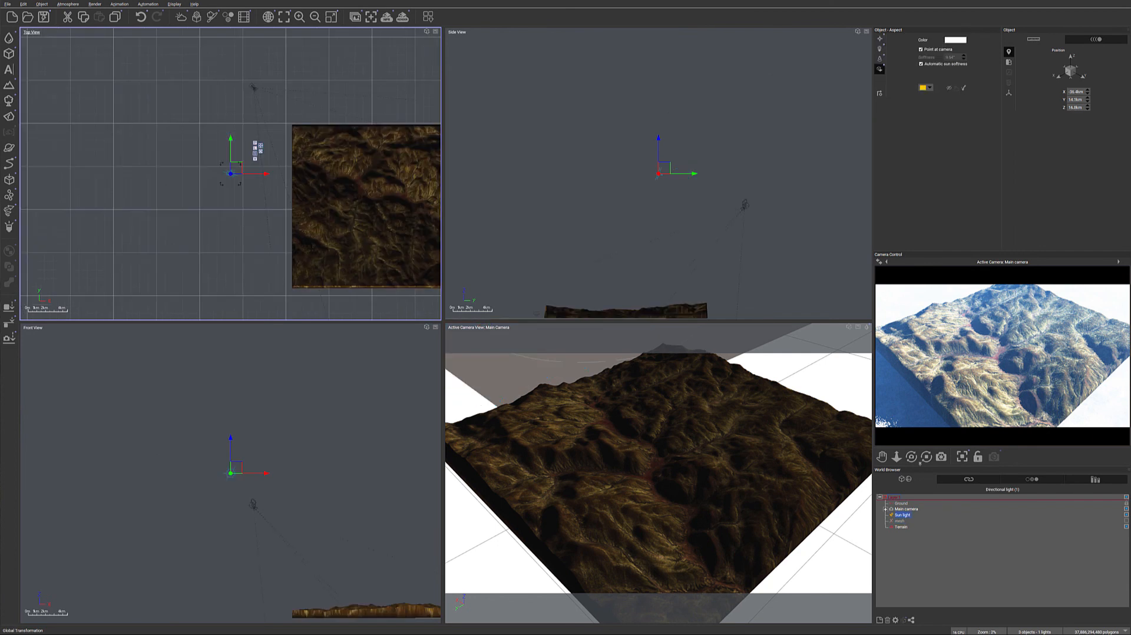
pyautogui.click(879, 70)
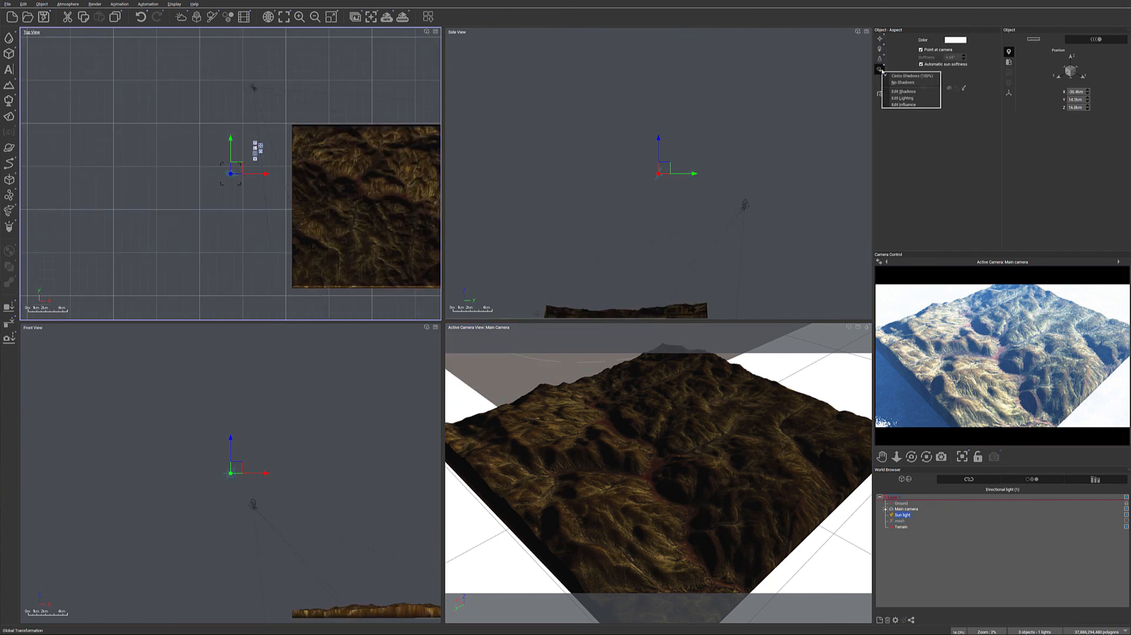
pyautogui.click(910, 91)
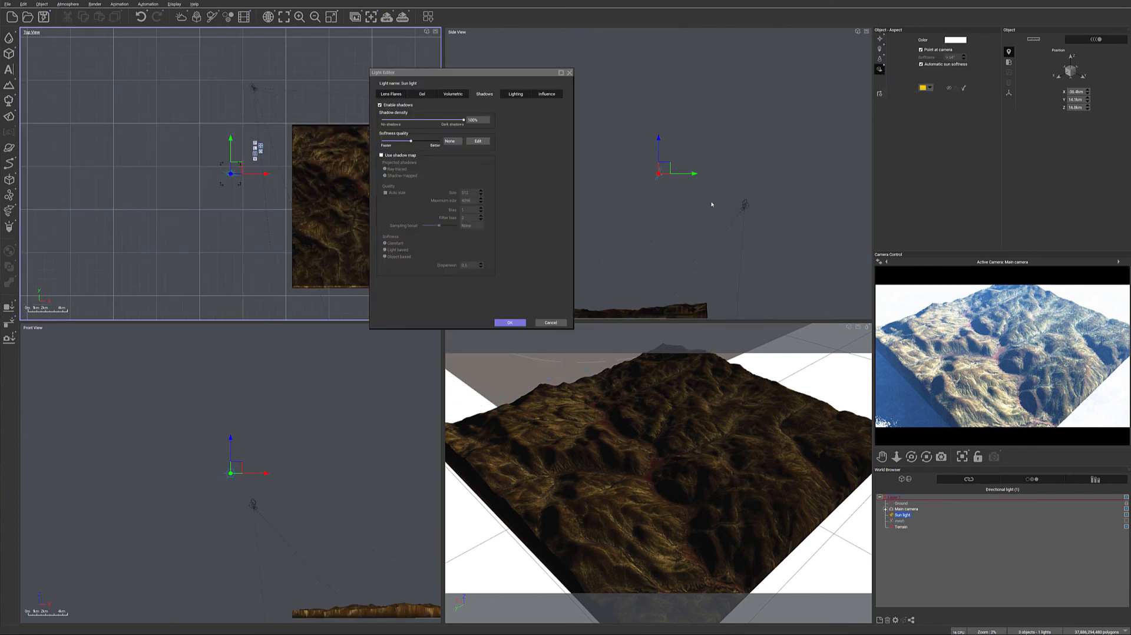
pyautogui.click(381, 155)
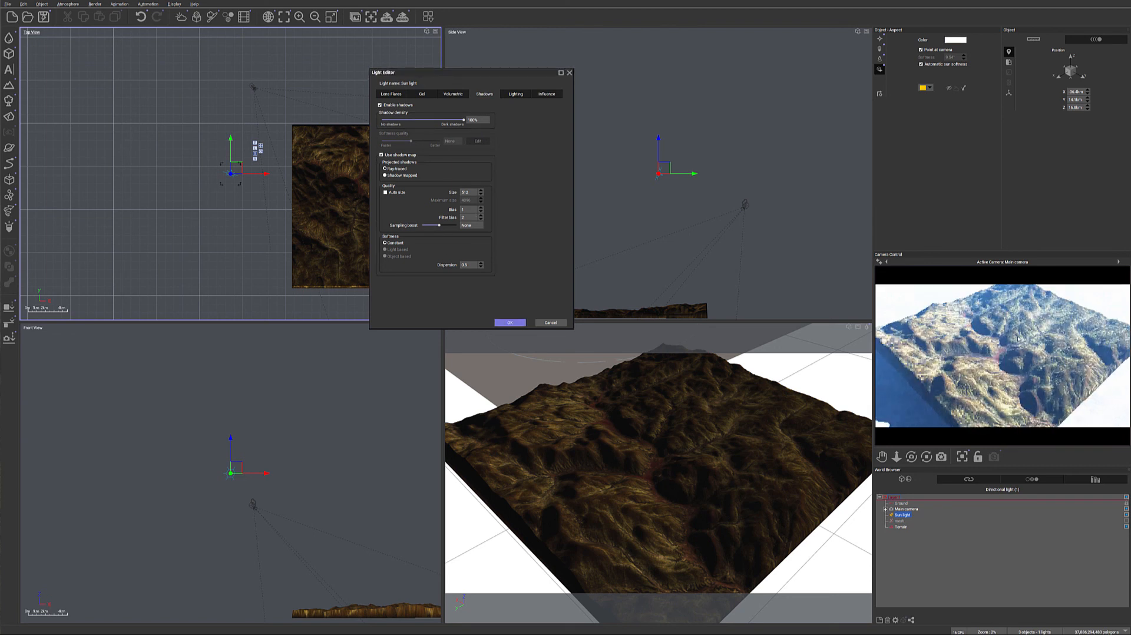
pyautogui.click(514, 323)
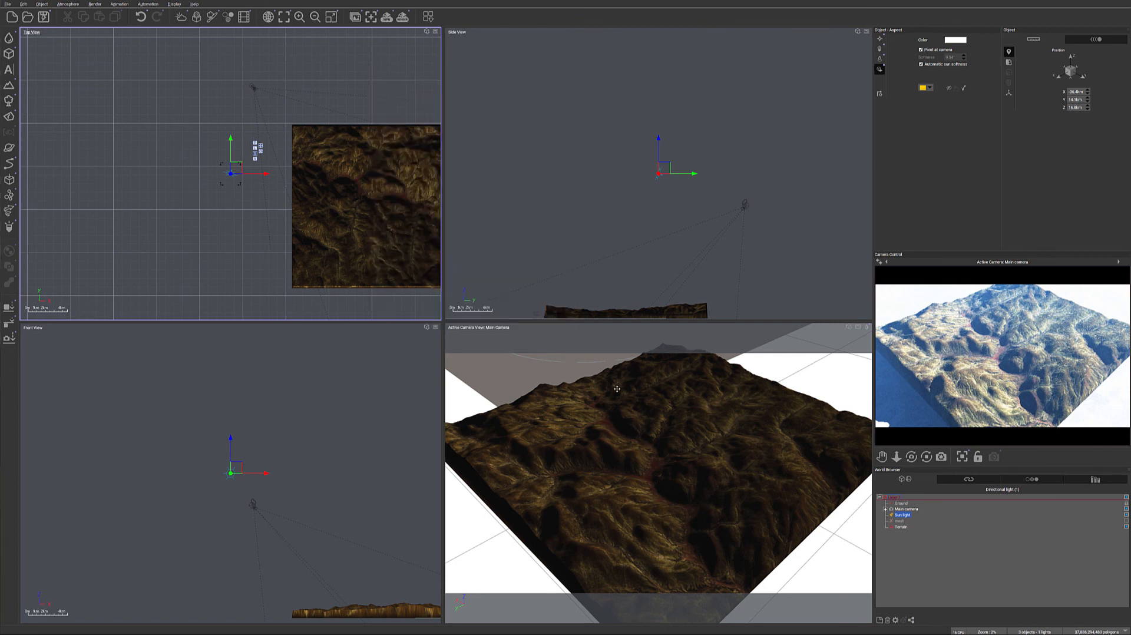
# Set the main camera's film response to No Exposure Filter in the advanced camera options and accept.
pyautogui.click(906, 509)
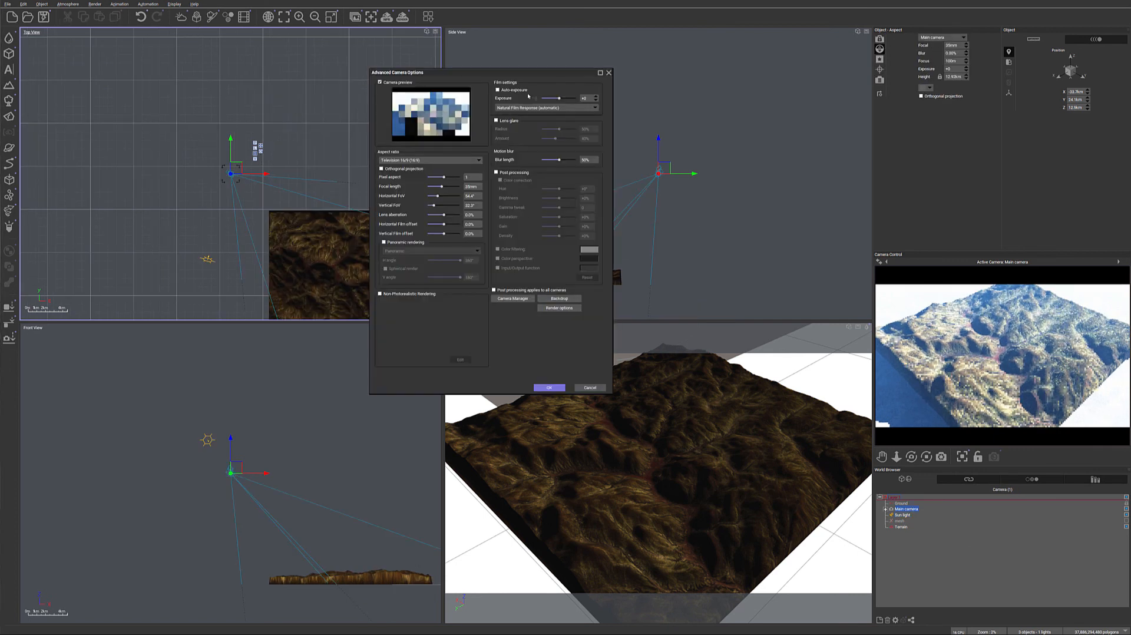
pyautogui.click(531, 108)
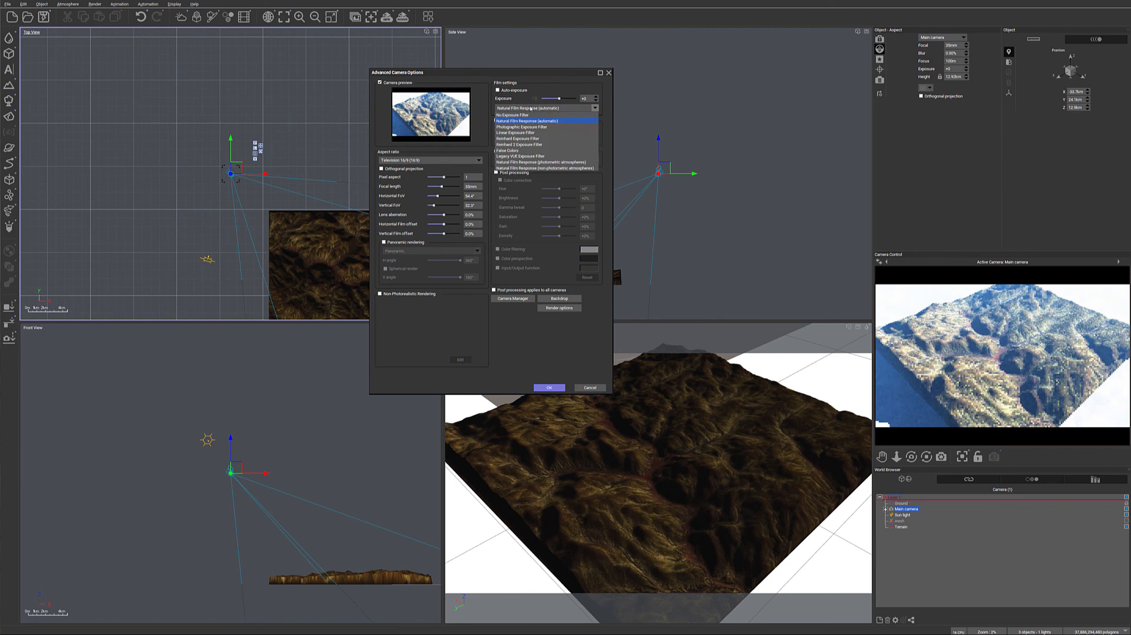
pyautogui.click(527, 117)
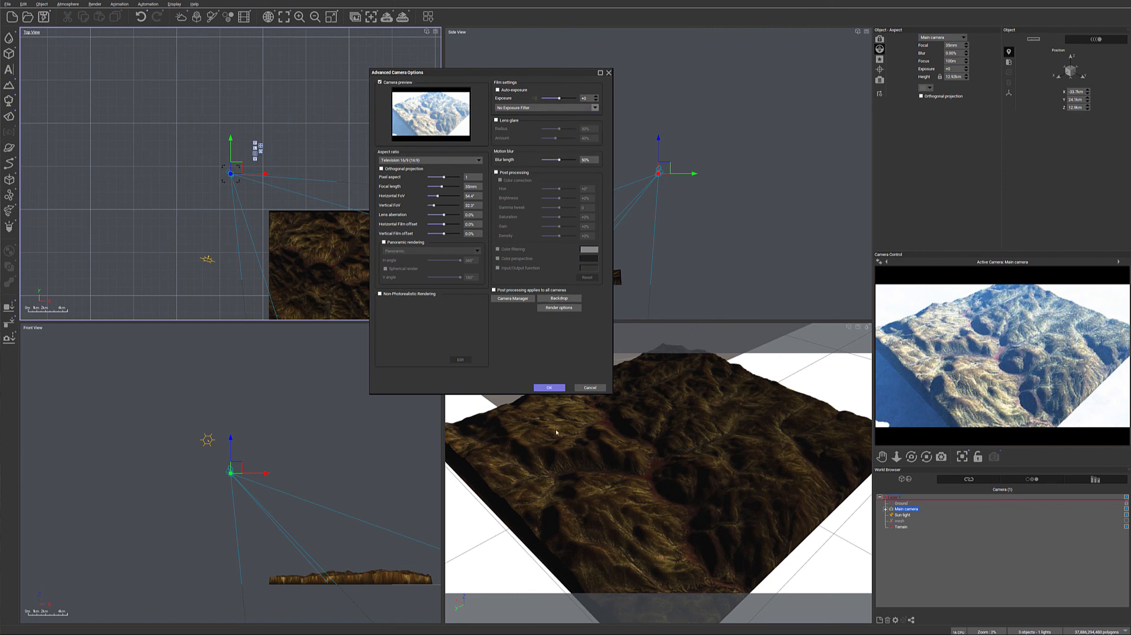
pyautogui.click(549, 387)
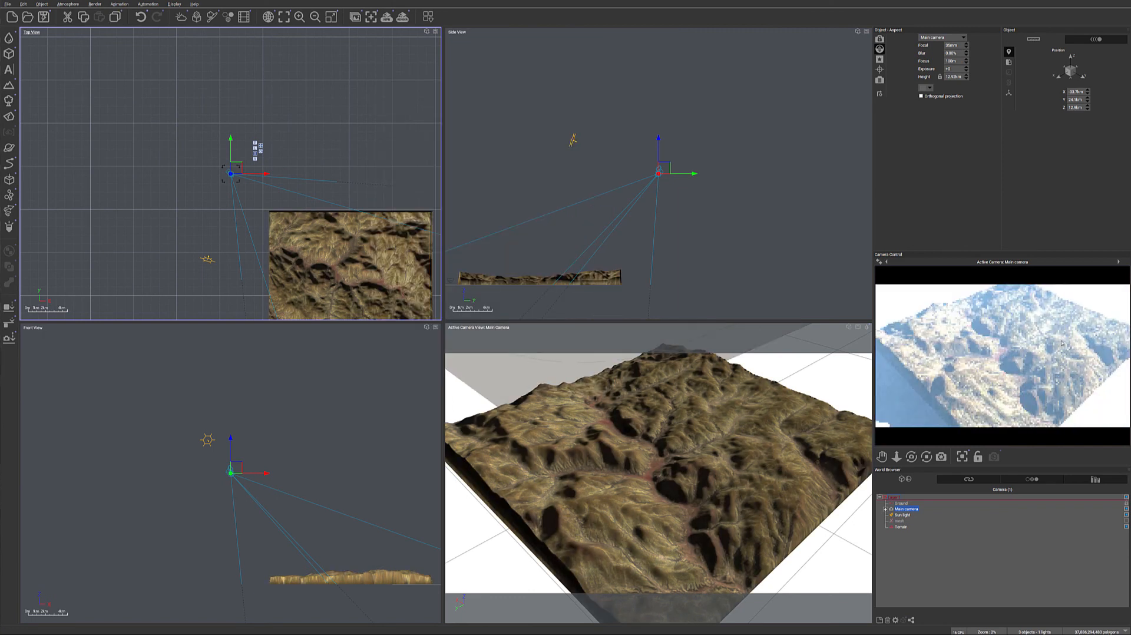
# Reopen the atmosphere settings and reduce the global light intensity to about +0.09.
pyautogui.click(59, 4)
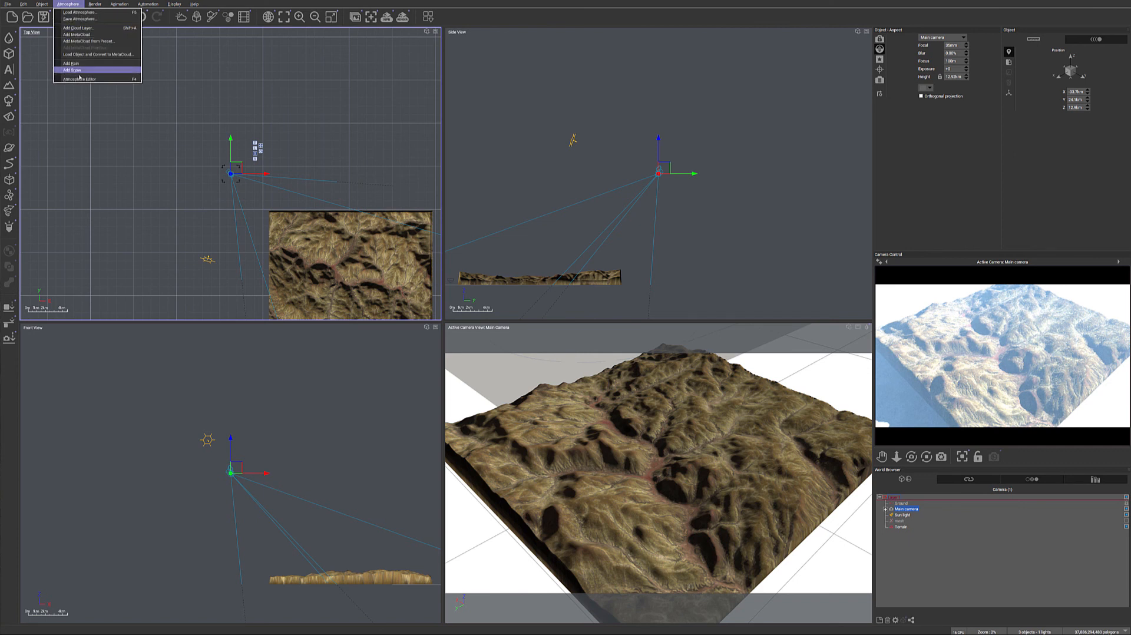
pyautogui.click(77, 78)
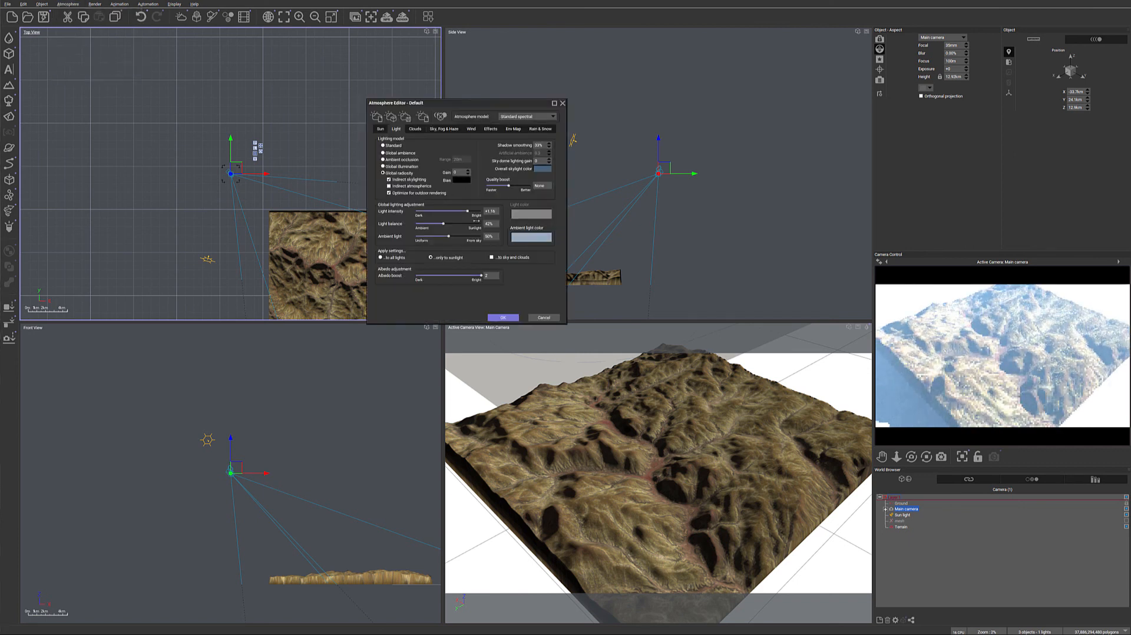
pyautogui.moveTo(467, 210); pyautogui.dragTo(458, 208)
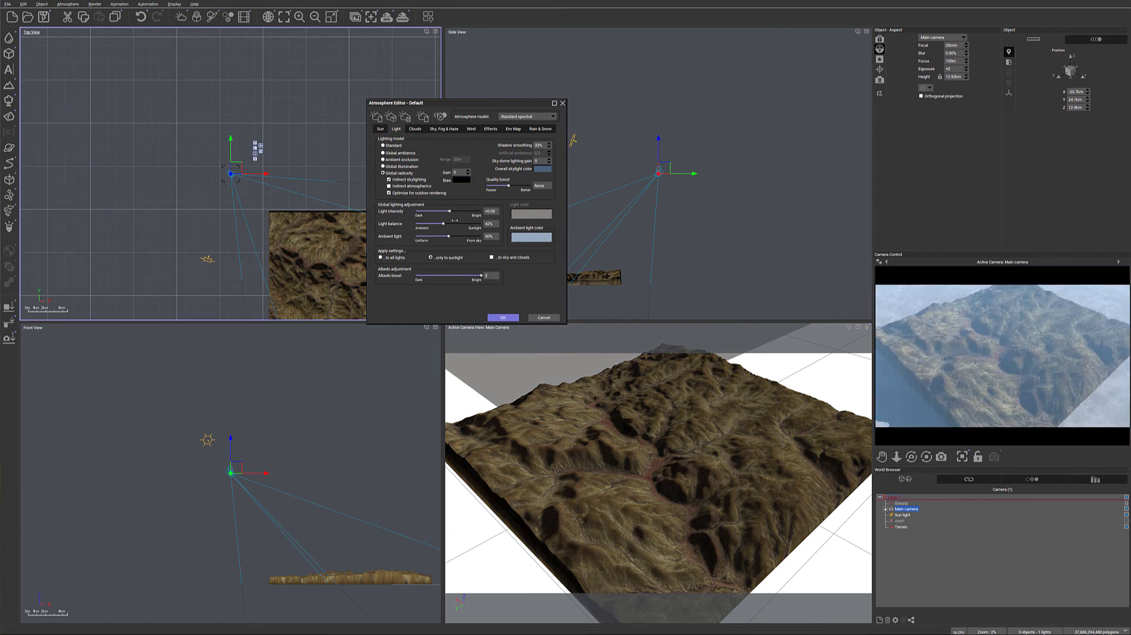
# Set the haze and fog mean altitudes to 0 m and the aerial perspective to 0.
pyautogui.click(444, 128)
pyautogui.scroll(-3, 452, 263)
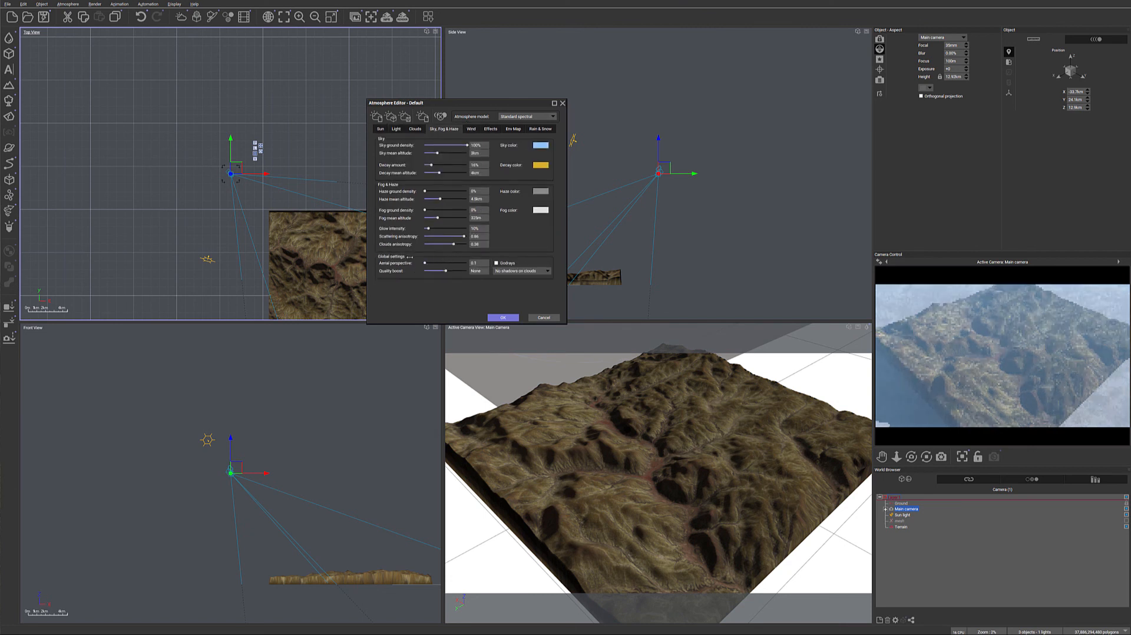
pyautogui.rightClick(1061, 337)
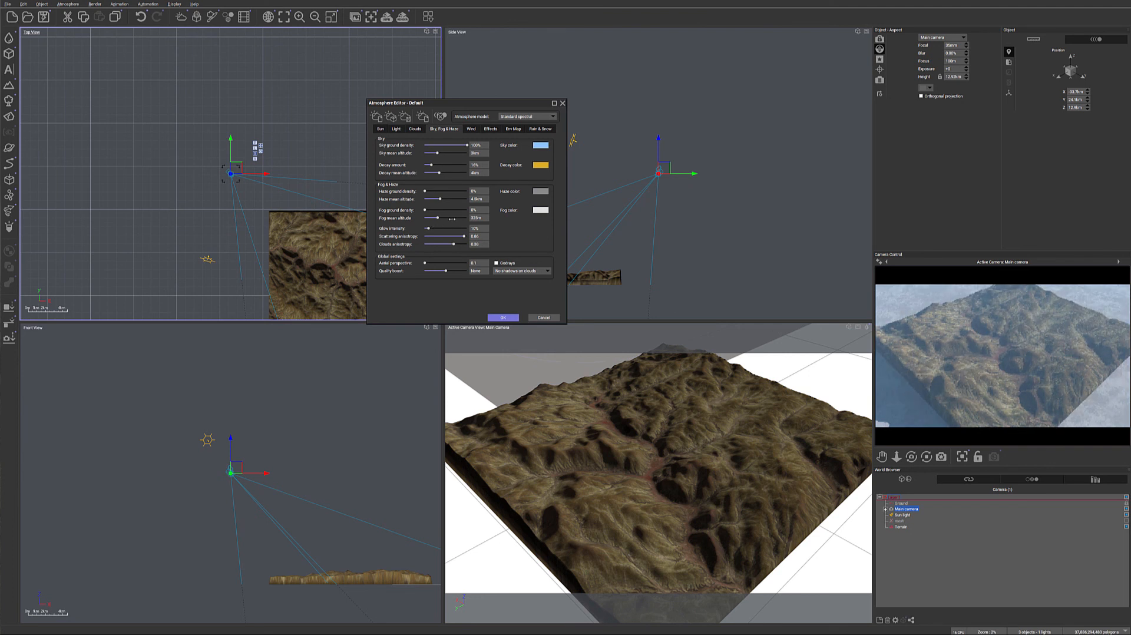
pyautogui.scroll(-5, 446, 199)
pyautogui.scroll(-3, 440, 217)
pyautogui.click(478, 263)
pyautogui.write('0')
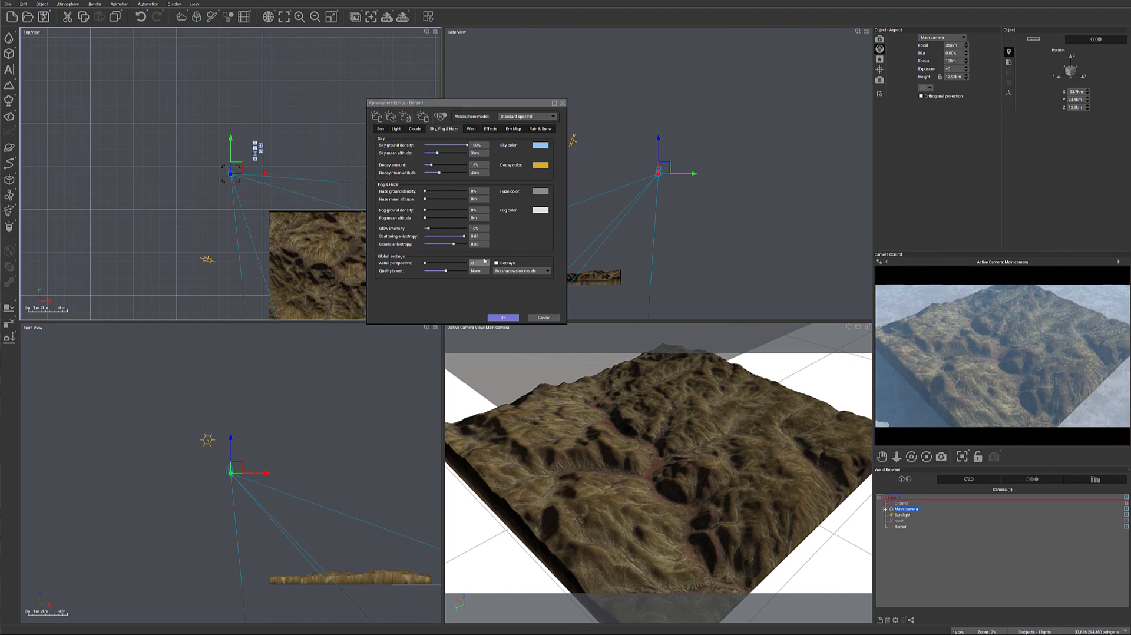
pyautogui.press('Return')
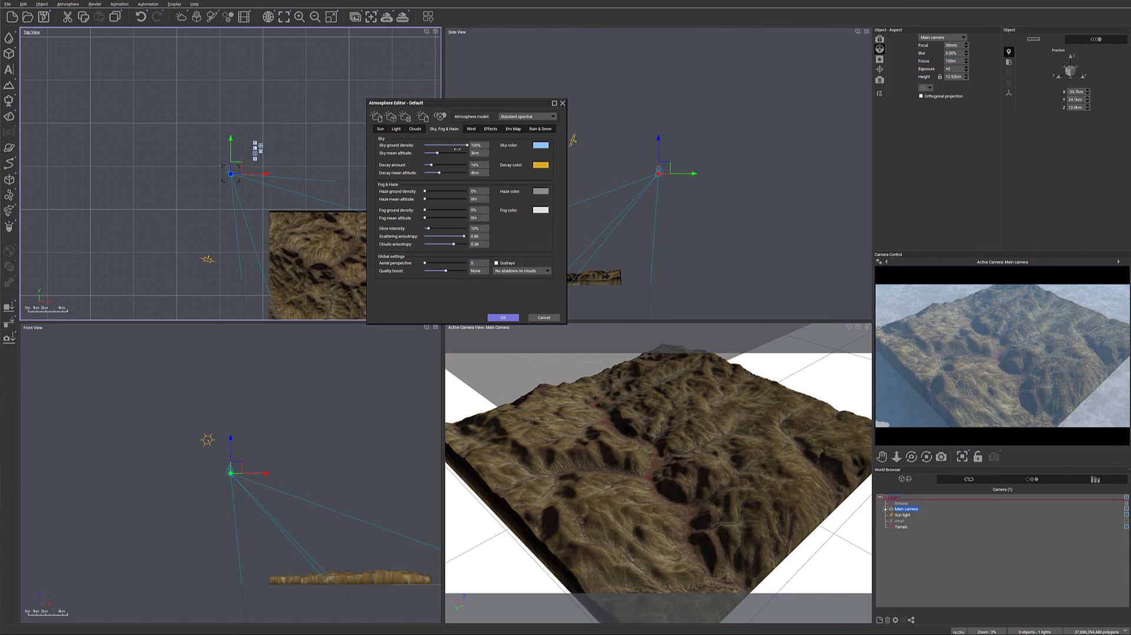
# Reduce the sky ground density to about 47% and lower the sky mean altitude to well under 1 km.
pyautogui.moveTo(453, 151); pyautogui.dragTo(461, 146)
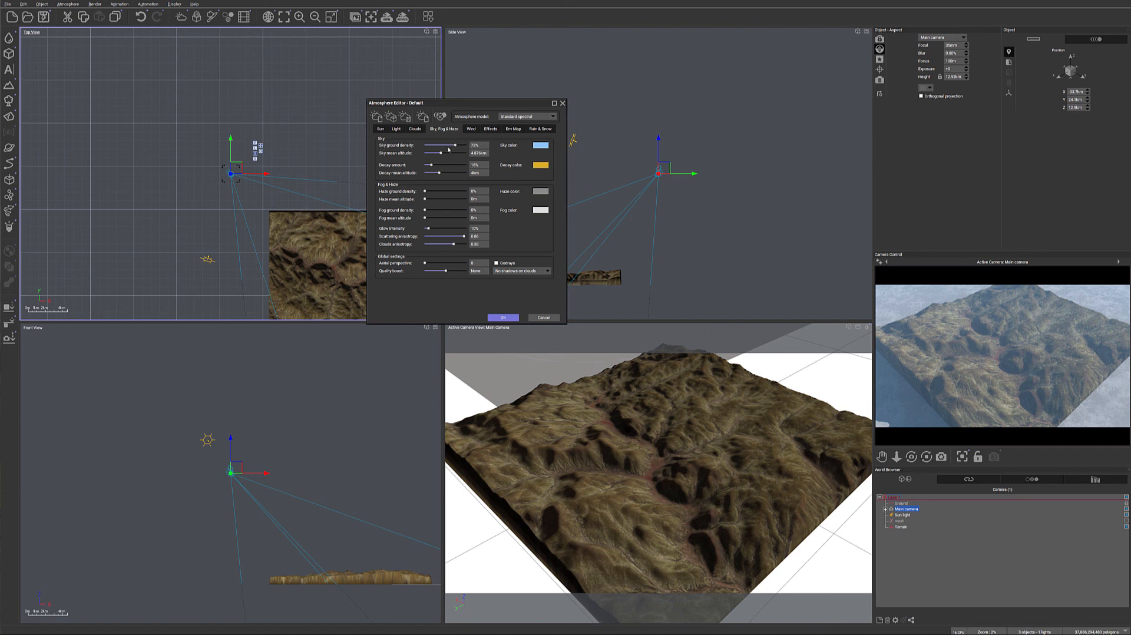
pyautogui.moveTo(452, 150); pyautogui.dragTo(442, 150)
pyautogui.rightClick(1057, 330)
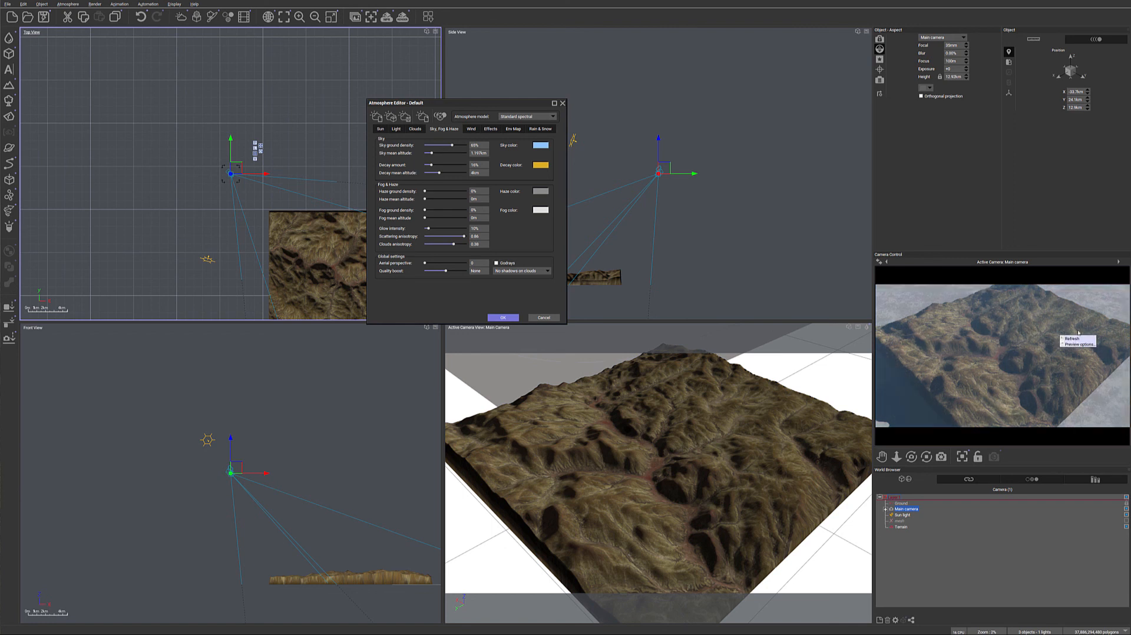
pyautogui.moveTo(438, 153); pyautogui.dragTo(440, 152)
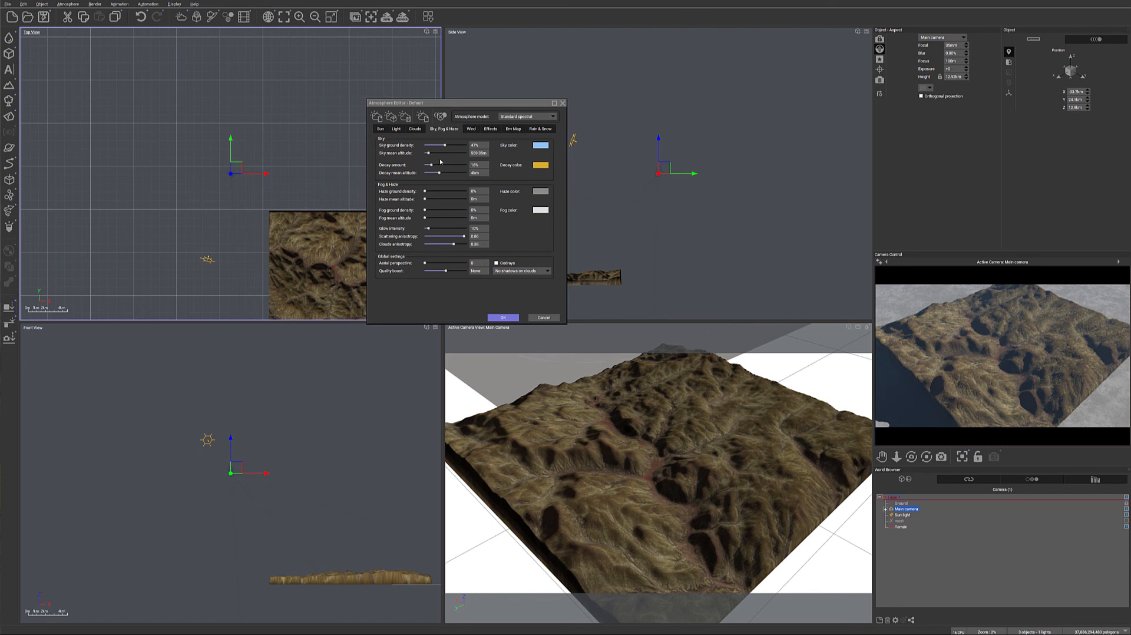
# Accept the atmosphere settings and move the sun light diagonally towards the terrain in the top view.
pyautogui.click(502, 318)
pyautogui.click(206, 264)
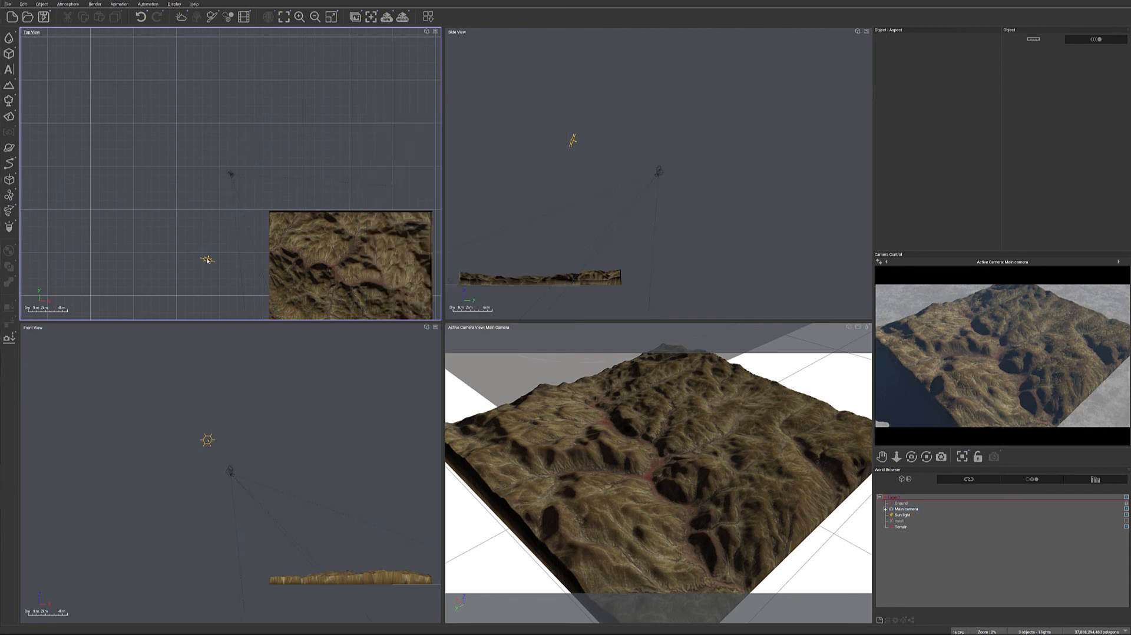
pyautogui.click(910, 515)
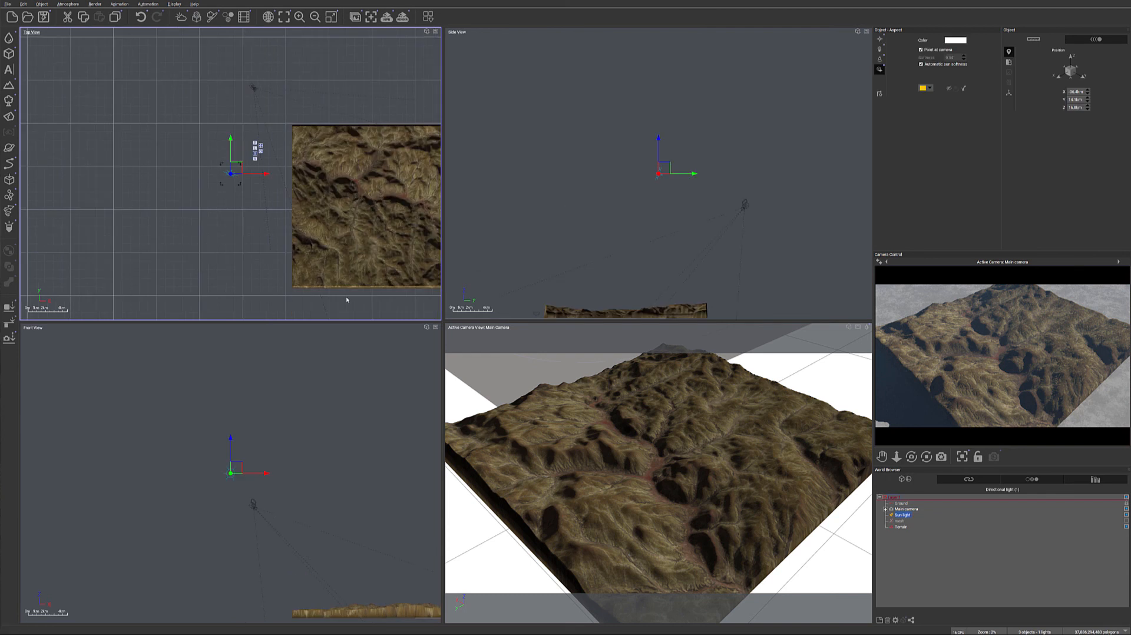
pyautogui.moveTo(238, 169)
pyautogui.mouseDown()
pyautogui.moveTo(254, 137)
pyautogui.moveTo(254, 154)
pyautogui.mouseUp()
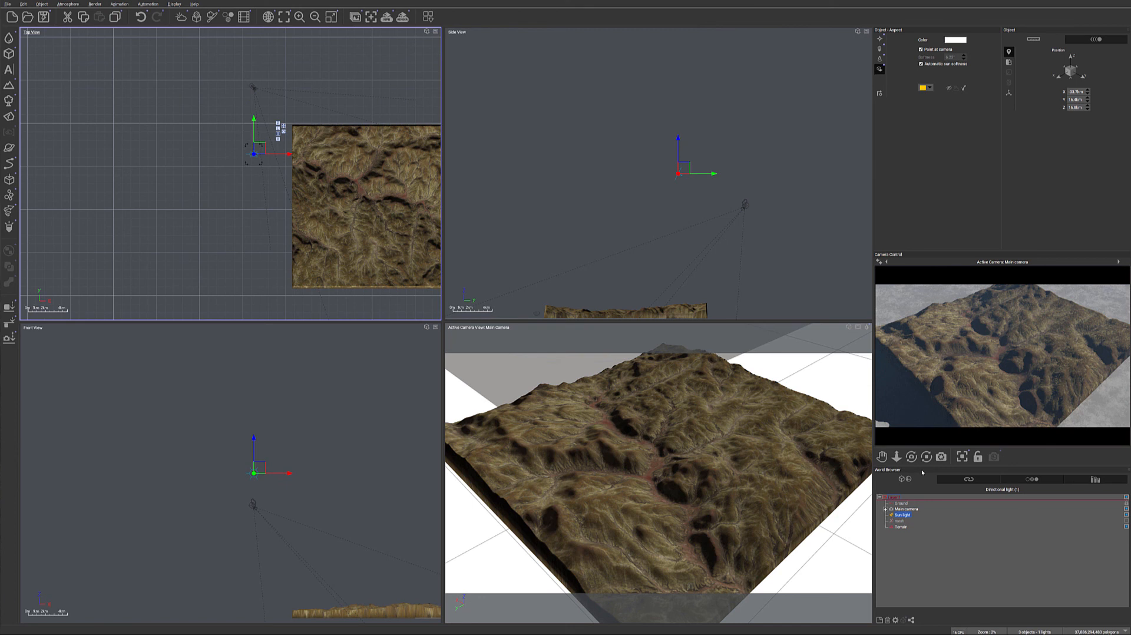
pyautogui.rightClick(1038, 332)
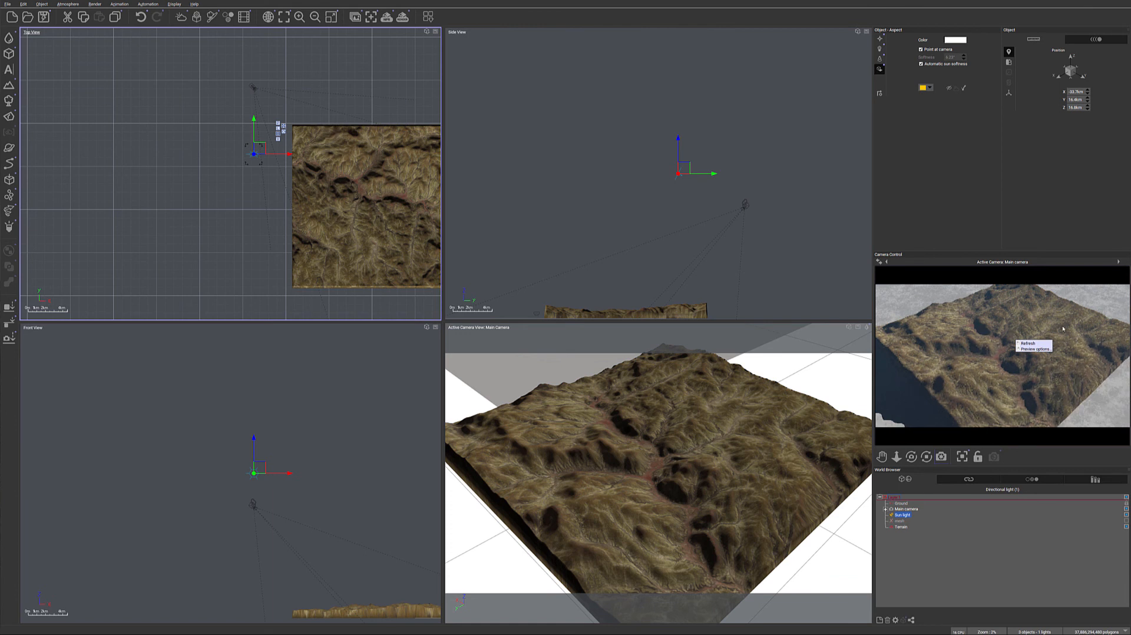
# Lower the sun light in the side view and shift it beside the terrain's corner, at a height of about 15.4 km.
pyautogui.moveTo(682, 165); pyautogui.dragTo(674, 179)
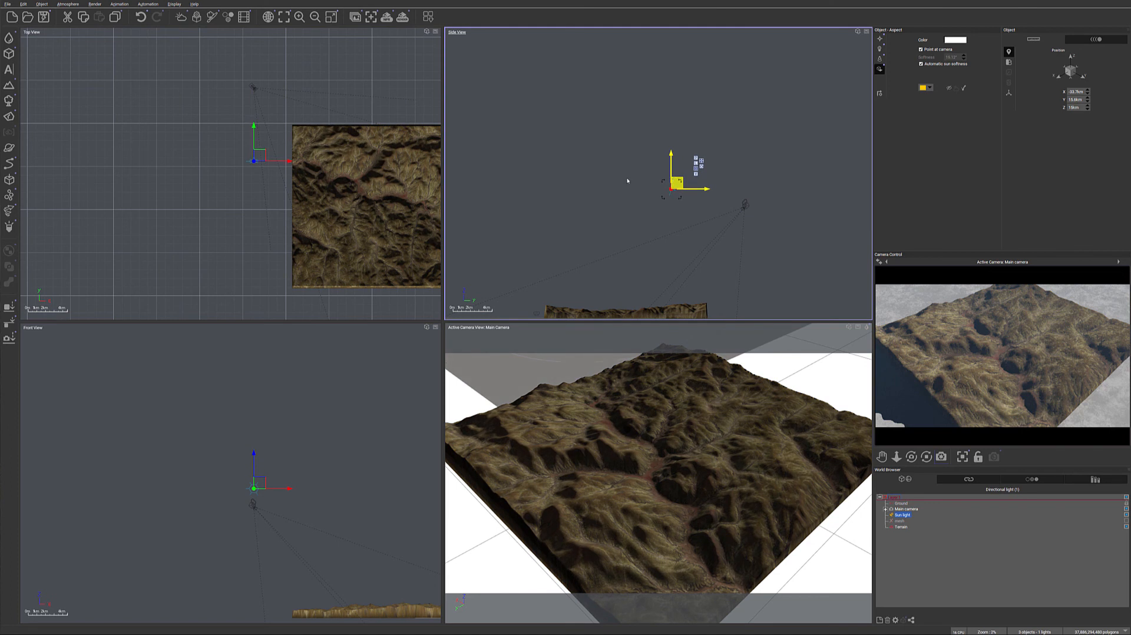
pyautogui.moveTo(264, 157)
pyautogui.mouseDown()
pyautogui.moveTo(253, 146)
pyautogui.moveTo(291, 90)
pyautogui.moveTo(354, 55)
pyautogui.moveTo(392, 63)
pyautogui.moveTo(436, 119)
pyautogui.moveTo(429, 198)
pyautogui.moveTo(343, 205)
pyautogui.moveTo(285, 159)
pyautogui.mouseUp()
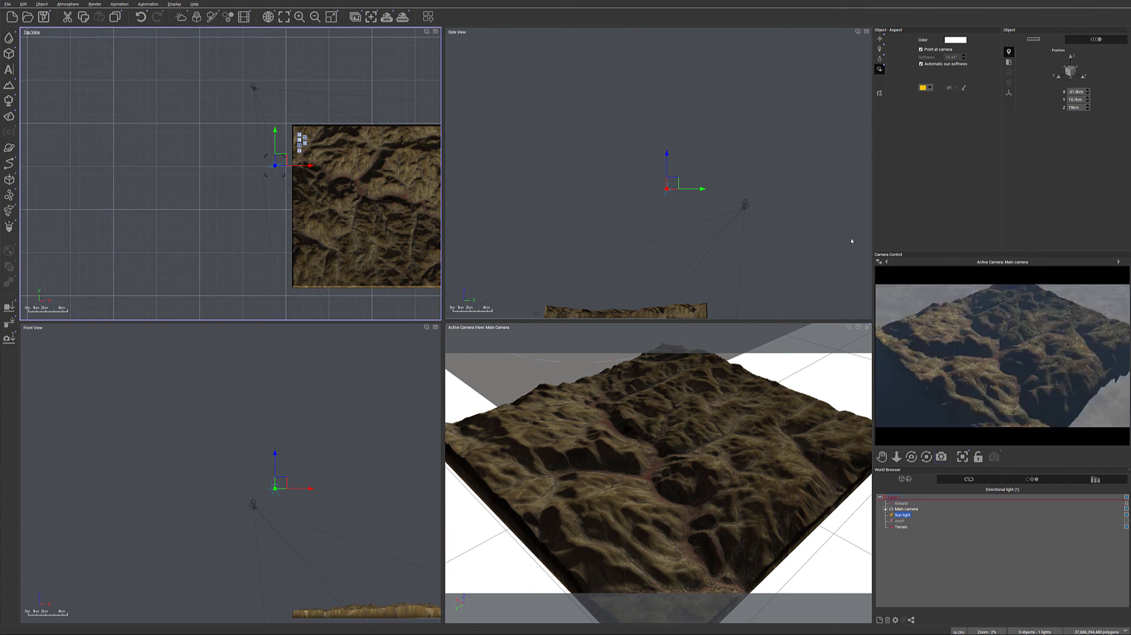
pyautogui.moveTo(680, 178); pyautogui.dragTo(704, 181)
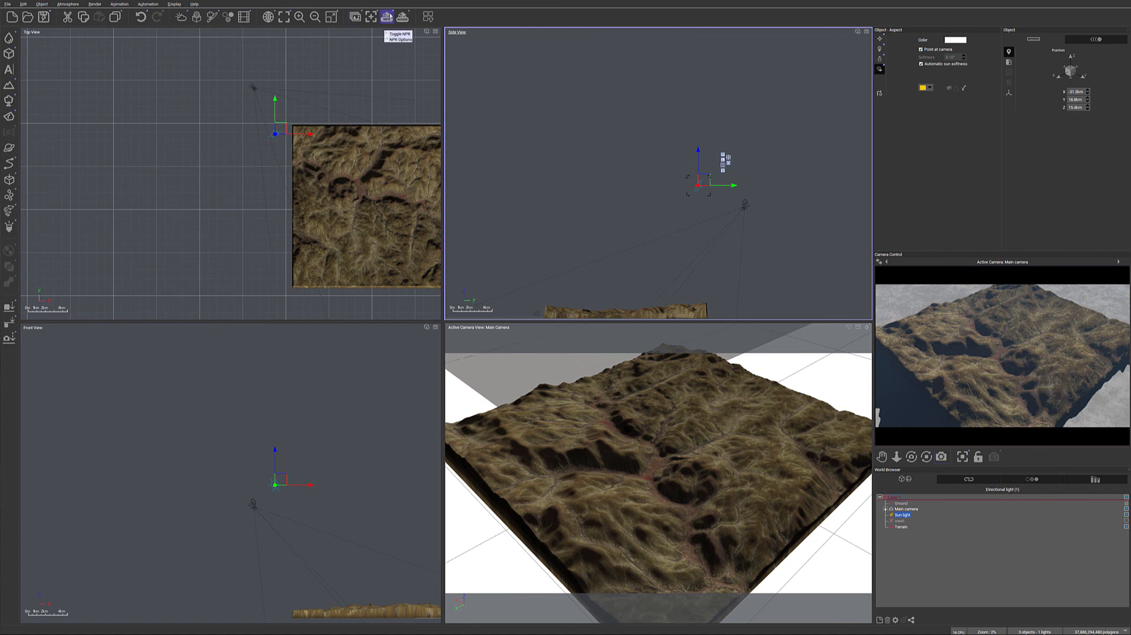
# Render the high camera view of the terrain at 1920x1080 and accept the post-render options with No Exposure Filter.
pyautogui.click(403, 16)
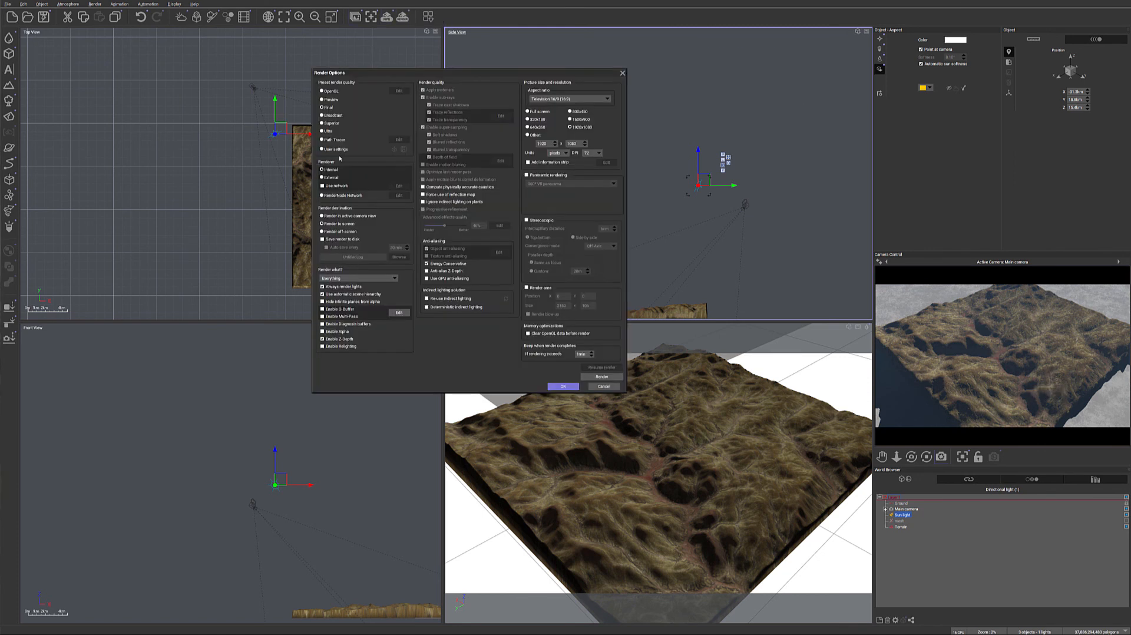
pyautogui.click(568, 386)
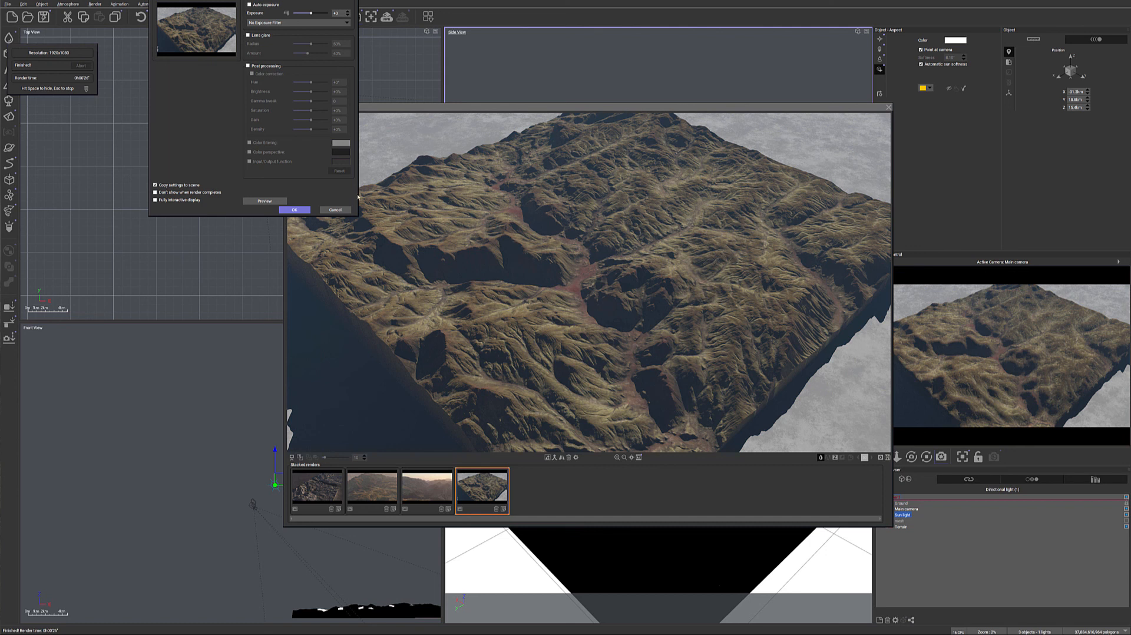
pyautogui.click(295, 210)
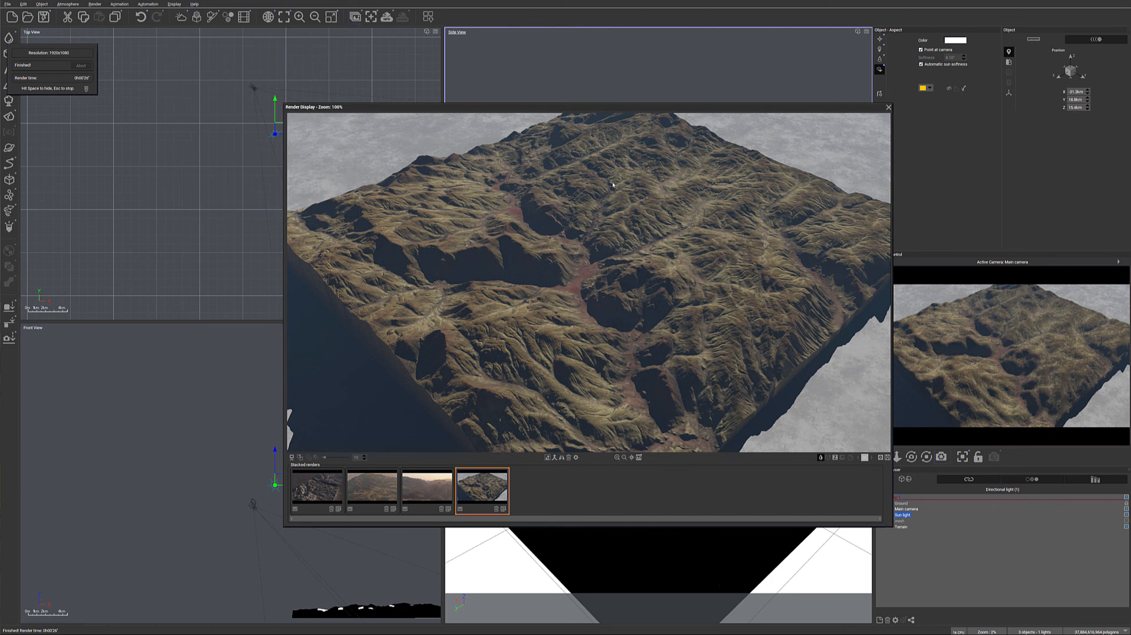